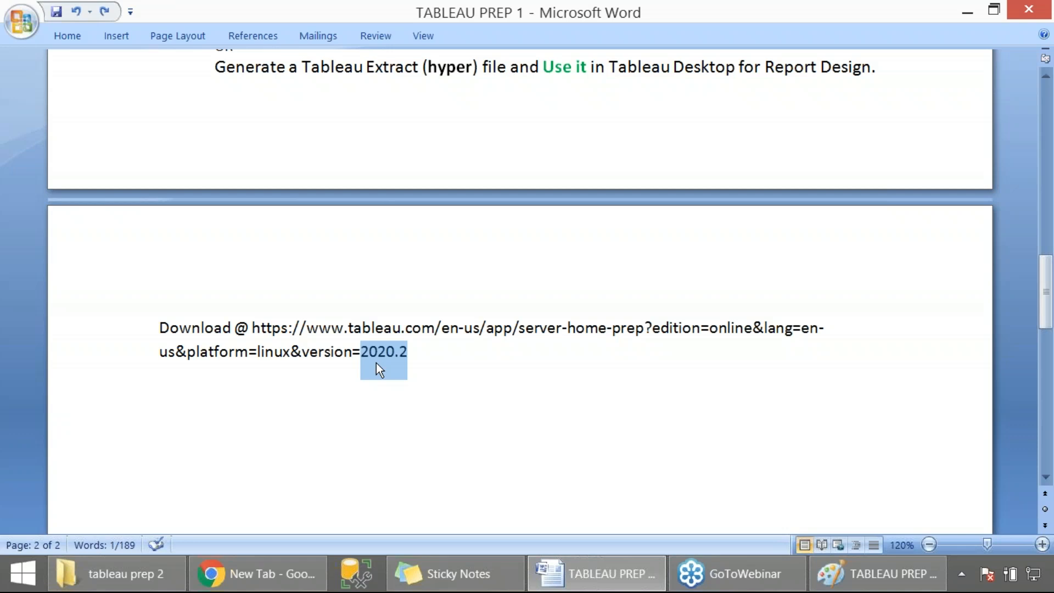
- Select the Tableau Prep download URL in the document and switch to the browser
click(441, 372)
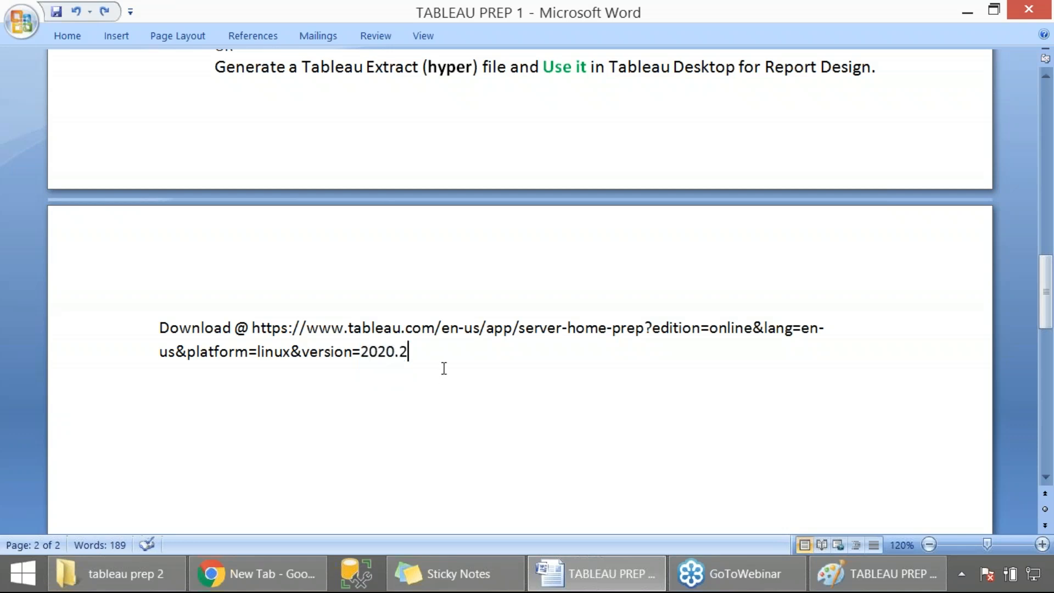
drag(252, 328, 412, 361)
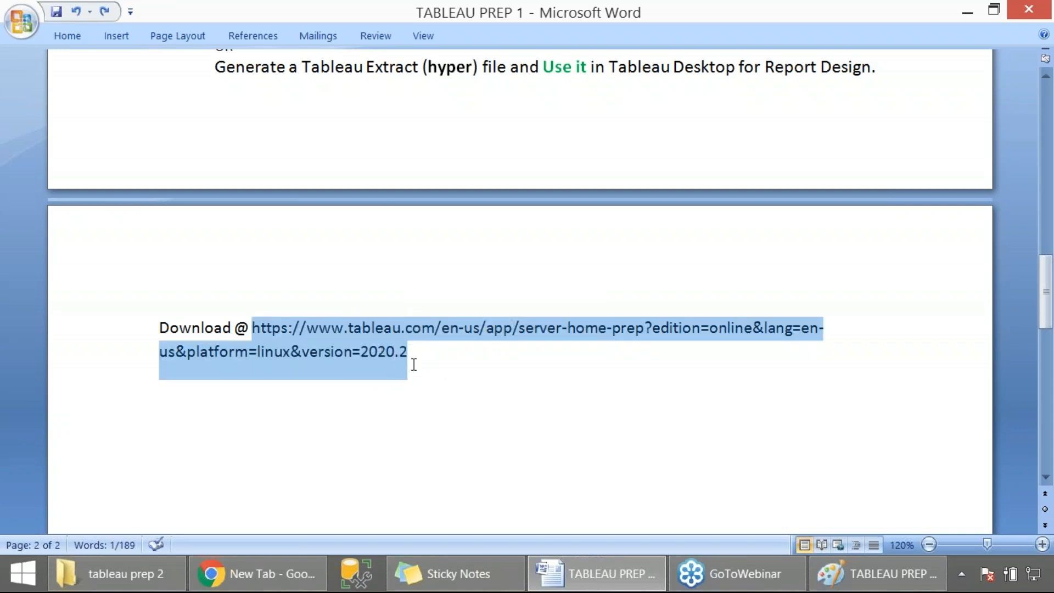
click(258, 574)
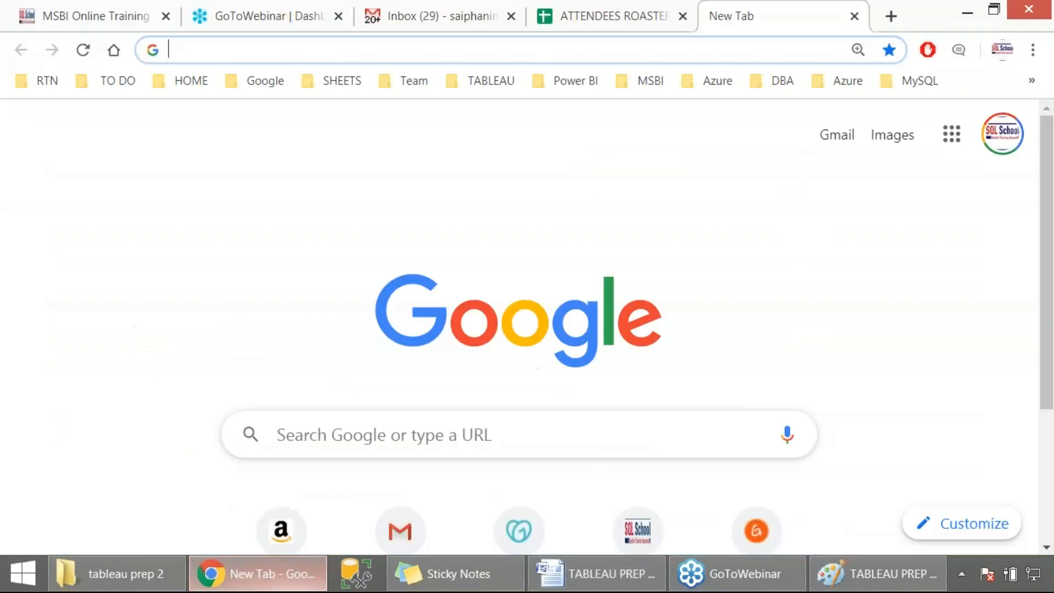
- Go to online.tableau.com from a new tab's address bar
click(608, 47)
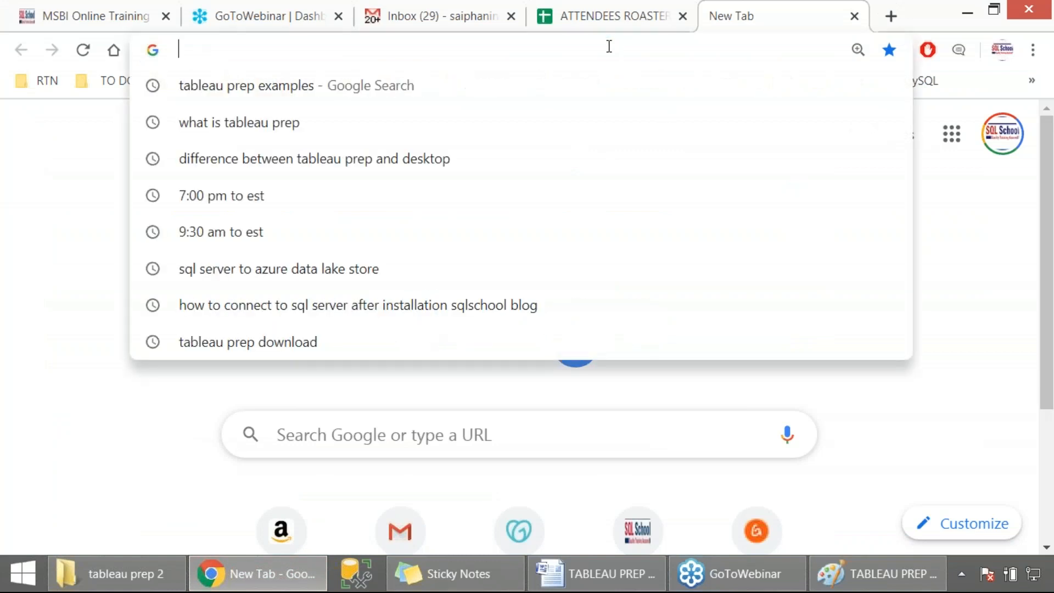
text(po)
key(BackSpace)
key(BackSpace)
text(nlne)
key(BackSpace)
key(BackSpace)
key(BackSpace)
key(BackSpace)
key(BackSpace)
text(ONLINE.)
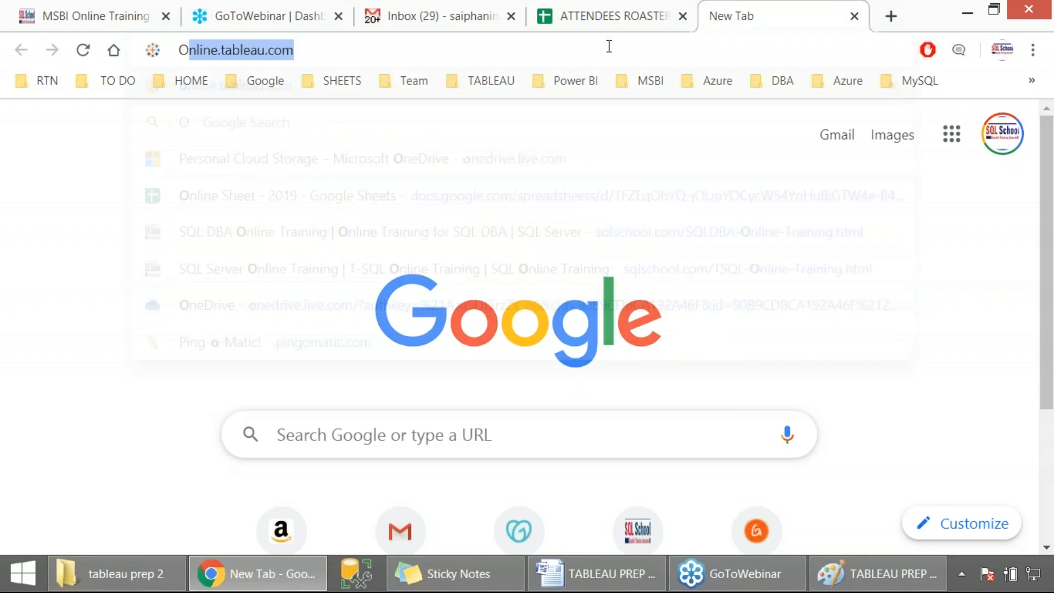
key(Return)
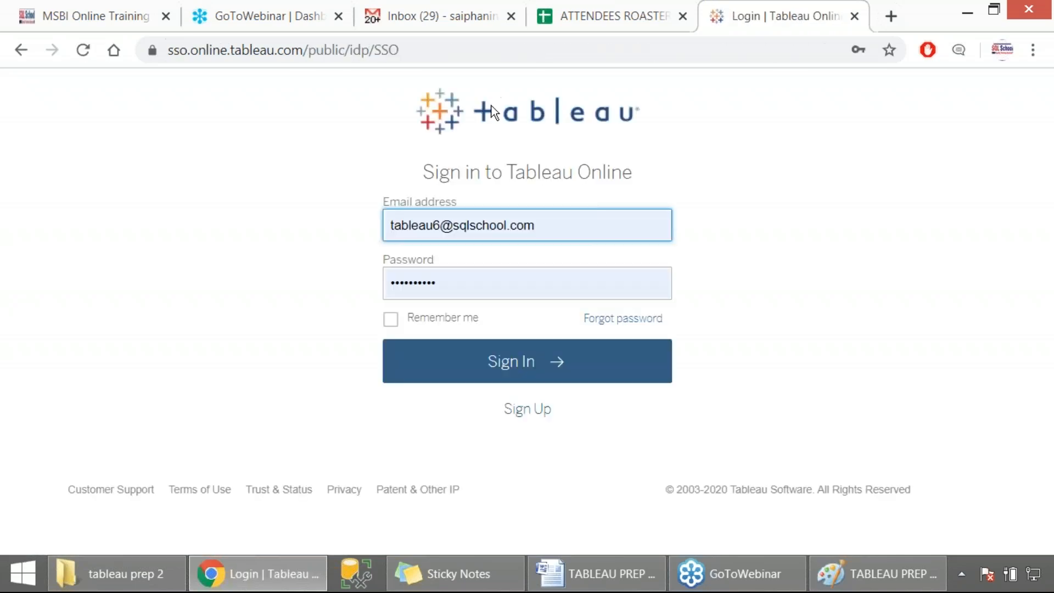
- Sign in to Tableau Online with the prefilled account
click(487, 360)
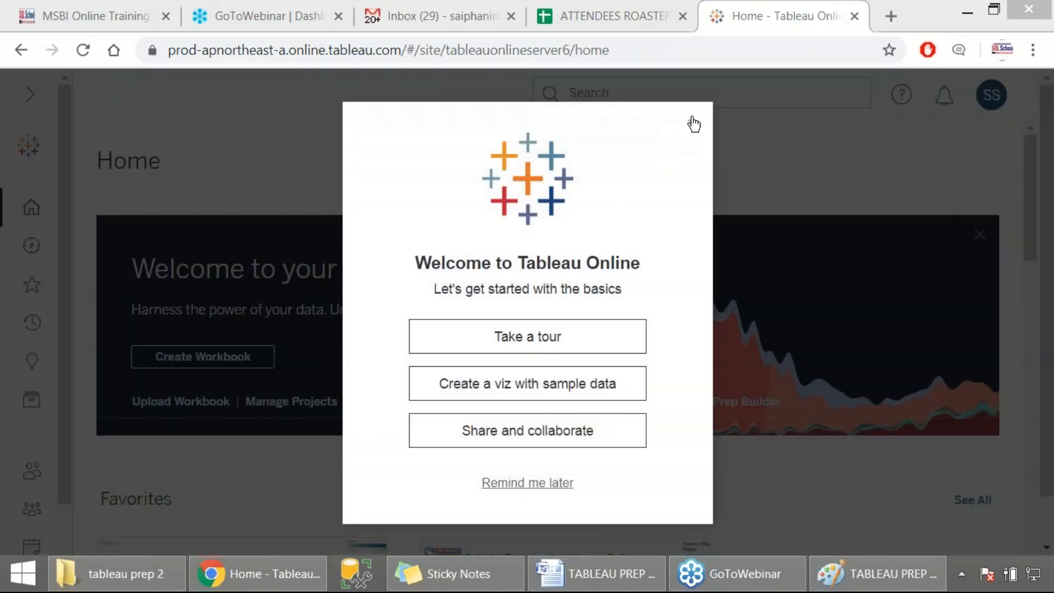
click(694, 123)
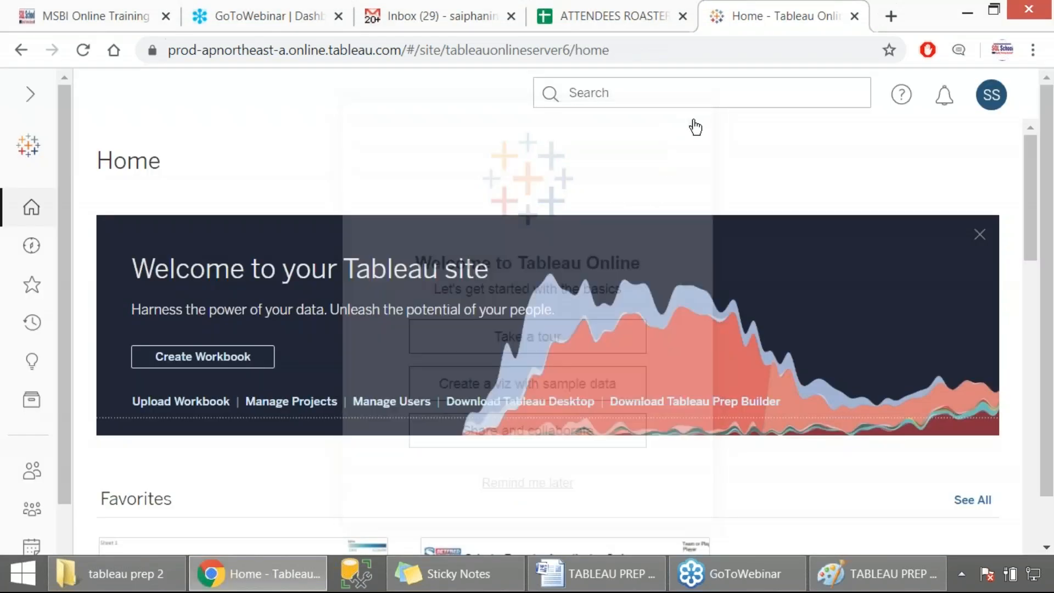
- Open the Download Tableau Prep Builder link from the site's welcome banner
drag(0, 35, 855, 475)
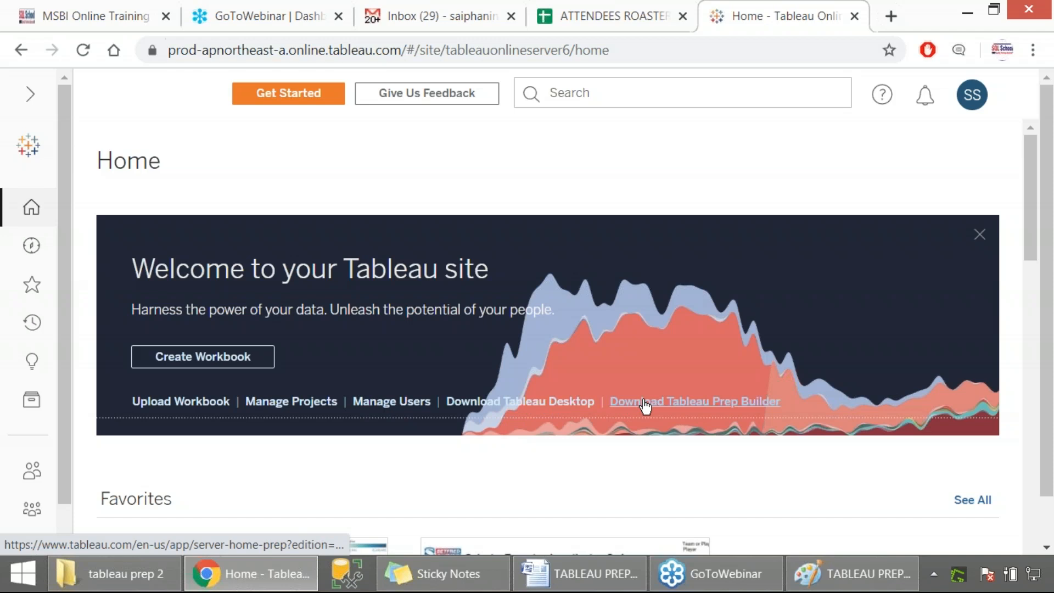
key(Print)
drag(573, 361, 819, 480)
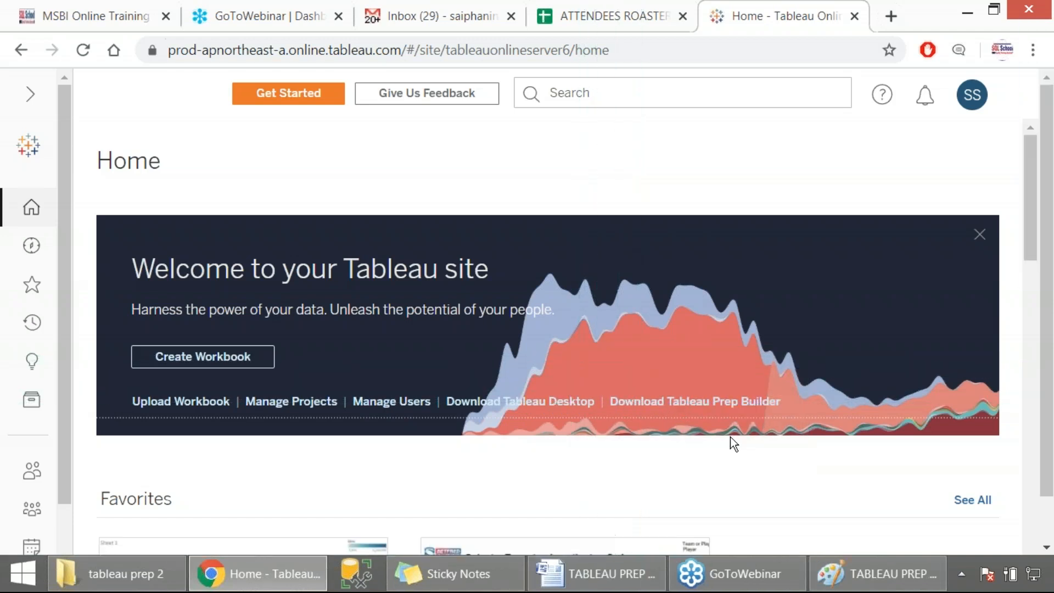
click(688, 403)
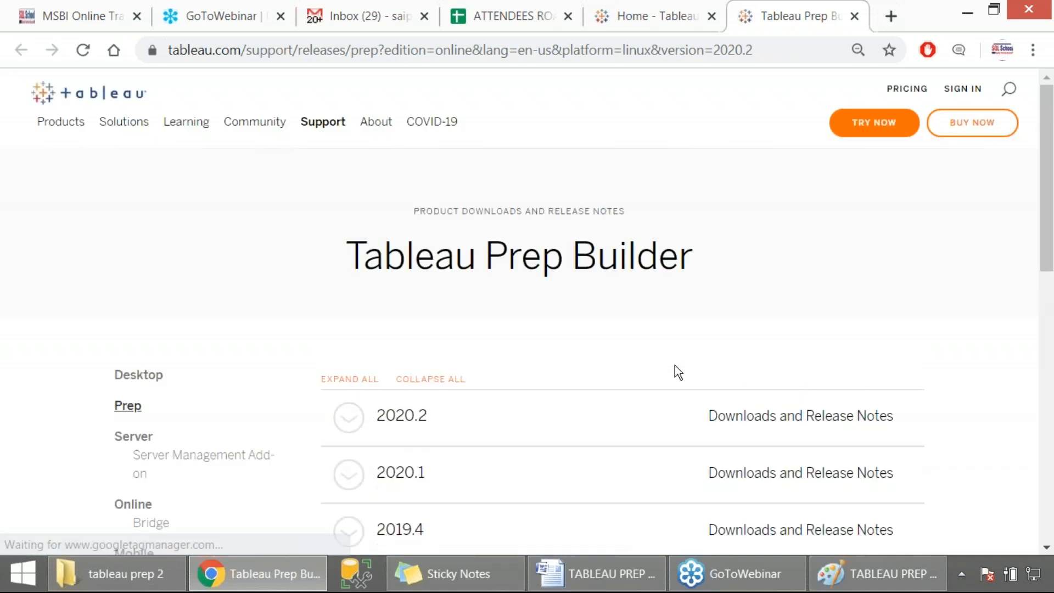
- Expand the 2020.2 release in the Prep Builder downloads list and open version 2020.2.1
scroll(675, 364, down, 2)
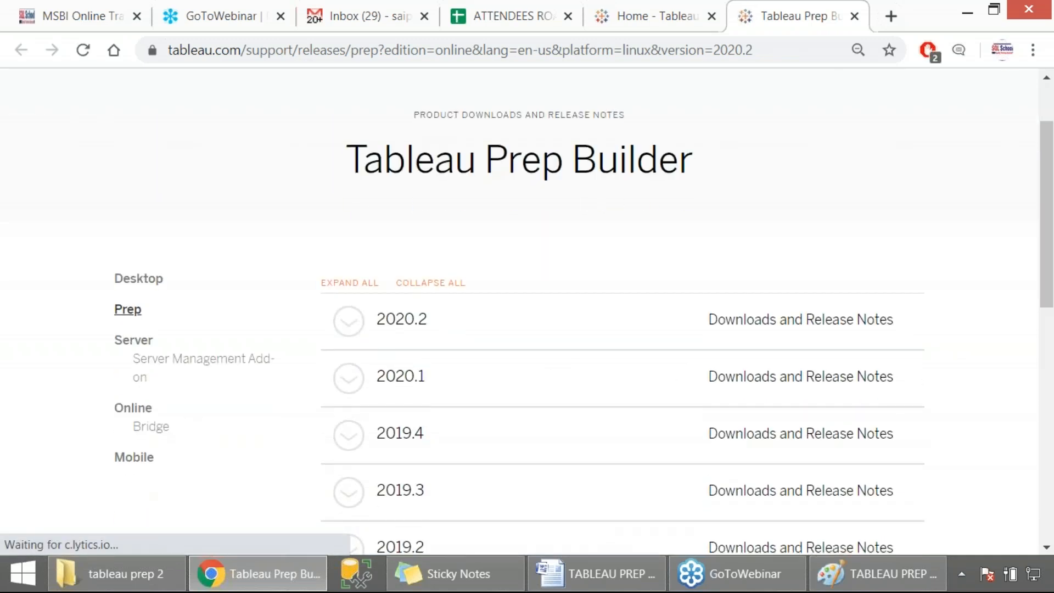
click(395, 345)
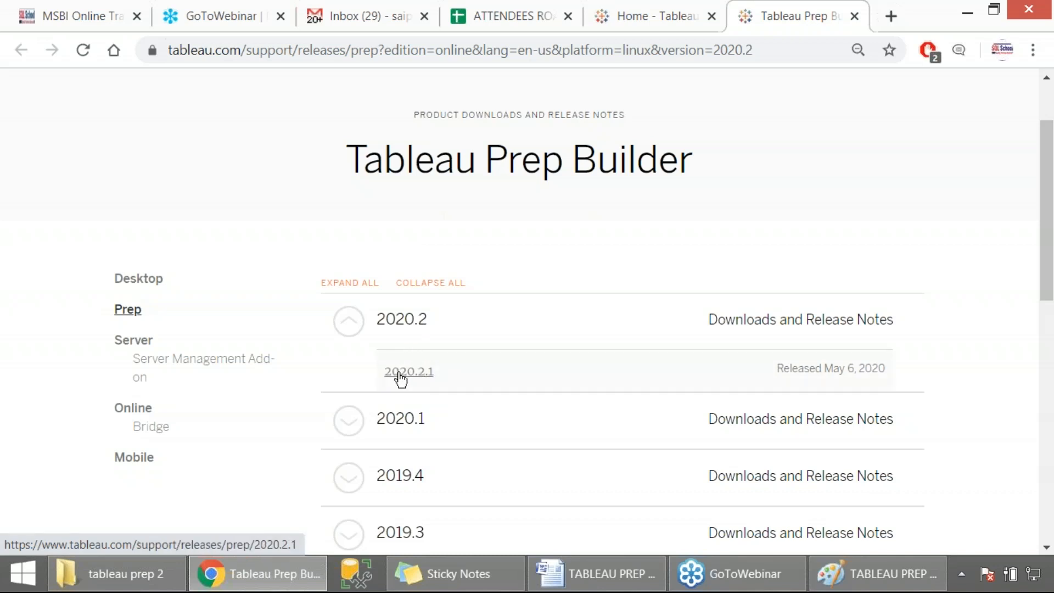
key(Print)
drag(310, 238, 948, 402)
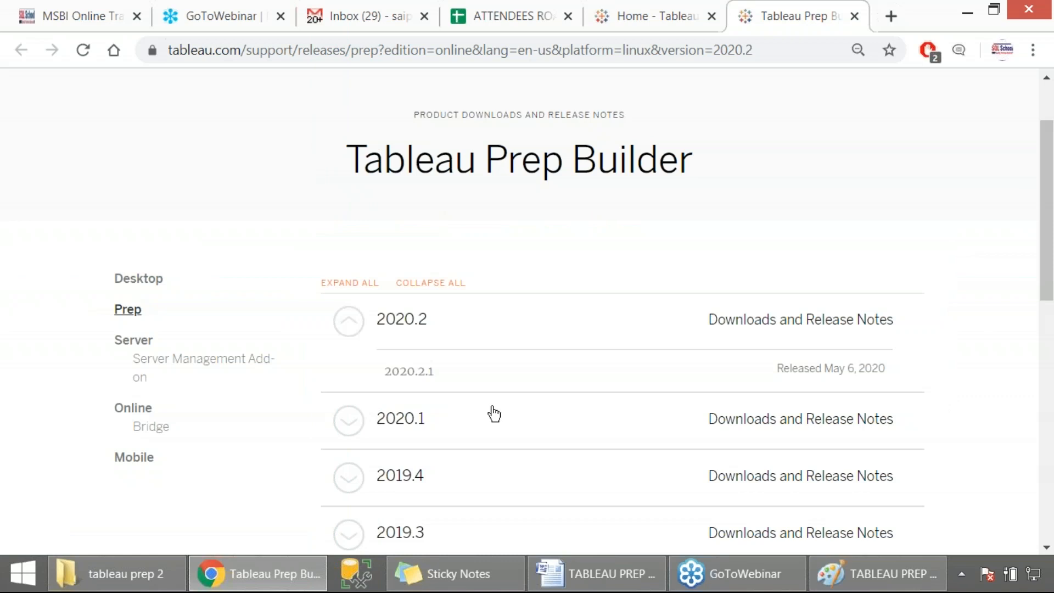
click(421, 373)
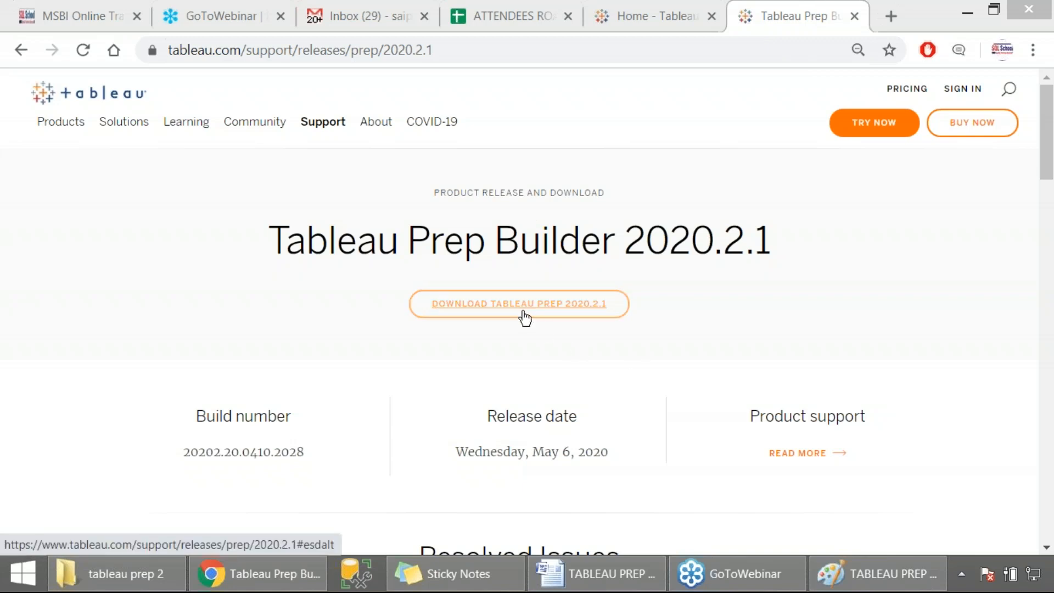
- Download the Windows installer TableauPrep-2020-2-1.exe from the Tableau Prep Builder 2020.2.1 release page
key(Print)
drag(254, 199, 788, 332)
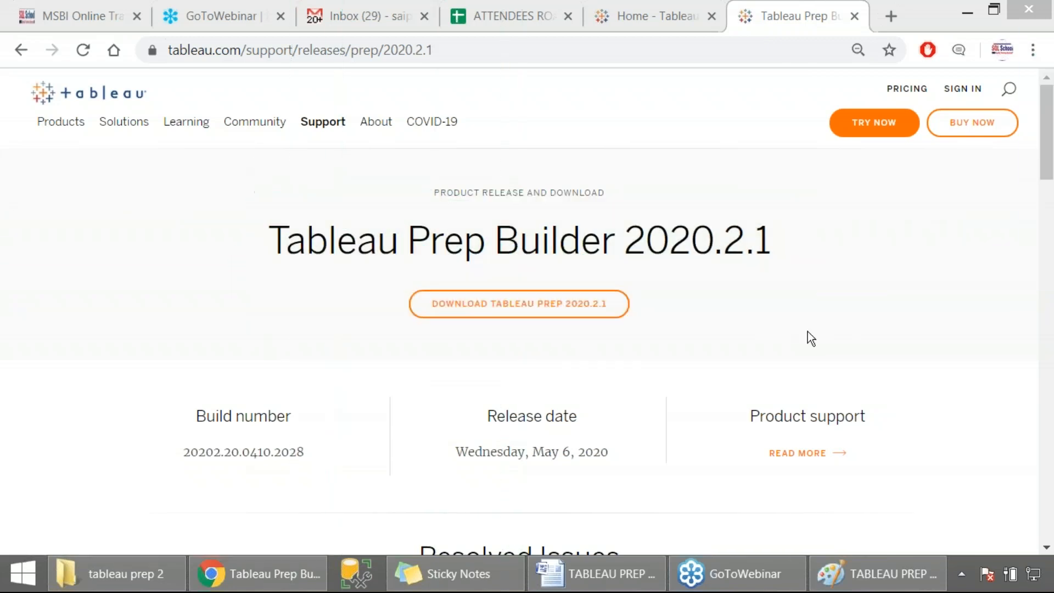
click(539, 318)
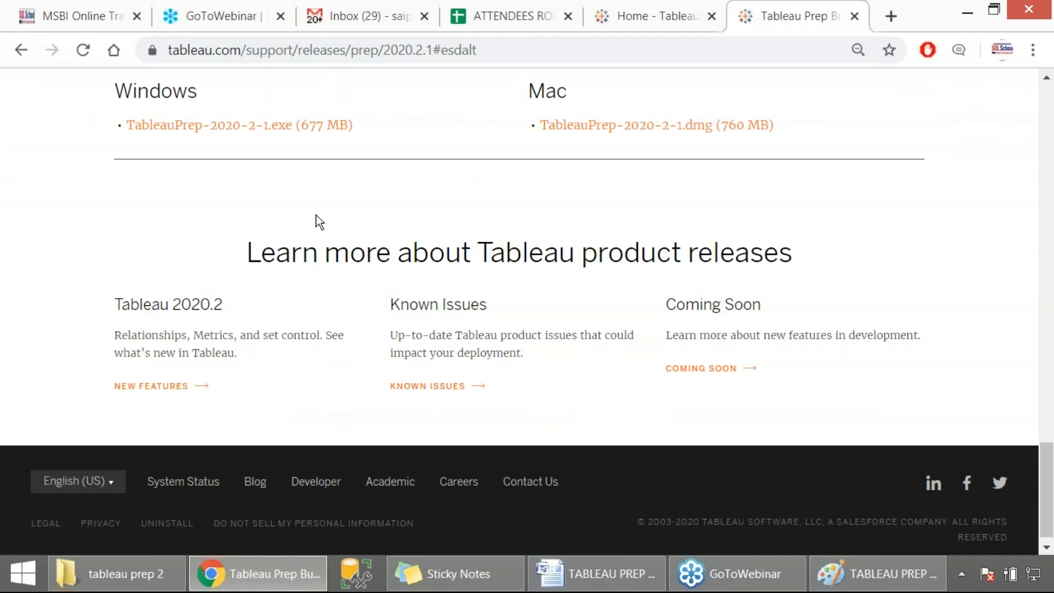
scroll(229, 266, up, 5)
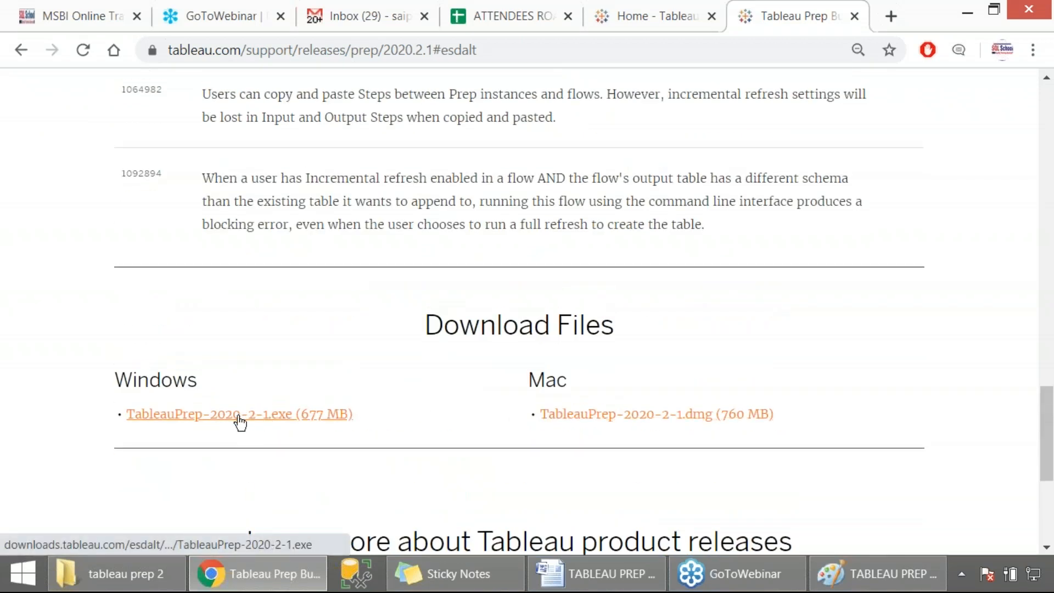
key(Print)
drag(90, 350, 367, 433)
click(300, 422)
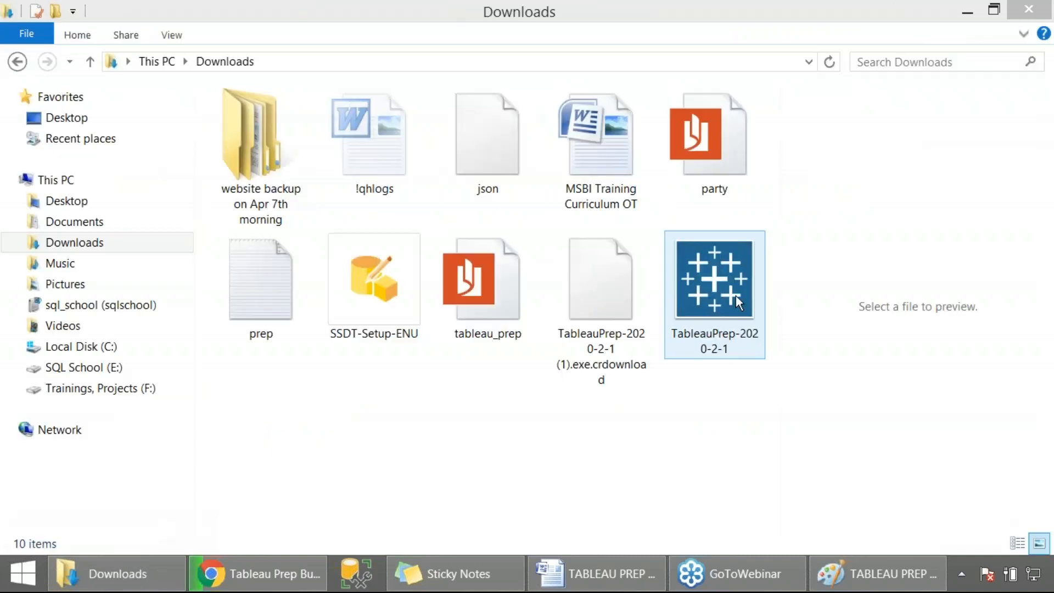
- Pause the browser's ongoing download of the installer and return to the Downloads folder
click(735, 297)
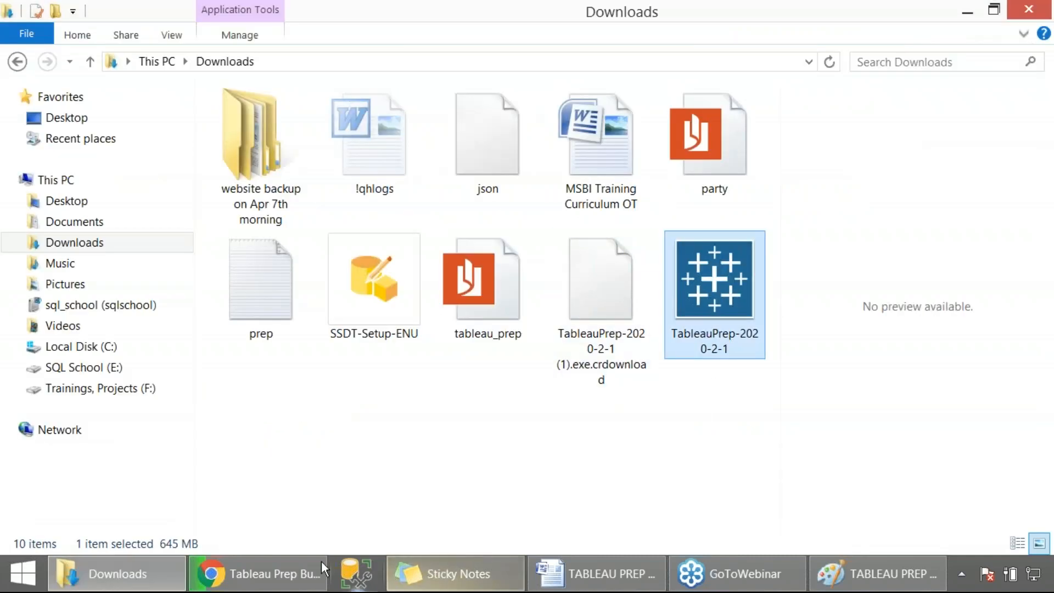
click(259, 574)
right_click(125, 524)
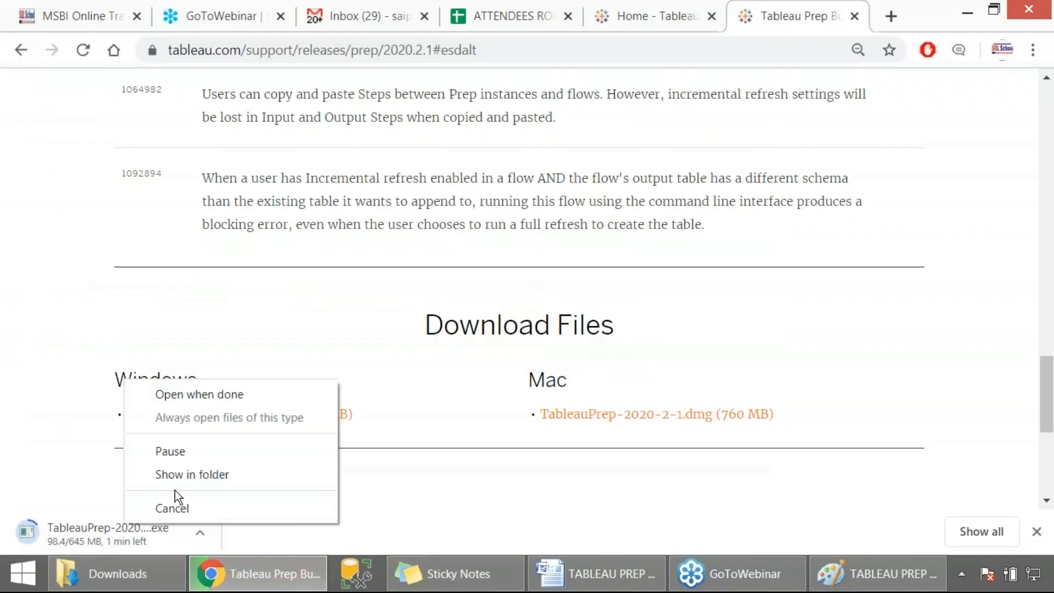
click(184, 453)
click(146, 578)
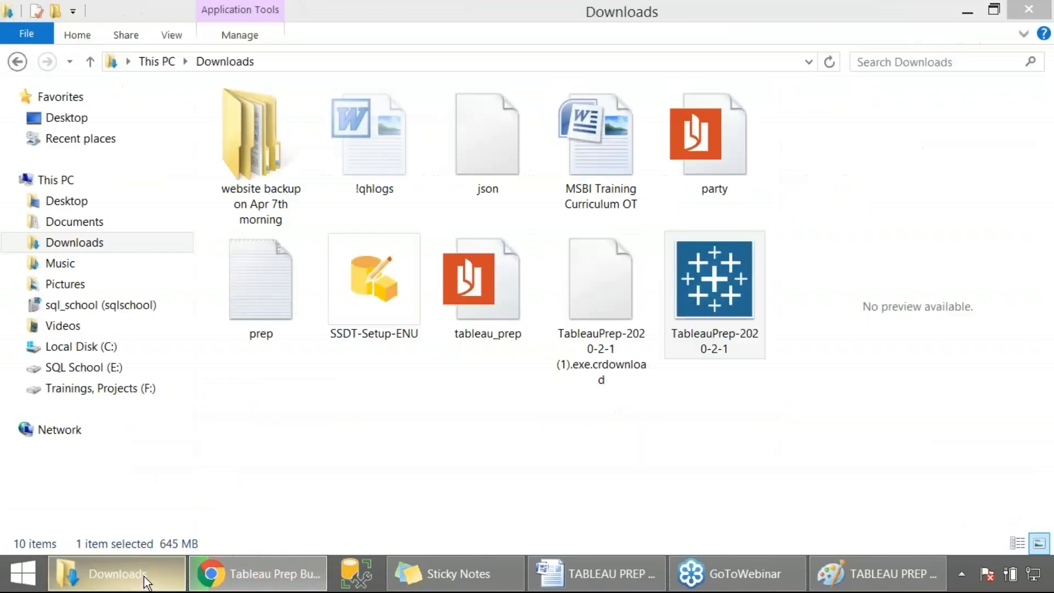
- Launch the TableauPrep-2020-2-1 installer from Downloads and run a Repair of Tableau Prep Builder 2020.2
double_click(727, 301)
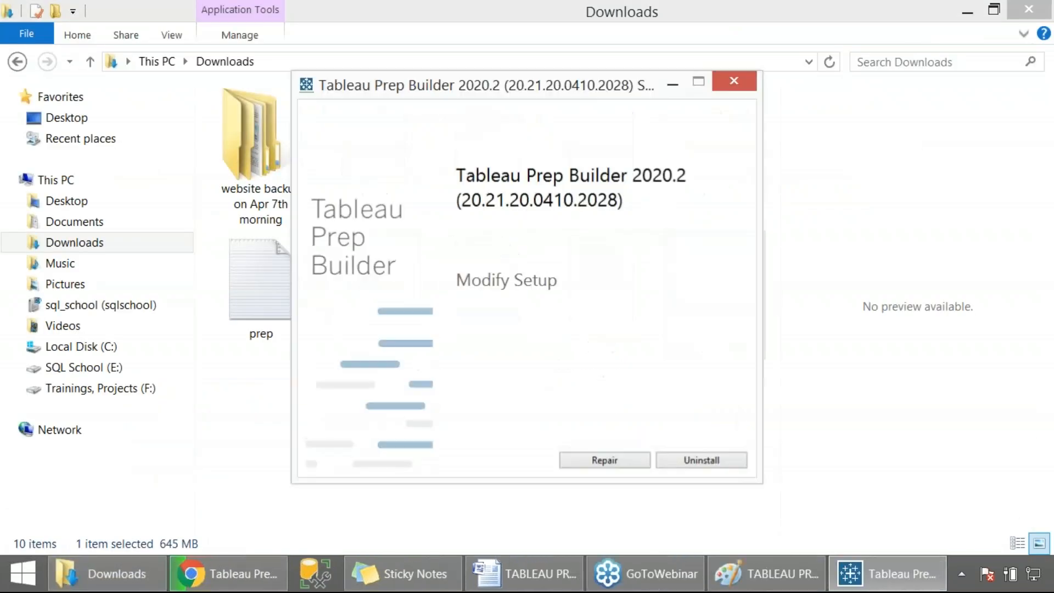
click(614, 459)
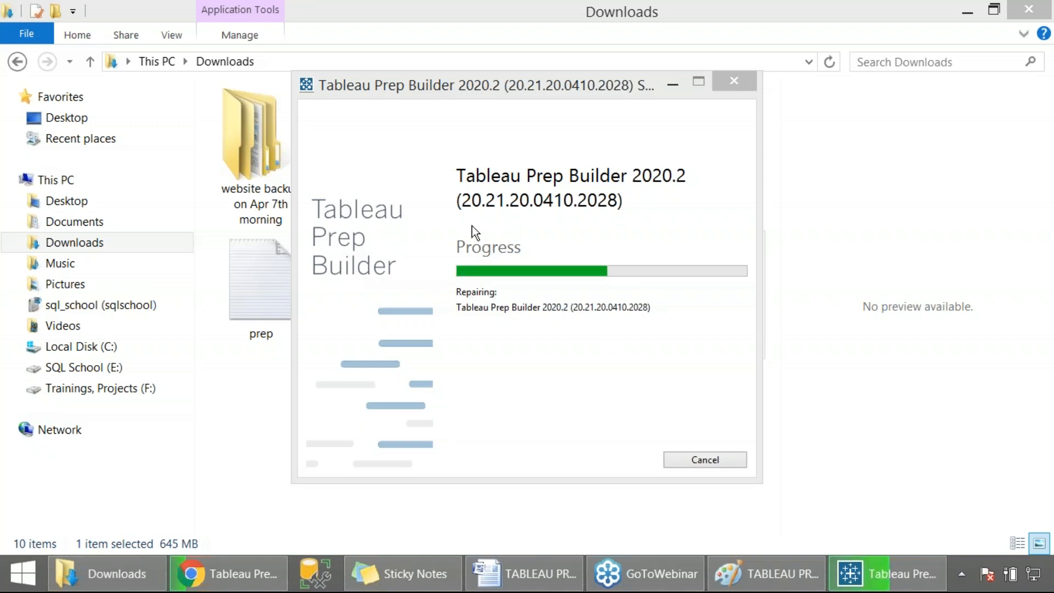
key(super+r)
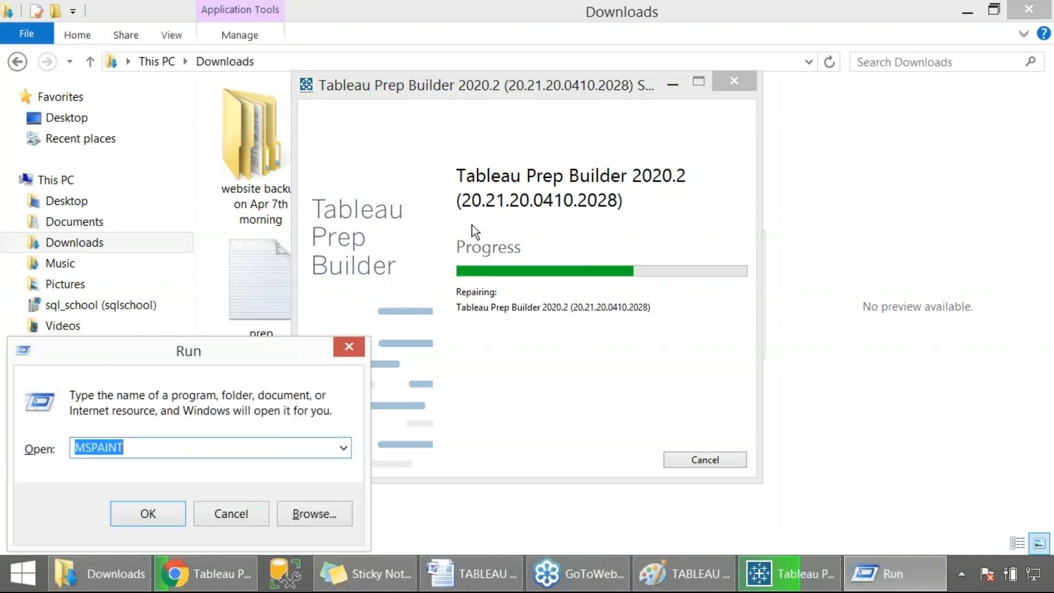
key(Print)
drag(292, 82, 757, 483)
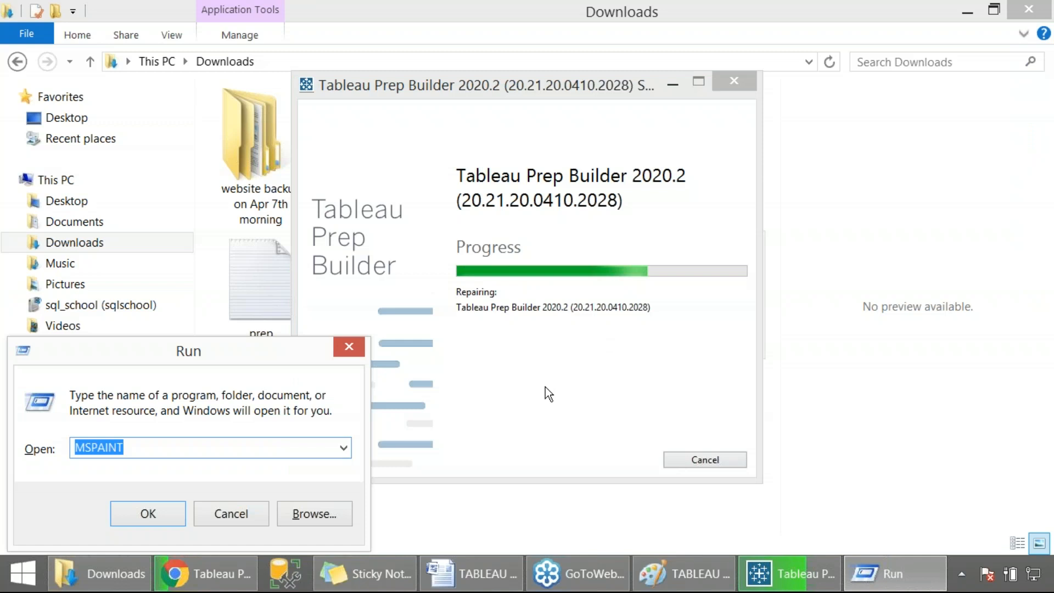
click(535, 403)
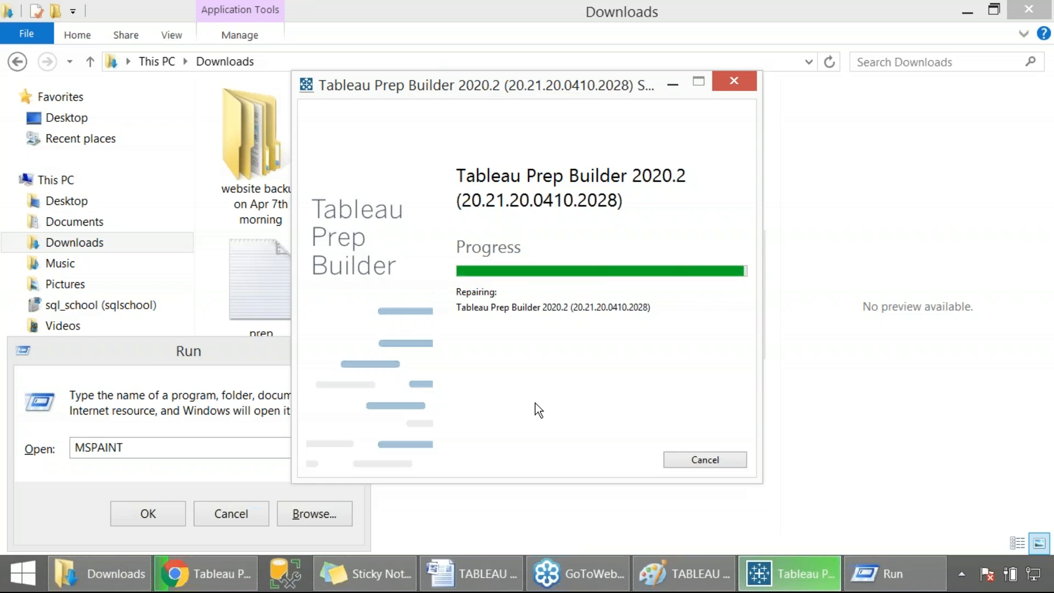
- Add the line "After download > Apps >" below the URL in the Word document and save it
click(490, 575)
click(283, 434)
text(After download >)
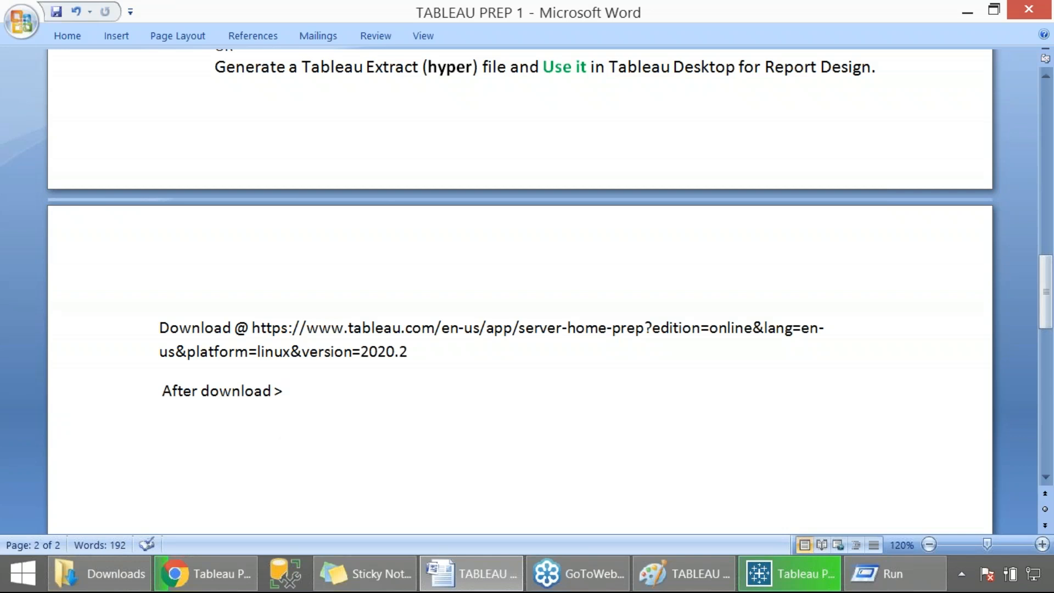
text( Apps >)
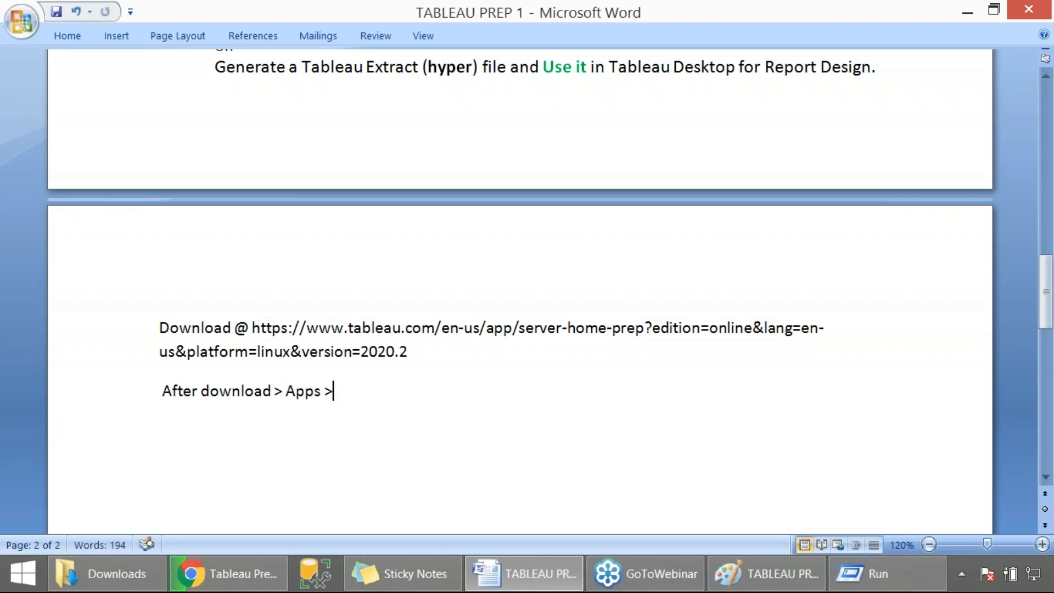
key(ctrl+s)
- Search the Start screen for tableau pr and launch Tableau Prep Builder 2020.2
key(super)
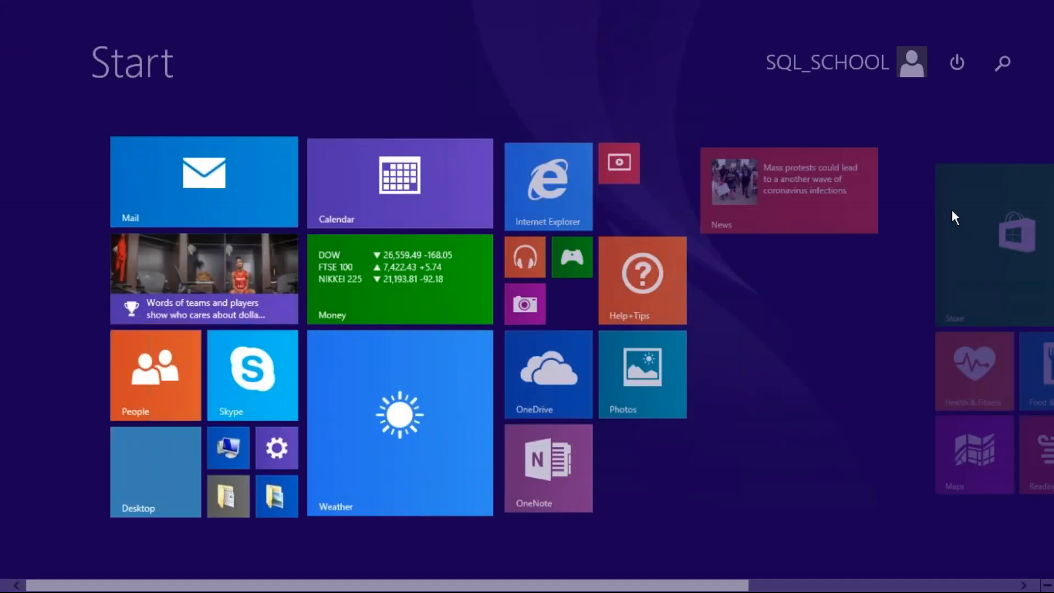
click(1007, 71)
text(tableau prep Builder 2020.2)
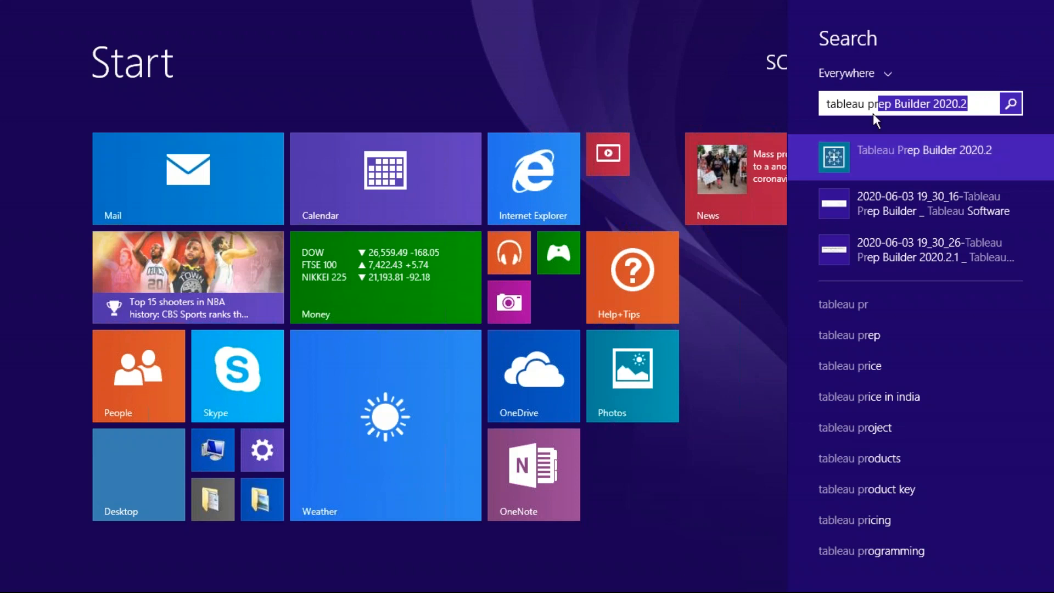
click(876, 164)
- Search apps for tableau to view the installed Tableau programs
mouse_move(1052, 591)
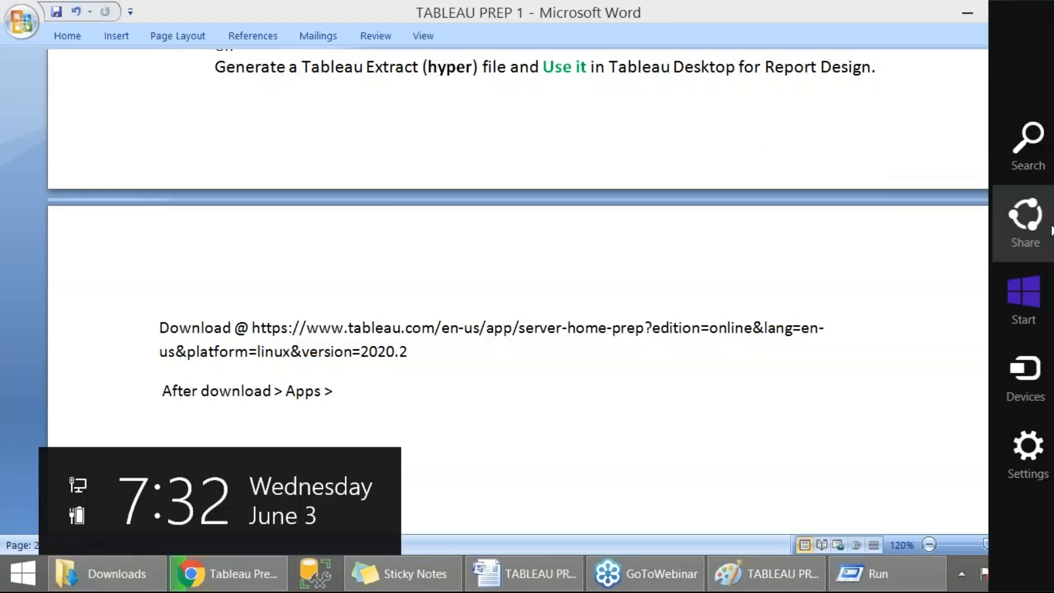
click(1019, 147)
text(tableau Prep Builder 2020.2)
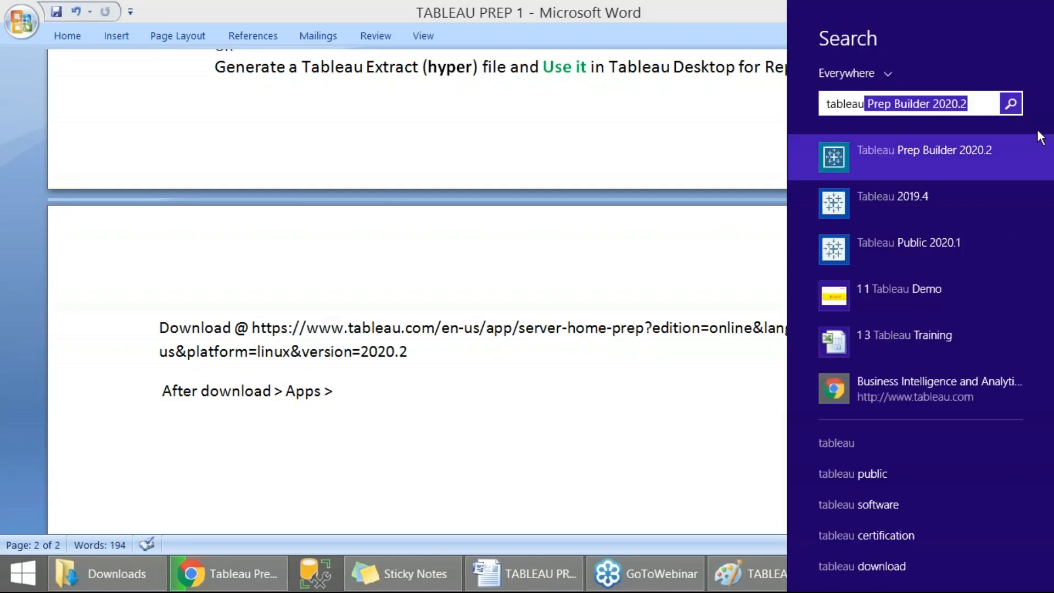
key(Print)
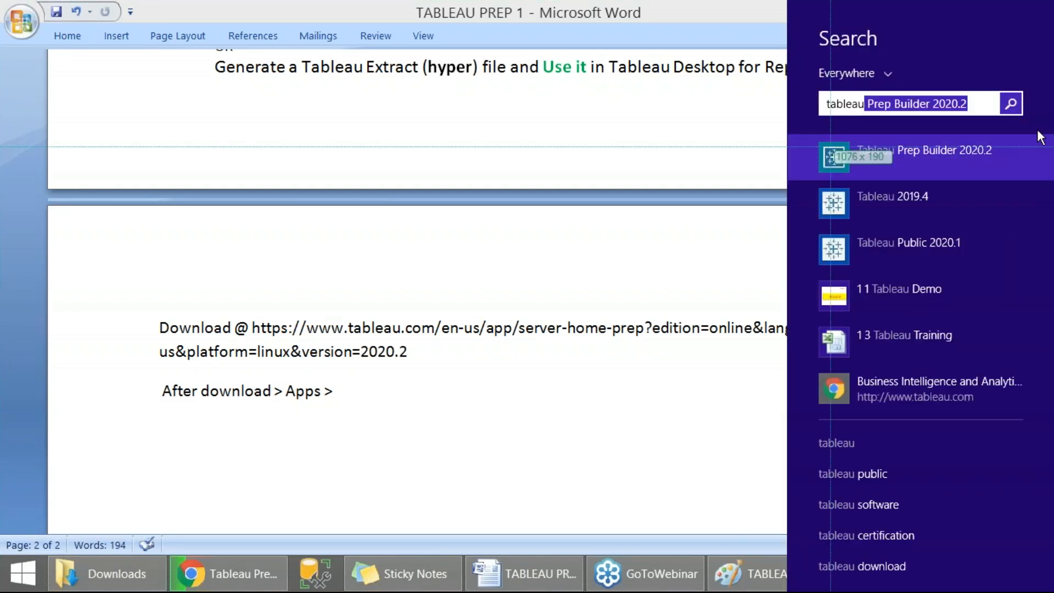
drag(778, 57, 1008, 182)
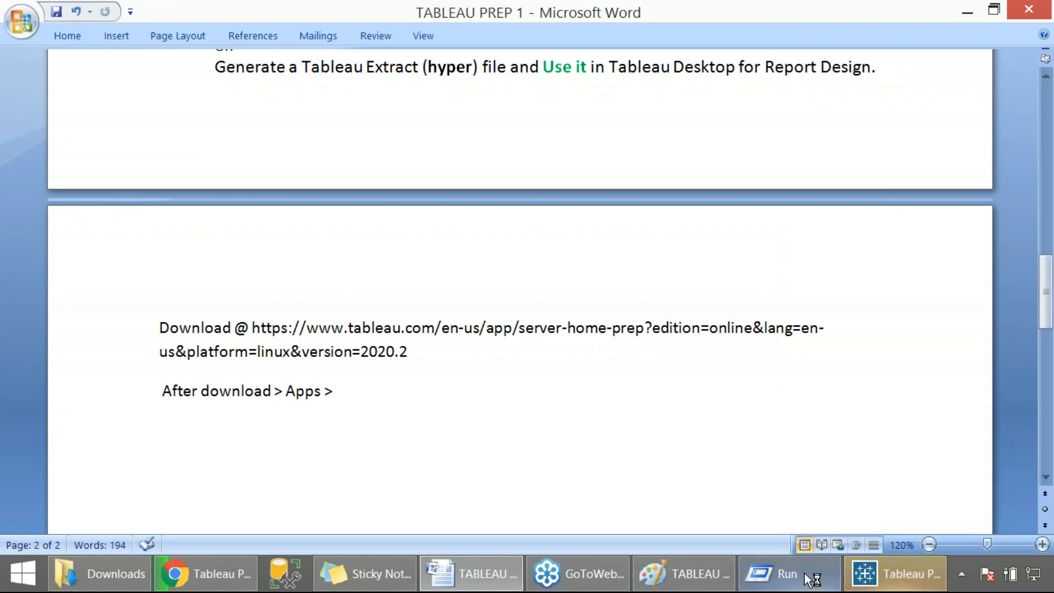
- Close the Run dialog window
right_click(769, 574)
click(735, 525)
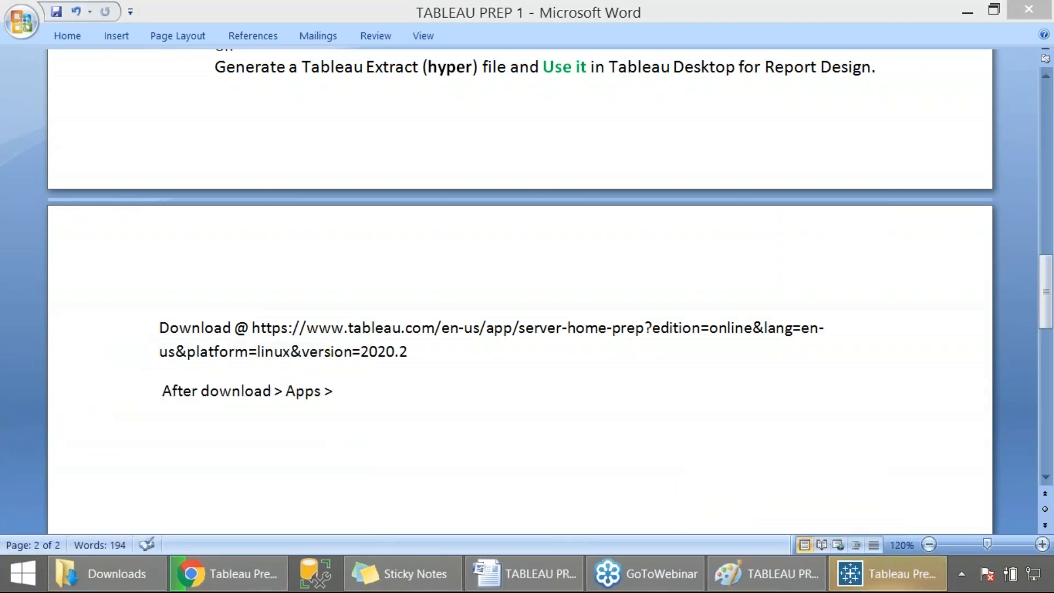
- Switch to Tableau Prep Builder and capture a screenshot of its splash screen
click(863, 569)
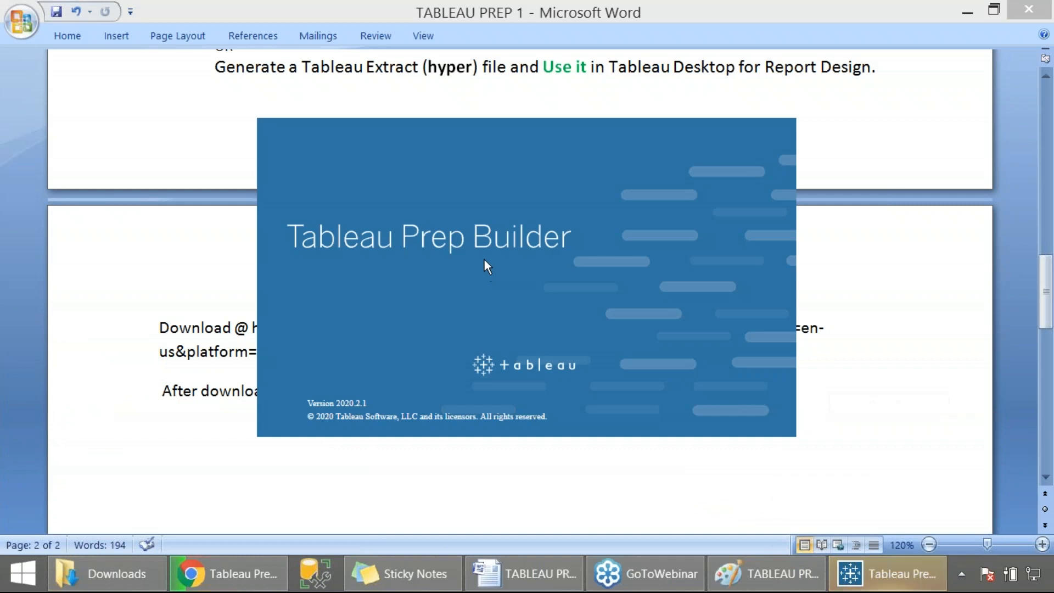
key(Print)
drag(130, 97, 891, 453)
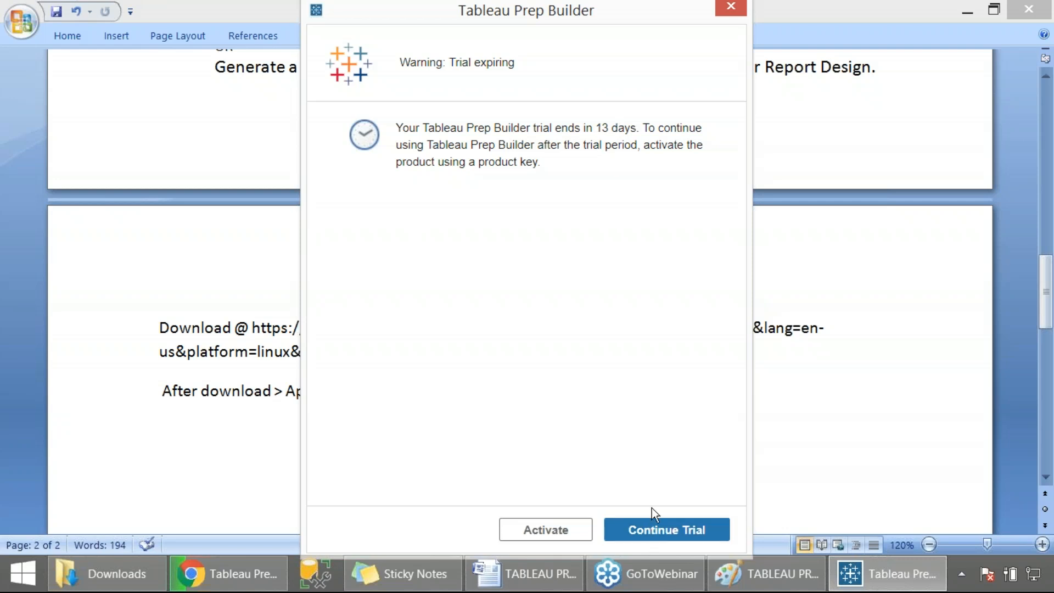
- Capture a screenshot of the trial expiring dialog and continue the trial
key(Print)
drag(305, 1, 754, 554)
click(685, 527)
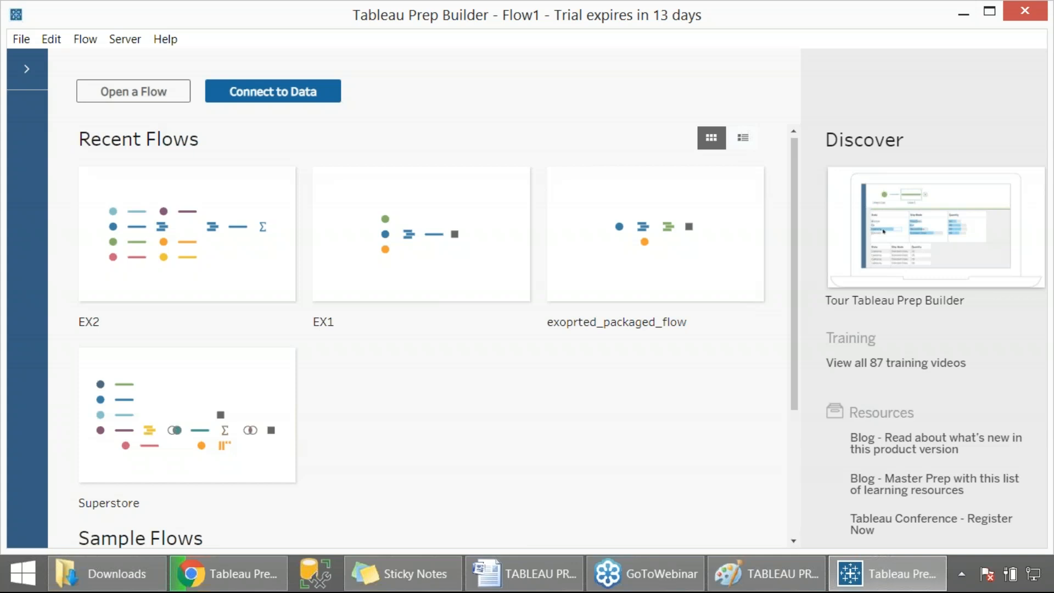
- Capture a screenshot of the Tableau Prep Builder start page and return to the Word notes
key(Print)
drag(1, 1, 790, 543)
click(527, 574)
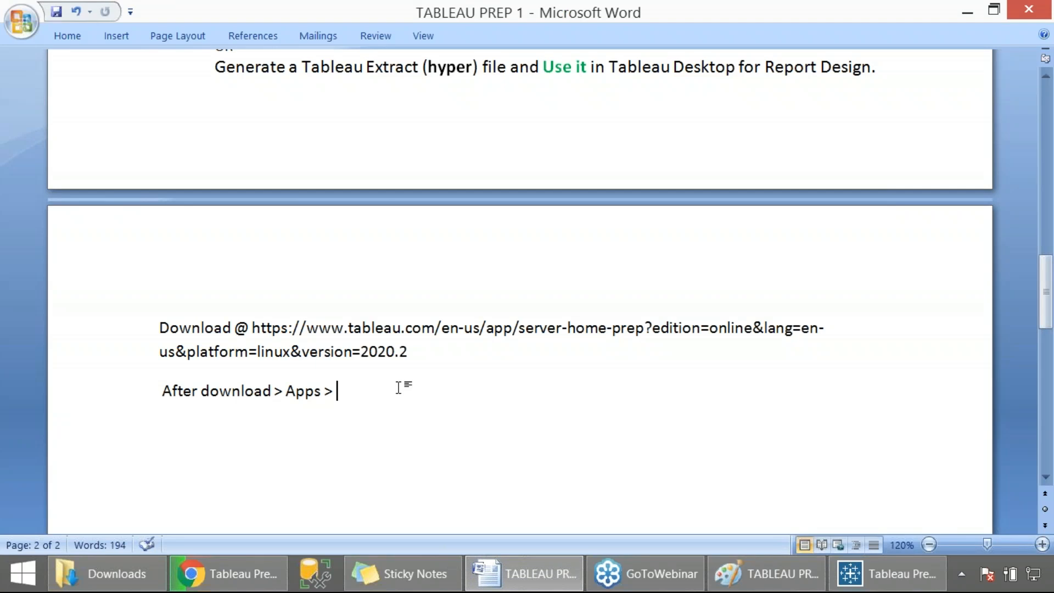
- Complete the line to read "After download > Apps > Tableau Prep > Launch." and start a new line
text(Tableau Prep > Launch.)
key(Return)
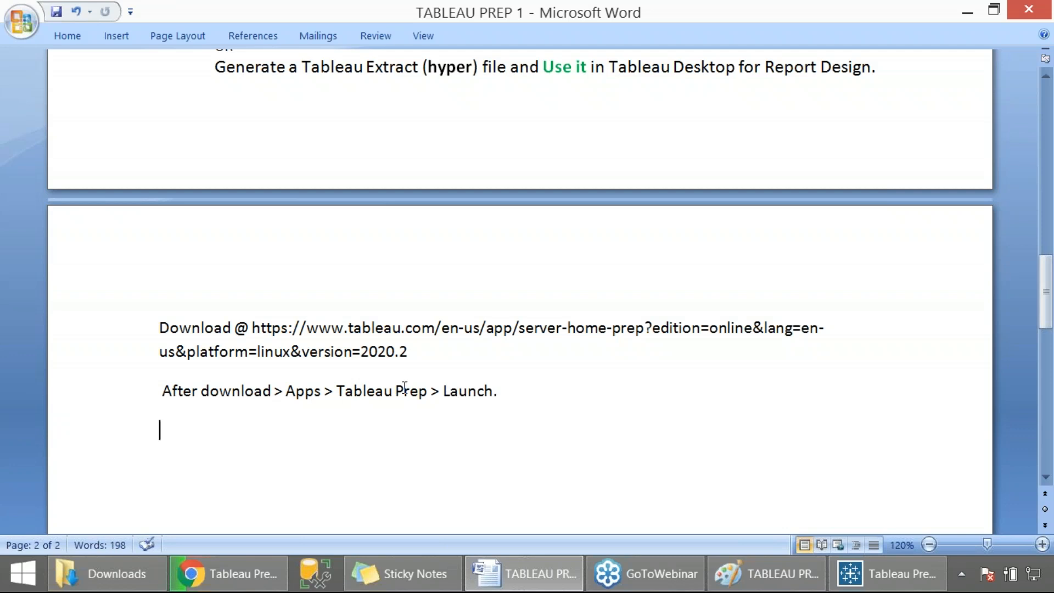
- Remove the extra paragraph spacing and leading space from the "After download" line and save the document
click(154, 387)
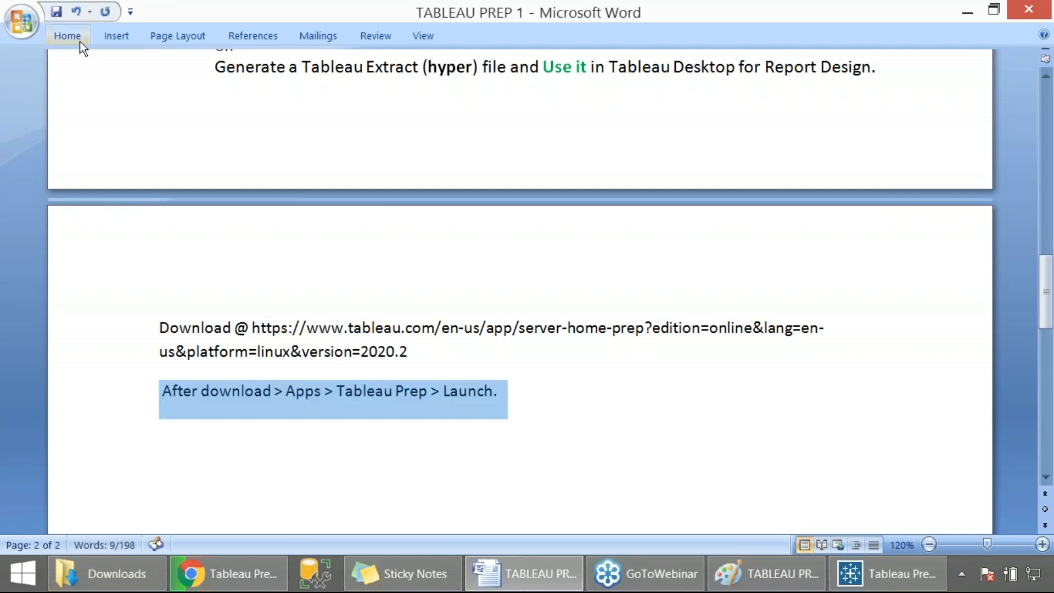
click(80, 41)
click(671, 85)
click(265, 410)
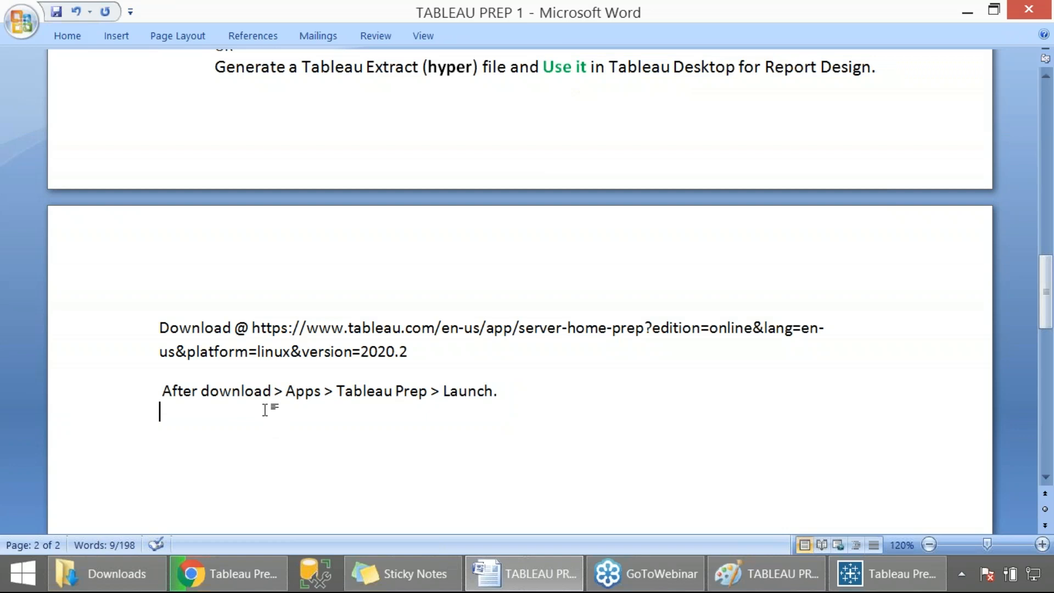
key(Up)
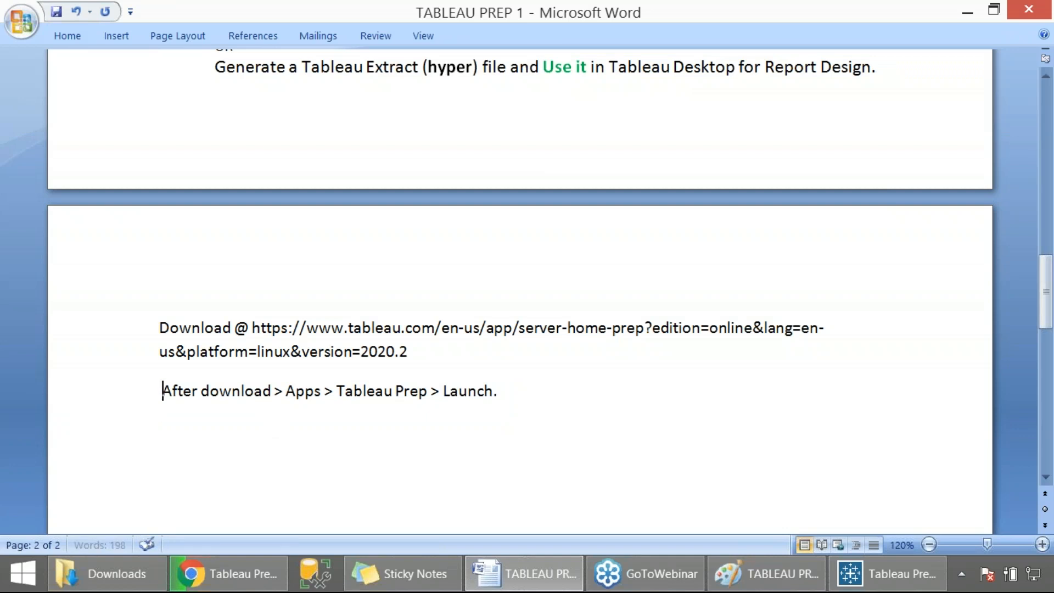
key(BackSpace)
key(Down)
key(ctrl+s)
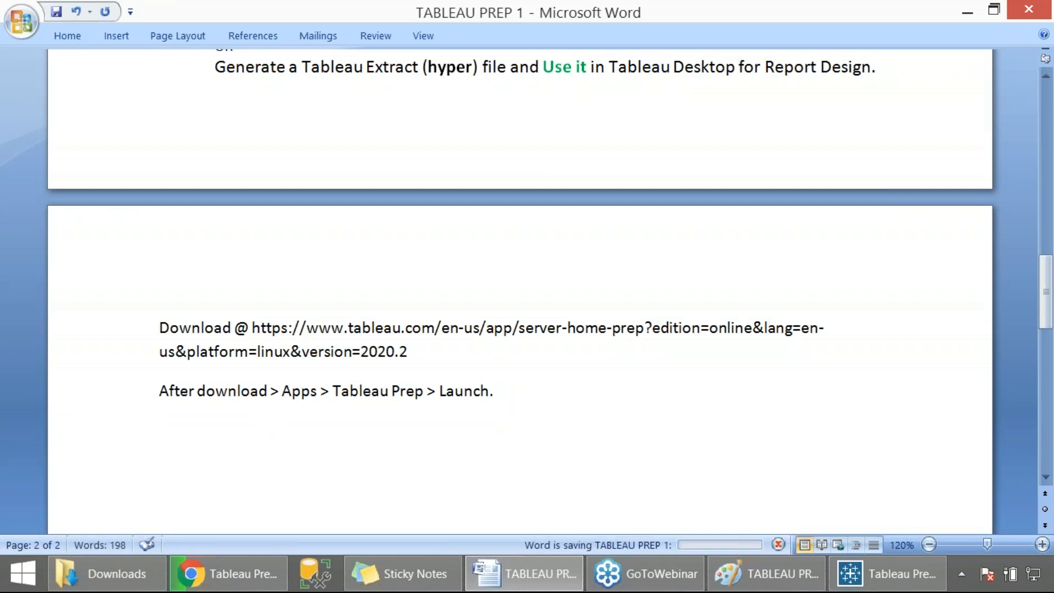
- Add the lines "Register / SignIn" and "Connect to Data" below the launch instructions
key(alt+Tab)
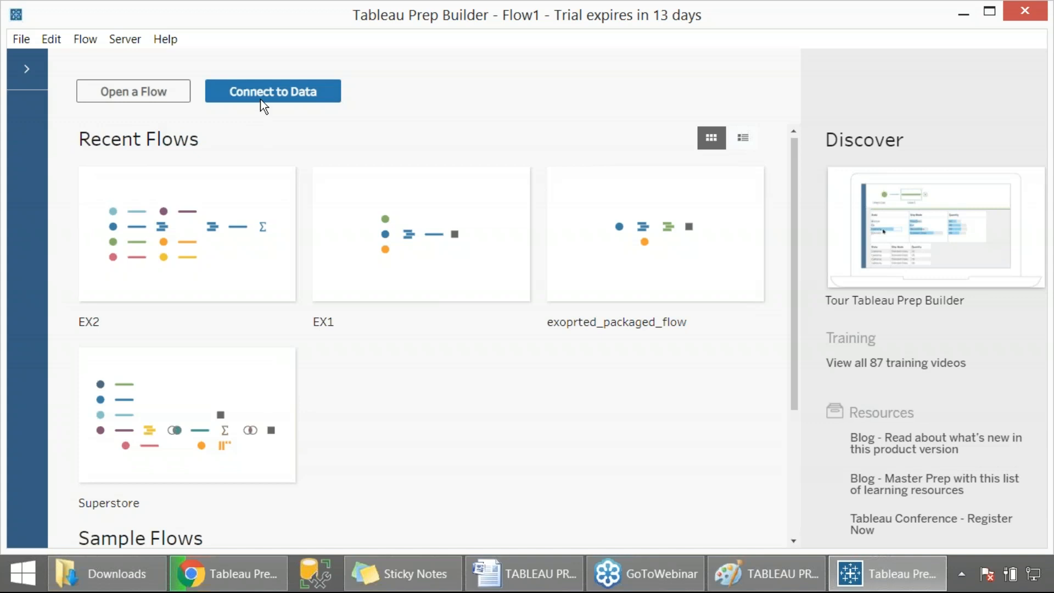
key(alt+Tab)
text(Register / SIngu)
key(BackSpace)
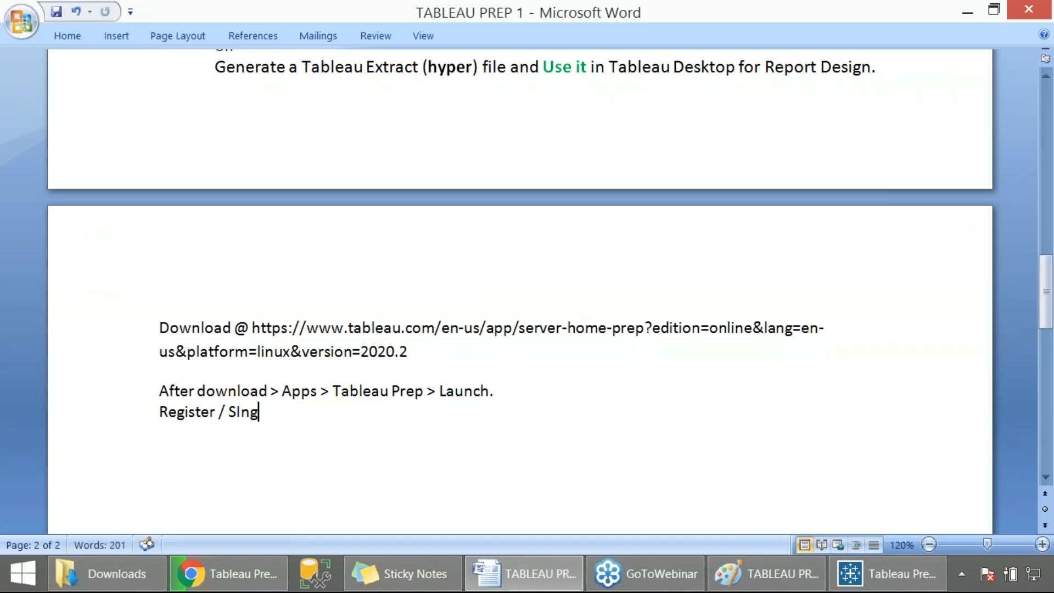
key(BackSpace)
key(BackSpace)
key(BackSpace)
text(ignIn)
key(Return)
key(Up)
key(Down)
text(Connect to Data)
key(Return)
- Switch to Tableau Prep Builder and capture a screenshot of the Connect to Data button
key(alt+Tab)
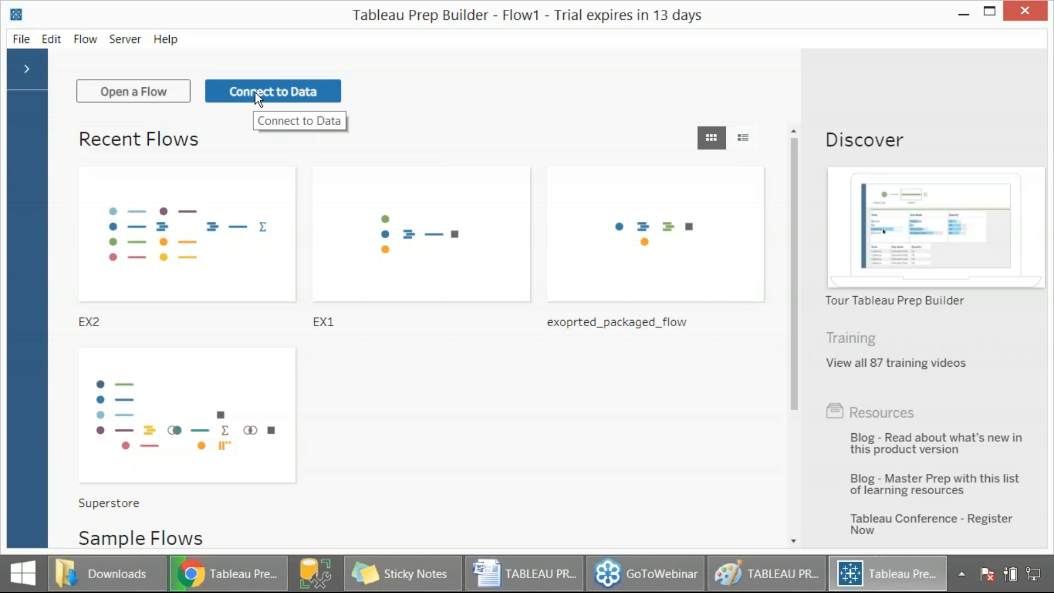
key(Print)
drag(1, 1, 364, 277)
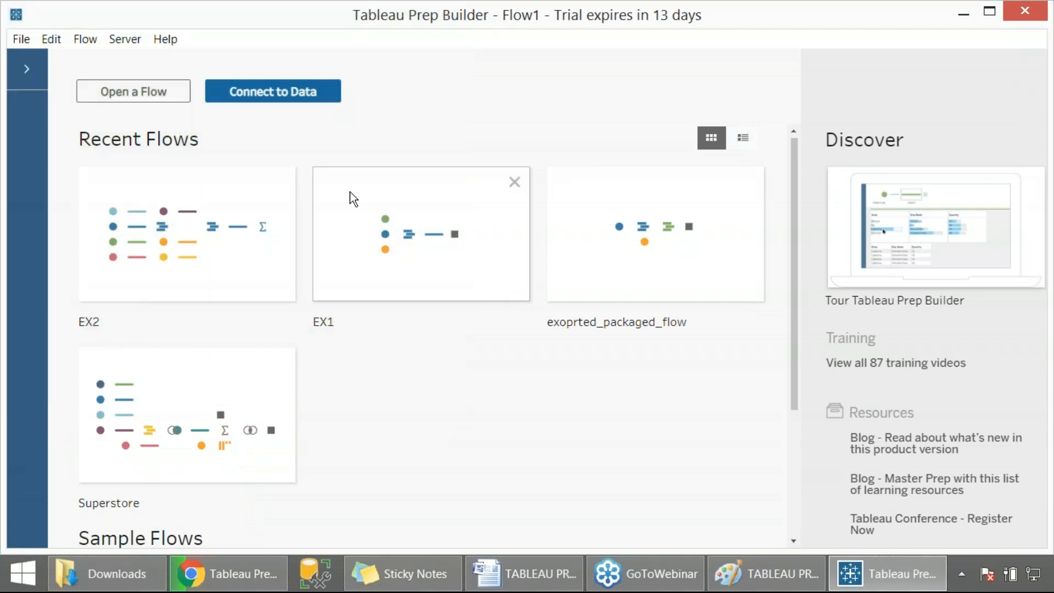
- Open the Connect pane and browse through the list of available file and server connectors
click(282, 95)
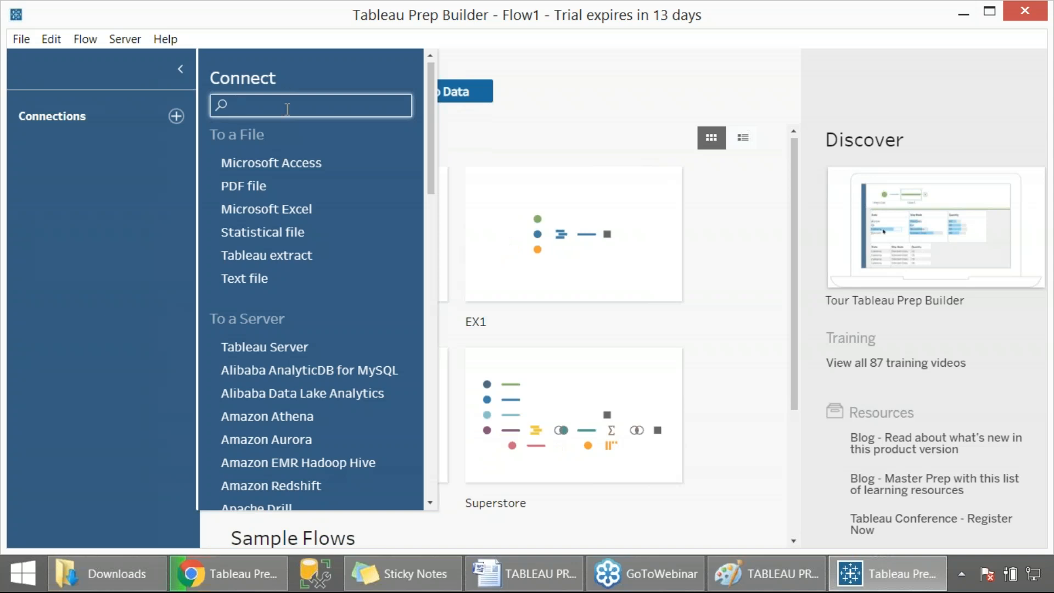
scroll(287, 108, down, 15)
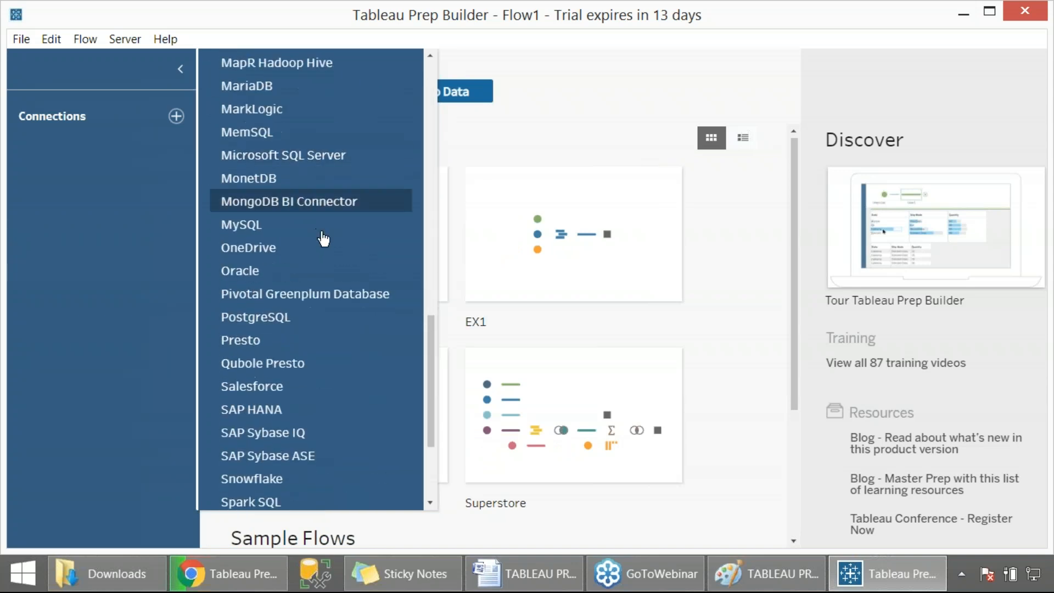
scroll(340, 286, down, 3)
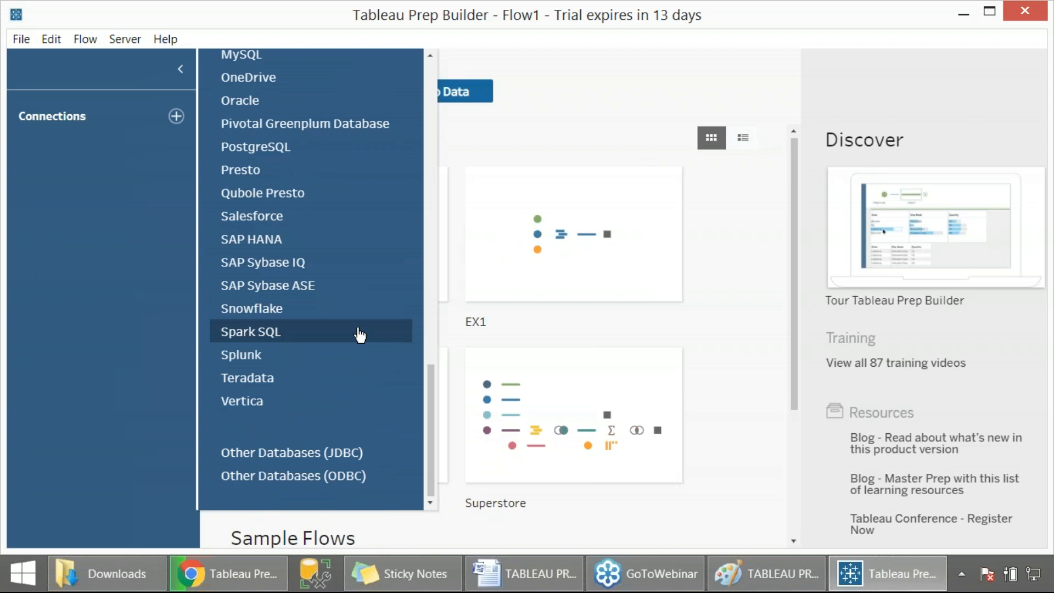
scroll(359, 335, up, 7)
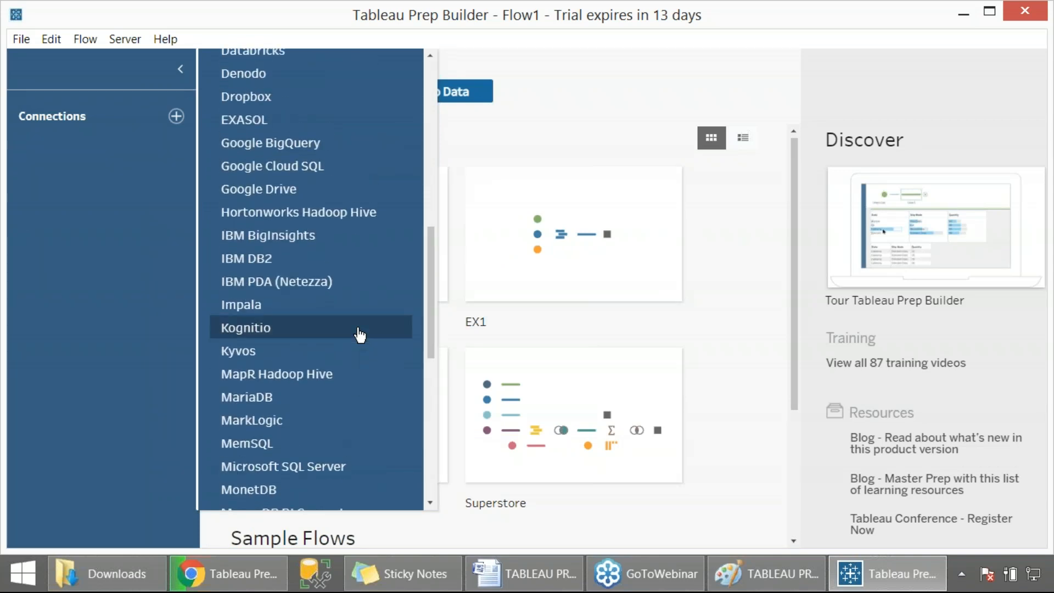
scroll(359, 335, up, 8)
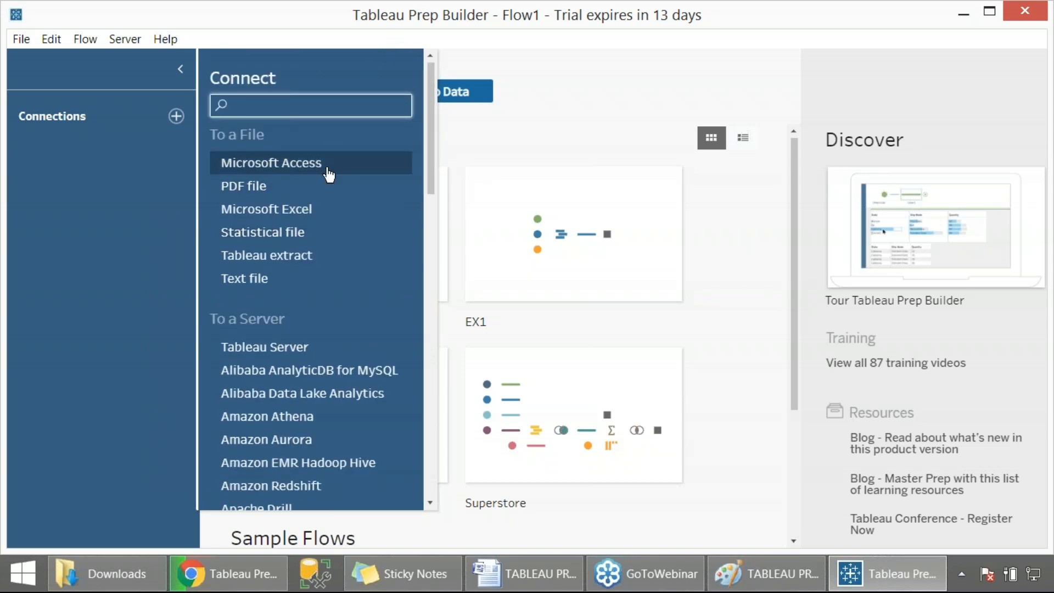
scroll(322, 207, down, 15)
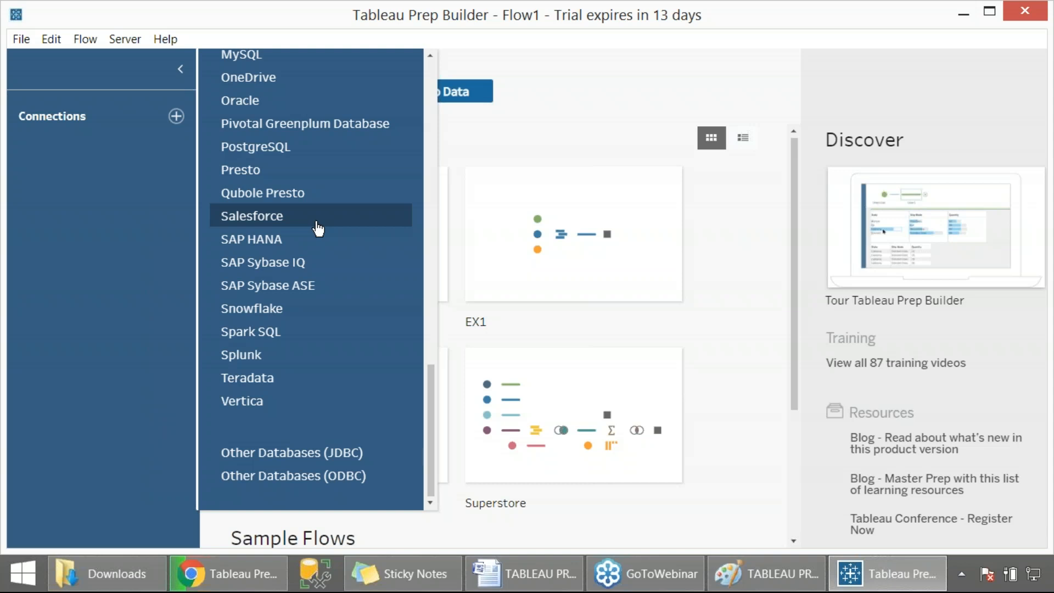
scroll(317, 228, up, 15)
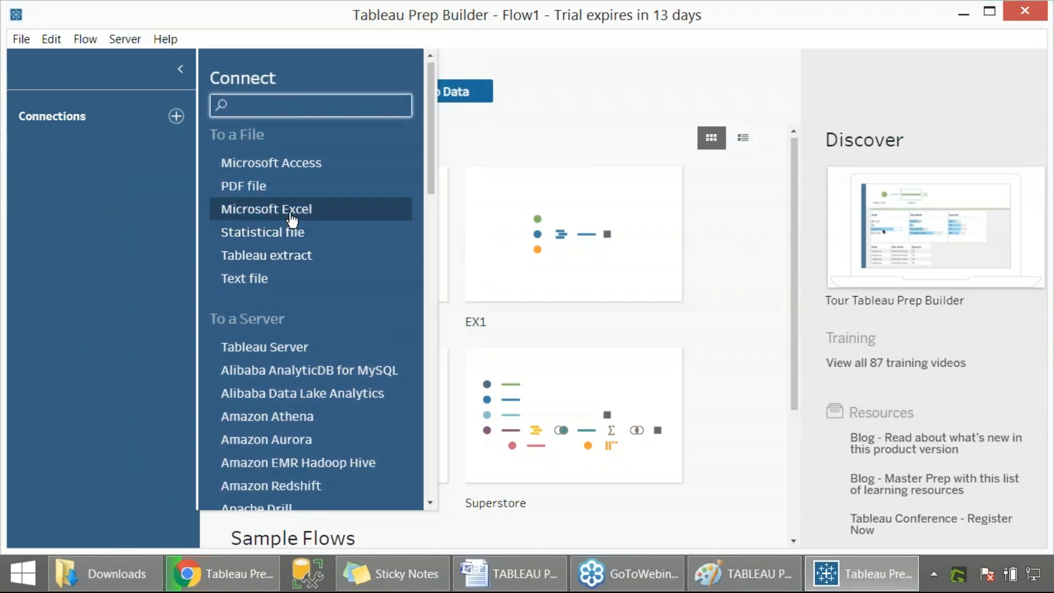
- Choose Microsoft Excel as the source and navigate to the Data Source folder inside 15 TABLEAU PREP 1
click(291, 217)
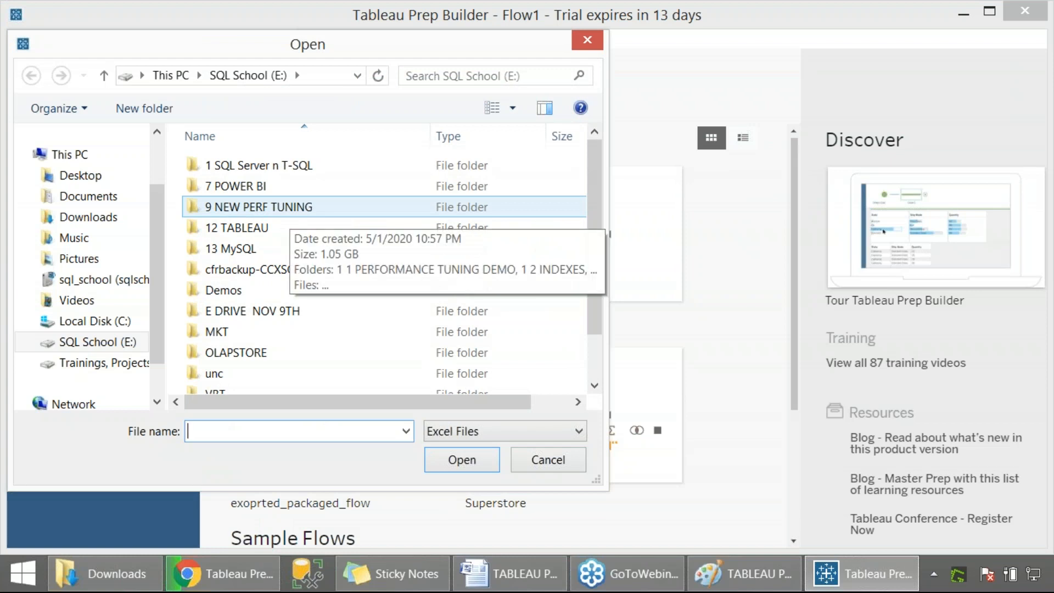
scroll(258, 247, down, 6)
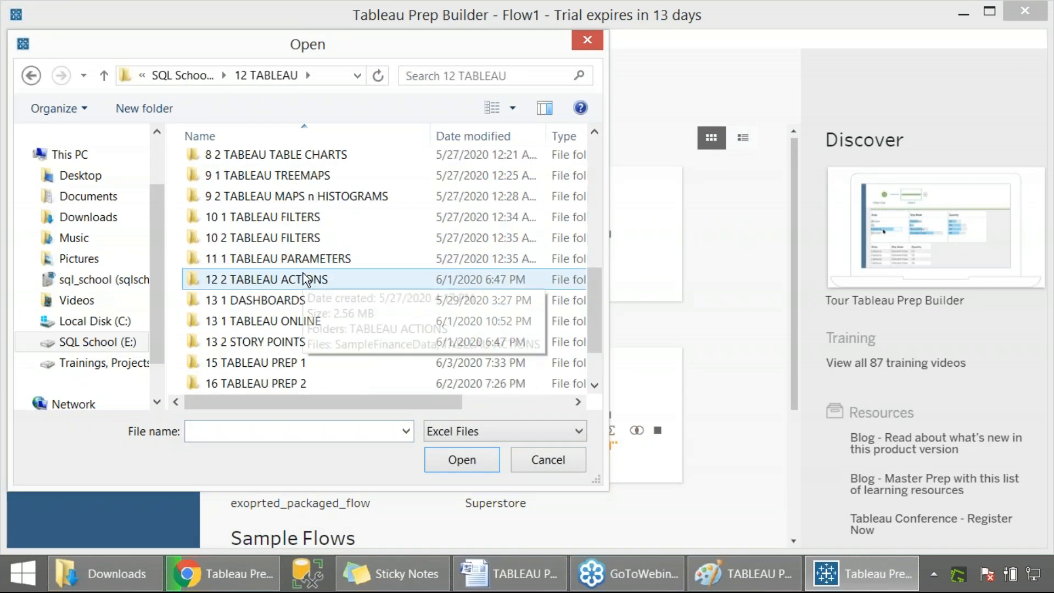
scroll(275, 302, down, 1)
double_click(269, 299)
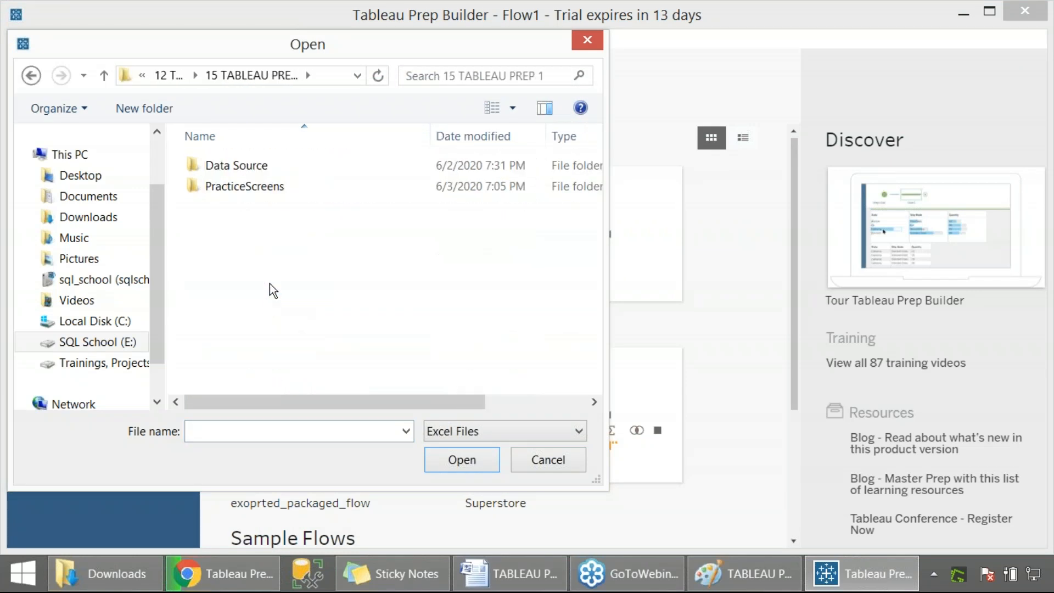
double_click(263, 167)
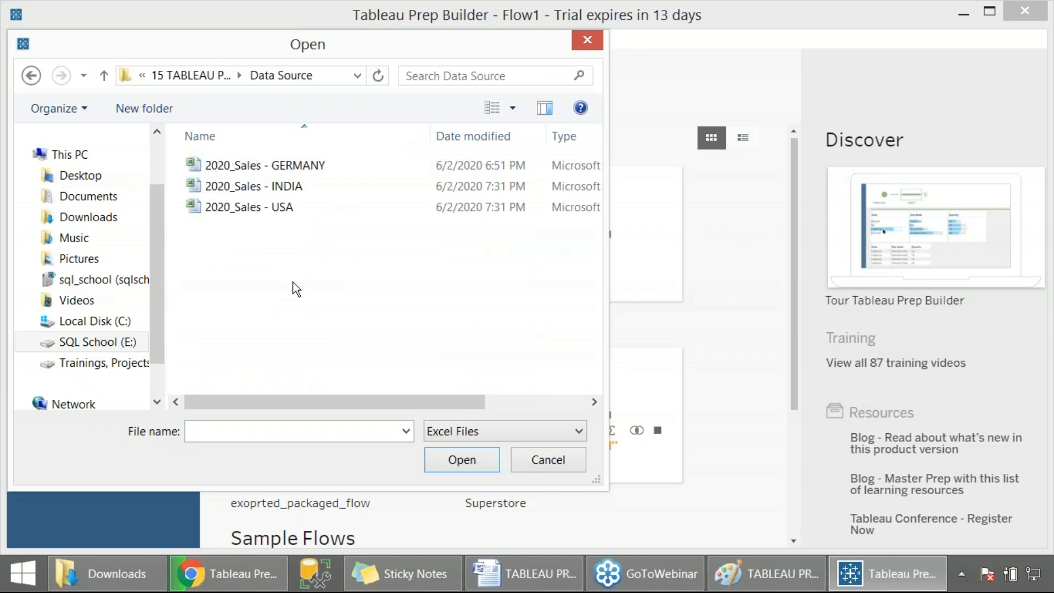
- Capture a screenshot of the Data Source folder, then open 2020_Sales - USA in Excel to review it and close it
key(Print)
drag(141, 53, 377, 254)
right_click(268, 207)
click(303, 242)
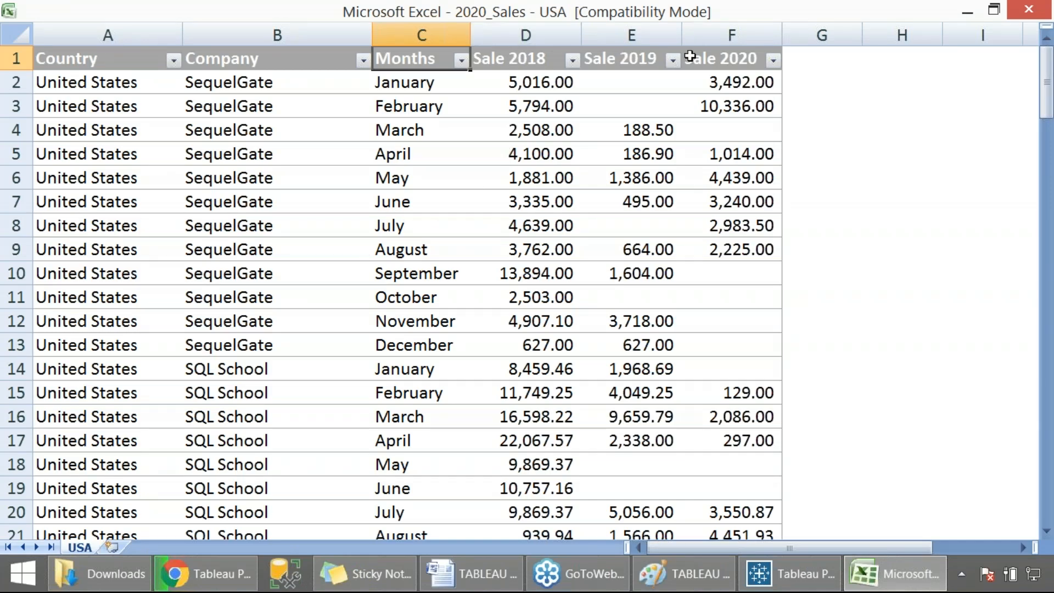
click(1028, 9)
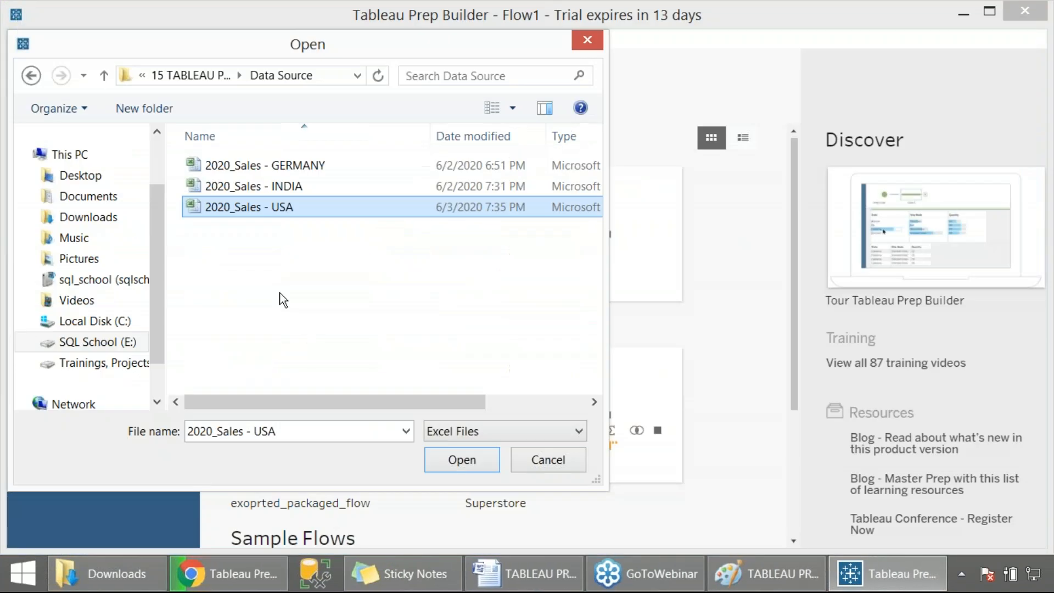
- Open 2020_Sales - INDIA in Excel to review its contents and close it
right_click(265, 185)
click(306, 214)
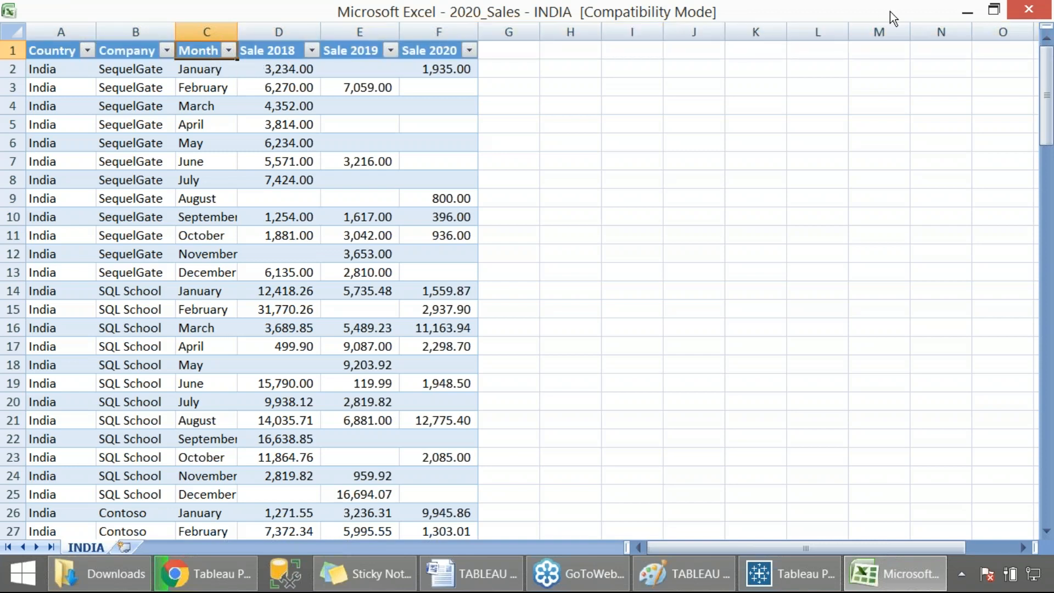
click(1021, 12)
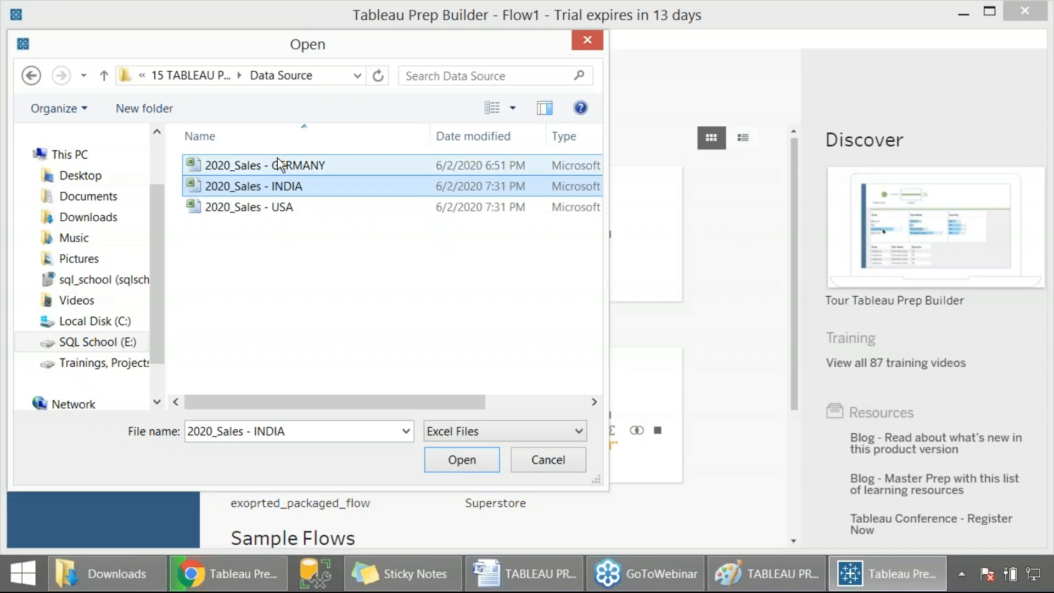
- Open 2020_Sales - GERMANY in Excel to review its contents and close it
click(279, 166)
right_click(278, 163)
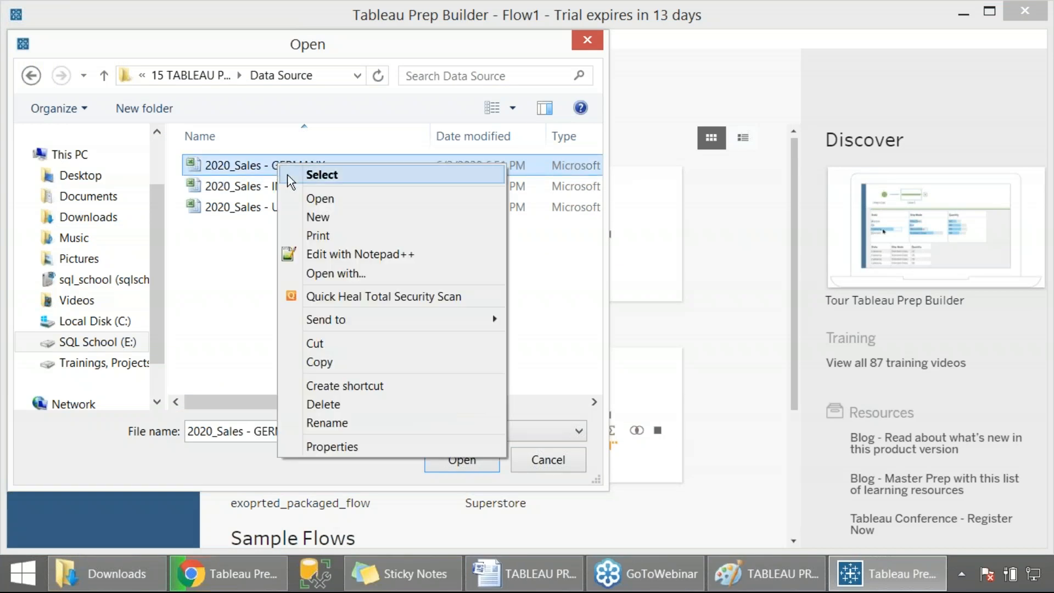
click(315, 195)
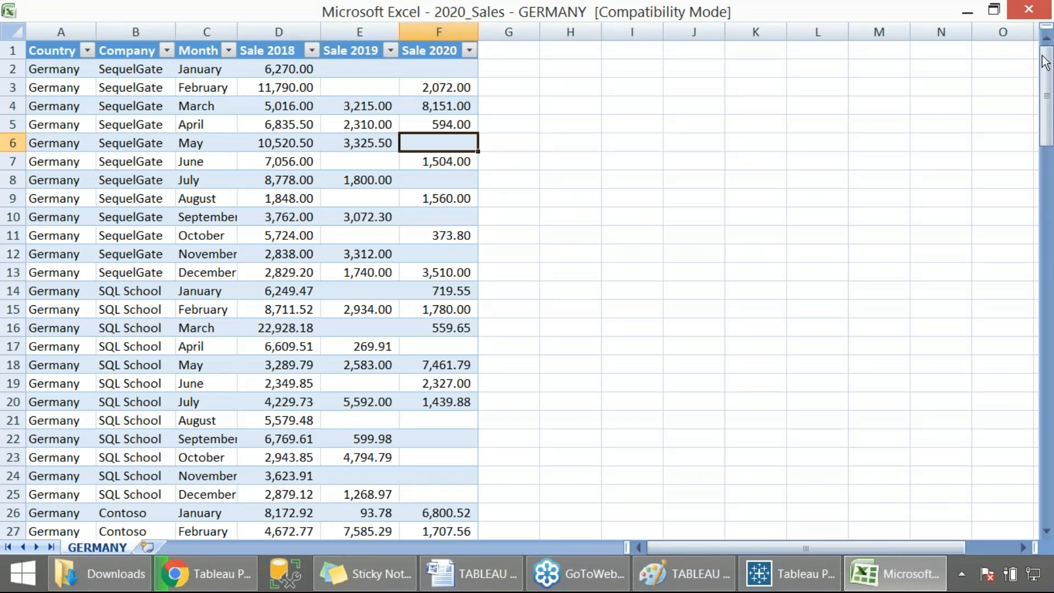
click(1028, 9)
- Select all three 2020_Sales workbooks in the Open dialog and capture a screenshot of the selection
drag(345, 258, 241, 160)
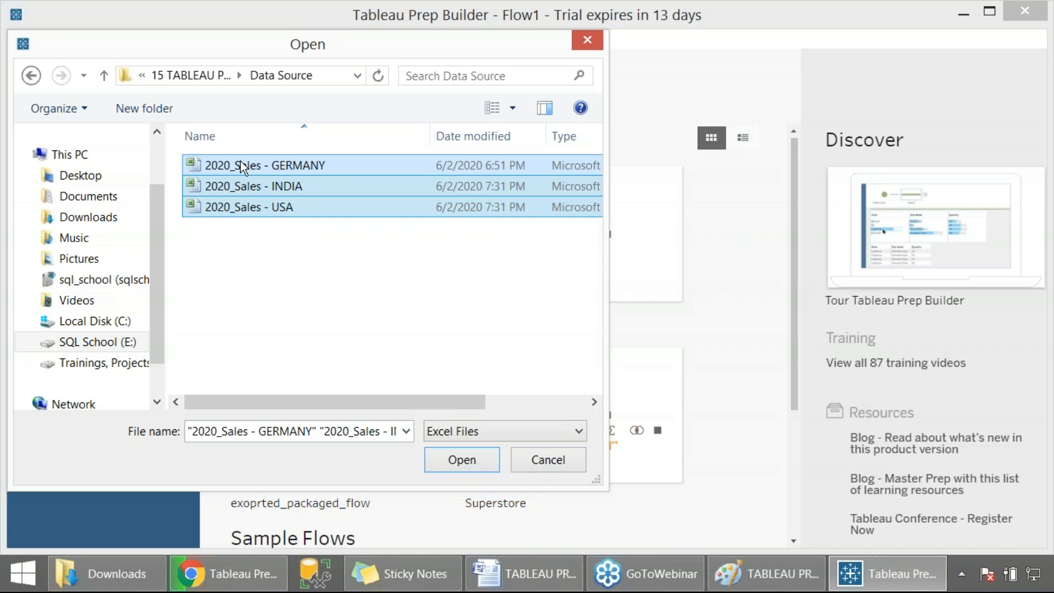
key(Print)
drag(79, 8, 381, 262)
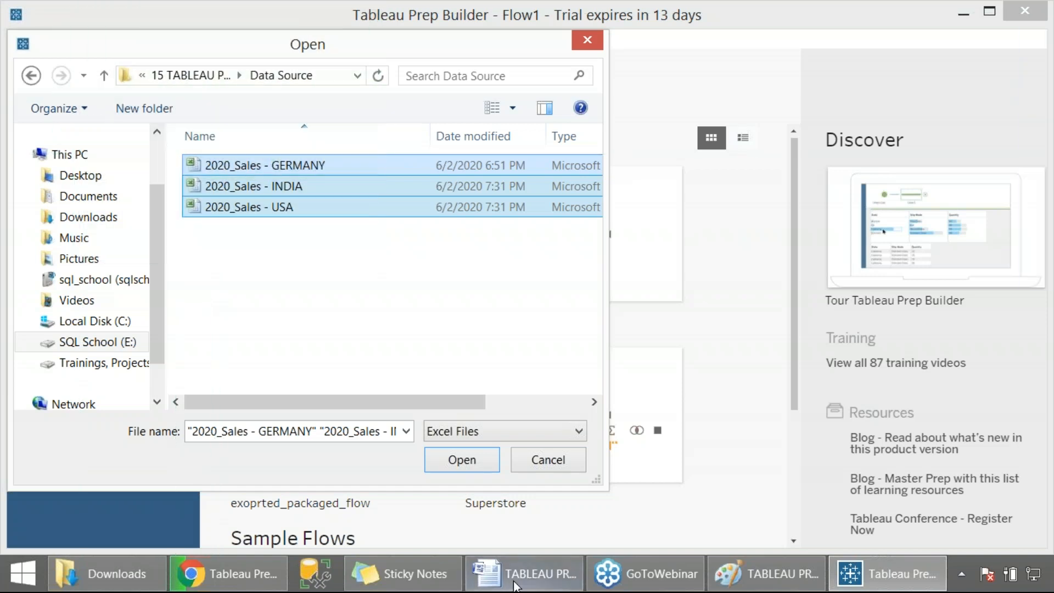
- Add the line "Excel Source > Browse for the given THREE Excel Files >" to the Word notes
click(516, 583)
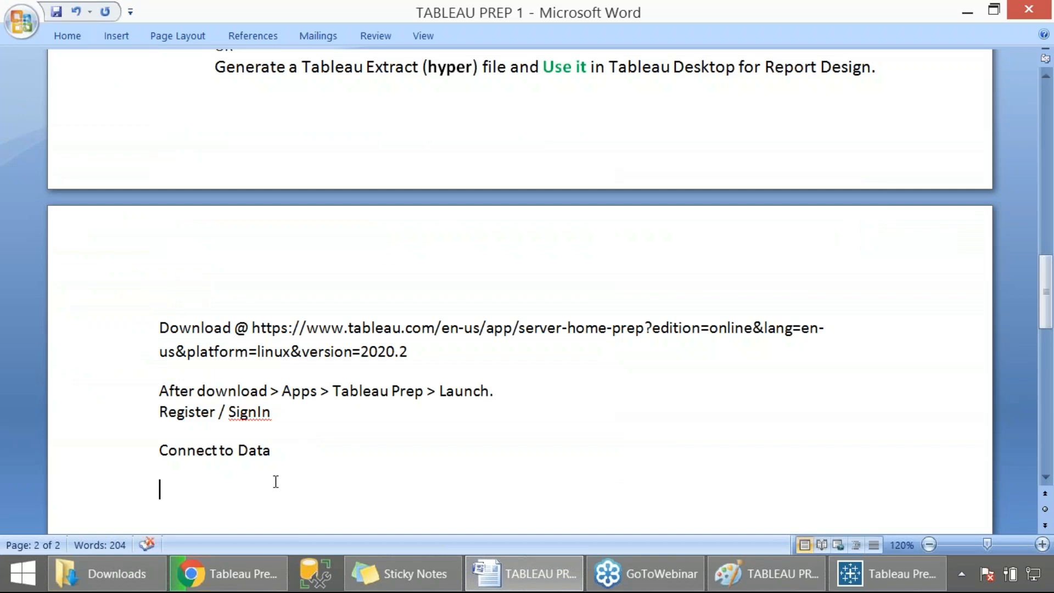
text(Excel Source >)
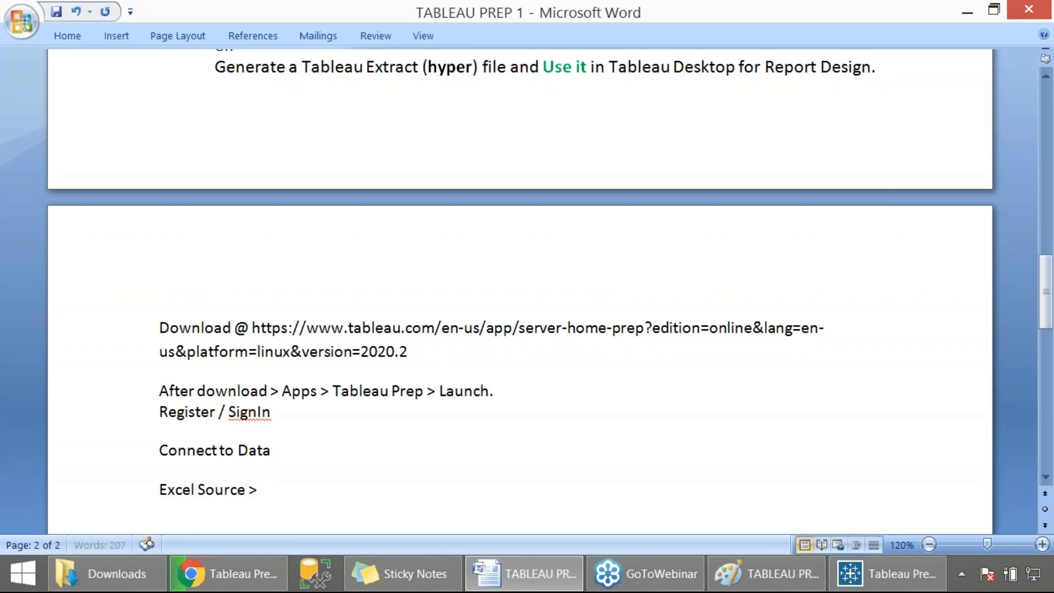
text( Browse for the given THREE Excel Files >)
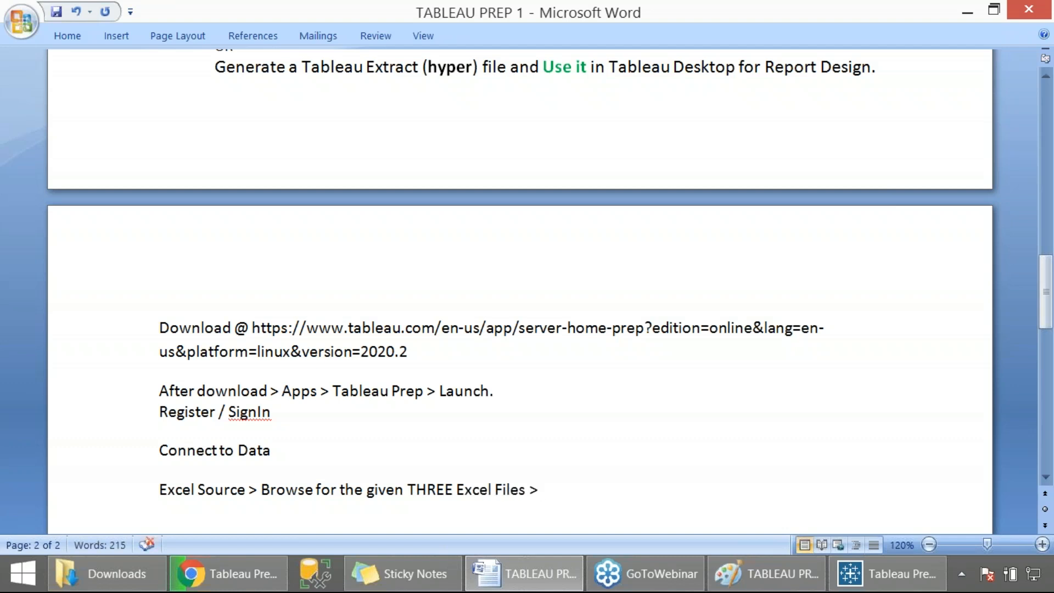
- Save the Word notes document
drag(154, 391, 291, 414)
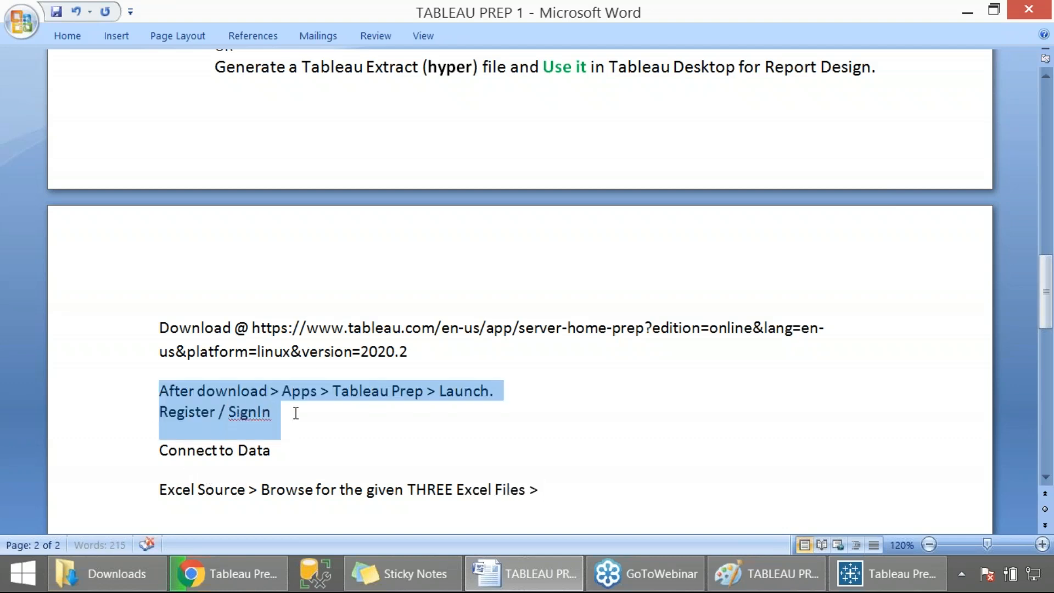
click(417, 413)
click(113, 390)
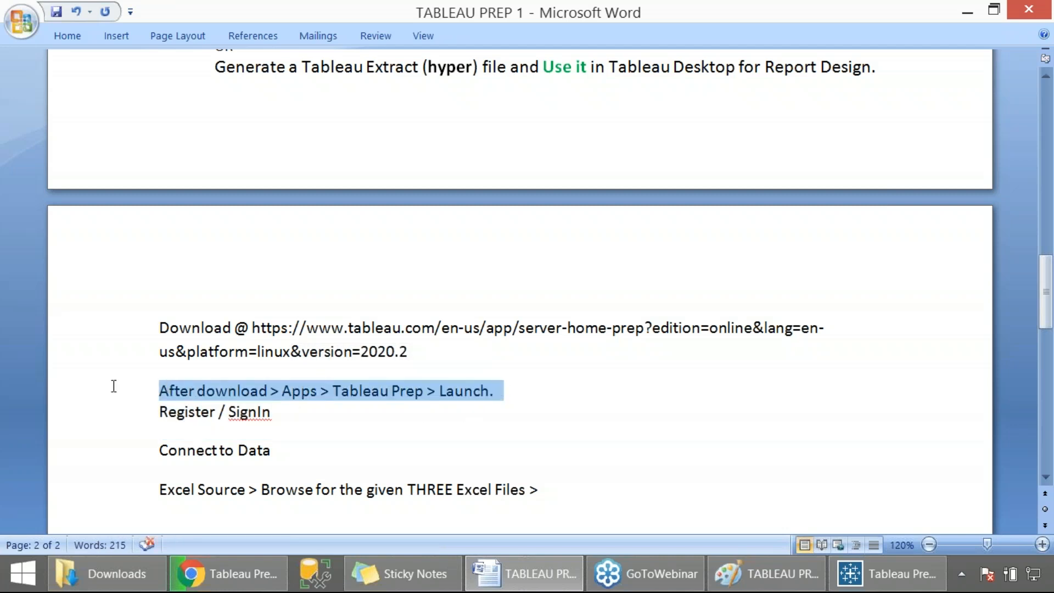
click(433, 363)
click(570, 494)
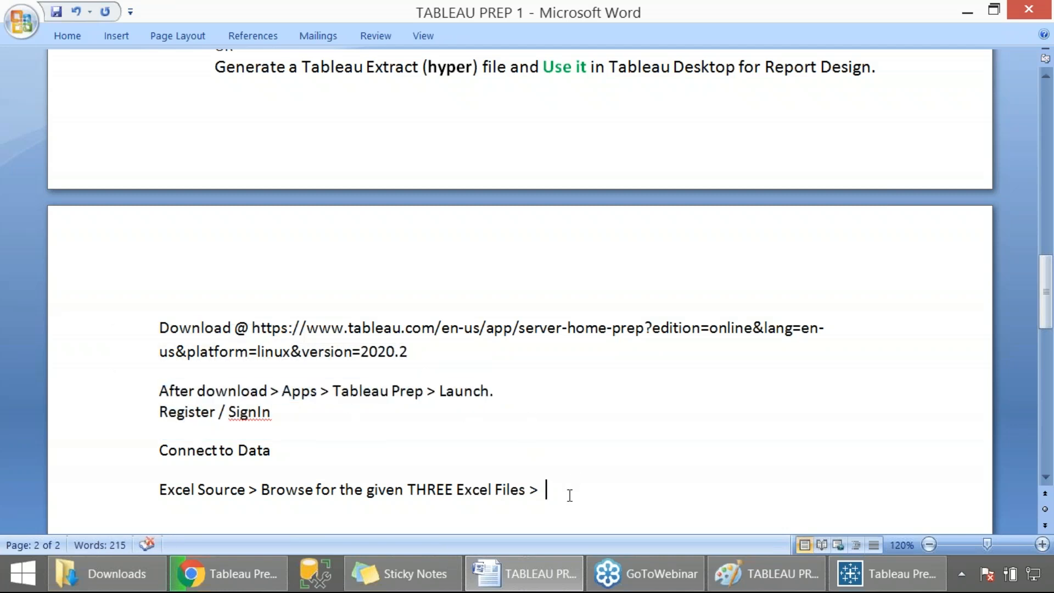
key(ctrl+s)
- Capture a screenshot of the Open dialog in Tableau Prep and open the three selected 2020_Sales workbooks
key(alt+Tab)
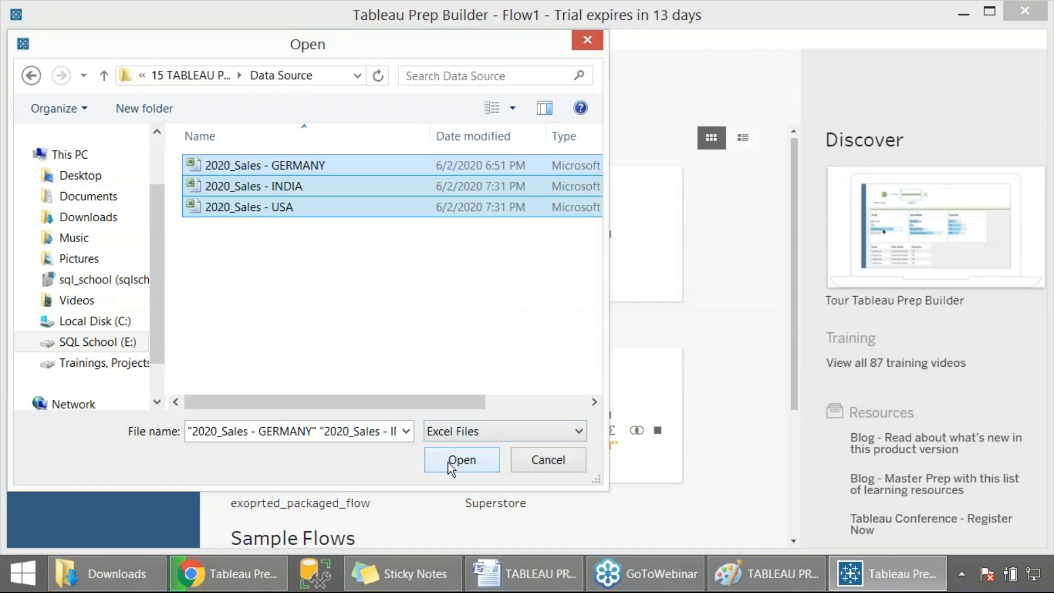
key(Print)
drag(160, 48, 456, 508)
click(443, 463)
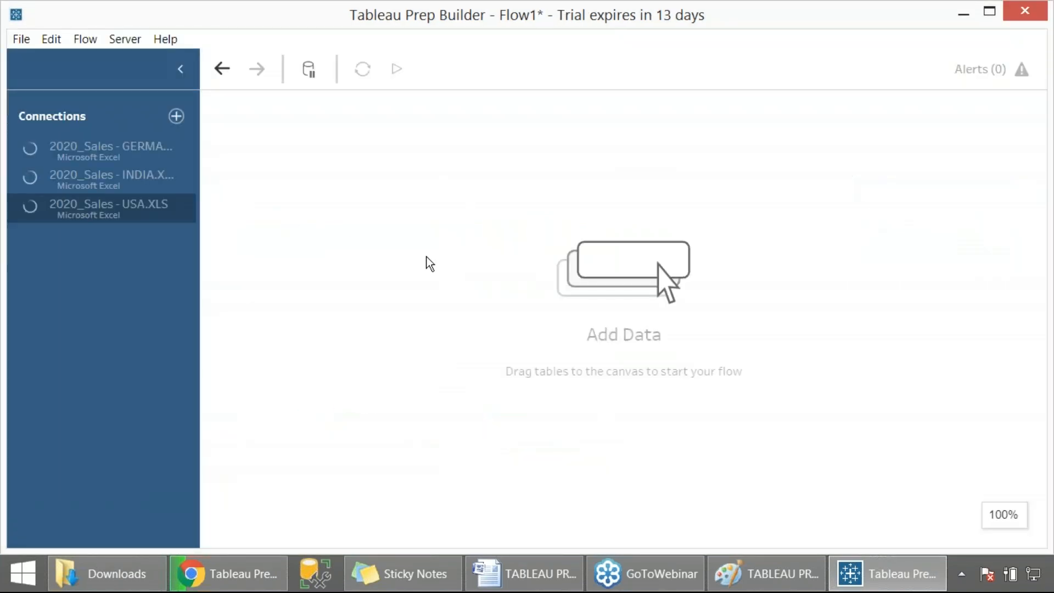
- Capture screenshots of the new connections loading and of the GERMANY input pane
key(Print)
drag(1, 17, 222, 365)
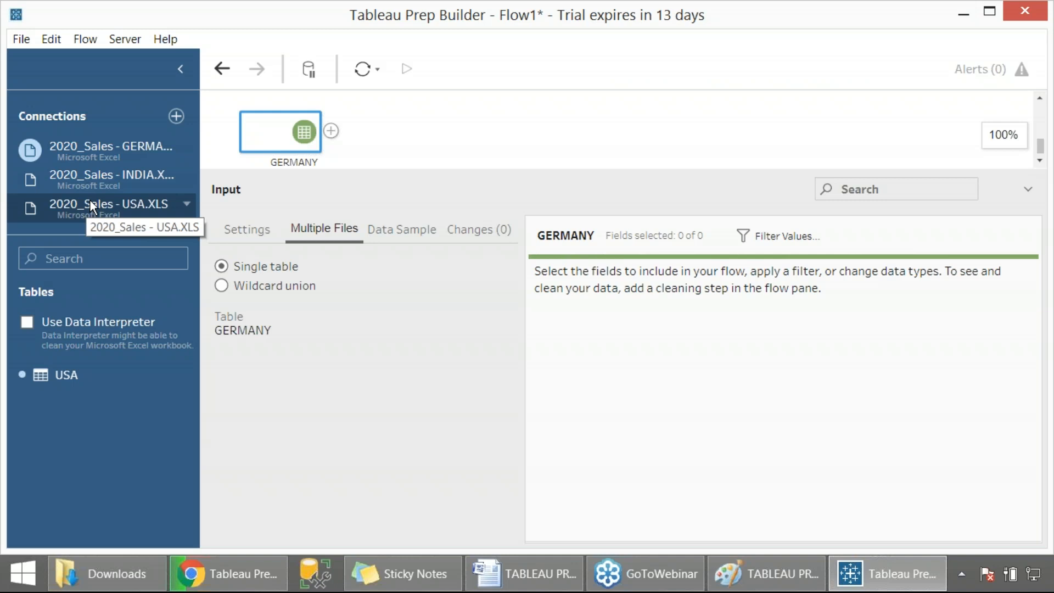
key(Print)
drag(1, 0, 525, 453)
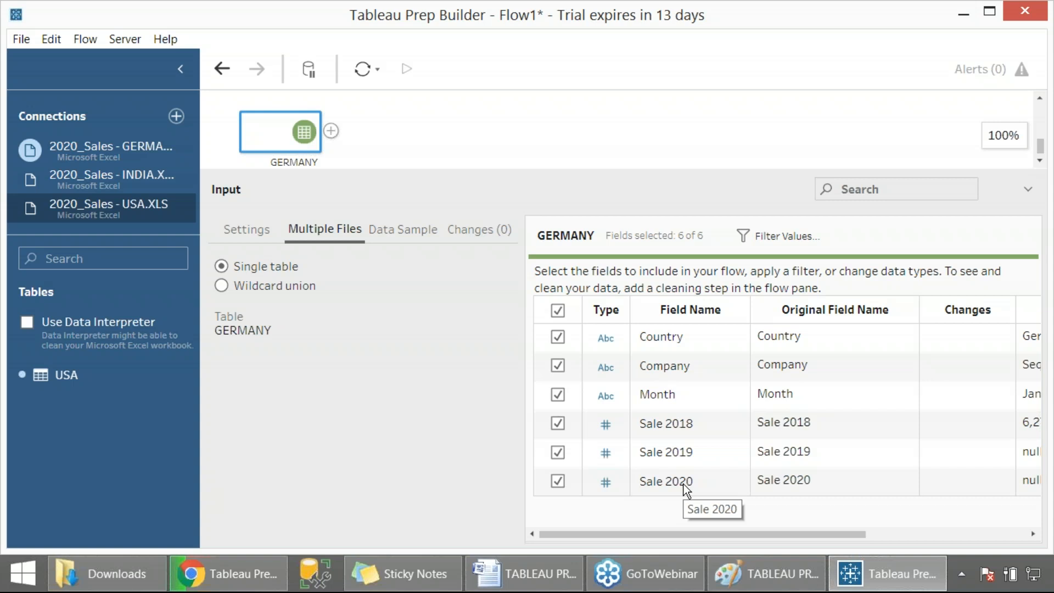
- Try enabling incremental refresh in the GERMANY input's settings, then turn it off again
click(251, 236)
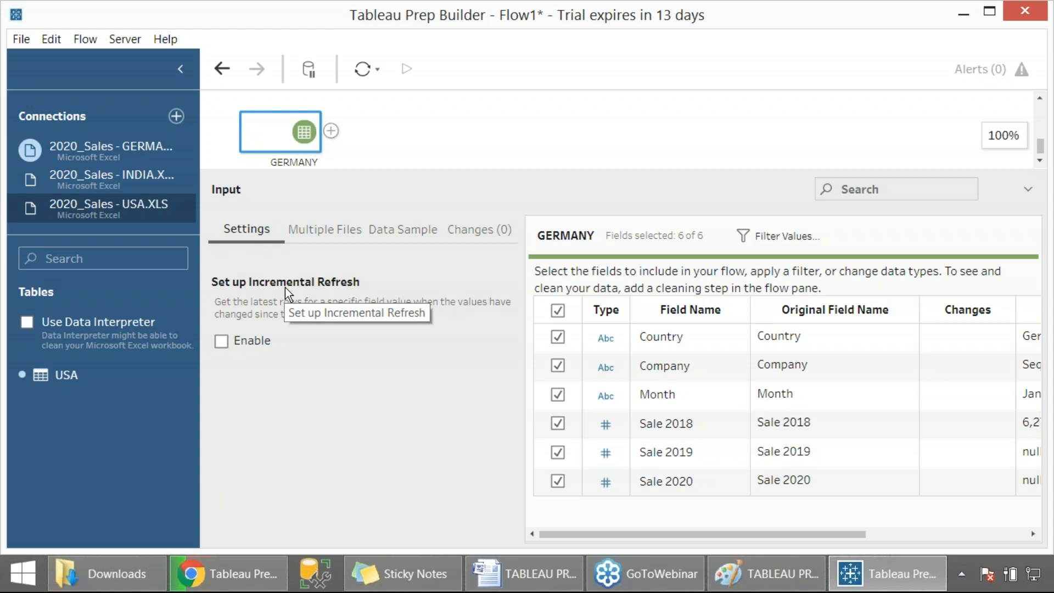
click(221, 343)
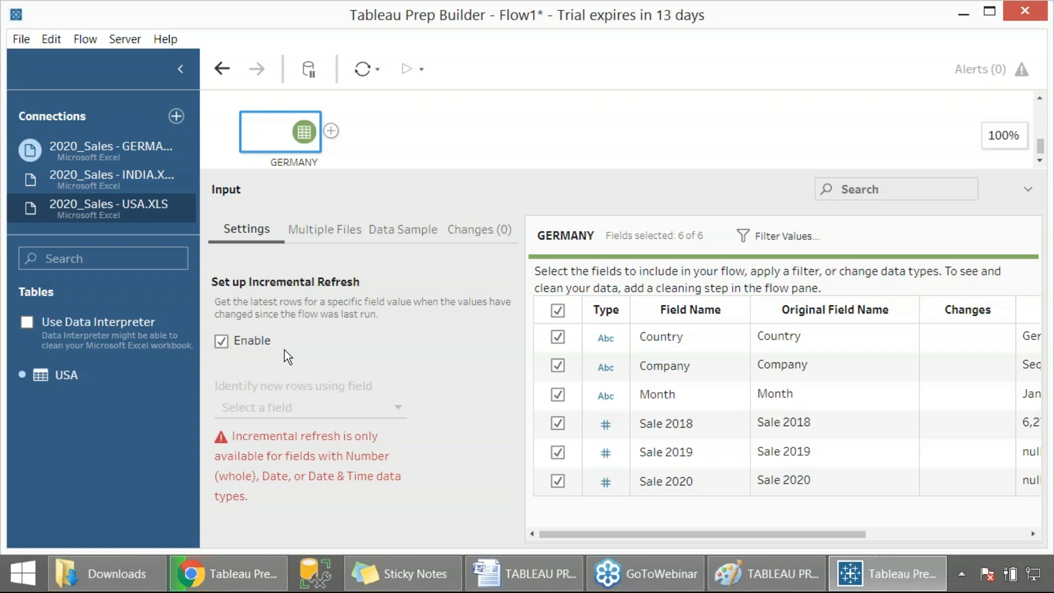
click(246, 343)
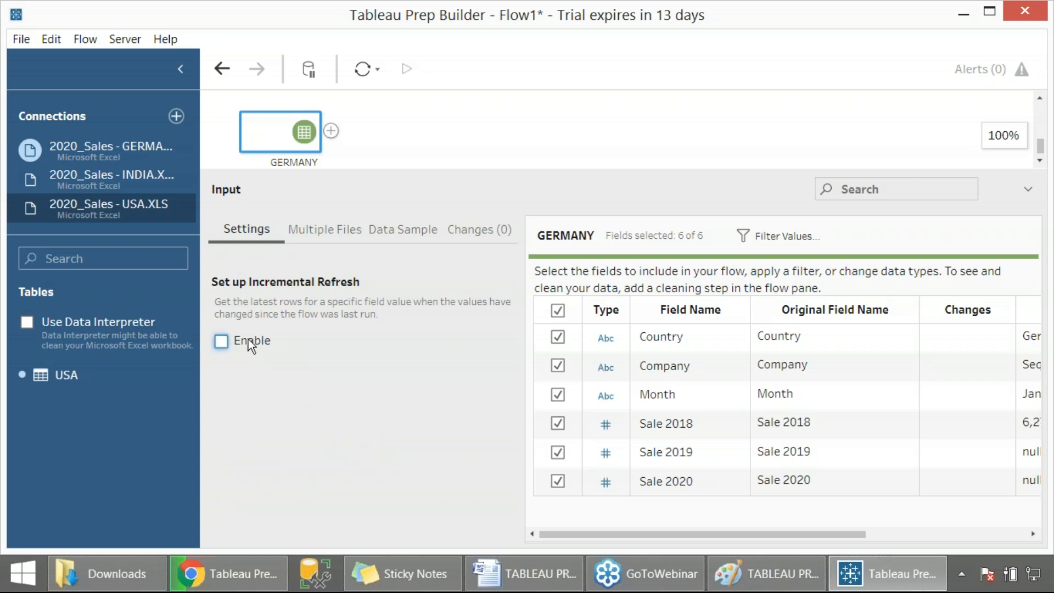
click(317, 235)
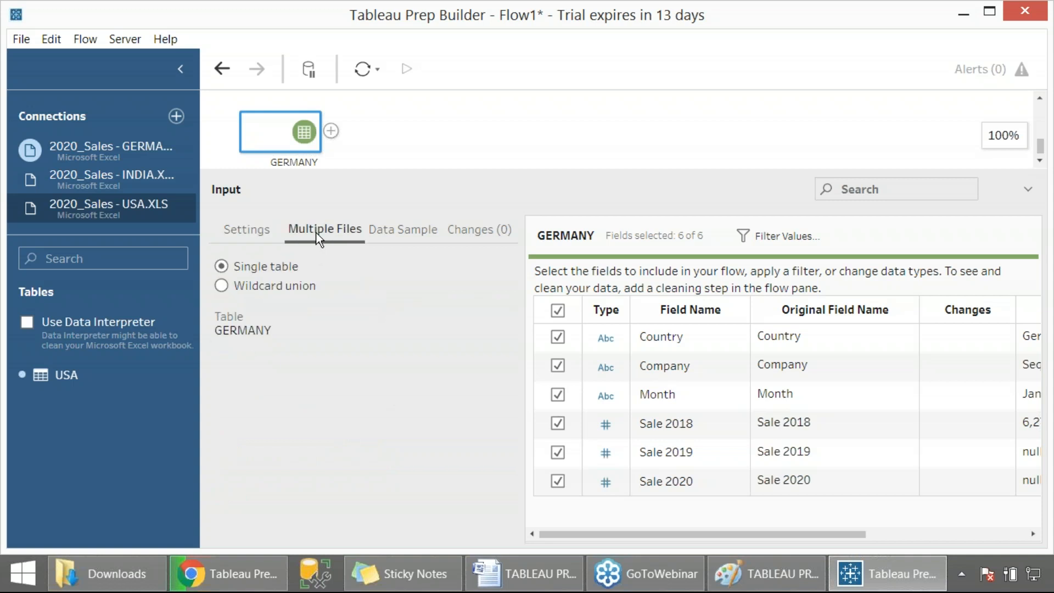
- Browse the table contained in each of the three Excel connections
click(117, 154)
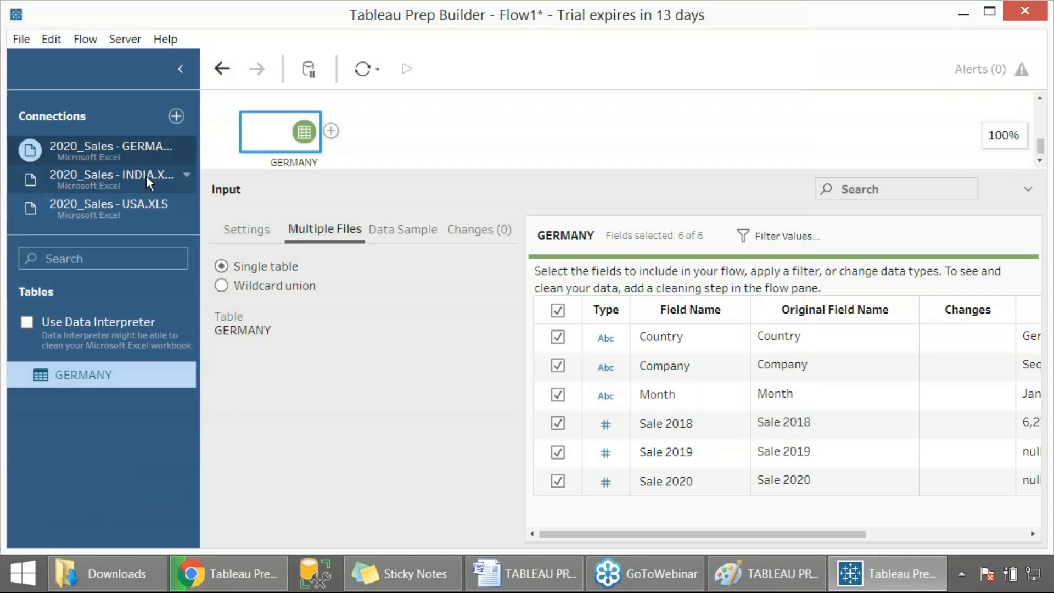
click(146, 176)
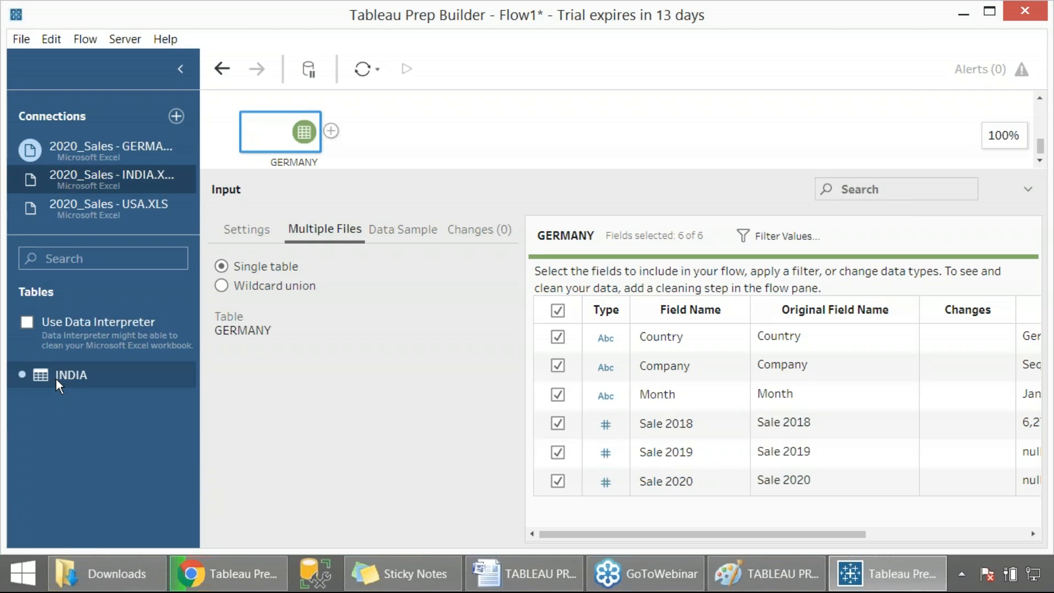
click(111, 203)
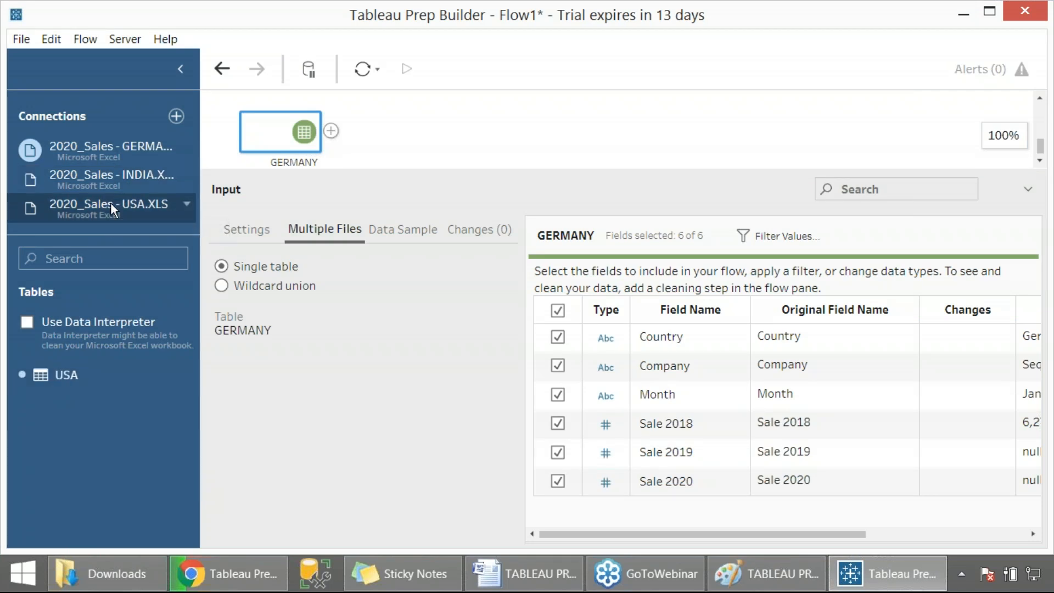
- Add the USA table to the flow as another input and capture a screenshot of it
double_click(97, 380)
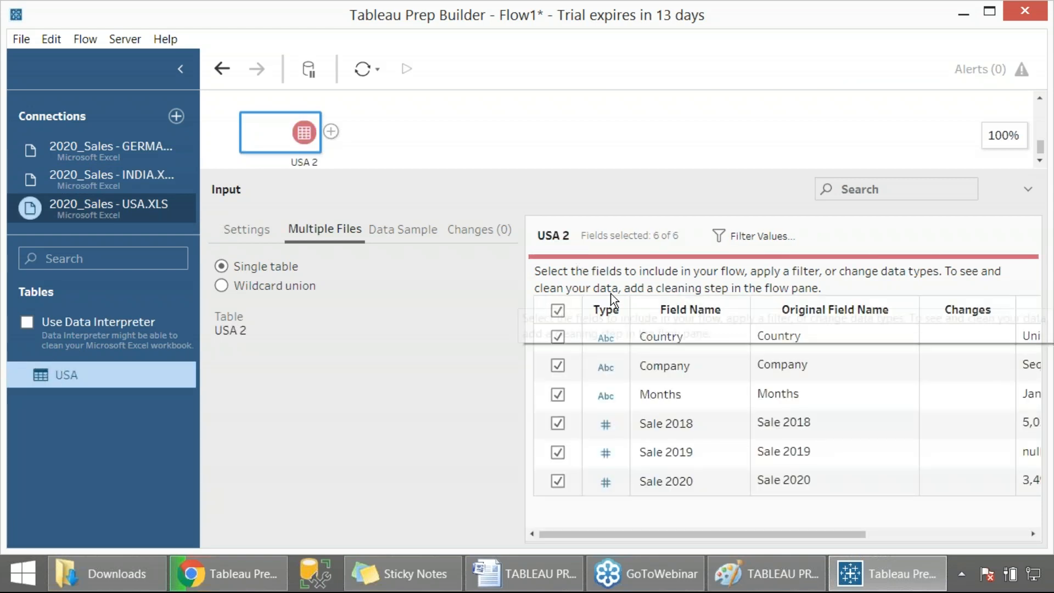
key(Print)
drag(1, 1, 893, 536)
- Capture a screenshot of all inputs on the flow canvas and delete the duplicate USA 2 input
drag(372, 168, 386, 375)
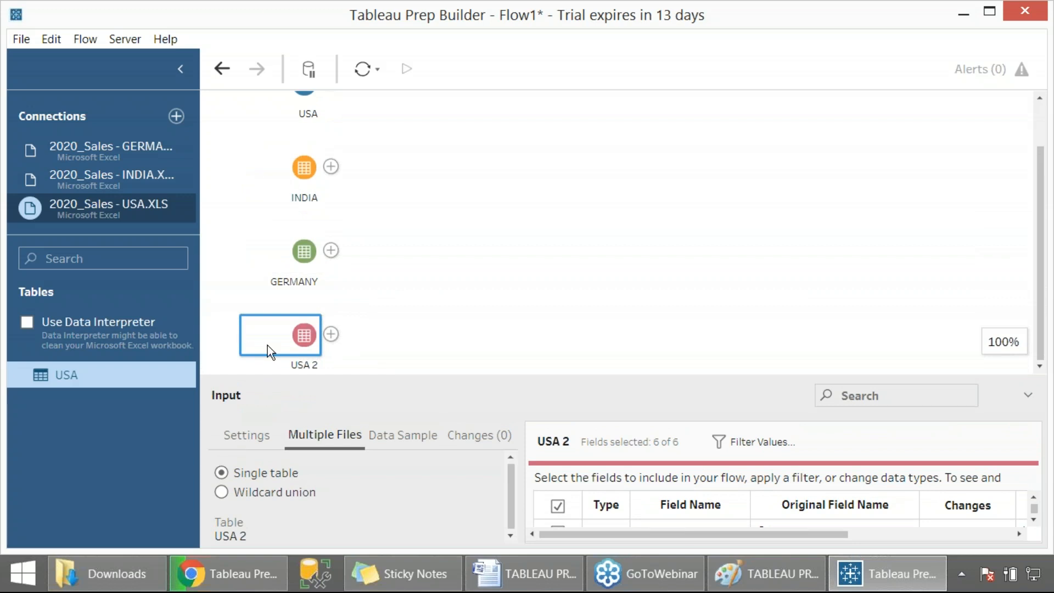
key(Print)
key(Escape)
key(Delete)
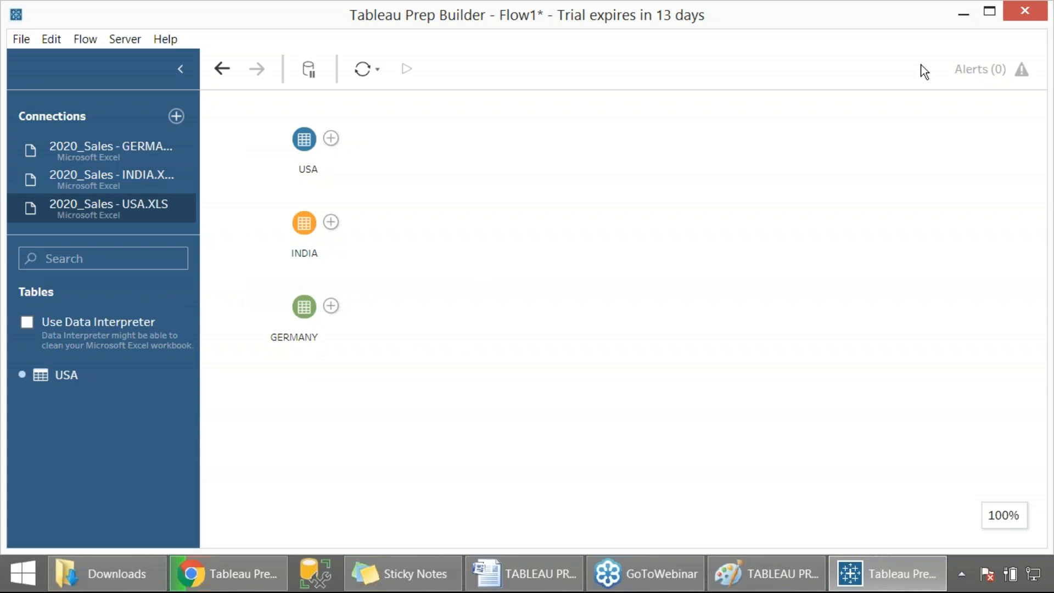
- Close Tableau Prep Builder without saving, relaunch Tableau Prep Builder 2020.2 from Start search, and continue the trial
click(1017, 15)
click(577, 343)
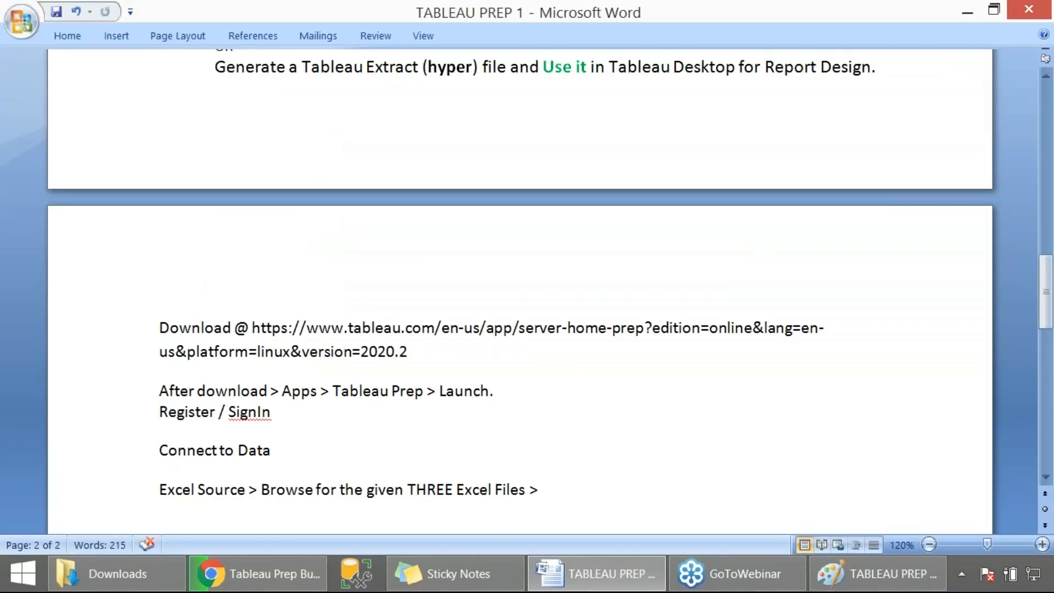
key(super)
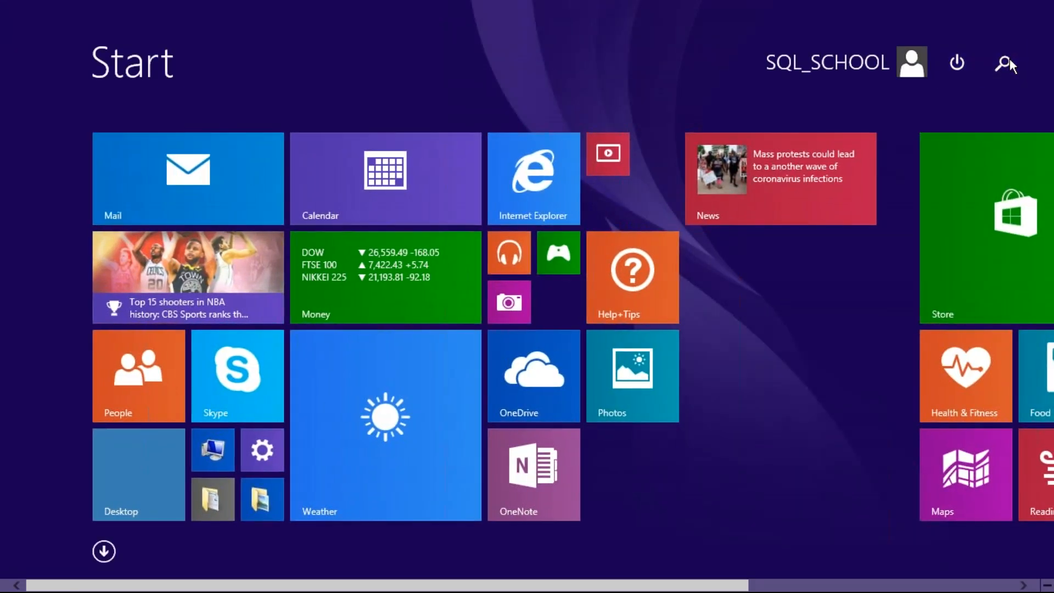
click(1009, 61)
text(tableau Prep Builder 2020.2)
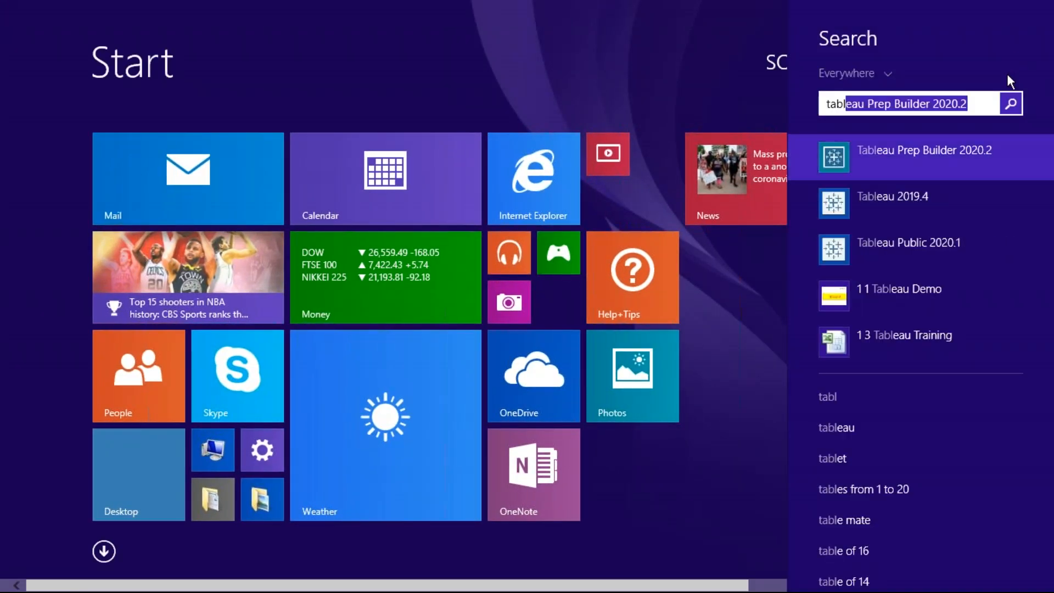
click(933, 152)
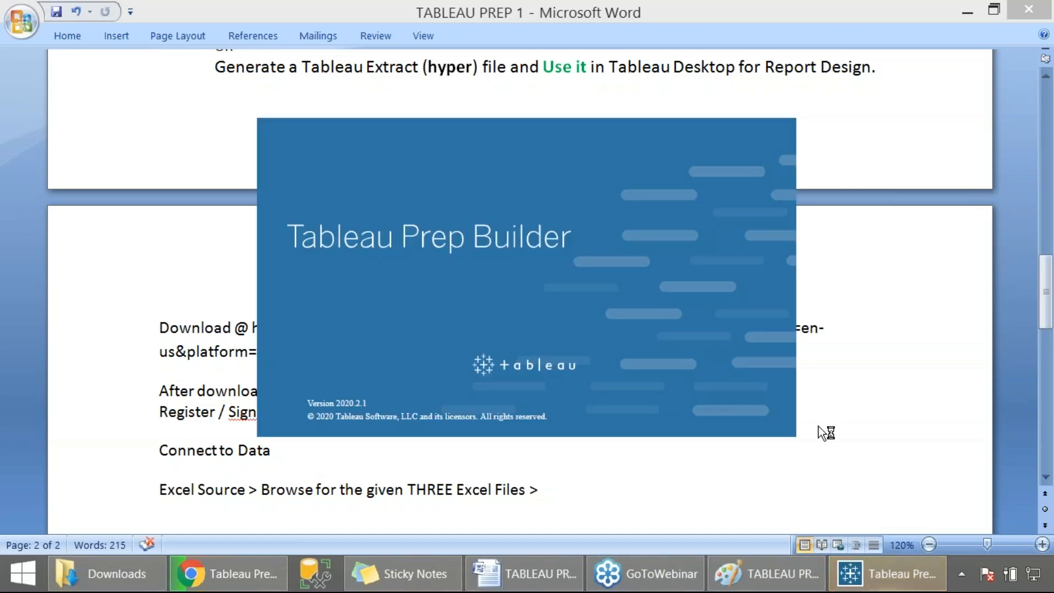
click(546, 488)
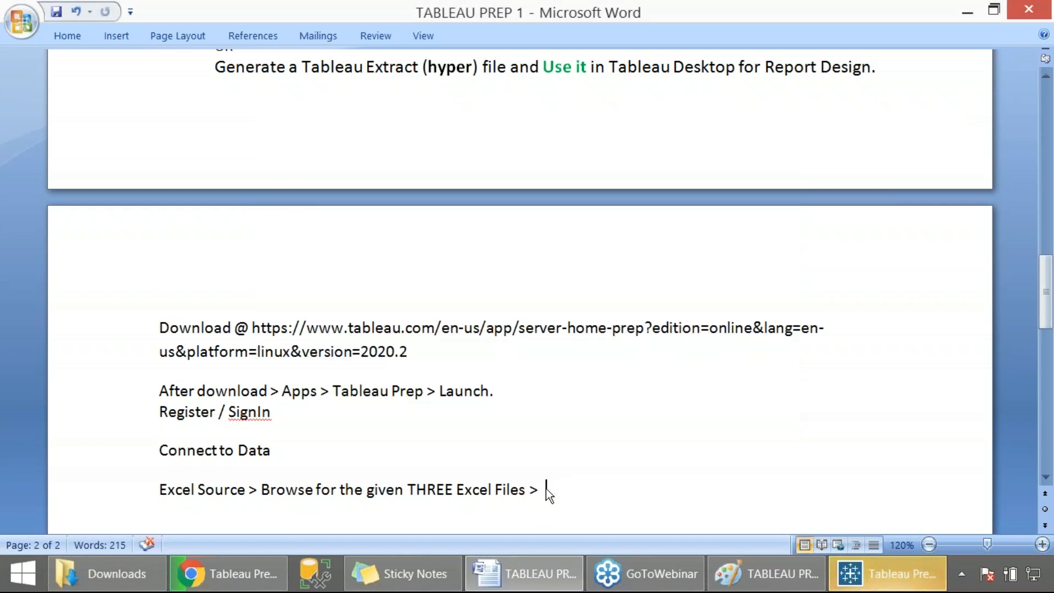
click(866, 575)
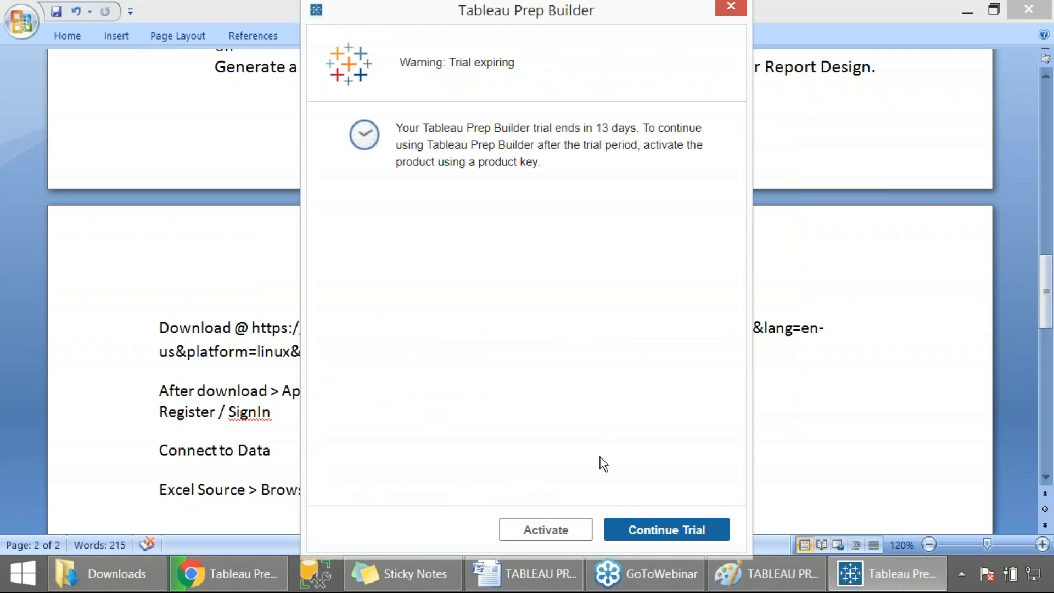
click(640, 530)
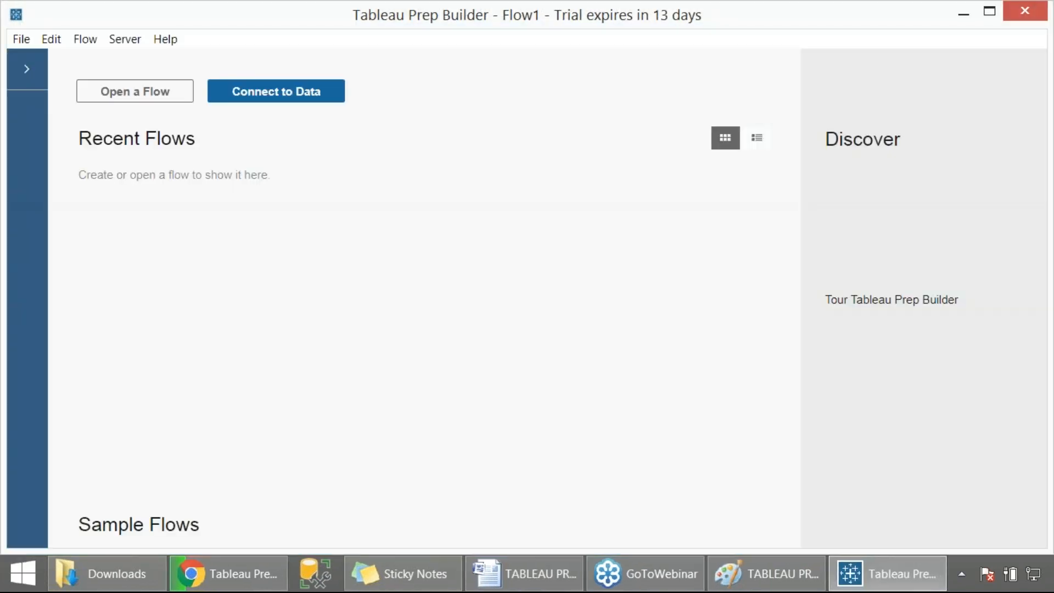
- Connect to Microsoft Excel, open all three 2020_Sales workbooks as inputs, and inspect the USA and INDIA inputs
click(291, 89)
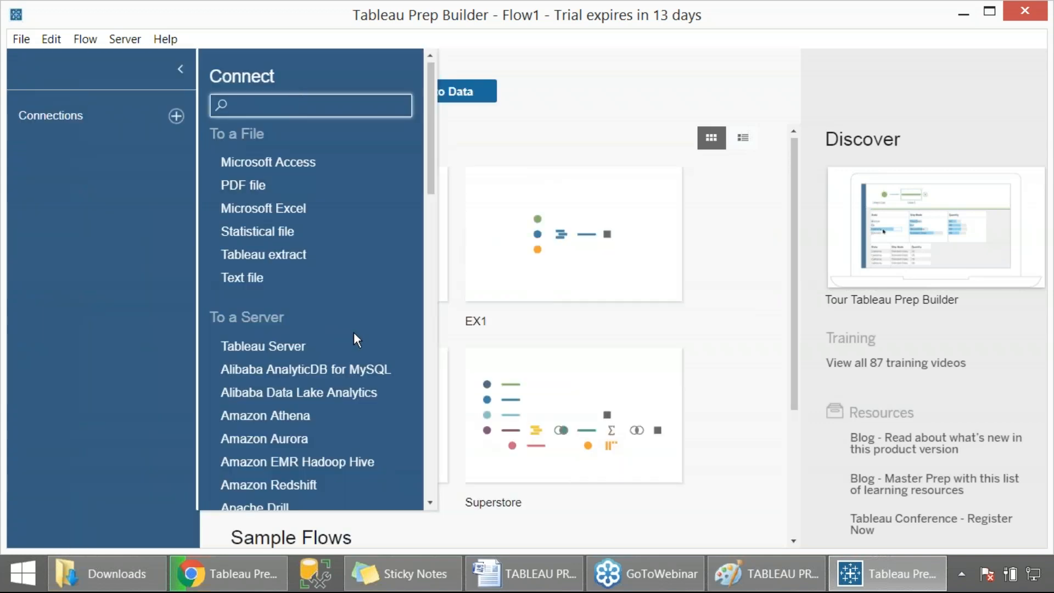
click(297, 208)
drag(329, 229, 275, 163)
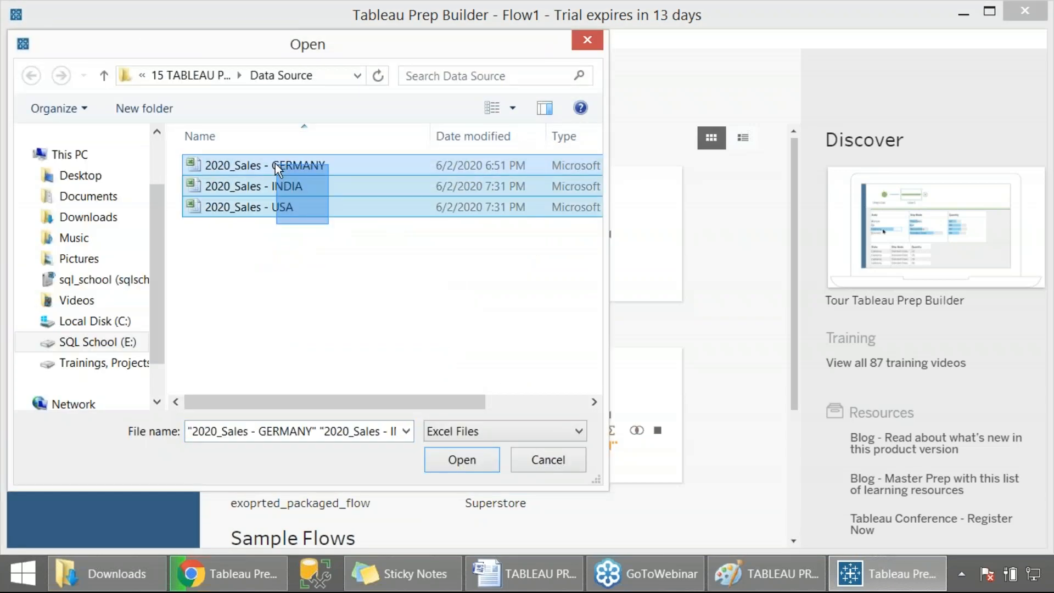
click(463, 461)
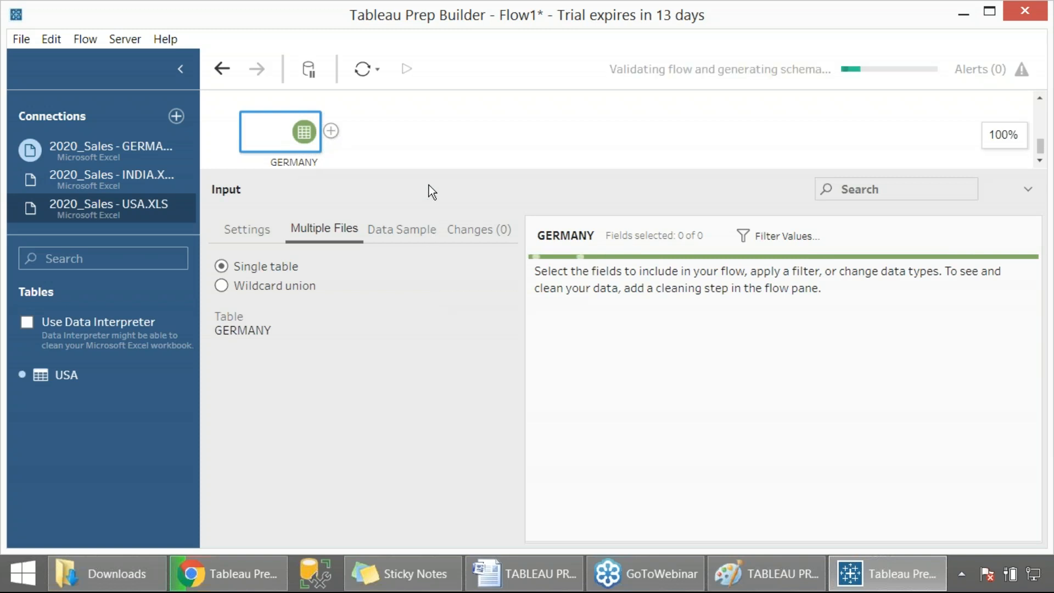
drag(426, 304, 426, 370)
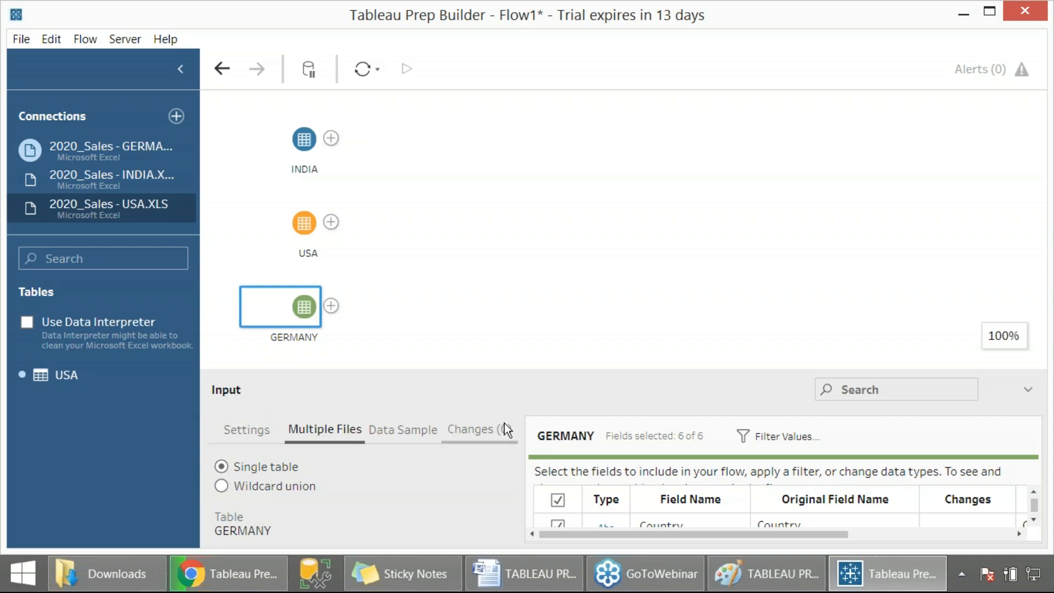
click(295, 235)
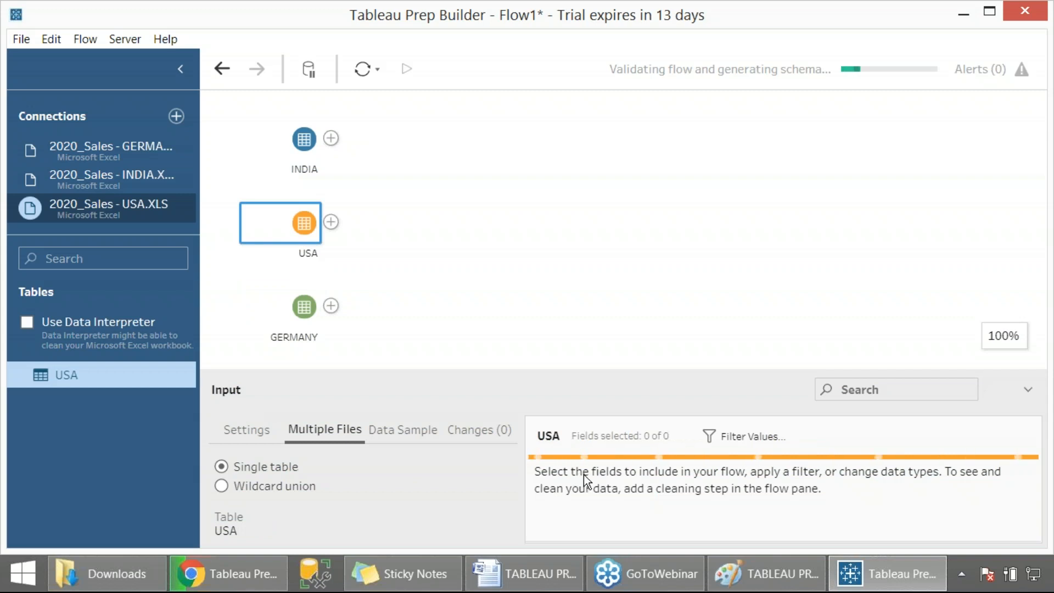
click(304, 142)
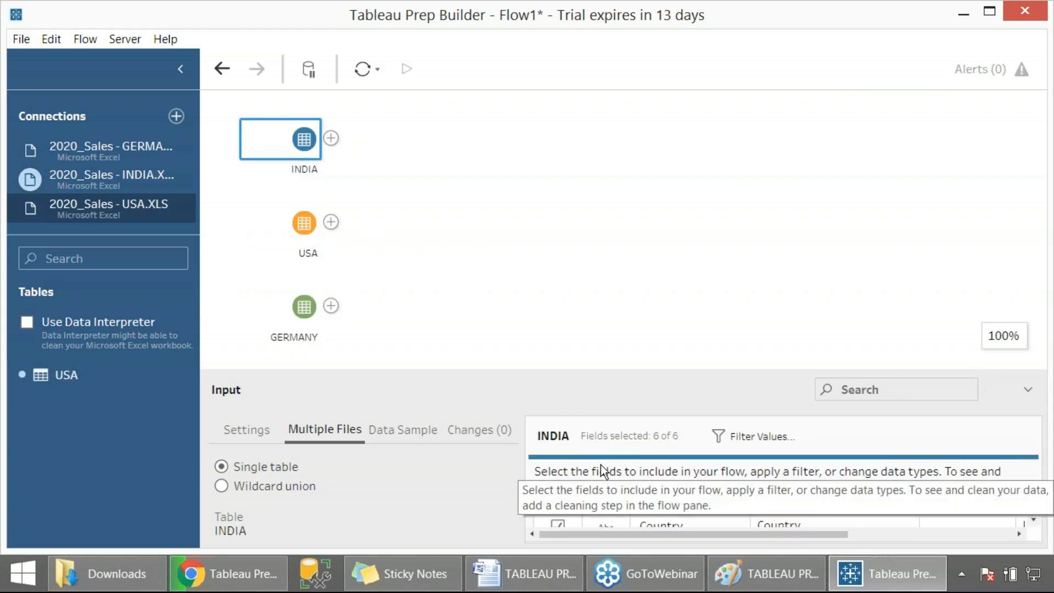
- Switch to the Word notes and add the lines "Load" and "Then we see Tableau Prep Designer Sreen"
click(527, 574)
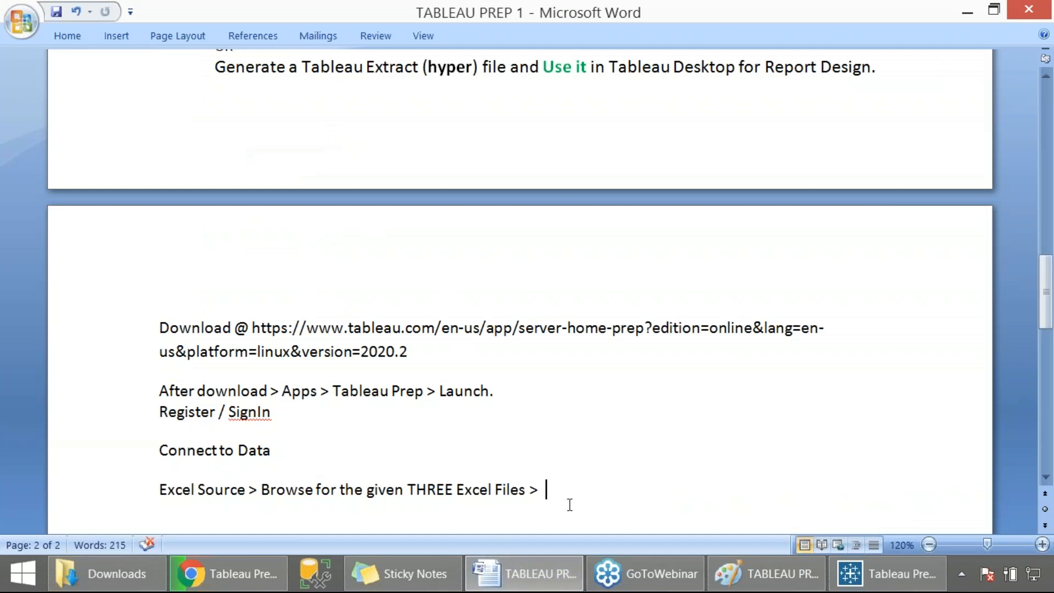
text(Load)
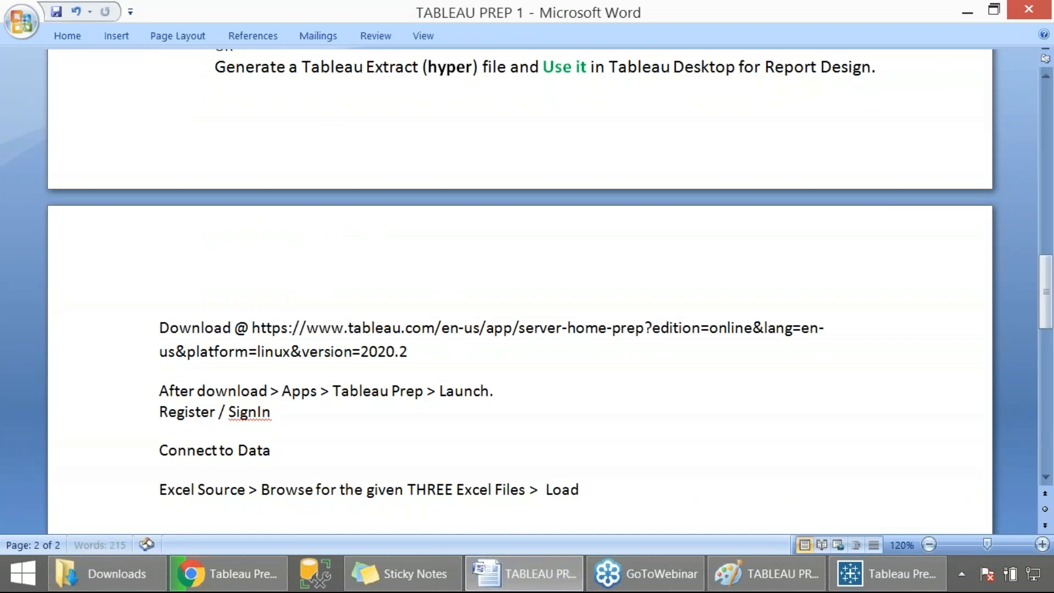
key(Return)
text(Then we see)
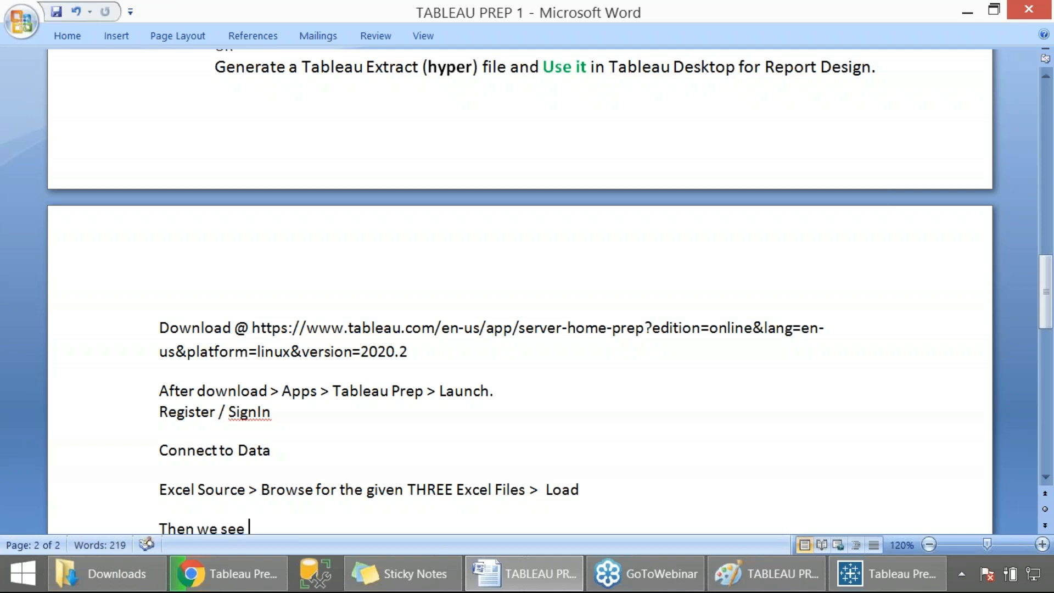
text( Tablea)
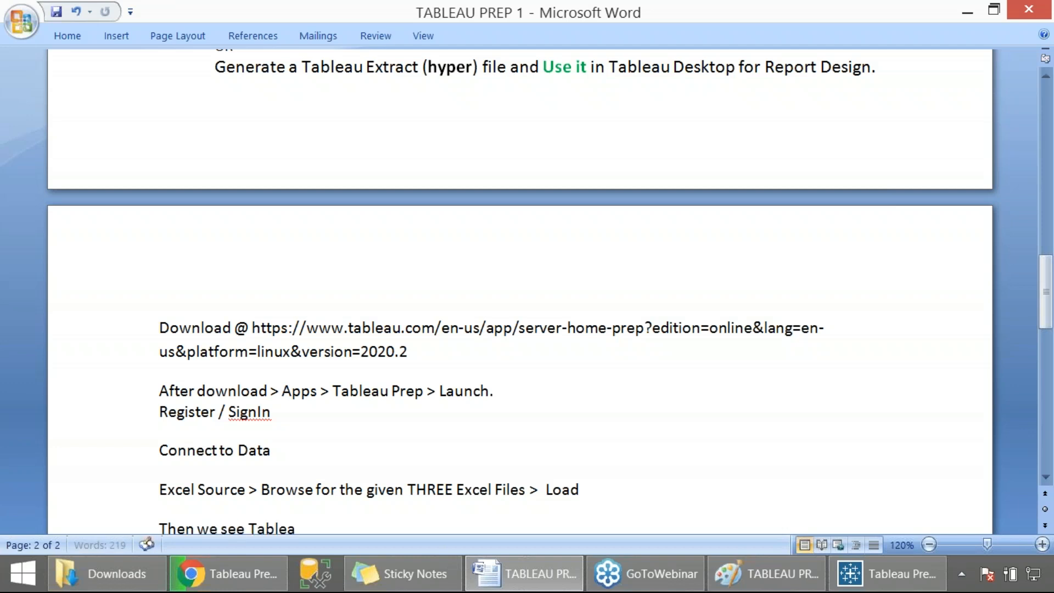
text(u Prep Desig)
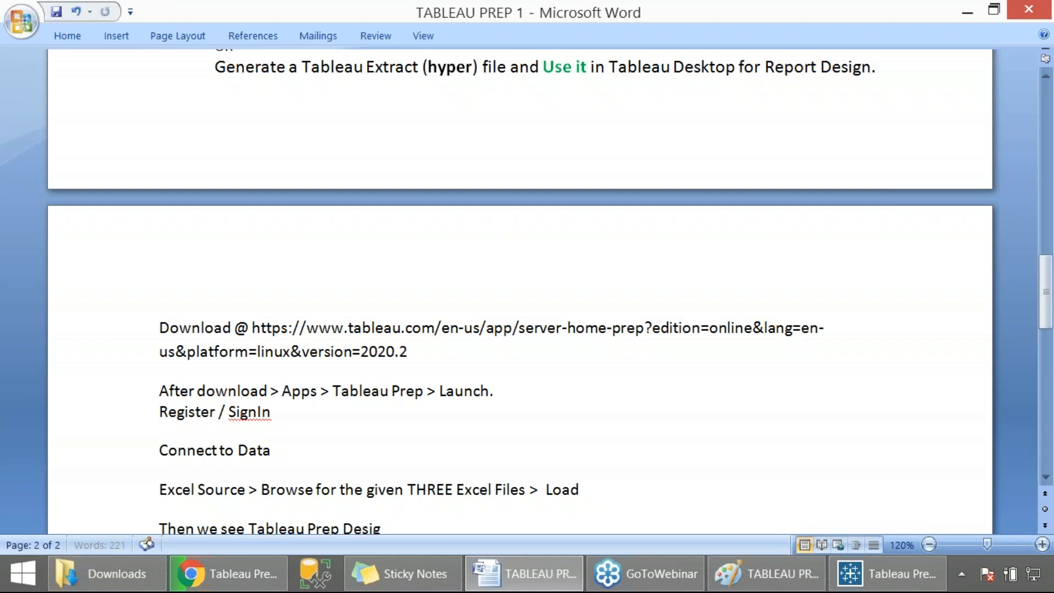
text(ner Sreen)
key(Return)
- Apply the No Spacing style to the notes from "After download" through "Then we see Tableau Prep Designer Sreen"
drag(546, 460, 152, 318)
click(67, 36)
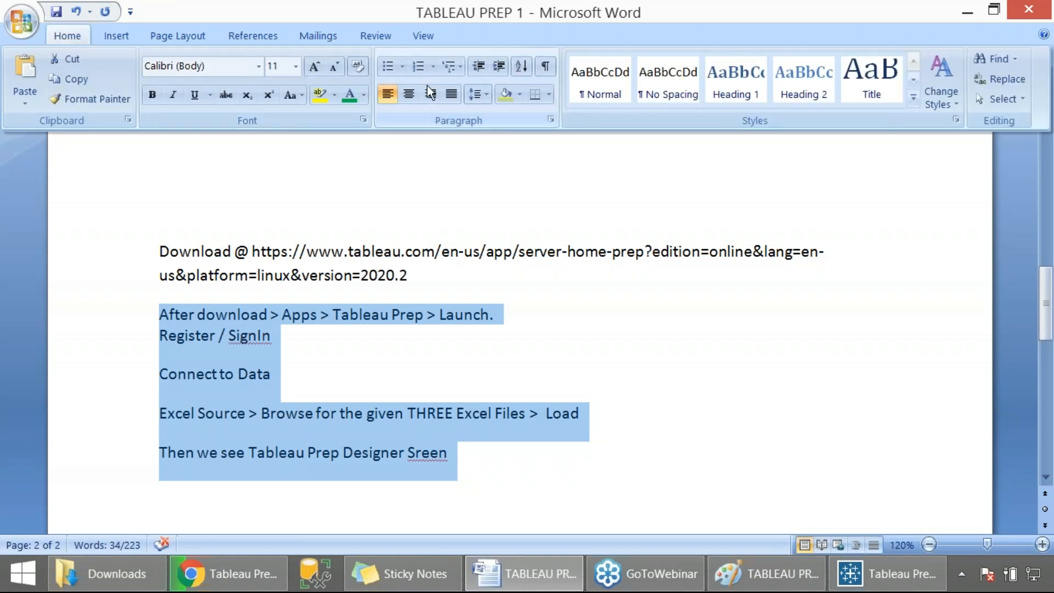
click(640, 100)
click(476, 411)
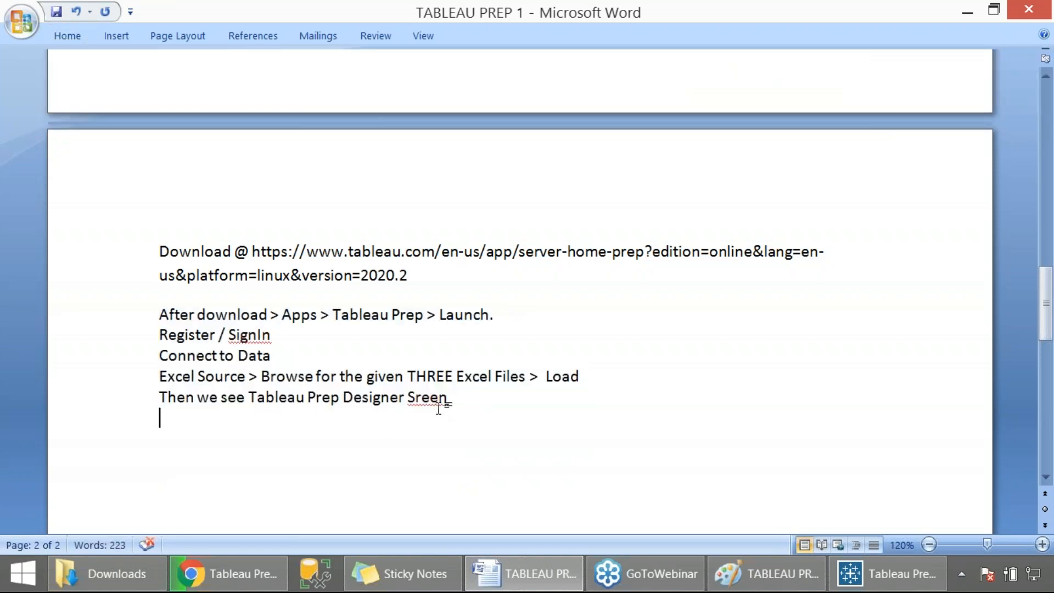
- Correct "Sreen" to "Screen" and append "> We see TWO panes: Flow Pane & Input Pane" to that line
click(416, 397)
text(c)
click(466, 398)
text(> We see TWO)
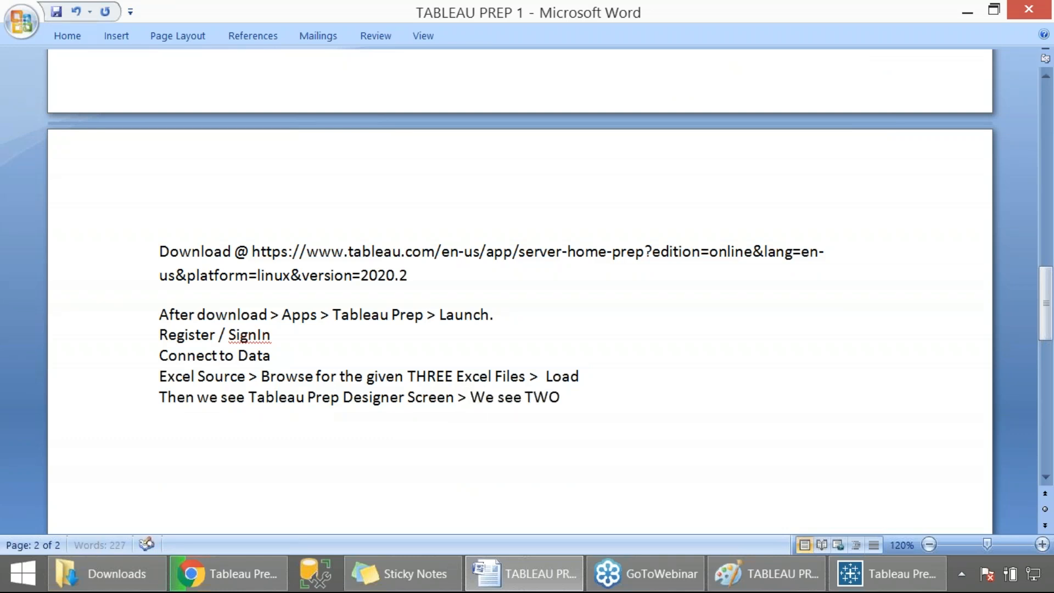
text( panes: )
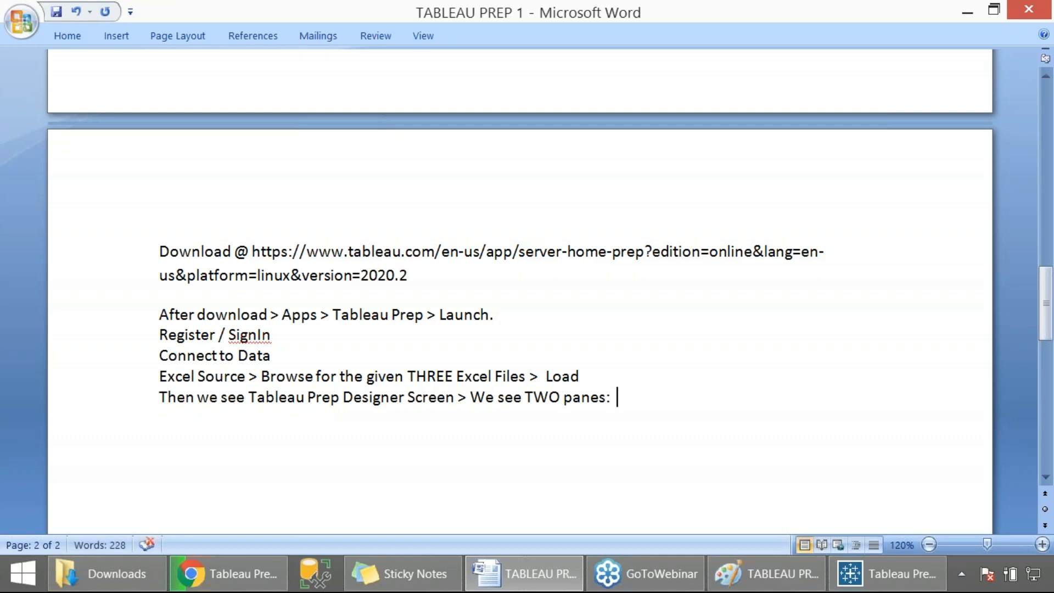
text(Flow Pane & Input Pane)
- Examine the context menus and add-step options of the INDIA, USA and GERMANY inputs on the flow canvas
key(alt+Tab)
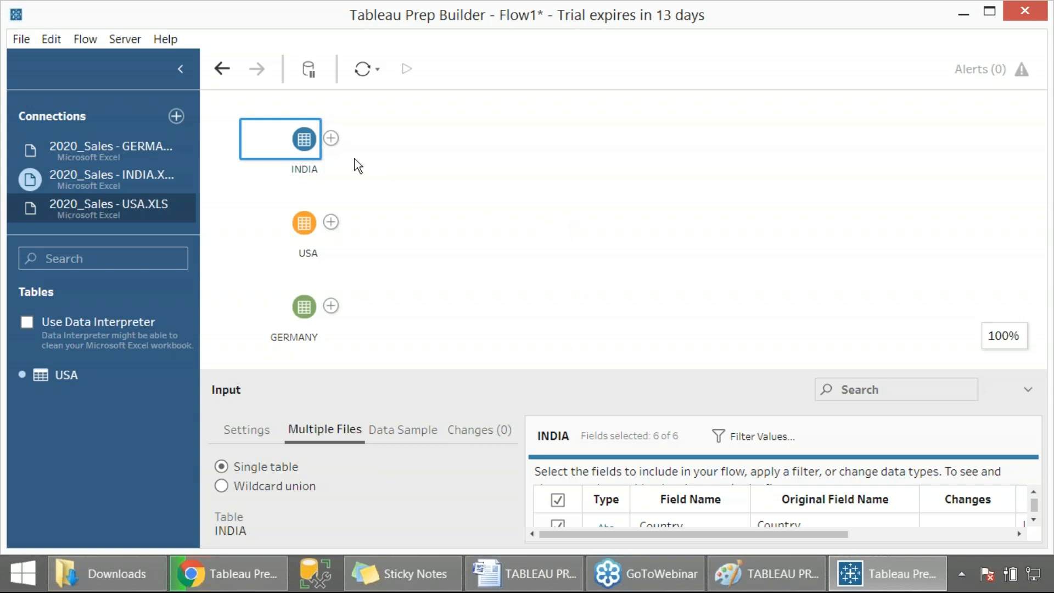
right_click(334, 140)
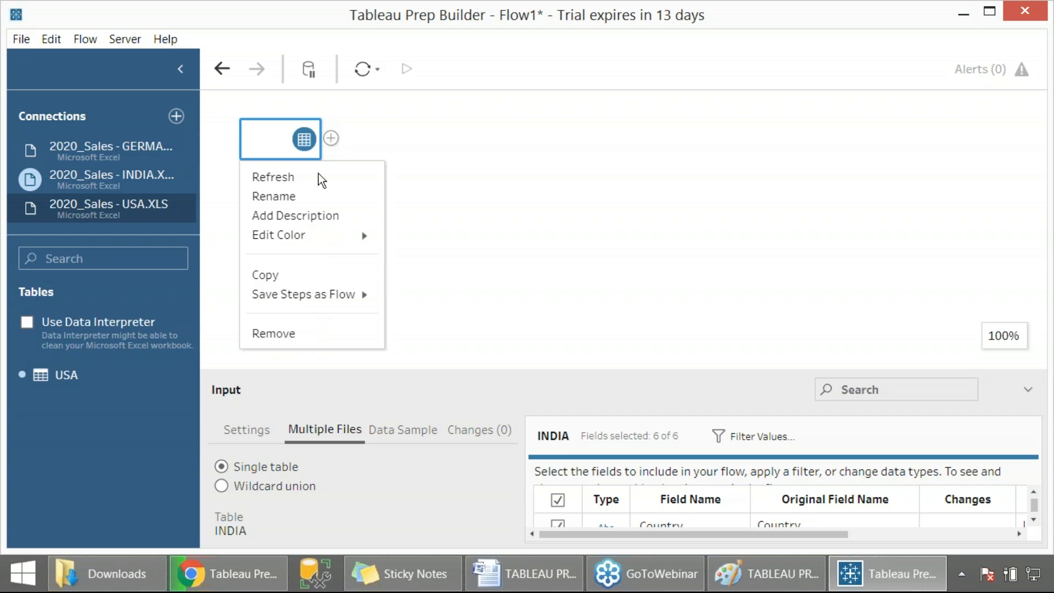
click(464, 200)
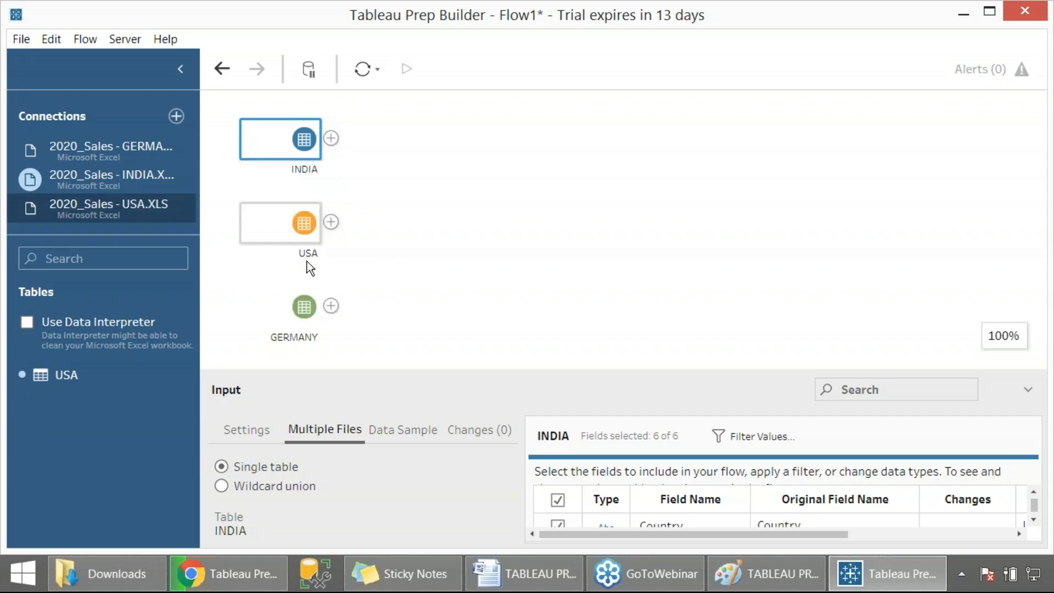
right_click(329, 140)
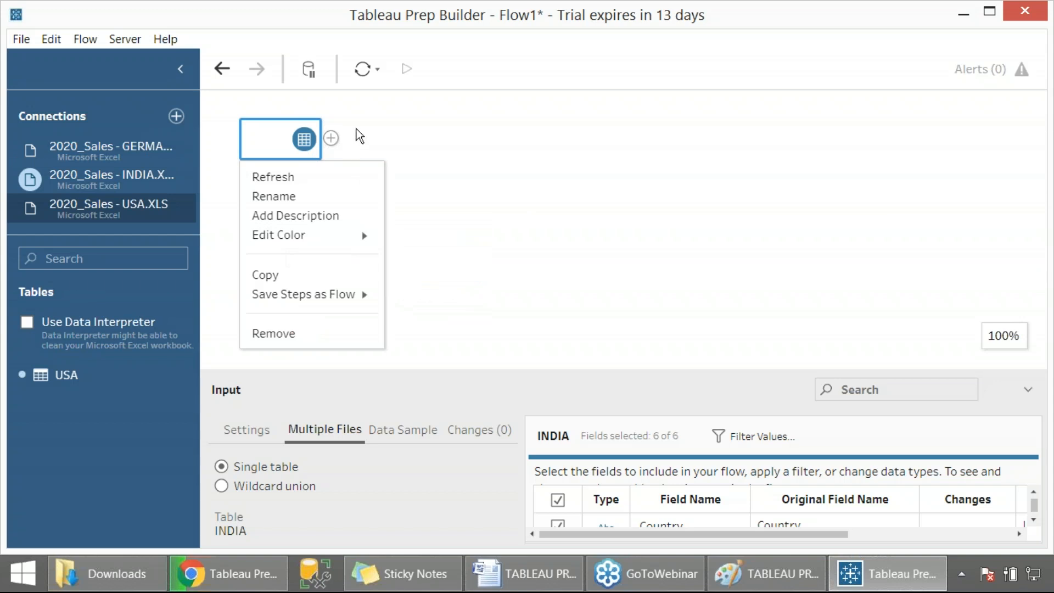
key(Escape)
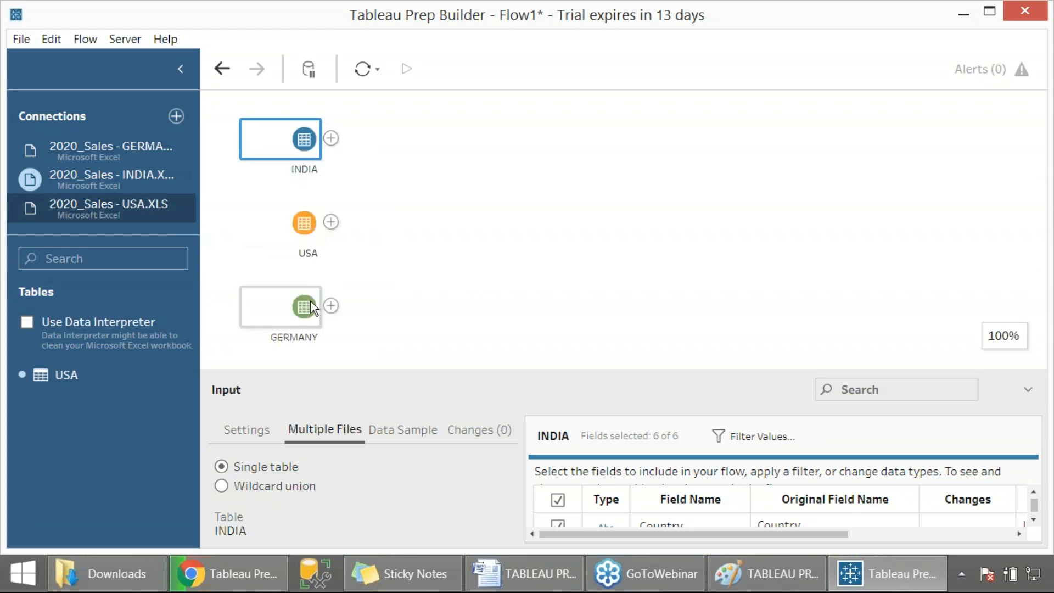
right_click(332, 139)
mouse_move(302, 234)
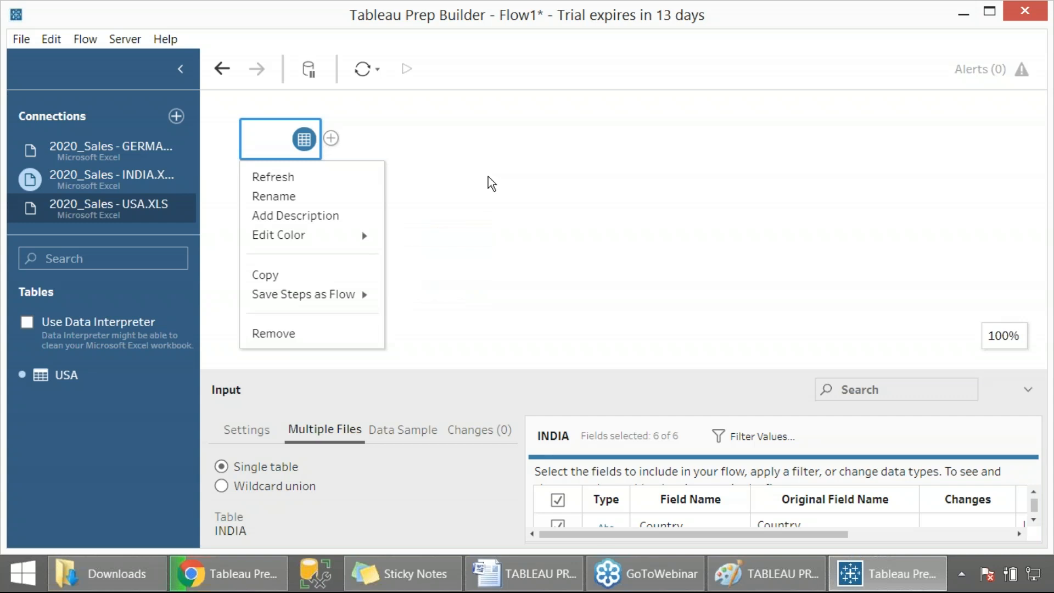
click(331, 176)
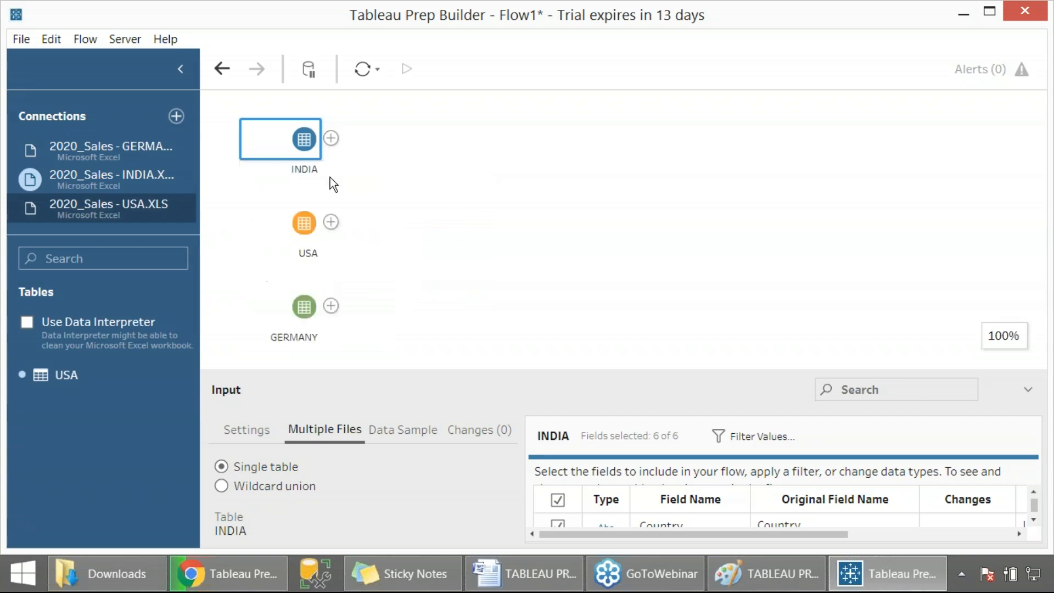
right_click(331, 223)
click(292, 258)
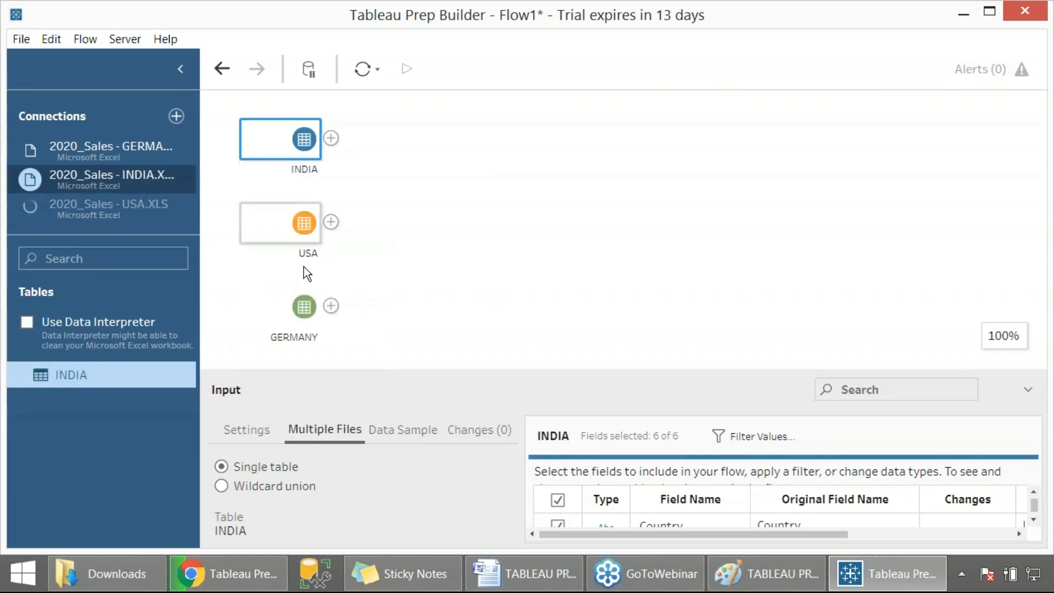
right_click(331, 305)
click(285, 344)
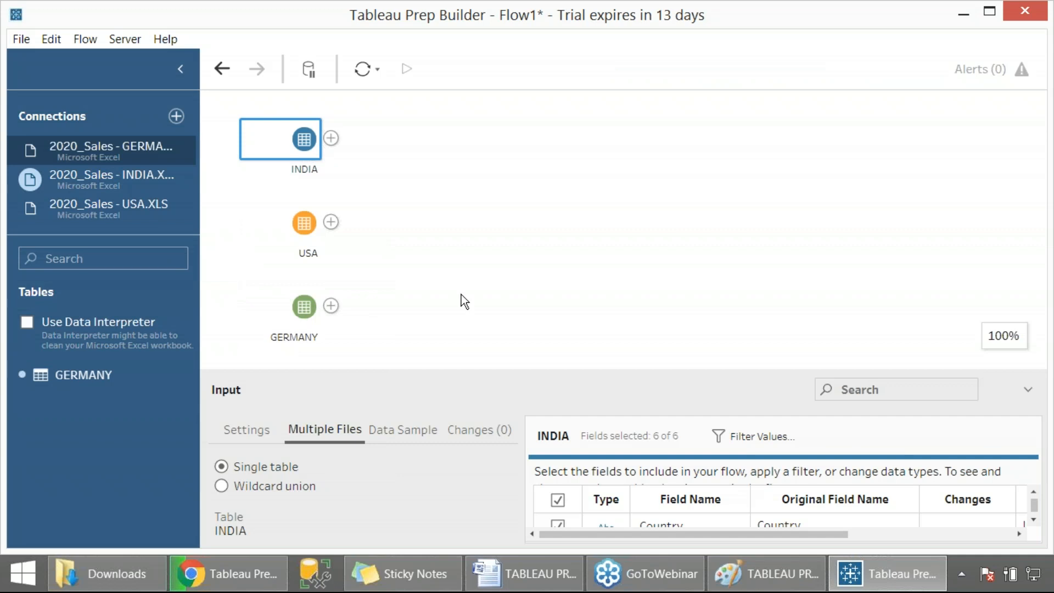
right_click(336, 139)
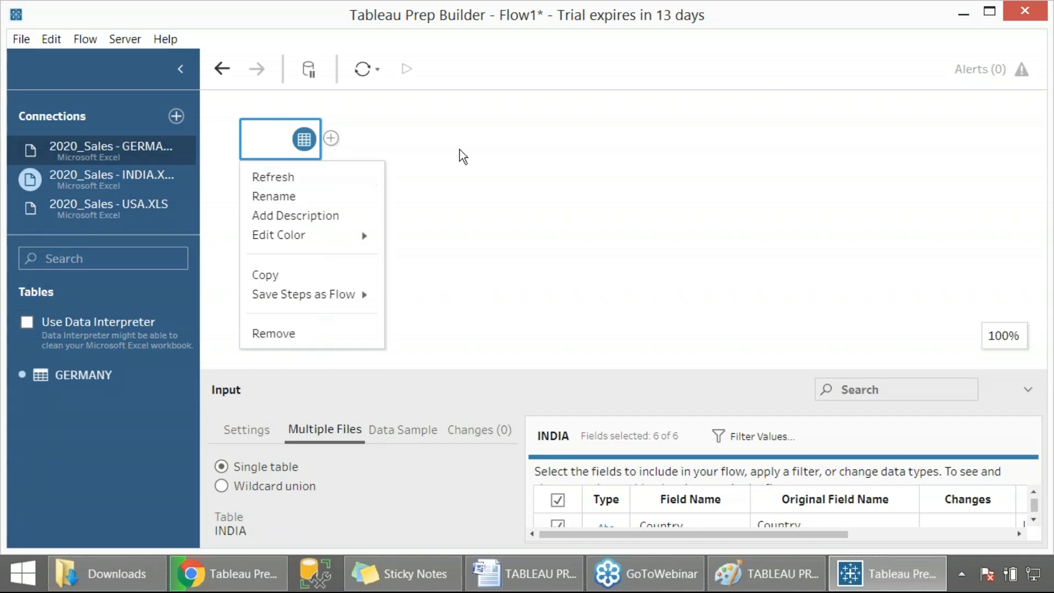
click(460, 149)
click(331, 139)
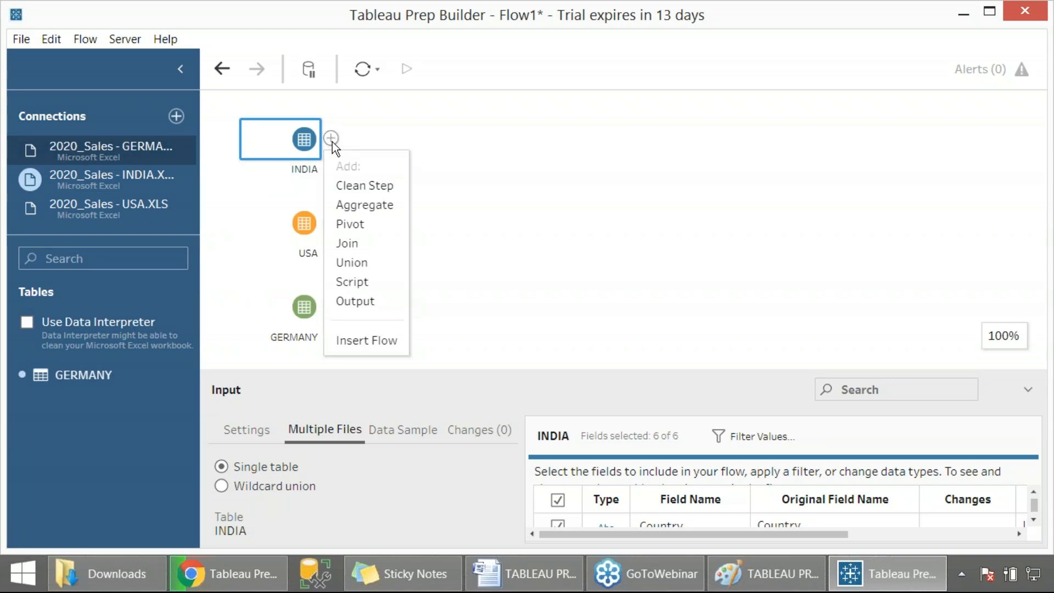
- In the notes, add "From Flow Pane:" followed by "Select 1st Input (India) >" on a new line
click(527, 574)
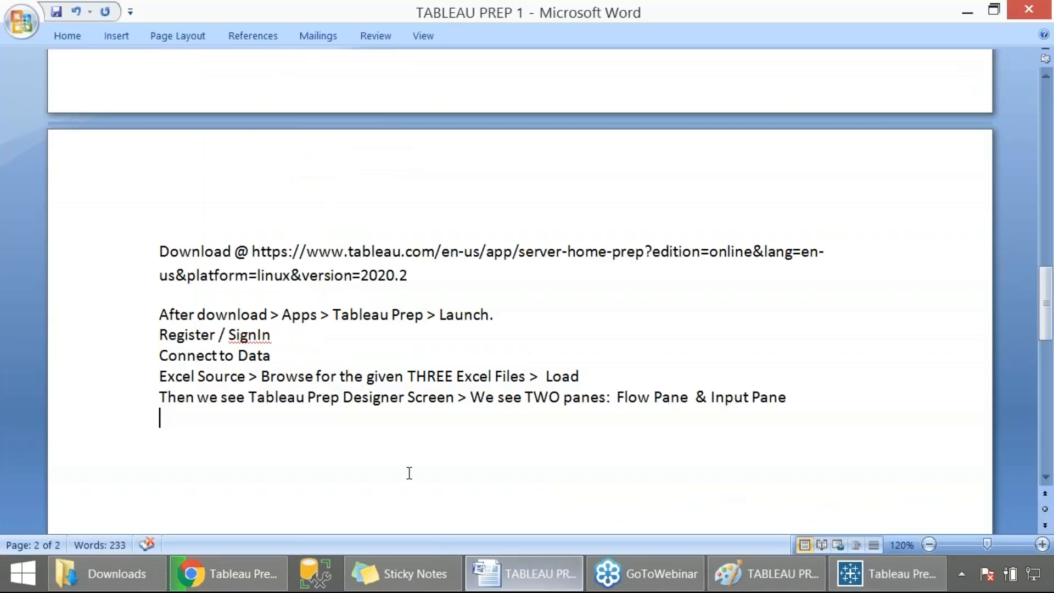
key(Return)
text(Select 1st In)
key(BackSpace)
text(Input)
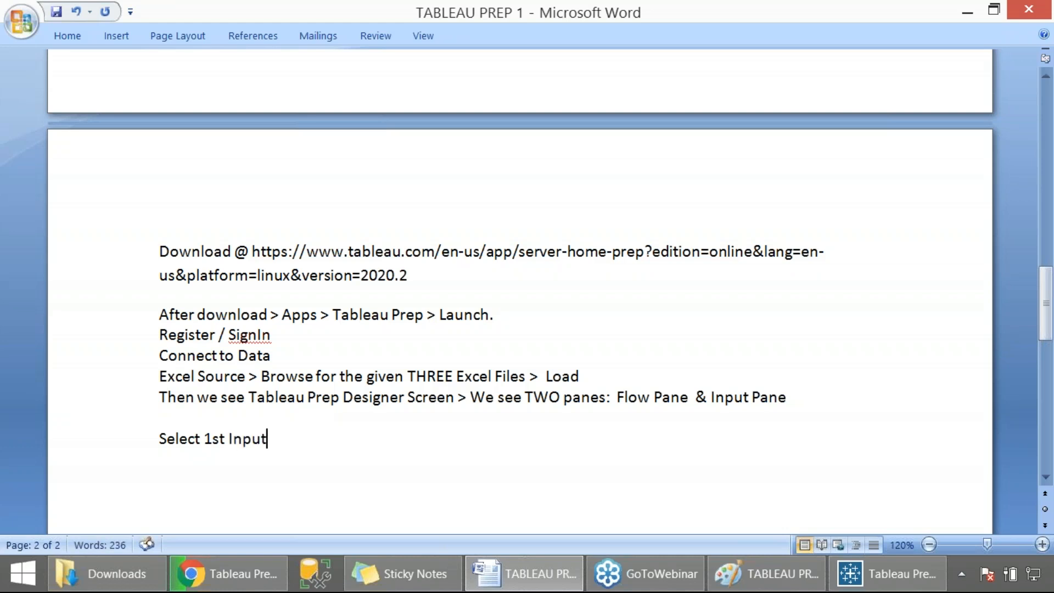
key(Up)
key(Return)
text(From Flow Pane:)
key(Down)
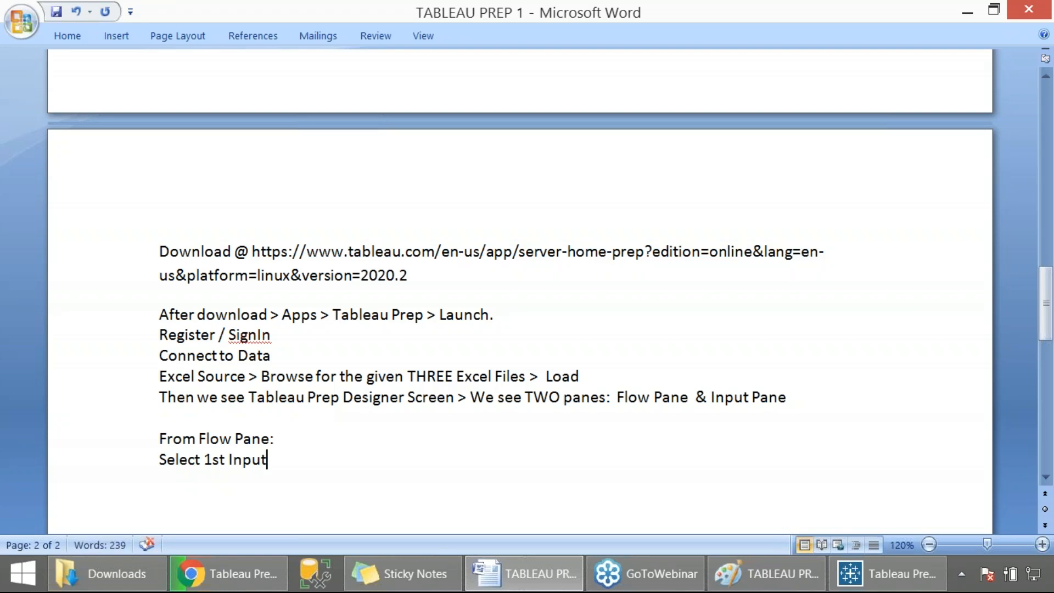
text((India) >?)
key(BackSpace)
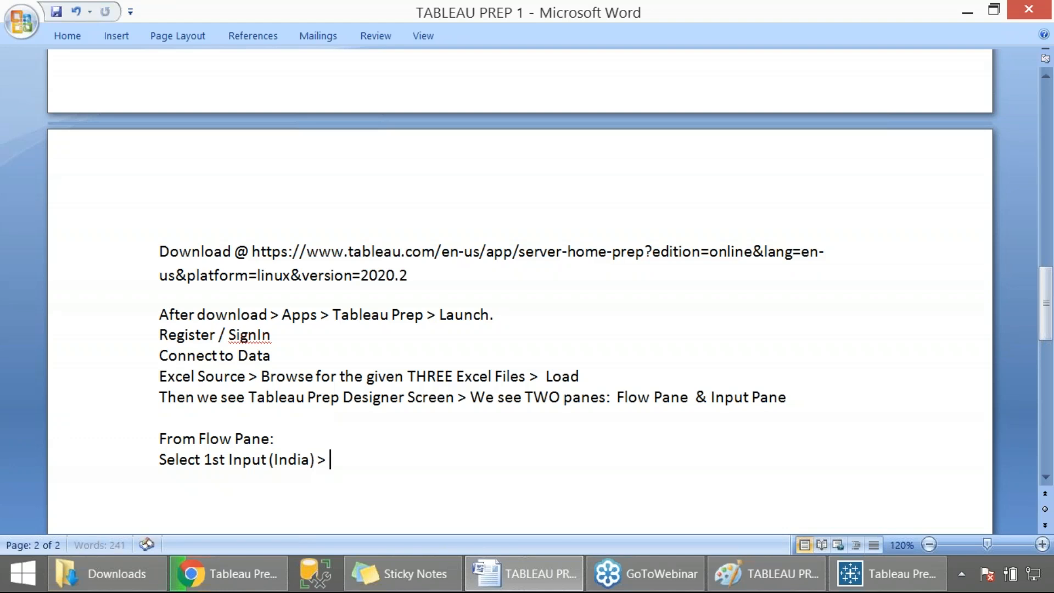
- Open the INDIA input's context menu and note "Right Click @ + Symbol > Refresh/Rename/Delete/Change Color" in Word
key(alt+Tab)
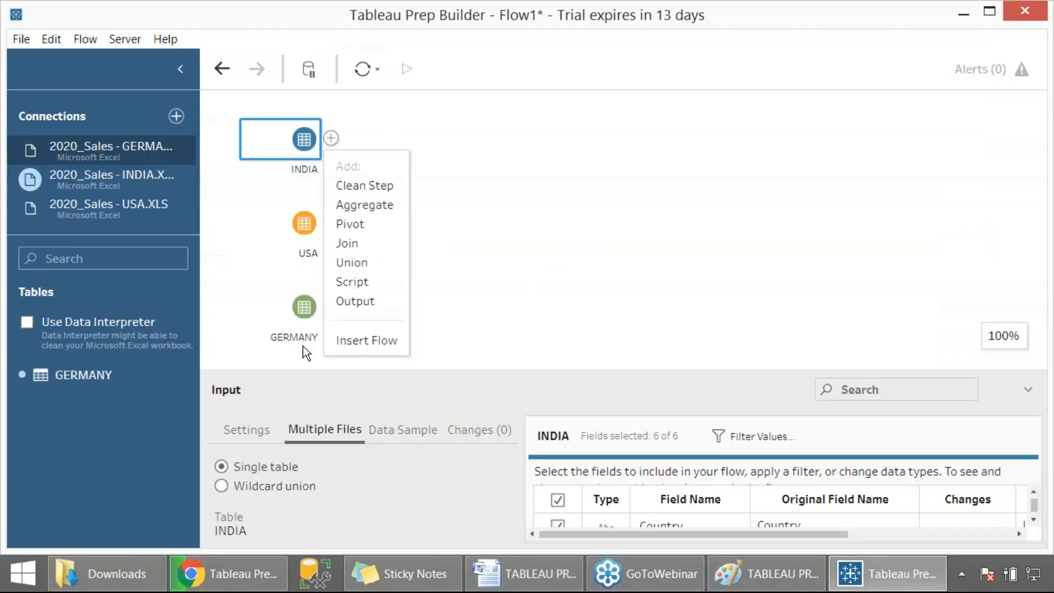
right_click(335, 145)
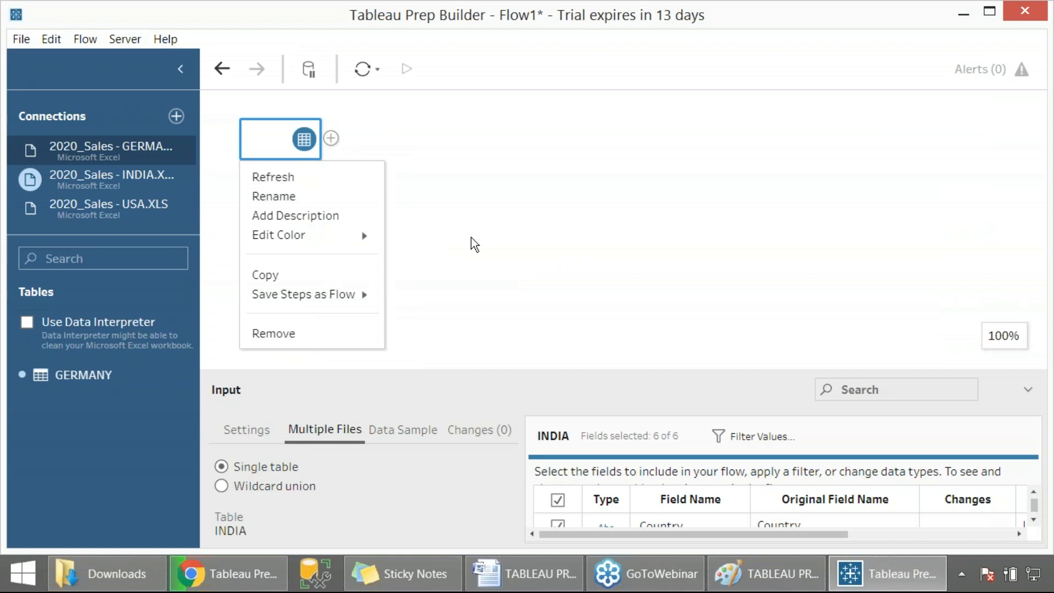
key(alt+Tab)
text(Right Cl)
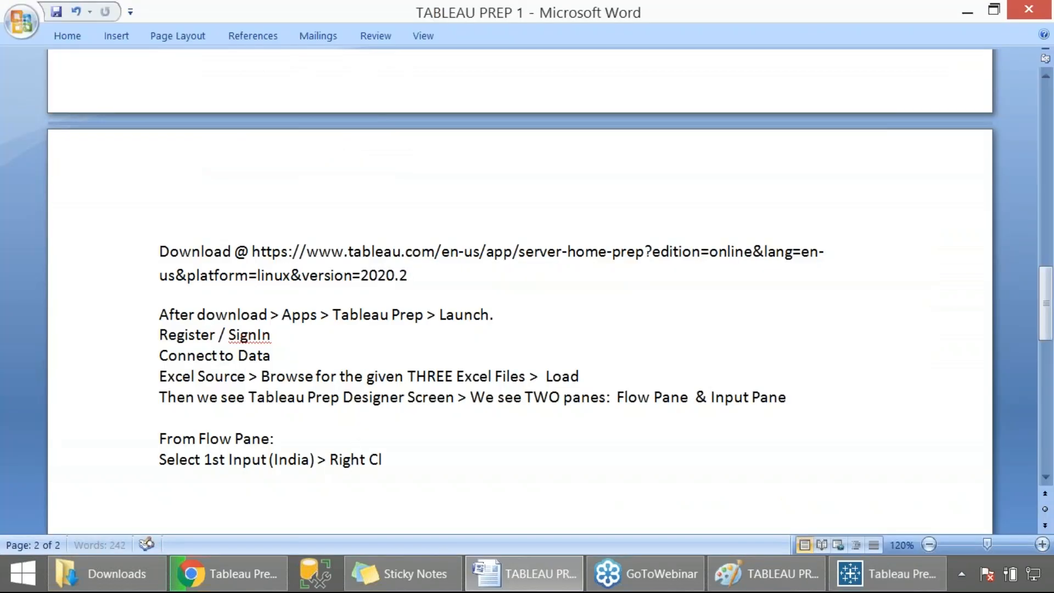
text(ick @ + Symbol > Refres)
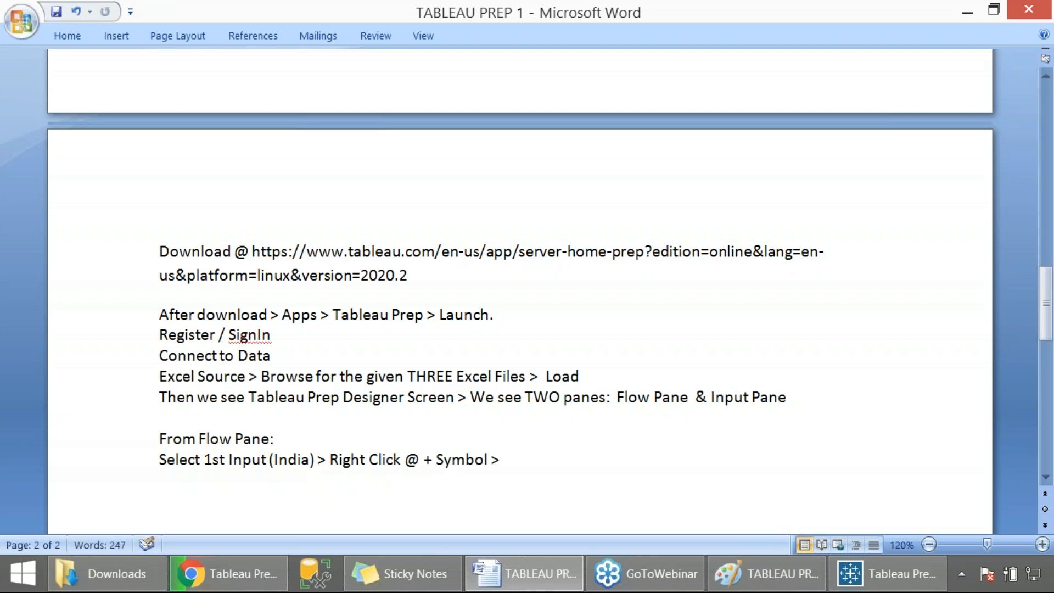
text(h)
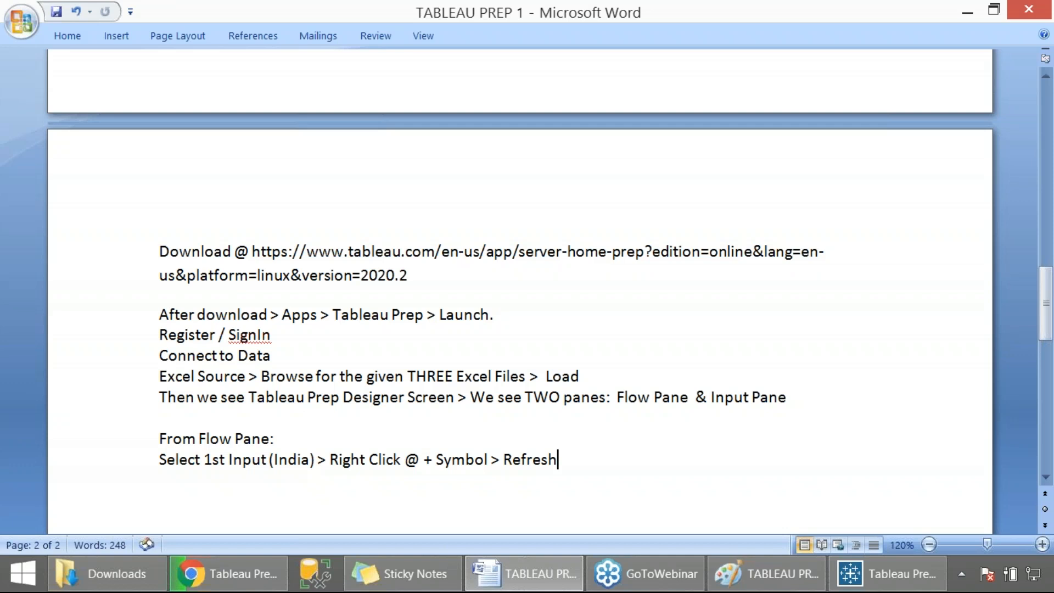
text(/Rename/Delete/Change COlor)
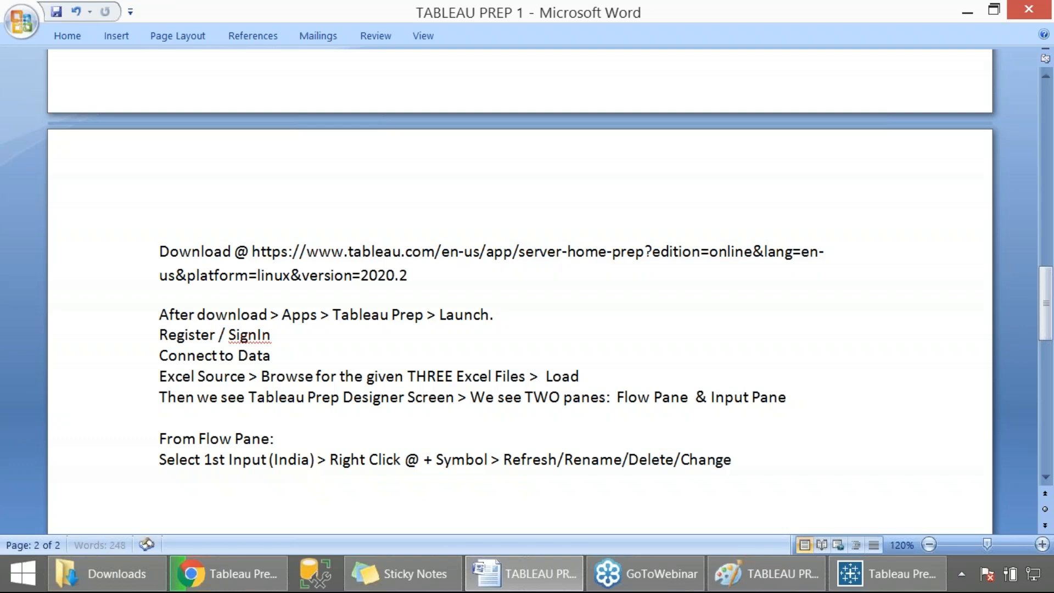
key(BackSpace)
key(BackSpace)
key(BackSpace)
key(BackSpace)
text(olor)
key(Return)
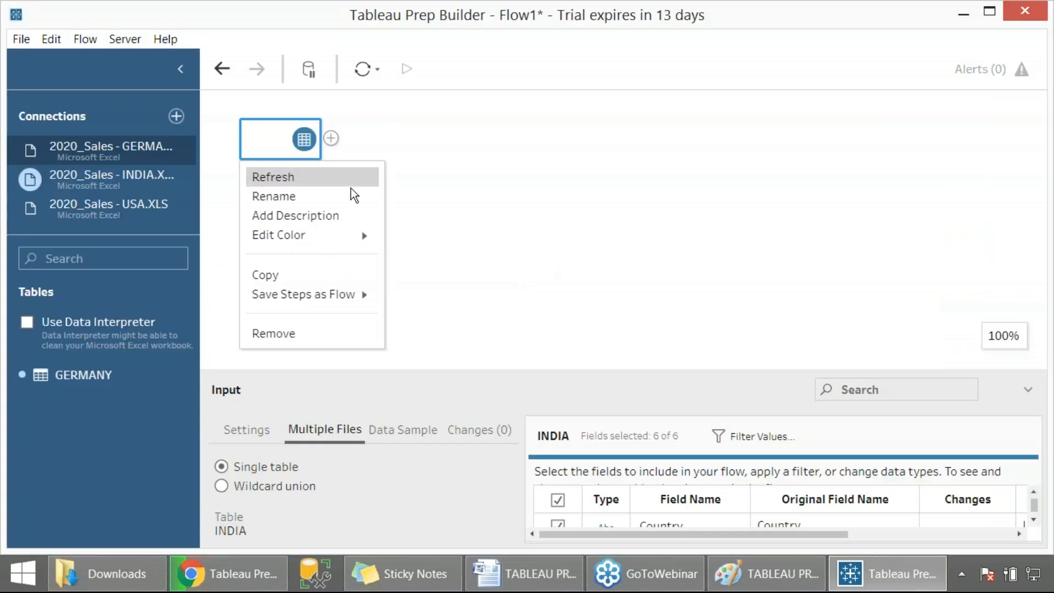
- Examine the INDIA input's Save Steps as Flow save dialog and its context menu options
mouse_move(319, 298)
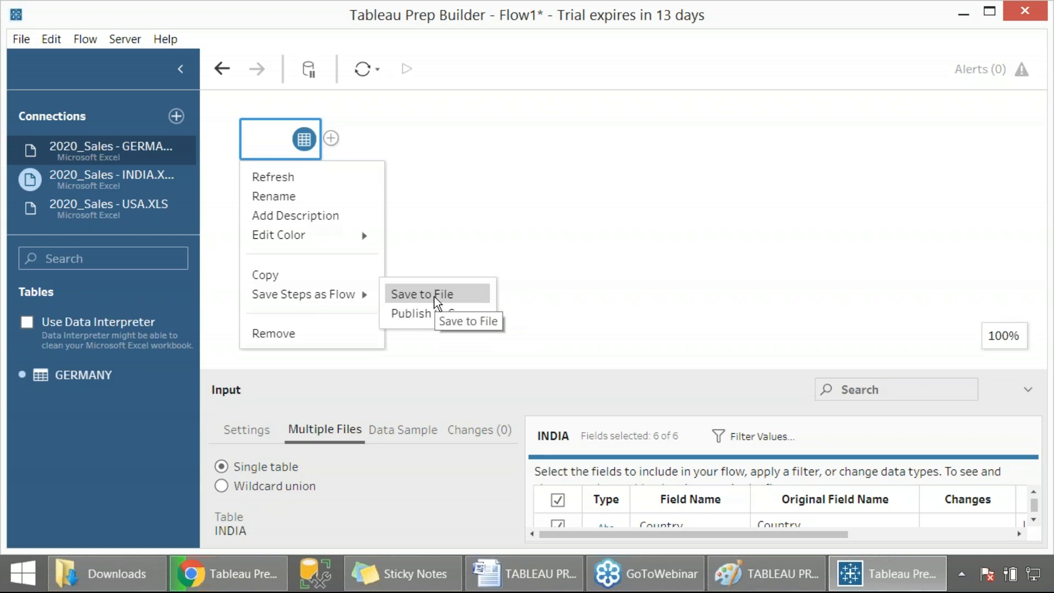
click(502, 196)
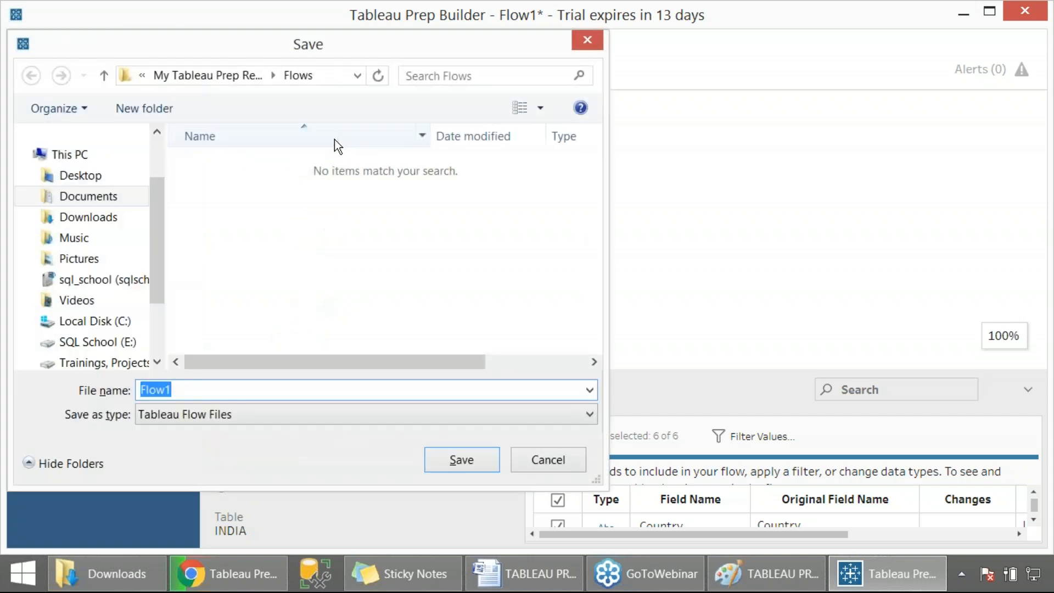
key(Escape)
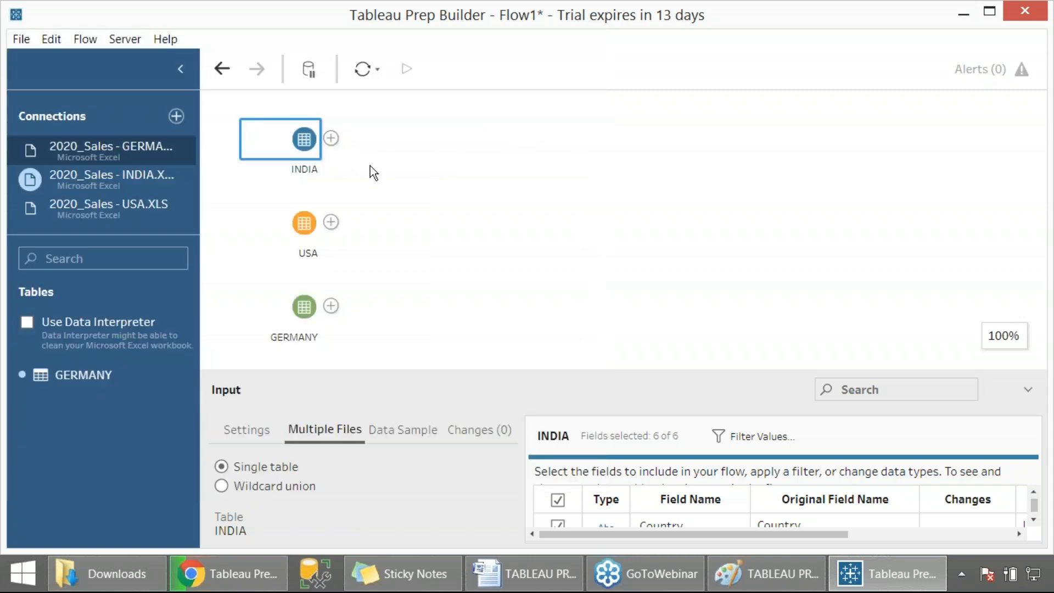
right_click(333, 144)
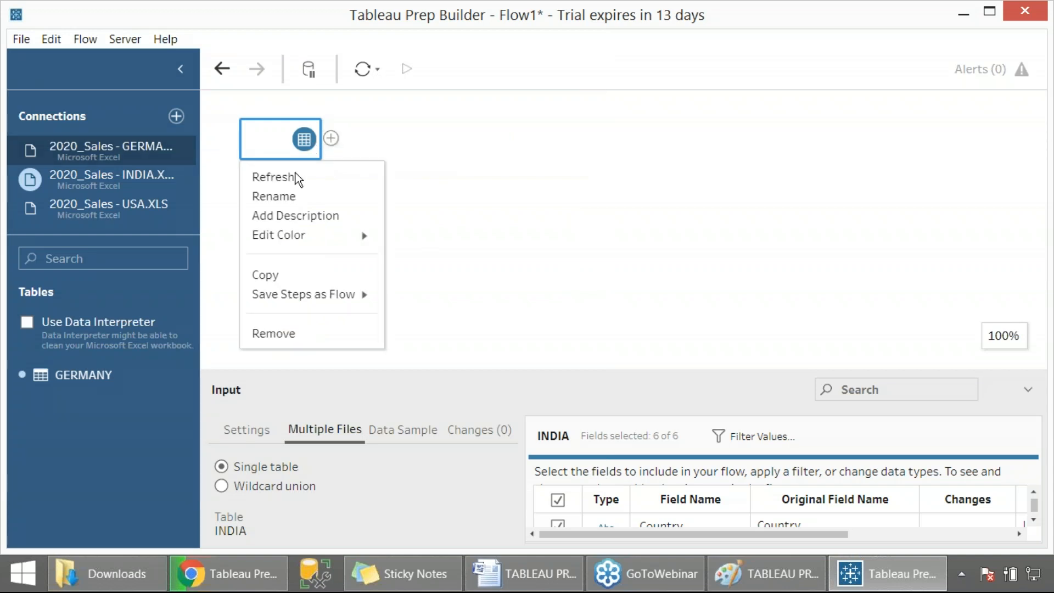
key(Escape)
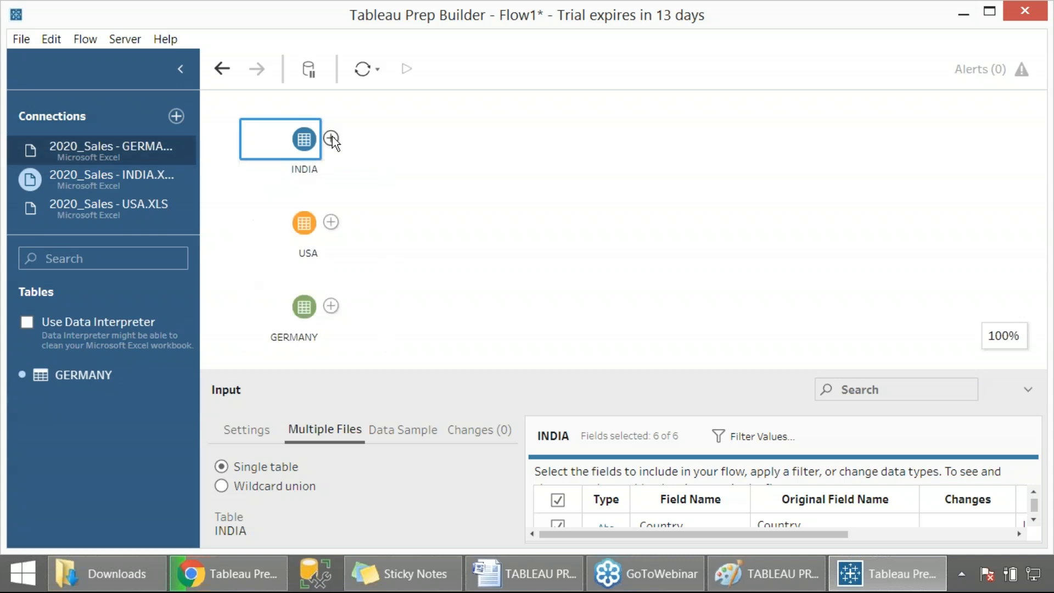
- Add a Clean Step after the INDIA input on the flow canvas
click(331, 138)
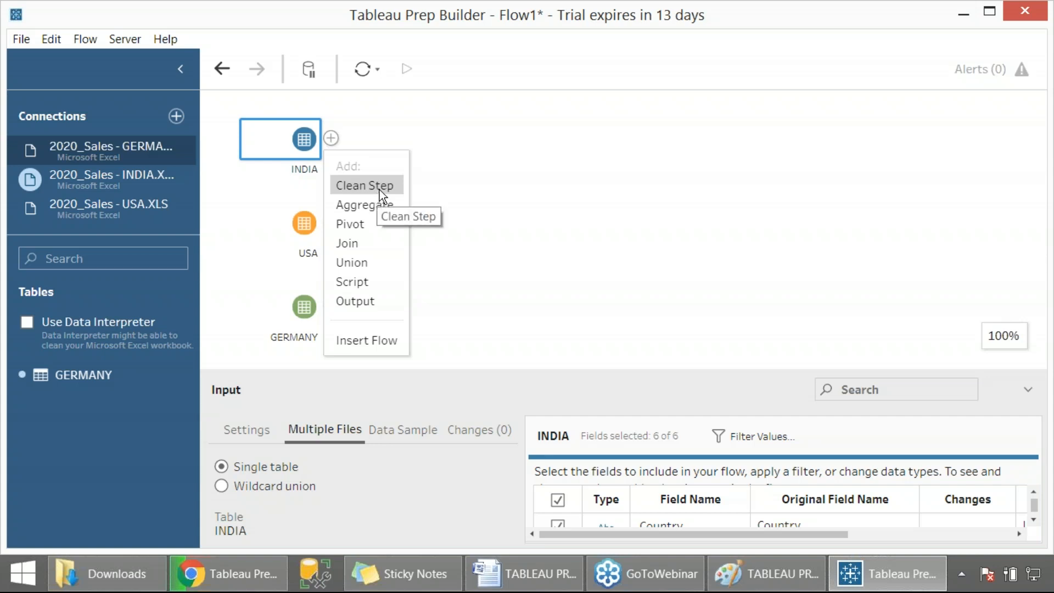
key(Print)
drag(0, 12, 715, 504)
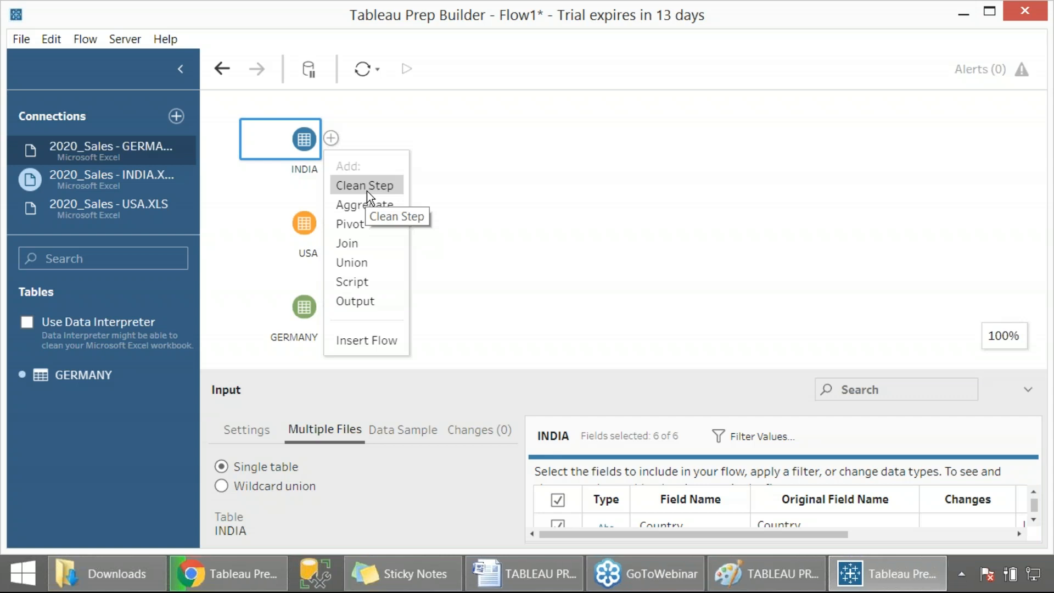
click(367, 187)
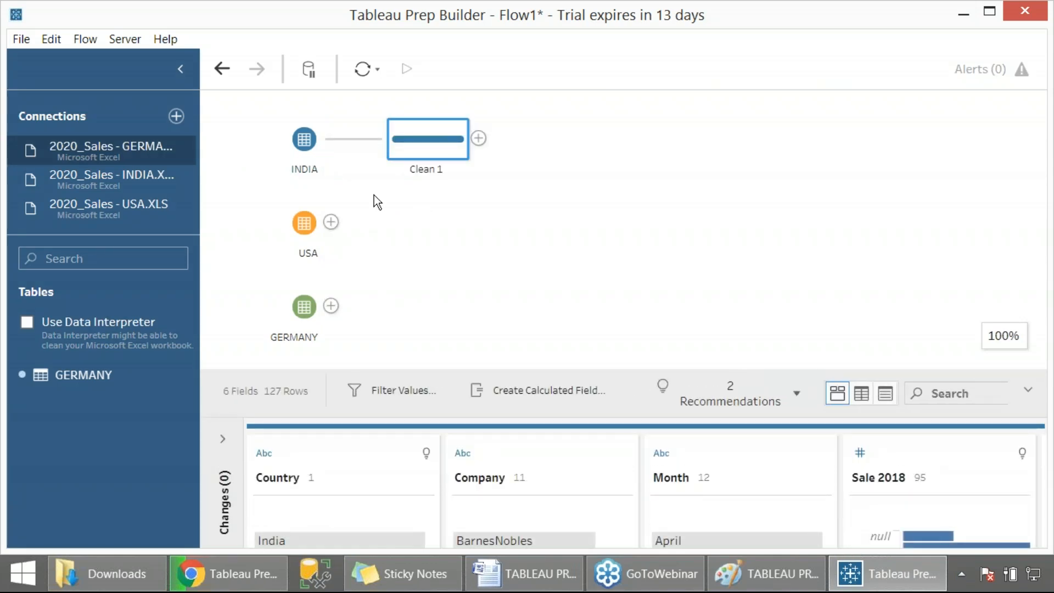
- Highlight individual Month and Sale 2018 values in the profile pane to examine the related data
drag(482, 377, 487, 237)
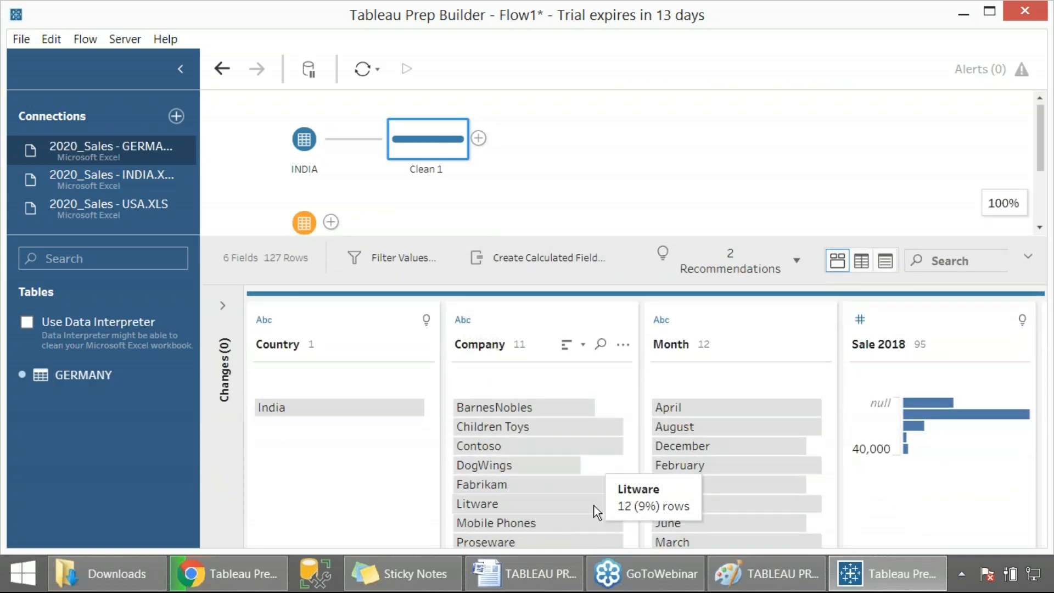
click(669, 429)
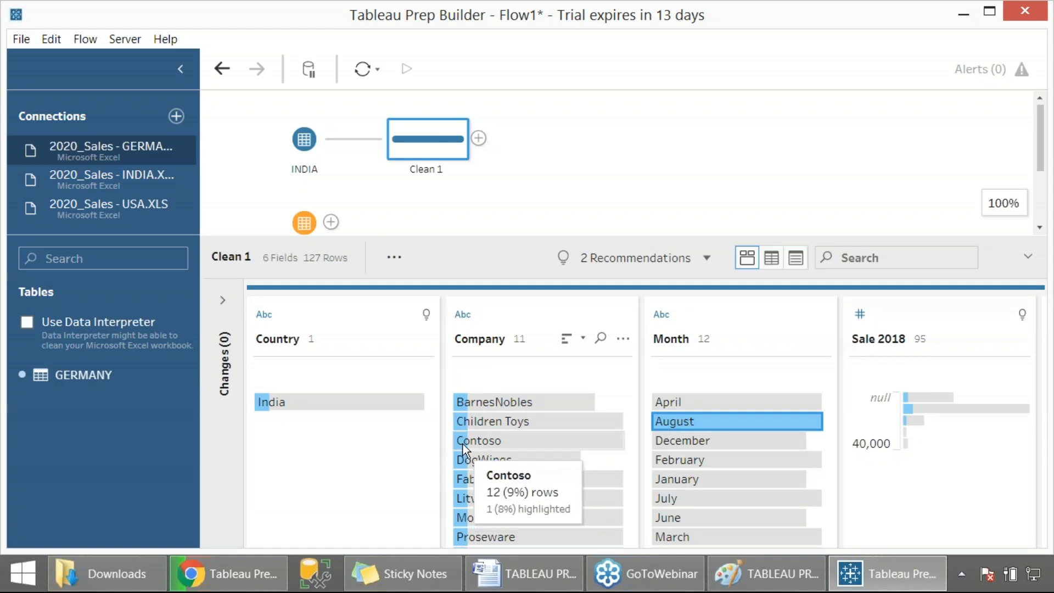
click(674, 400)
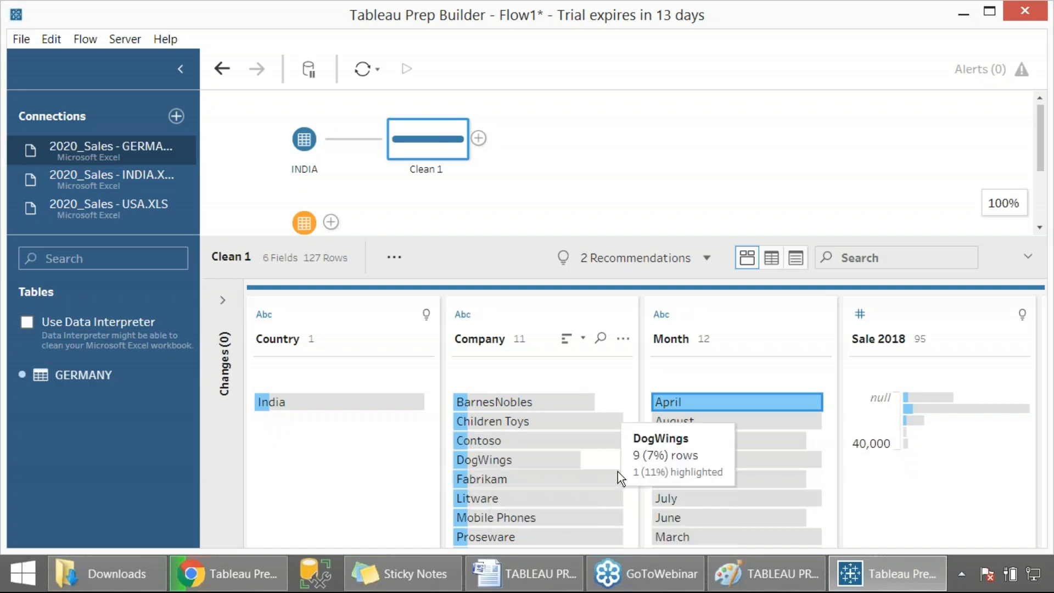
click(669, 503)
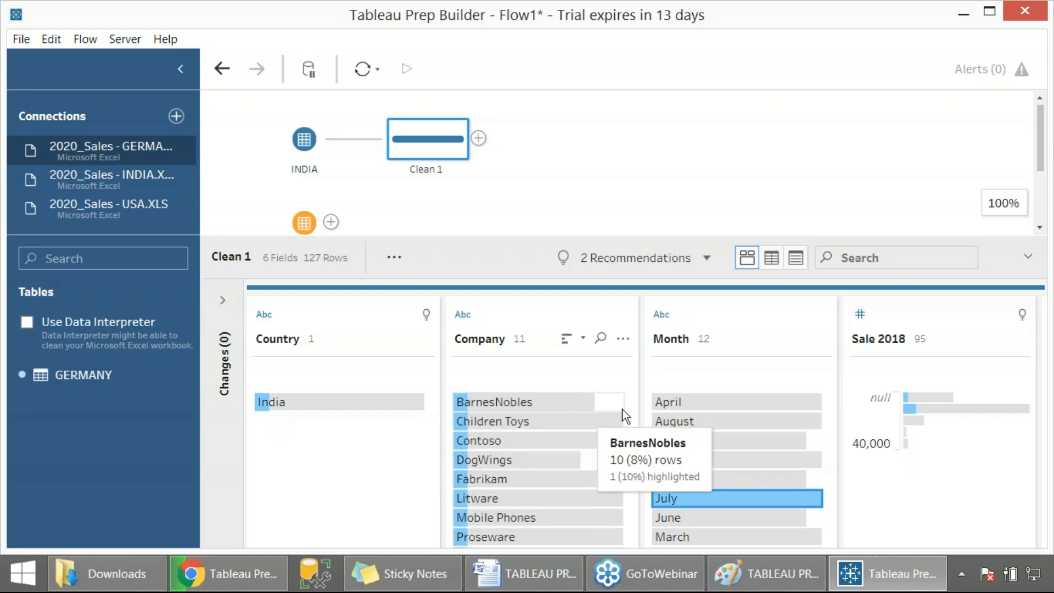
click(952, 411)
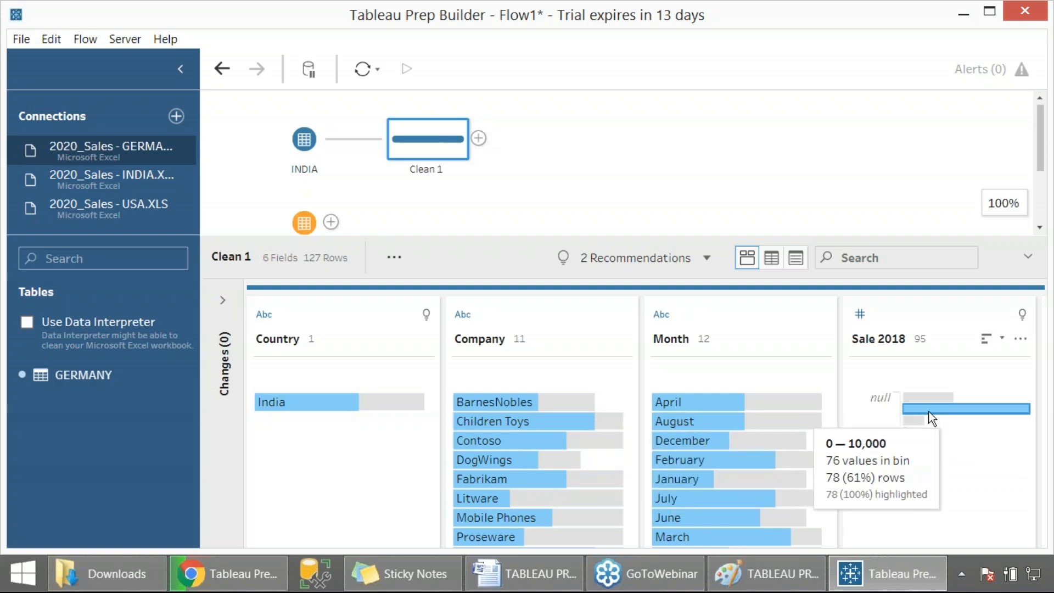
- Review the Tableau Prep feature list in the Word notes, including the Data Profiling entry
click(525, 574)
scroll(521, 274, up, 10)
scroll(812, 252, up, 8)
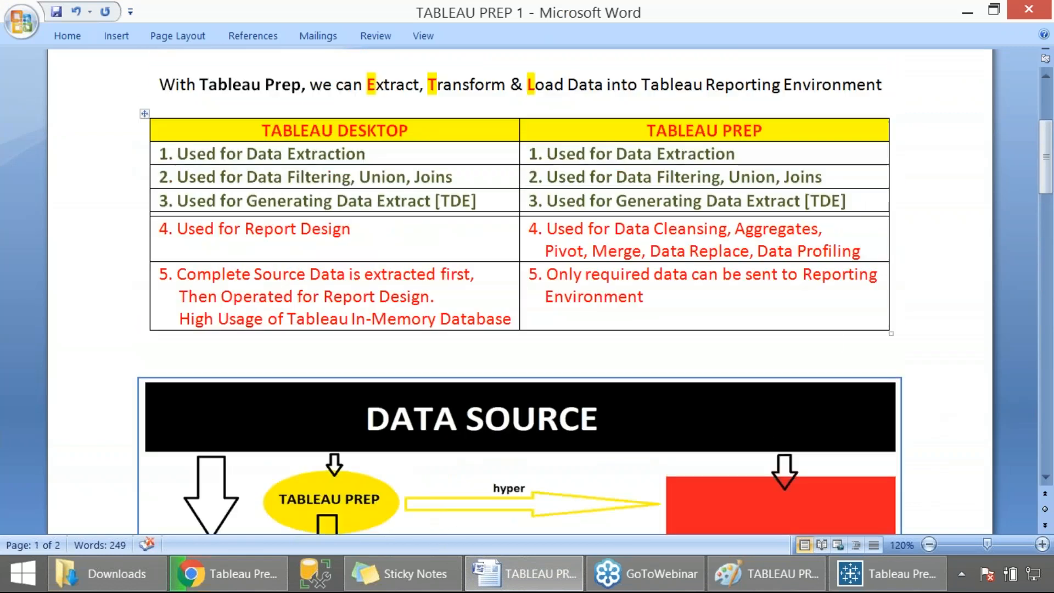
double_click(813, 252)
key(alt+Tab)
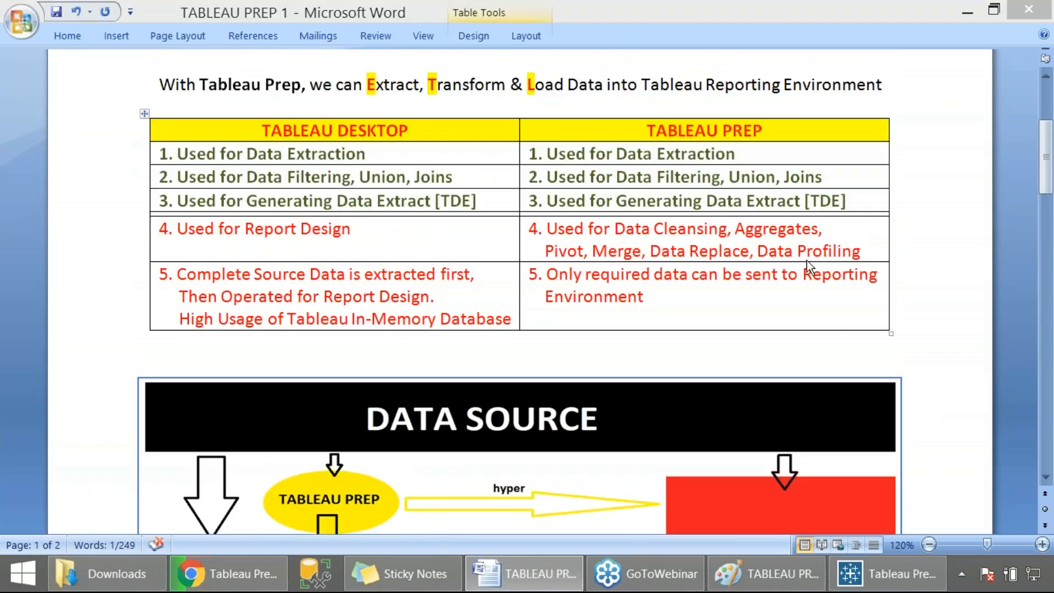
key(alt+Tab)
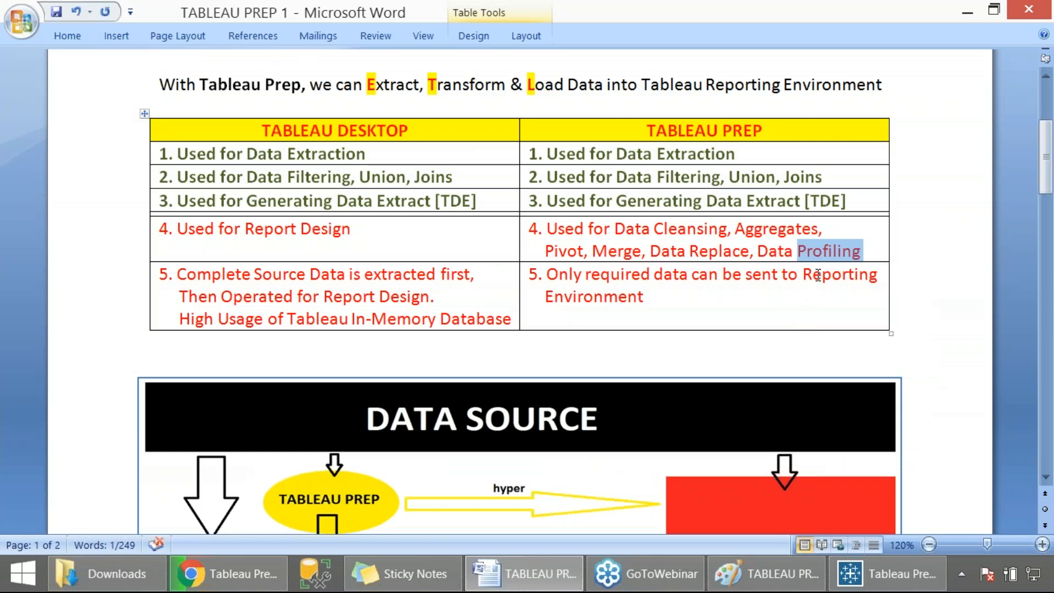
key(alt+Tab)
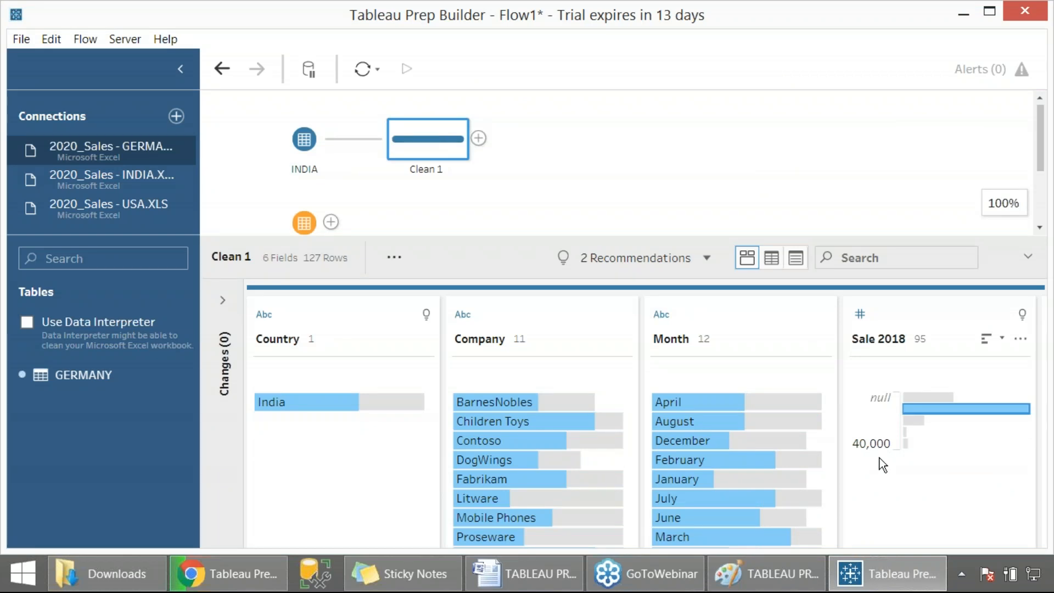
- Show the Sale 2018 field in Detail view and sort its values in descending order
click(1020, 339)
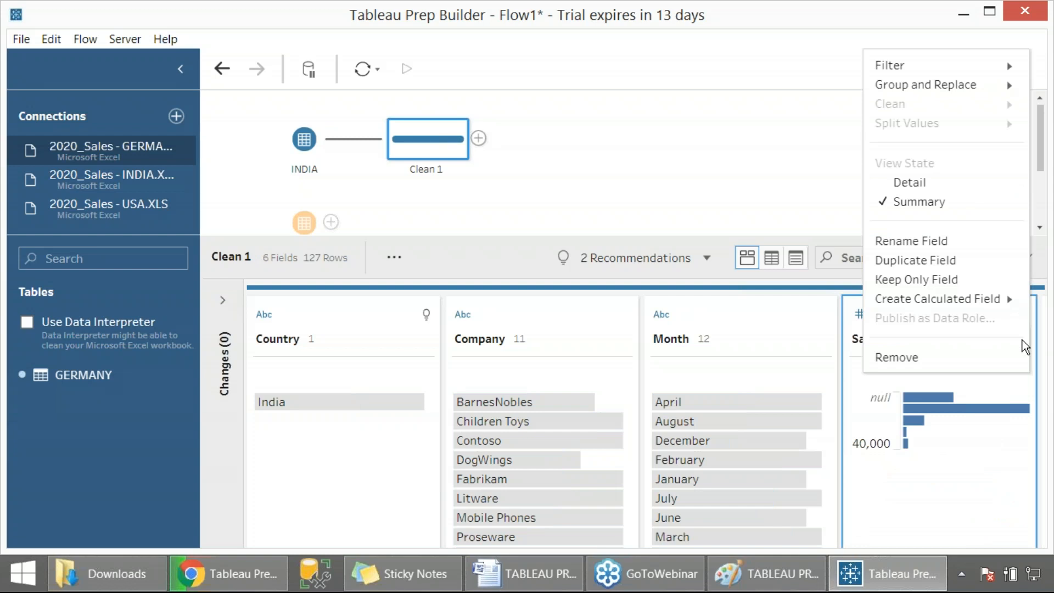
click(914, 185)
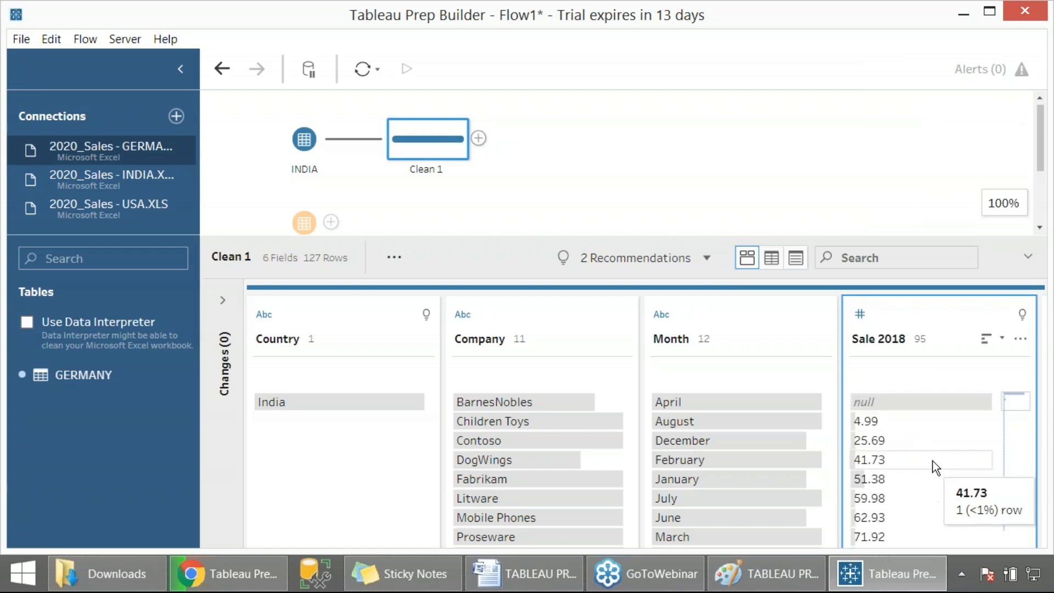
scroll(921, 440, down, 2)
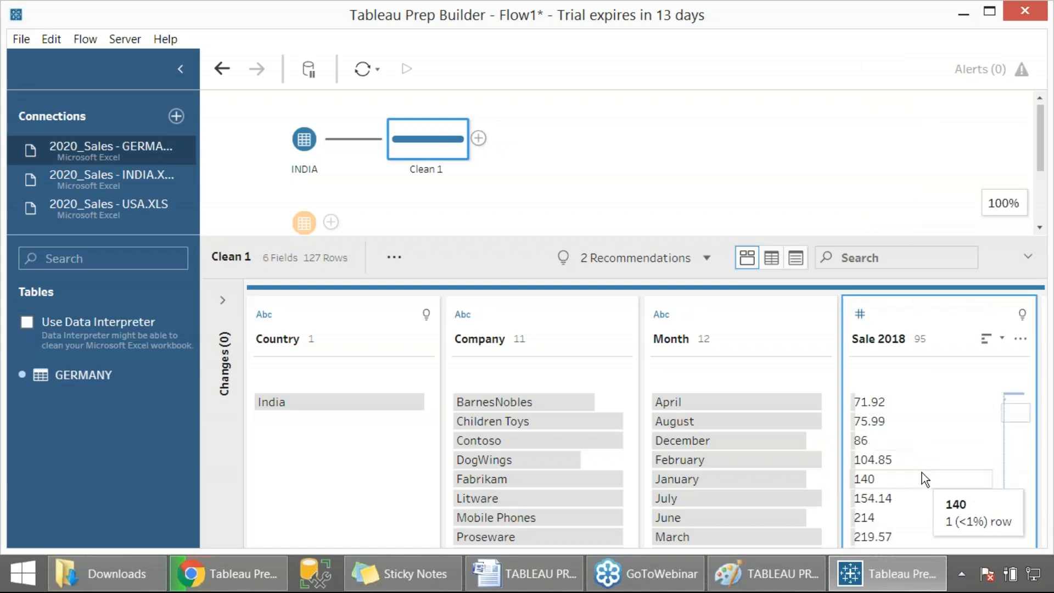
click(1000, 340)
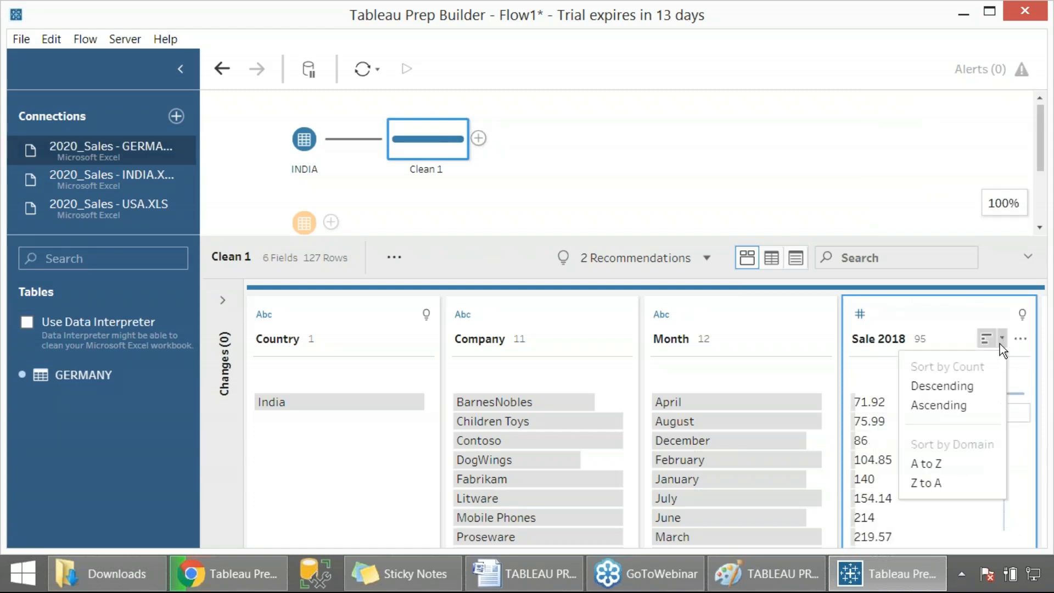
click(962, 388)
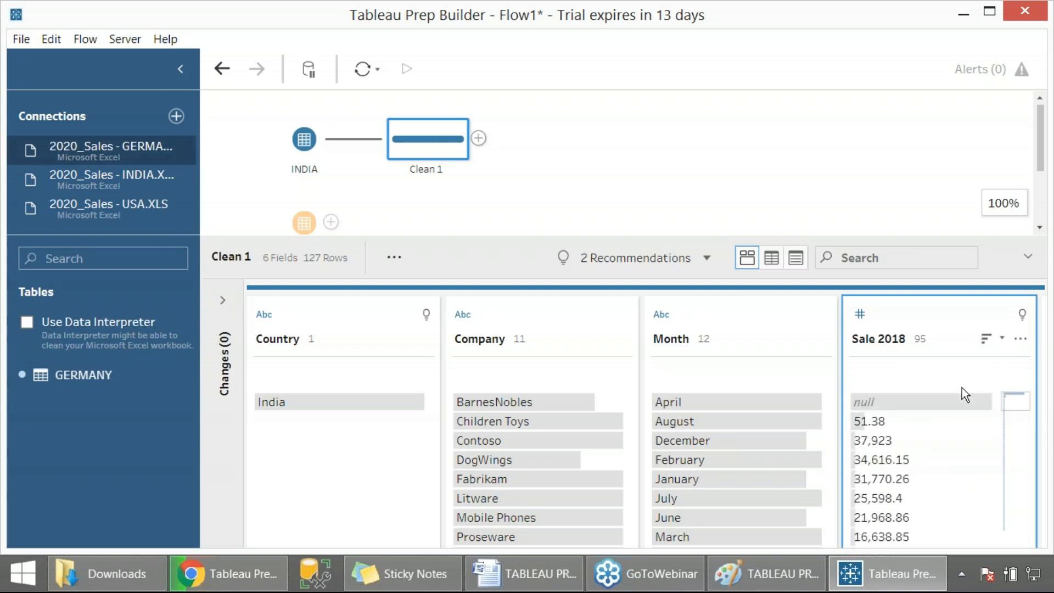
- Remove the Clean 1 step from the flow
click(885, 421)
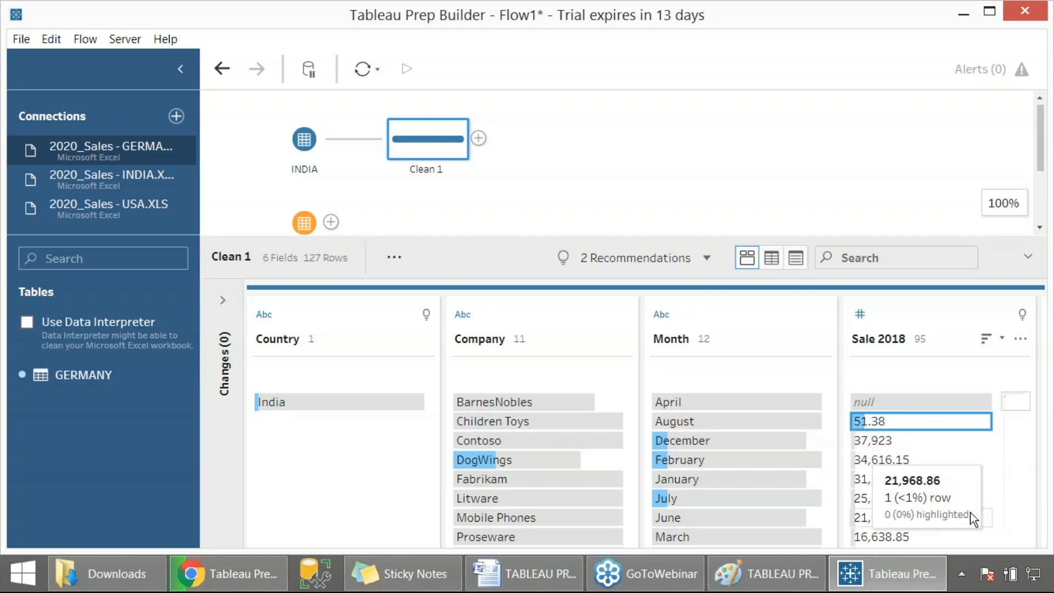
right_click(451, 145)
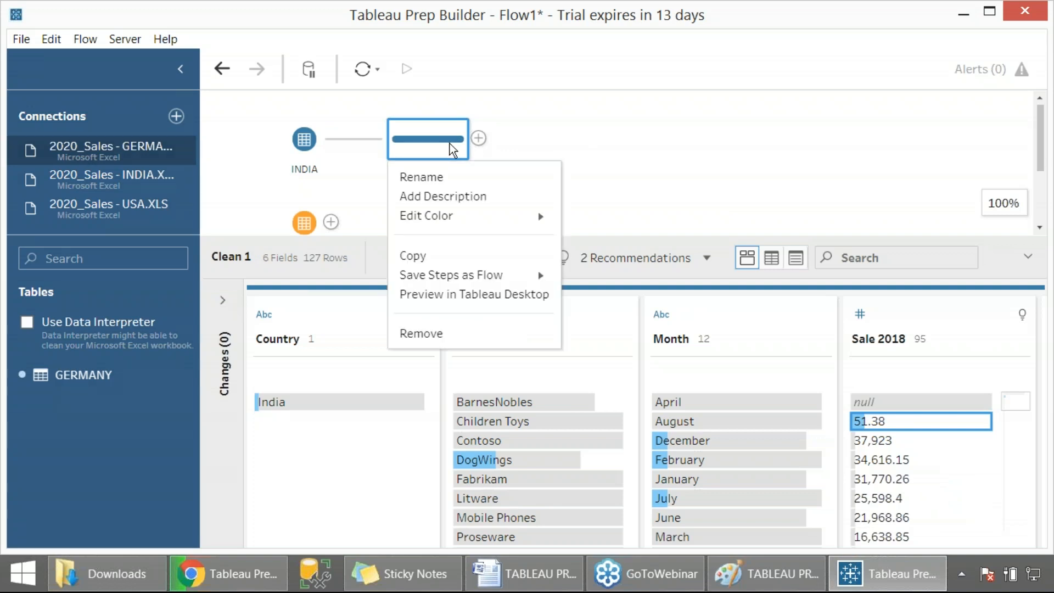
click(472, 335)
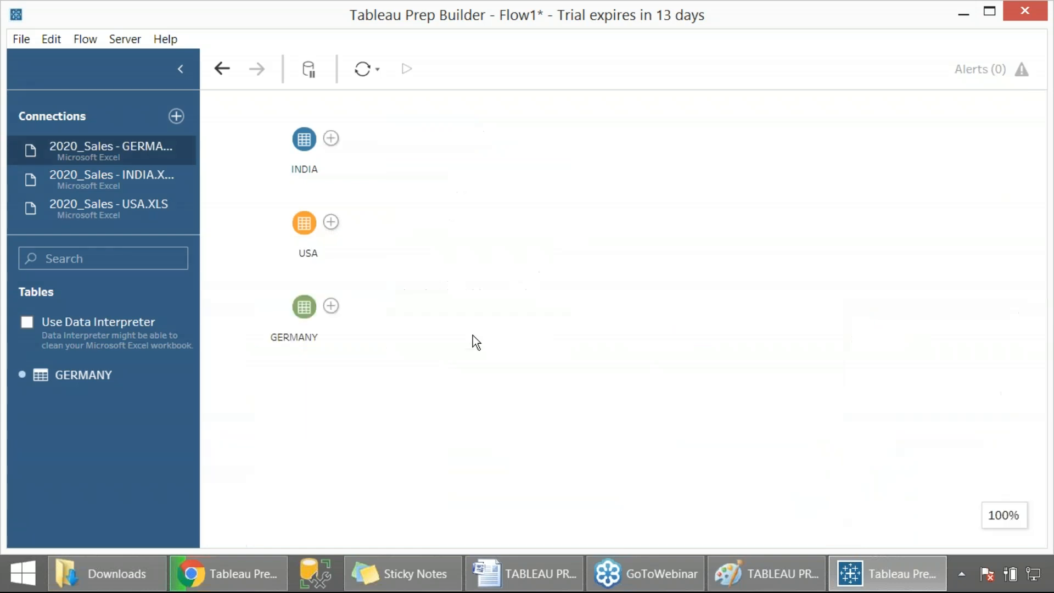
- Add a new Clean Step after the INDIA input again
click(333, 139)
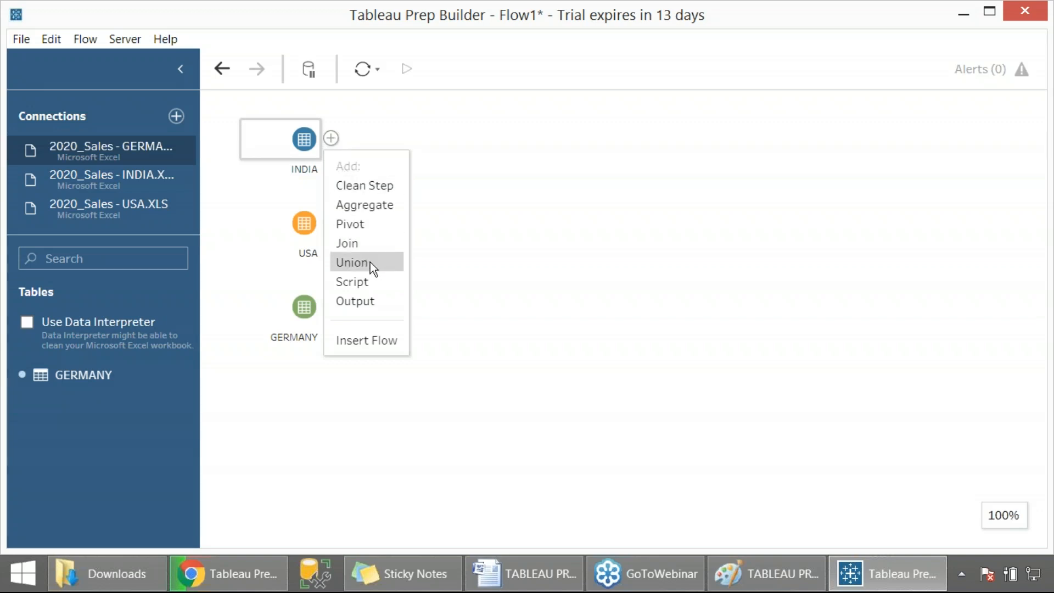
key(Print)
drag(0, 0, 514, 414)
click(372, 187)
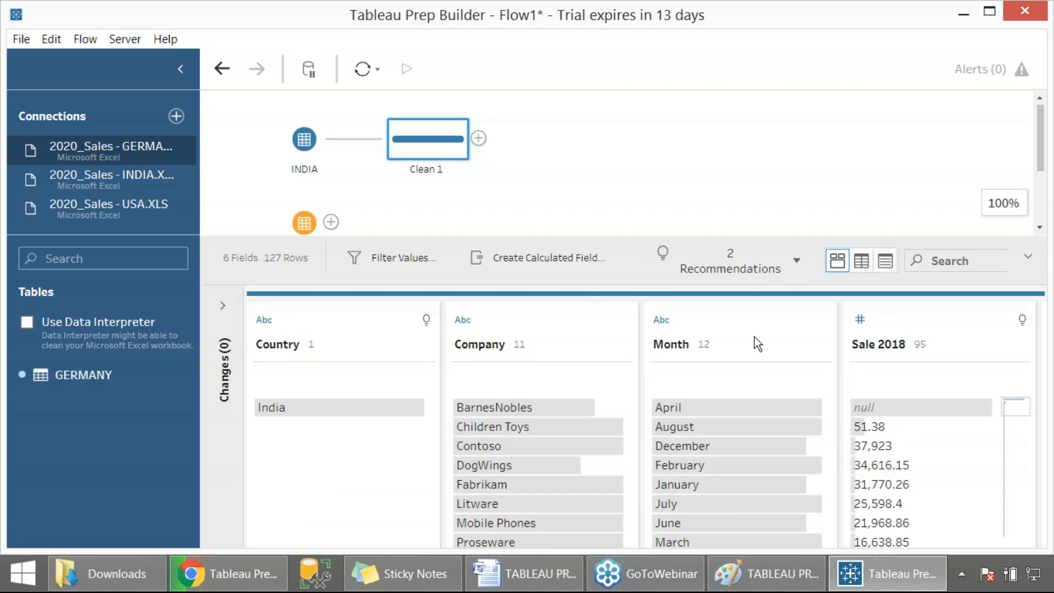
- Highlight a few profile values, then delete the newly added Clean 1 step
click(699, 463)
click(704, 404)
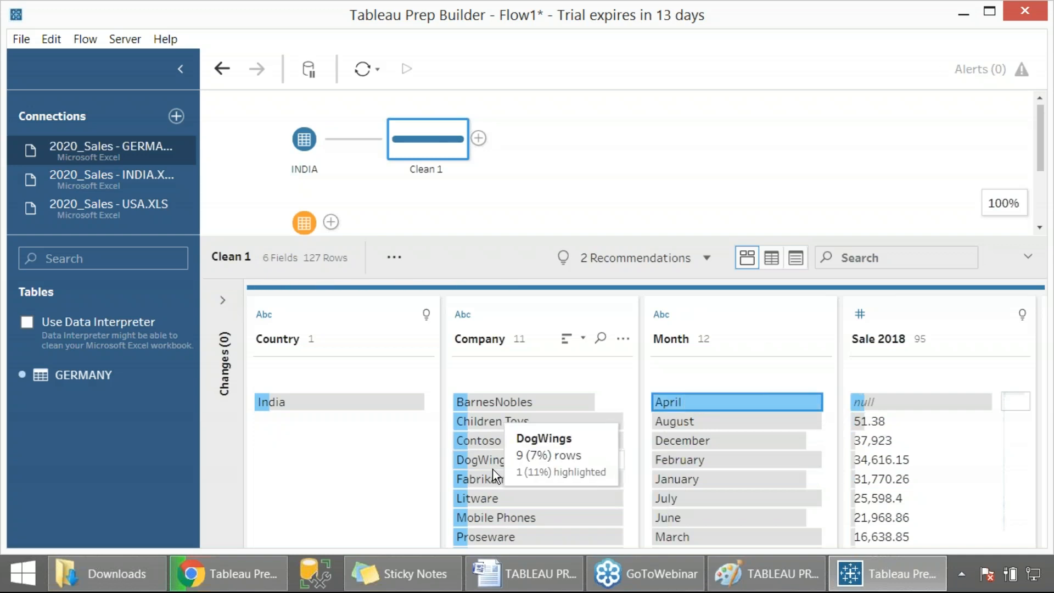
click(891, 466)
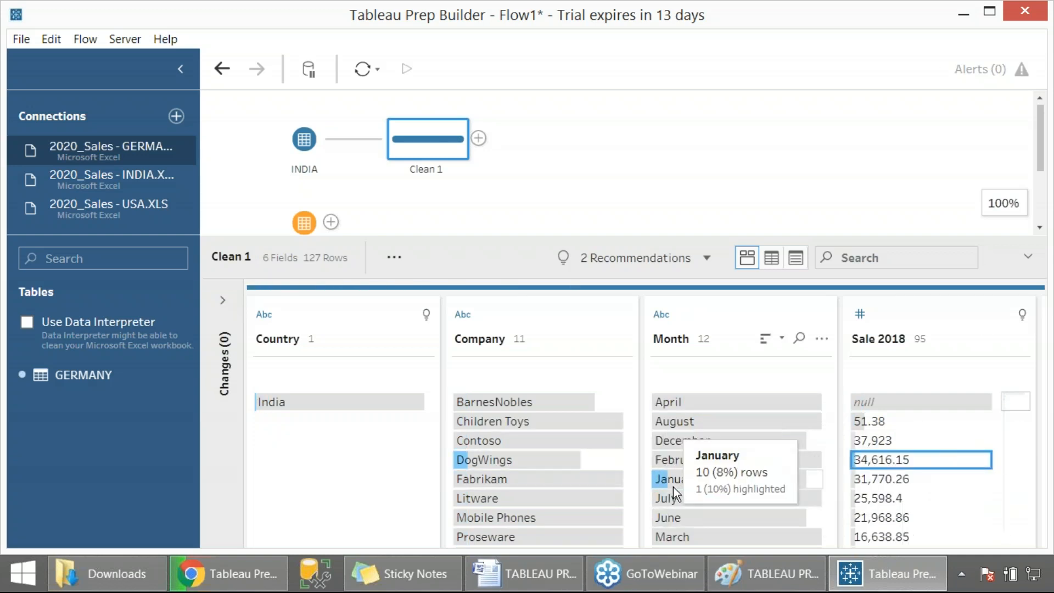
right_click(439, 158)
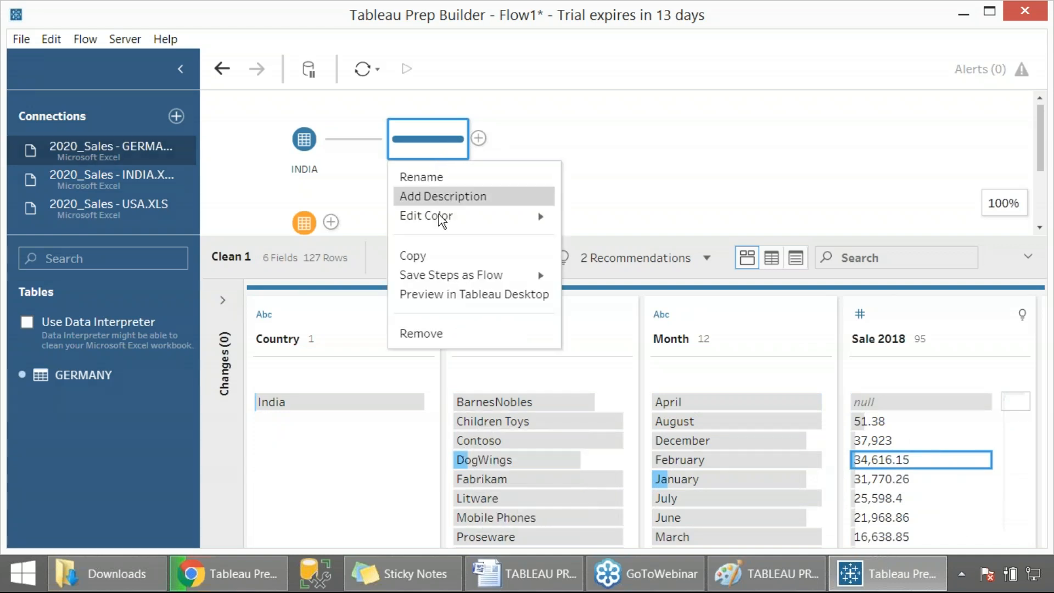
click(441, 335)
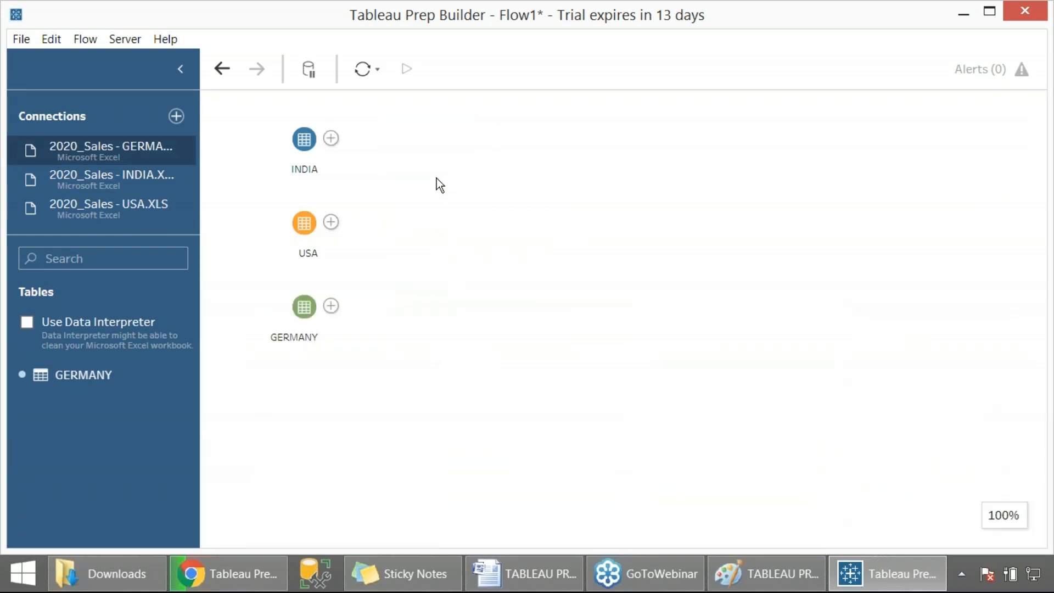
- Add a Union step after the INDIA input on the flow canvas
click(331, 138)
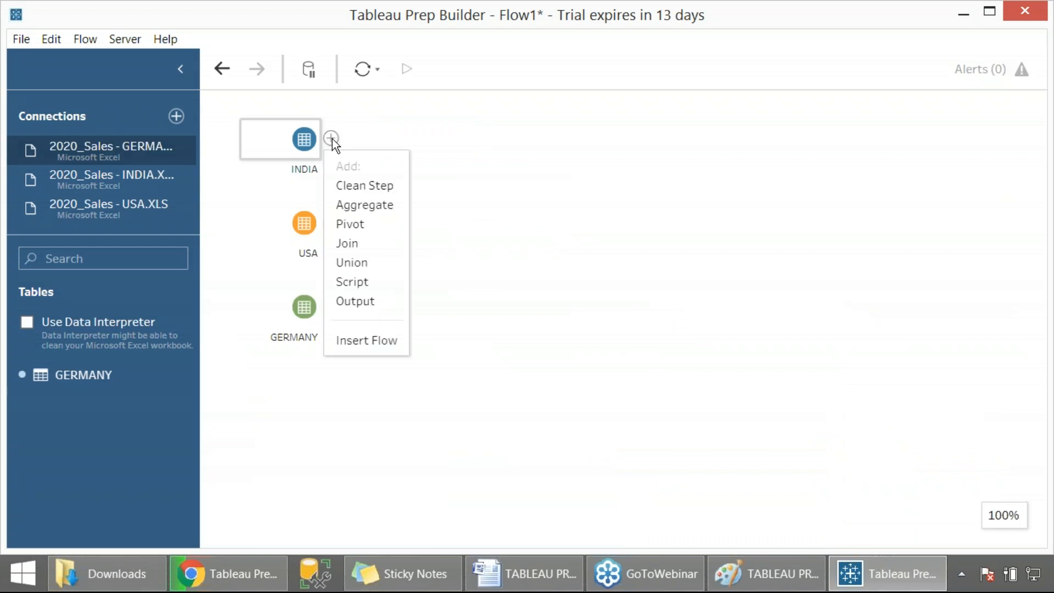
key(Print)
drag(0, 0, 760, 410)
click(371, 263)
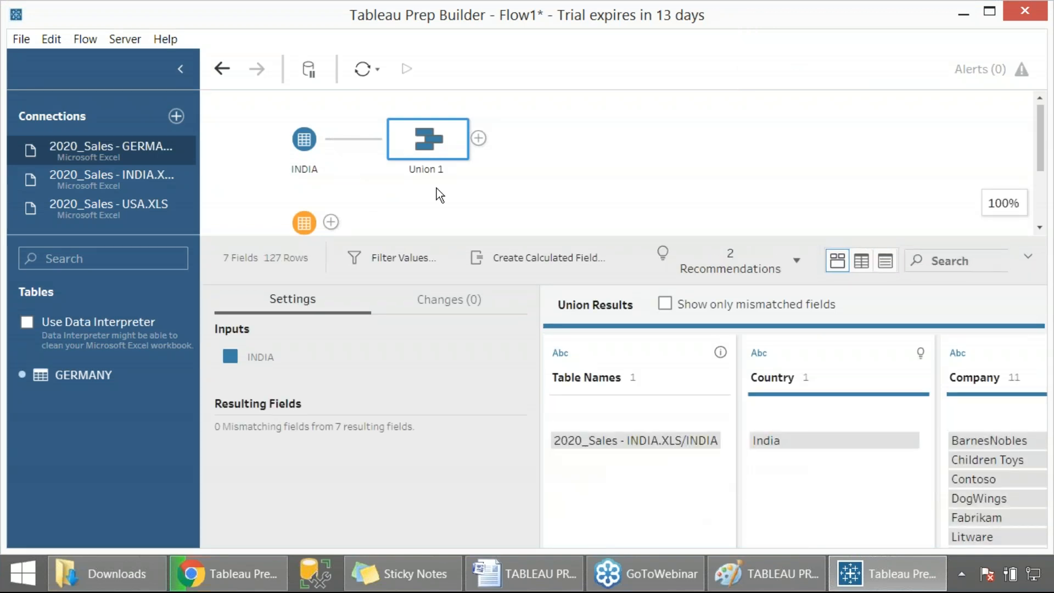
key(Print)
drag(0, 0, 1010, 560)
drag(460, 241, 466, 369)
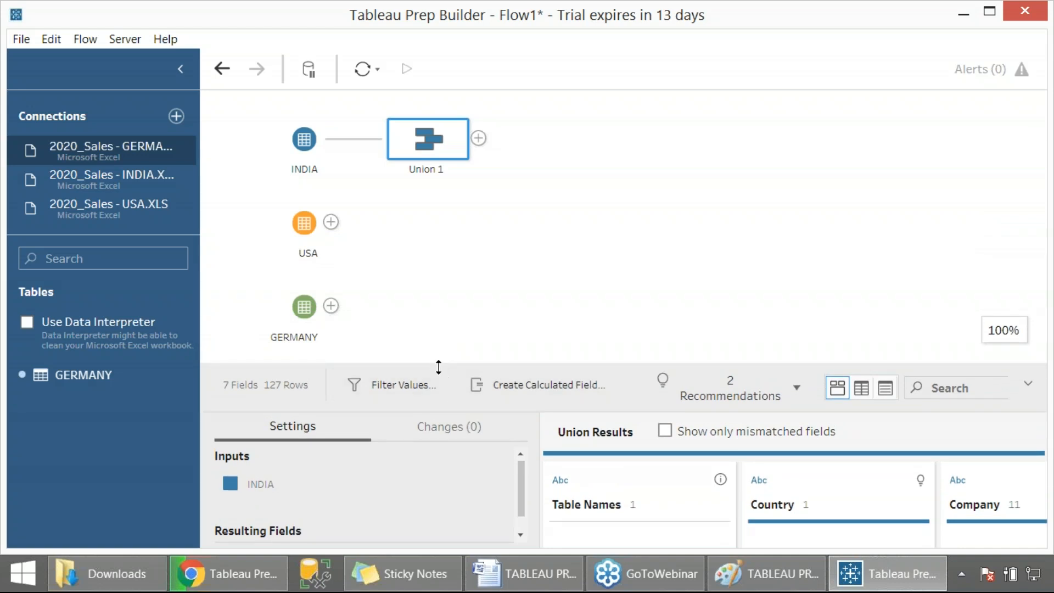
mouse_move(439, 364)
mouse_down()
mouse_move(445, 329)
mouse_move(431, 349)
mouse_up()
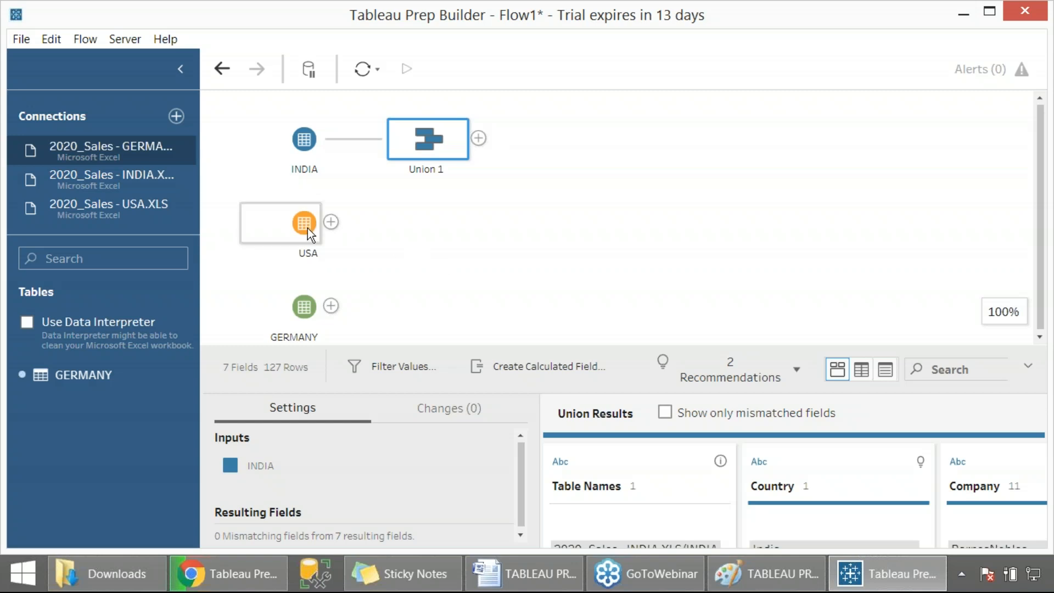
- Add the USA and GERMANY inputs to Union 1, undoing a misplaced GERMANY drop along the way
drag(307, 229, 446, 146)
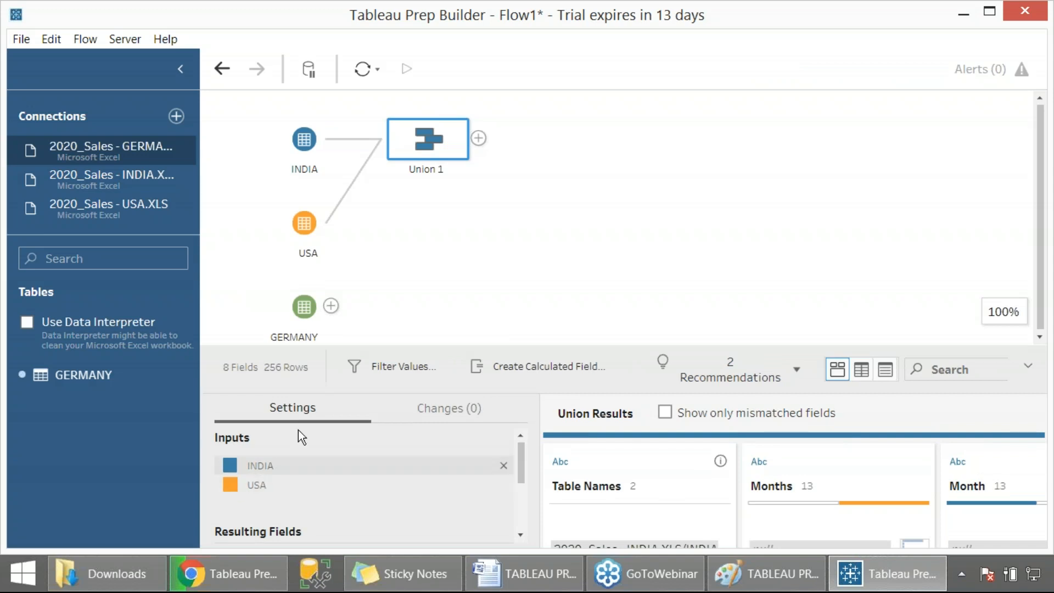
drag(301, 321, 447, 147)
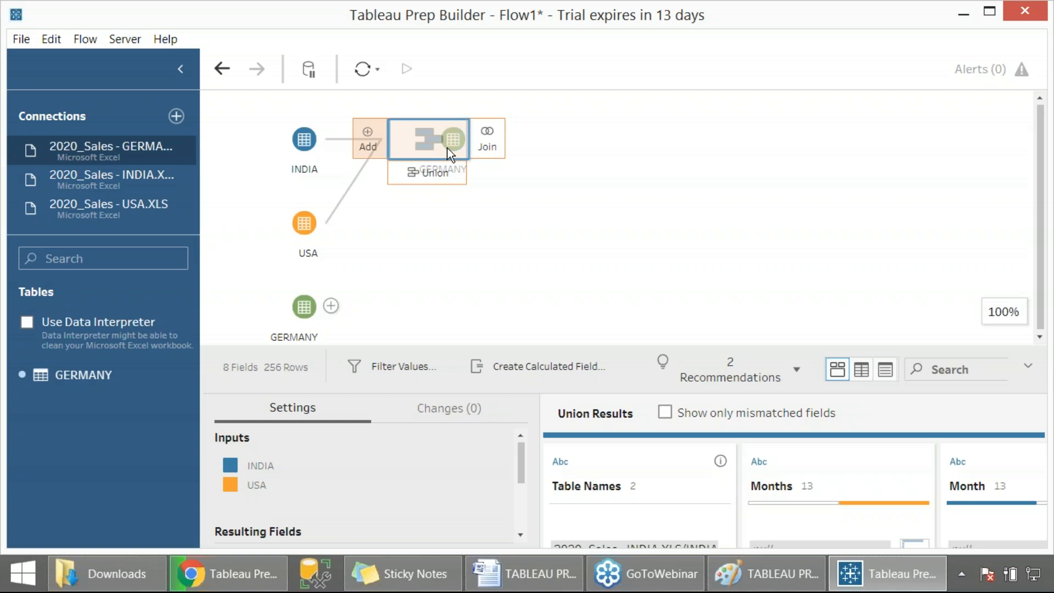
drag(447, 148, 365, 157)
scroll(382, 201, up, 3)
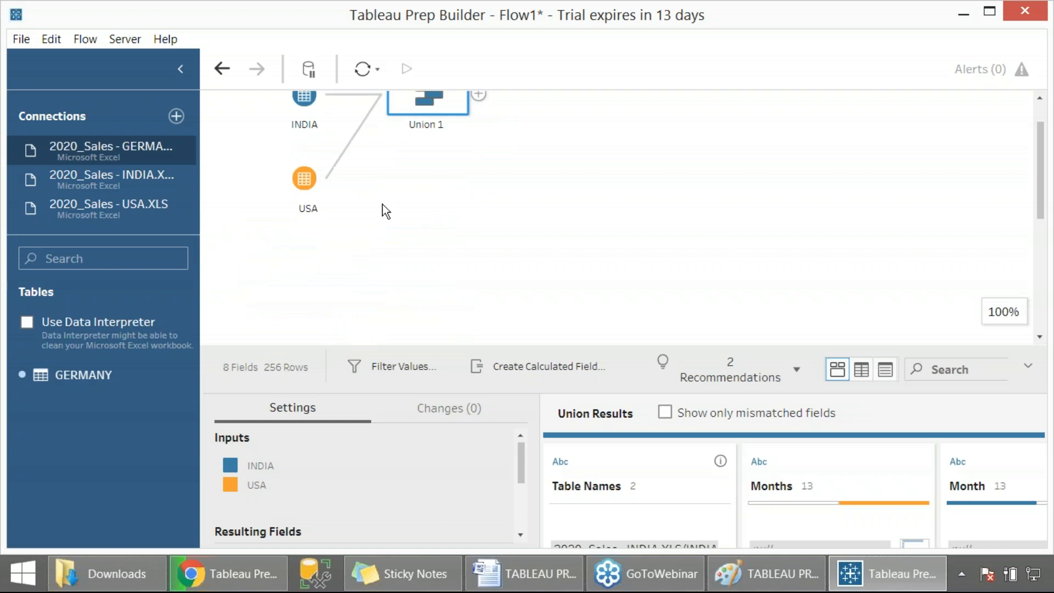
key(ctrl+z)
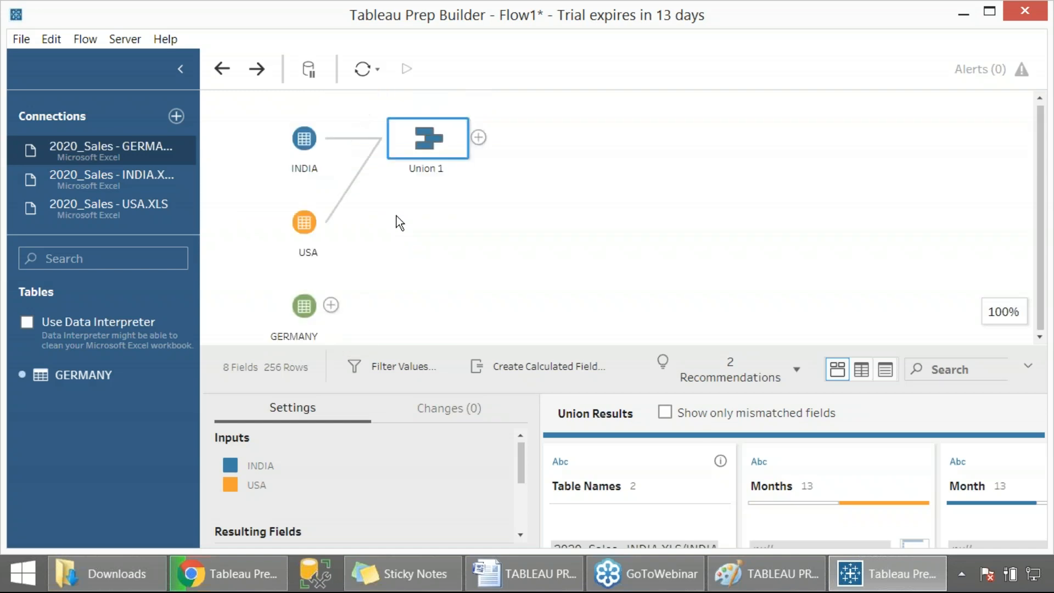
drag(303, 306, 448, 147)
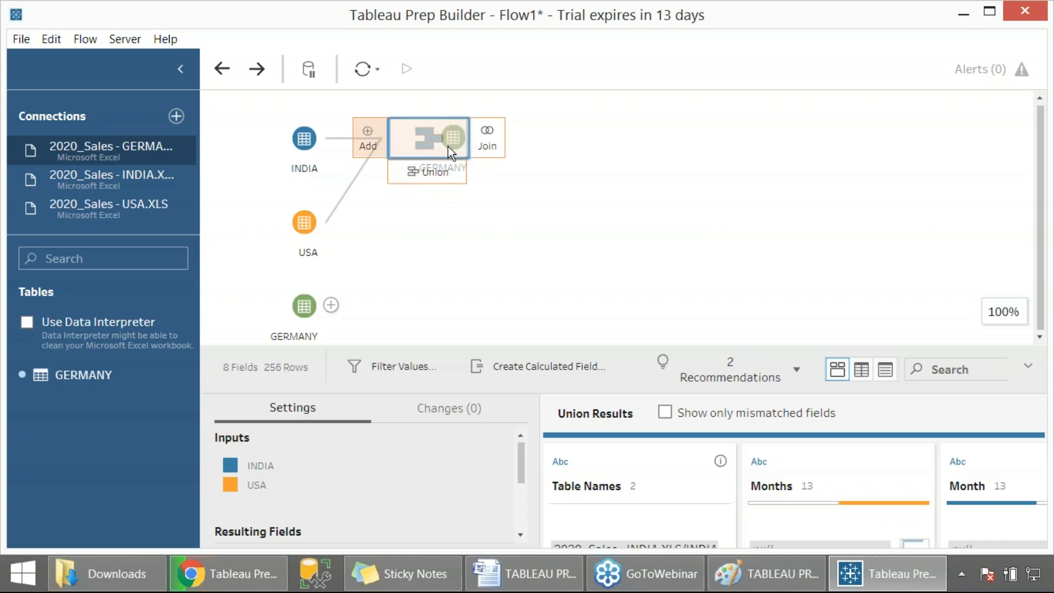
drag(449, 147, 448, 146)
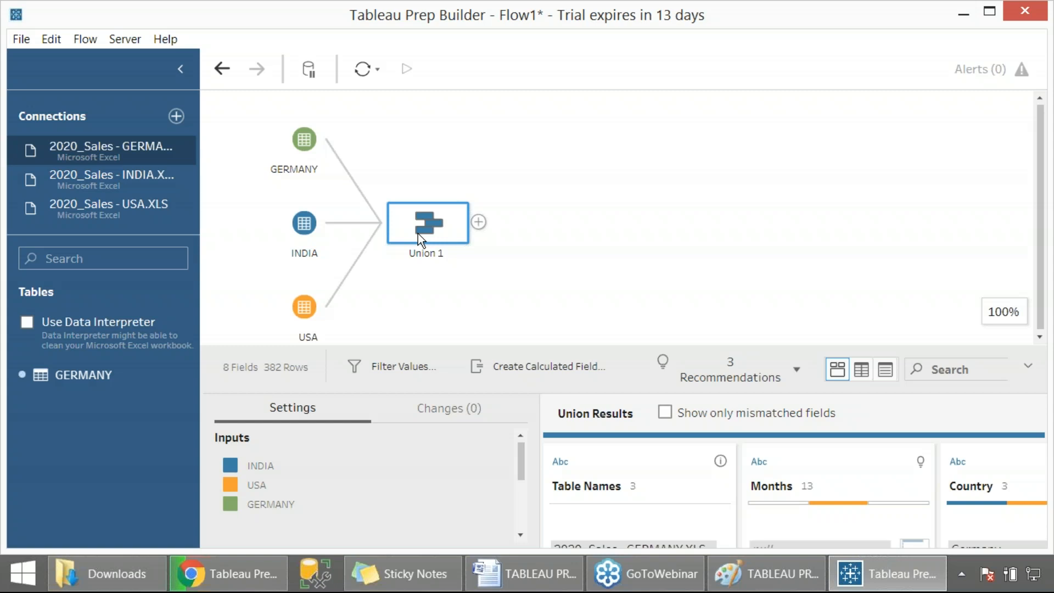
- Capture a screenshot of the three-input union flow and review the recommendations for Union 1
key(Print)
drag(240, 113, 1013, 571)
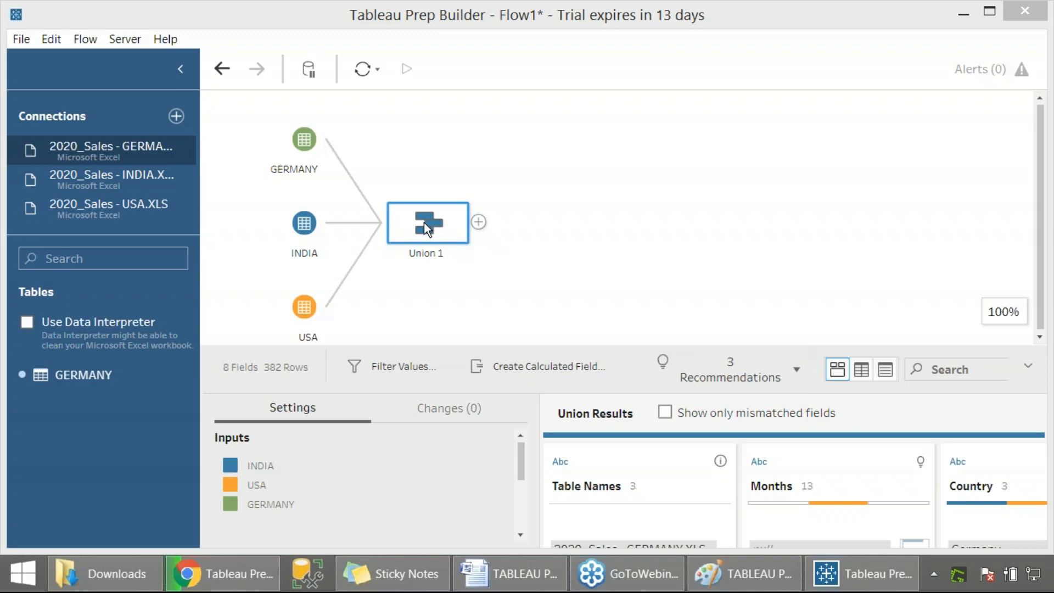
click(797, 372)
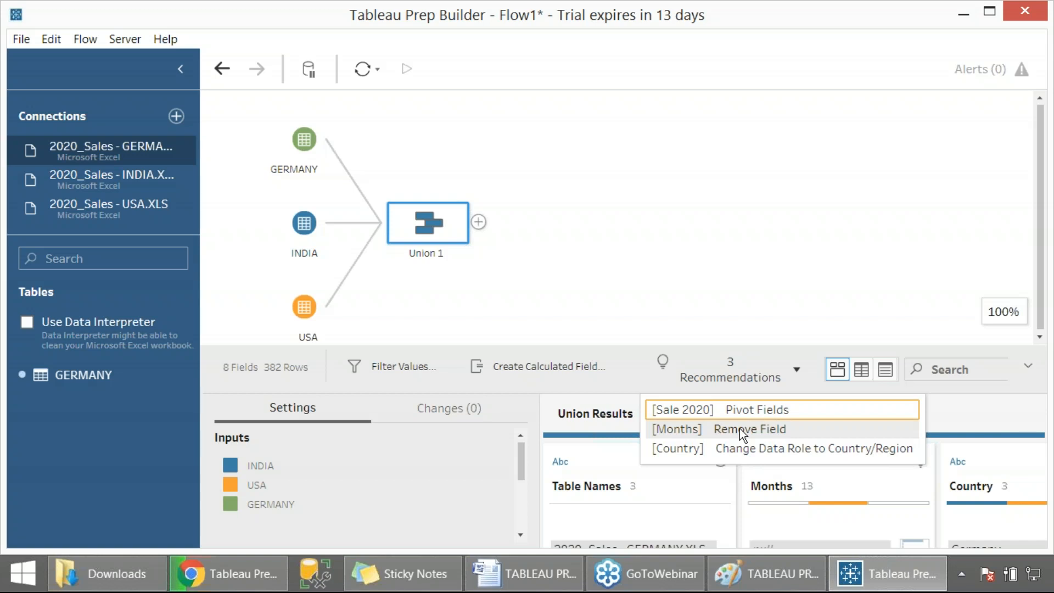
click(747, 292)
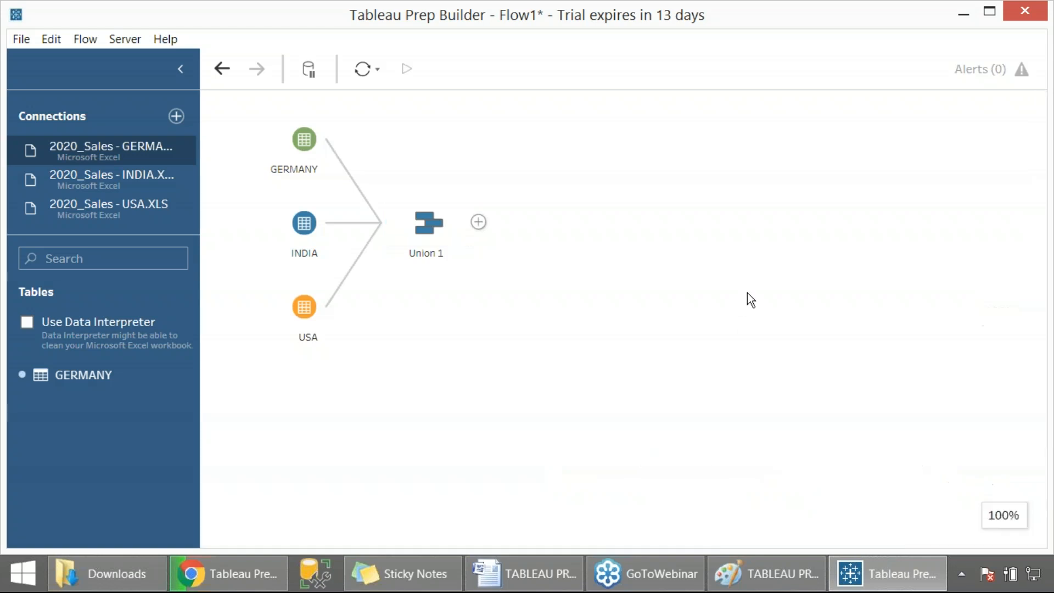
click(443, 235)
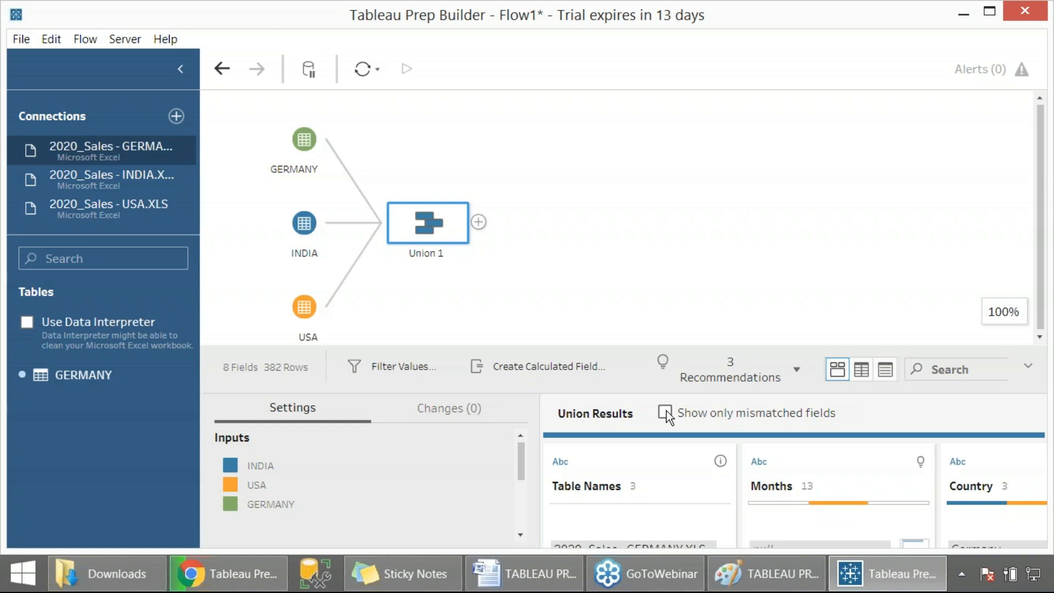
- Show only mismatched fields in the union results and merge the Month field into Months
click(665, 411)
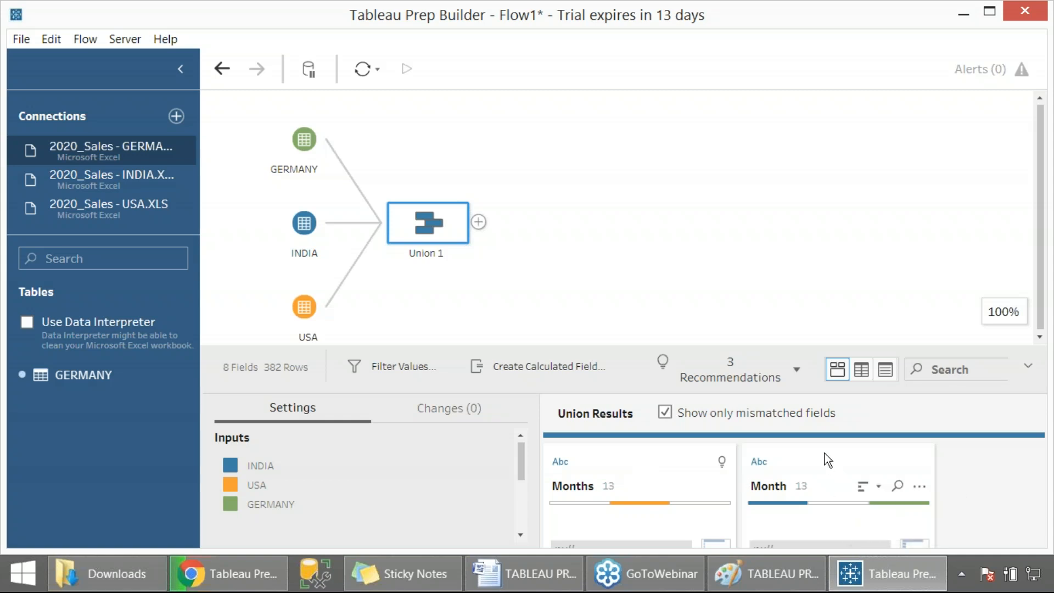
drag(819, 453, 779, 457)
drag(736, 450, 661, 440)
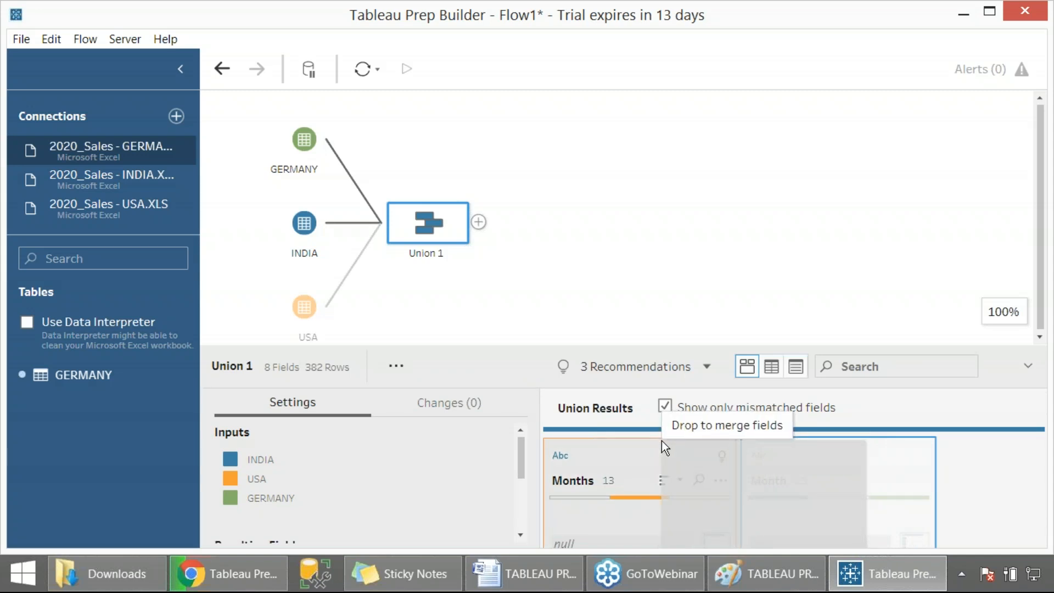
drag(661, 440, 652, 438)
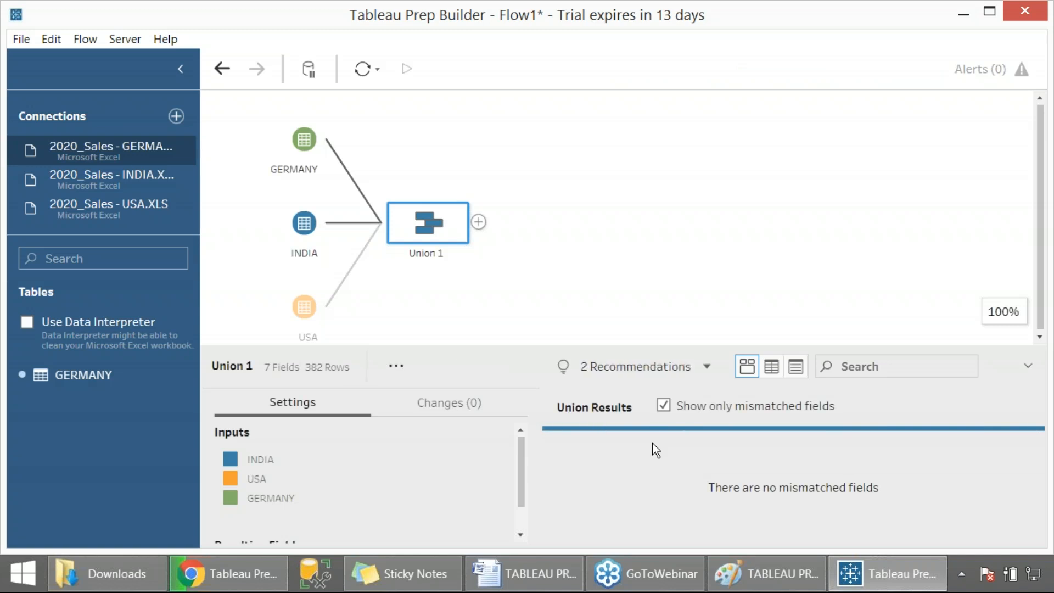
- Remove the Union 1 step from the flow
drag(526, 458, 522, 506)
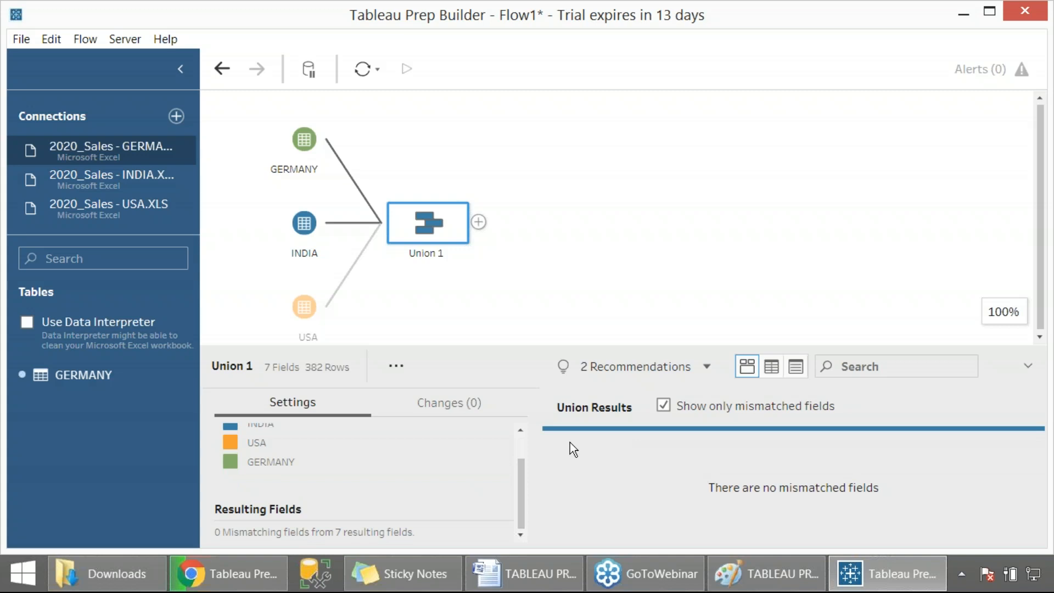
scroll(517, 441, up, 2)
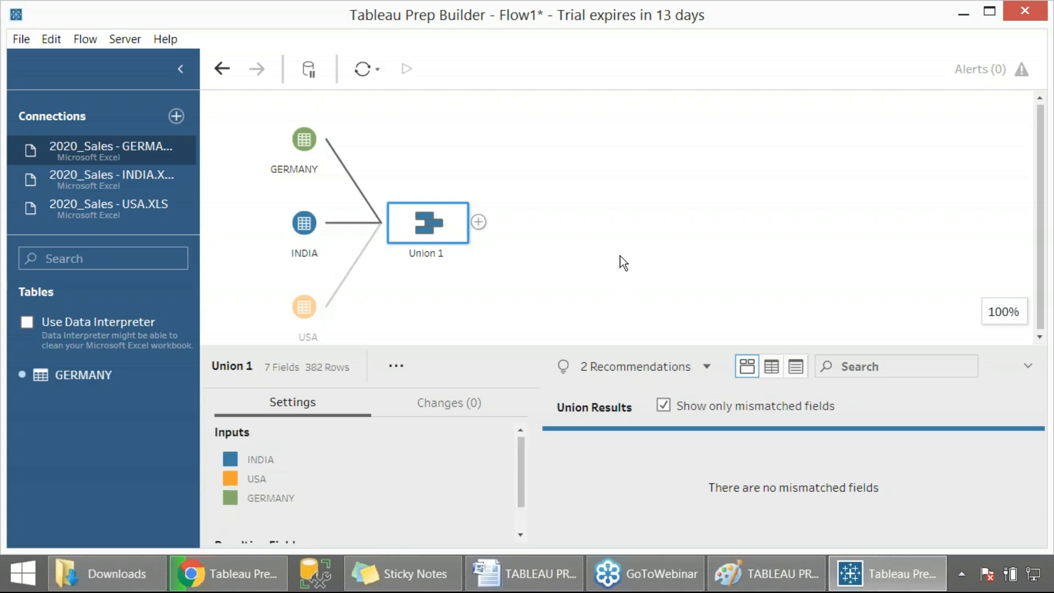
right_click(417, 229)
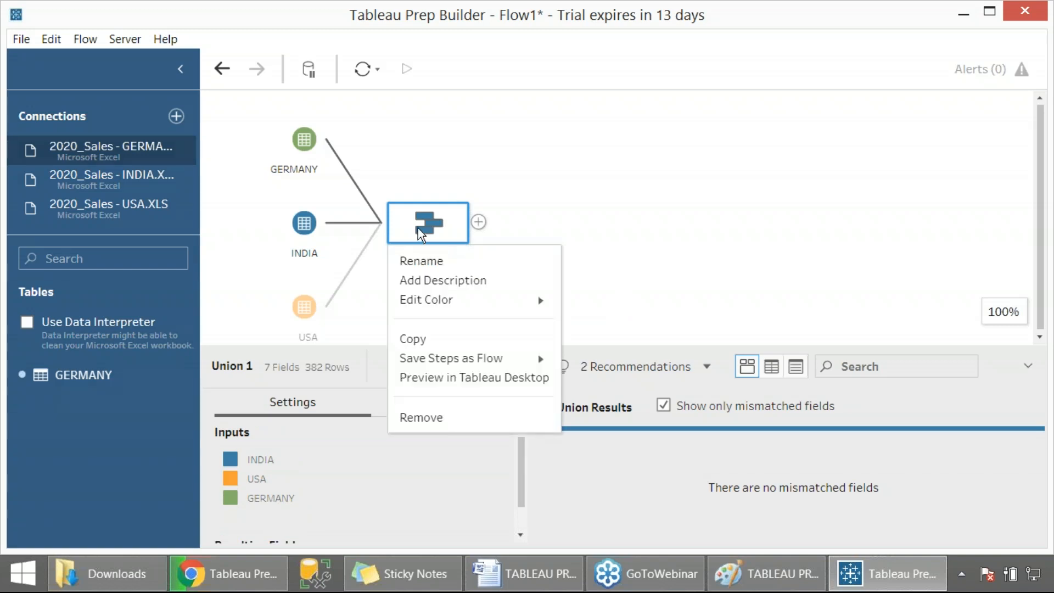
click(457, 415)
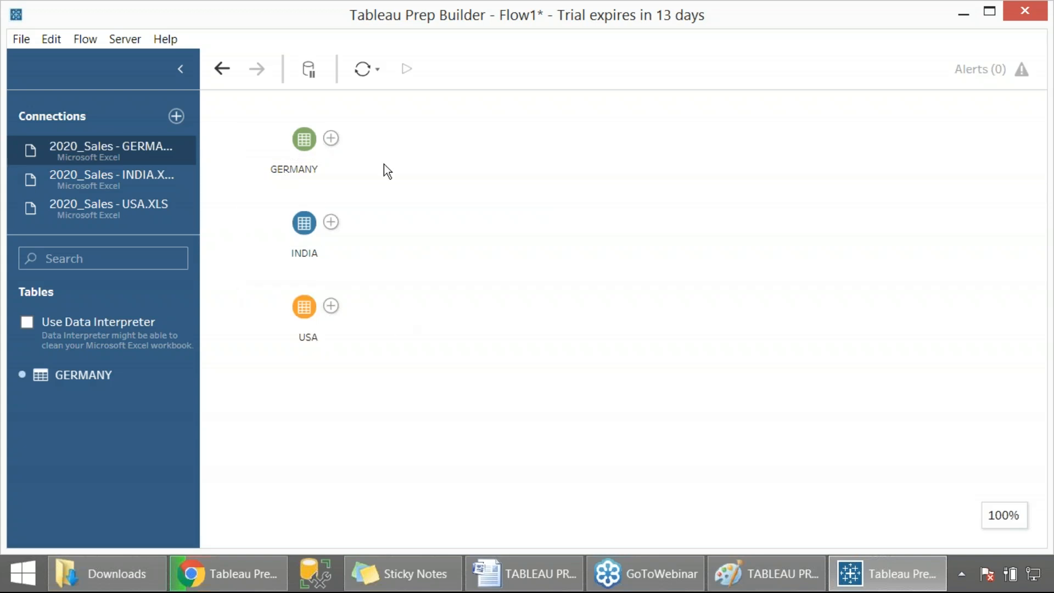
- Add a Union step after the GERMANY input and union the INDIA and USA inputs into it
click(331, 139)
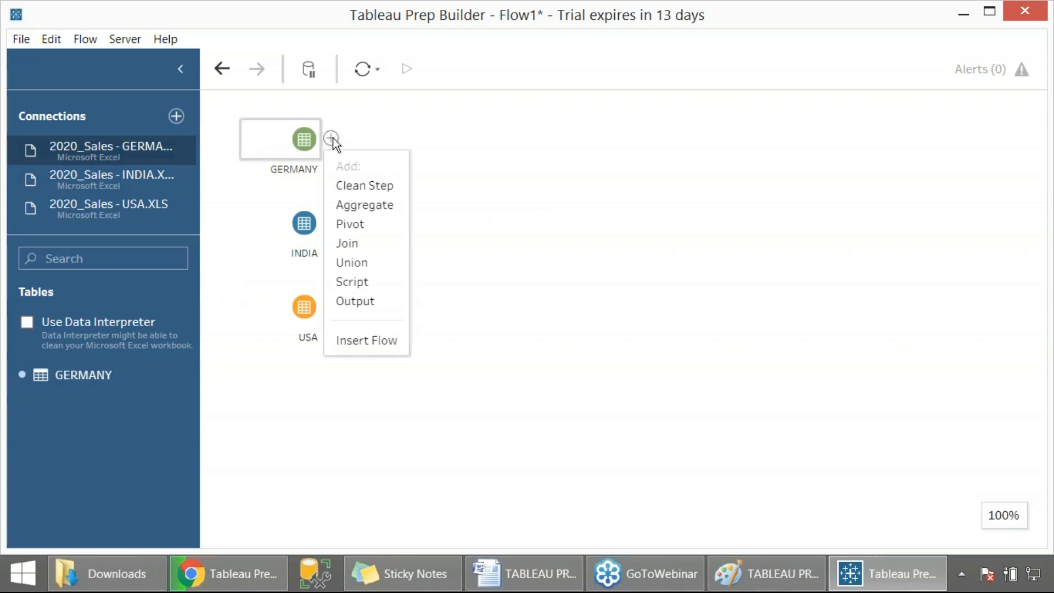
click(352, 263)
drag(311, 220, 456, 144)
drag(306, 316, 447, 152)
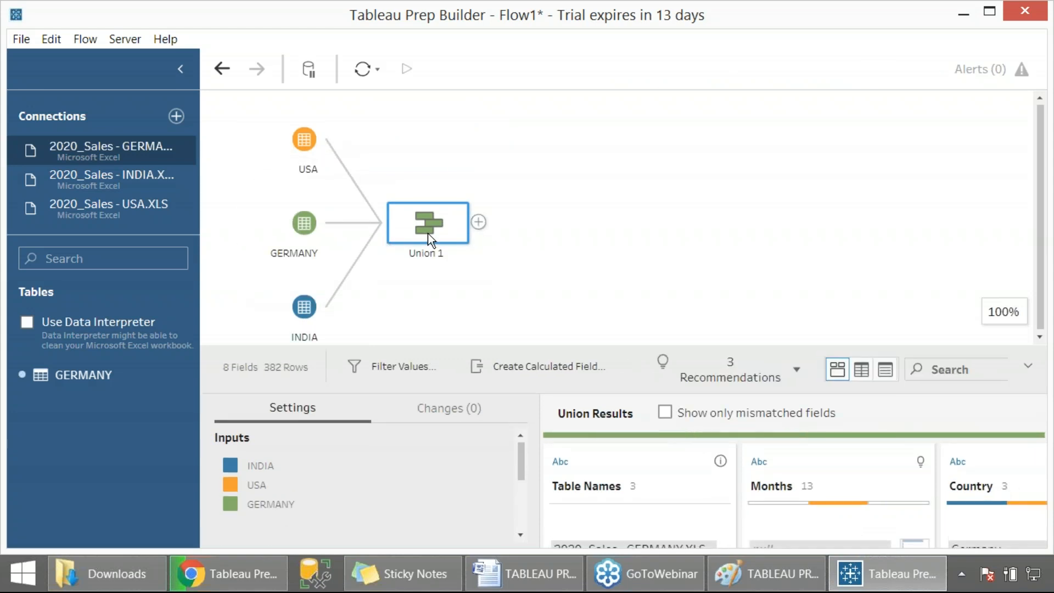
- Merge the mismatched Month field into Months, then show all union result fields again
click(666, 411)
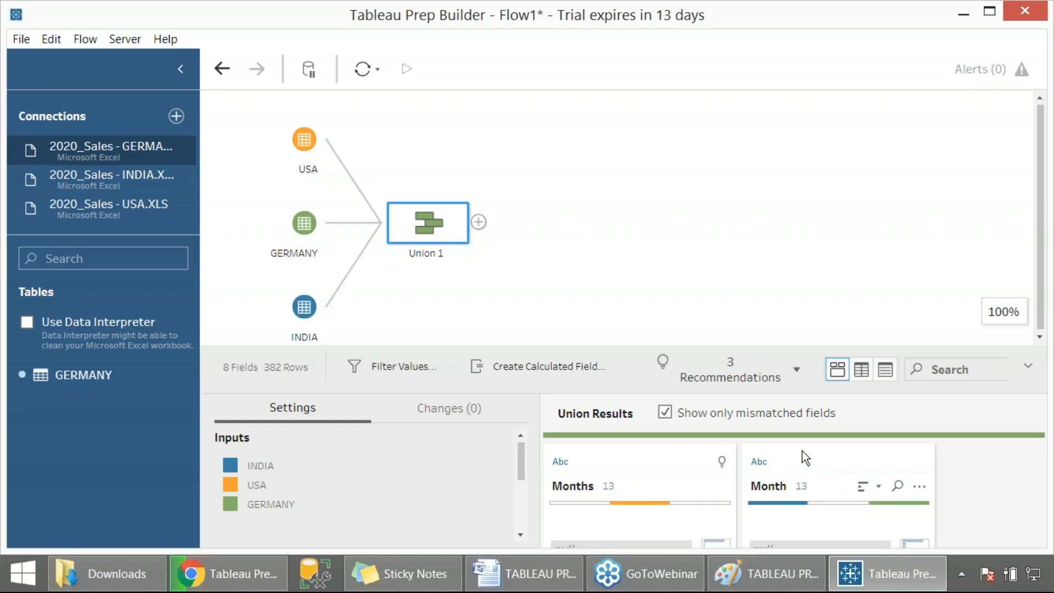
drag(806, 460, 580, 440)
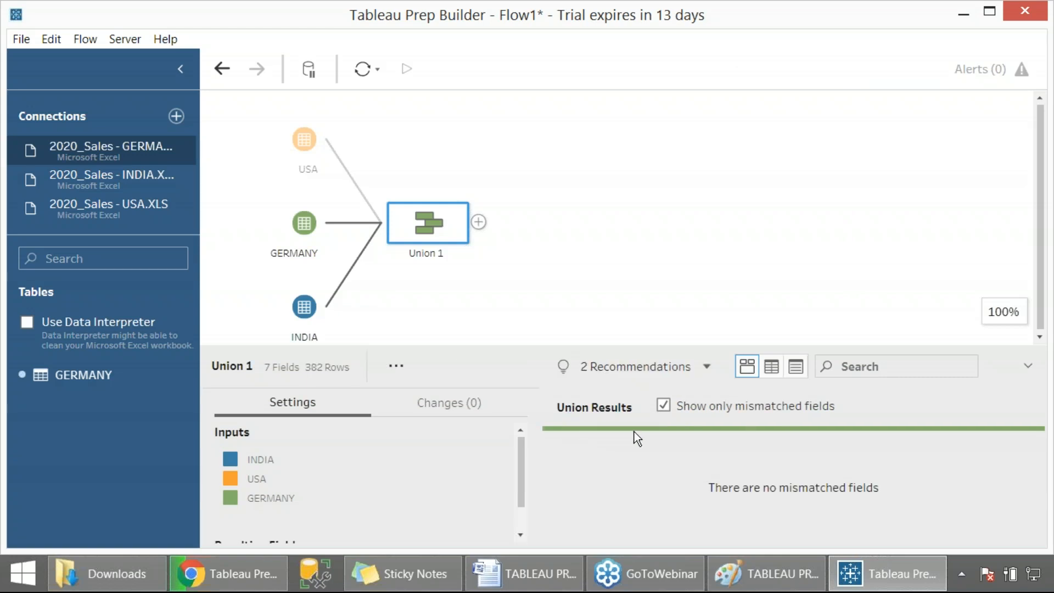
click(662, 406)
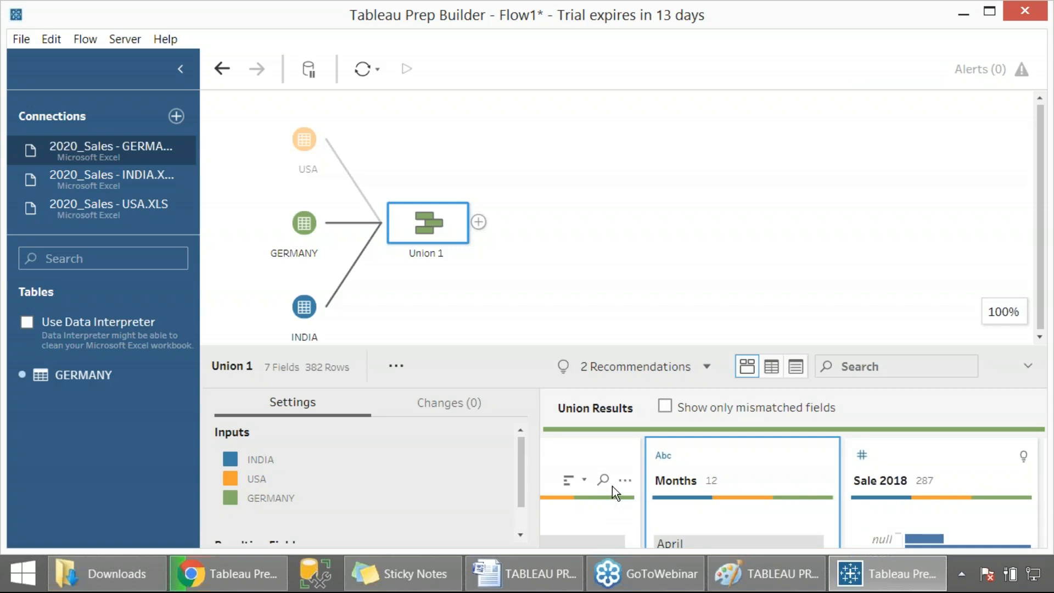
right_click(612, 486)
click(611, 486)
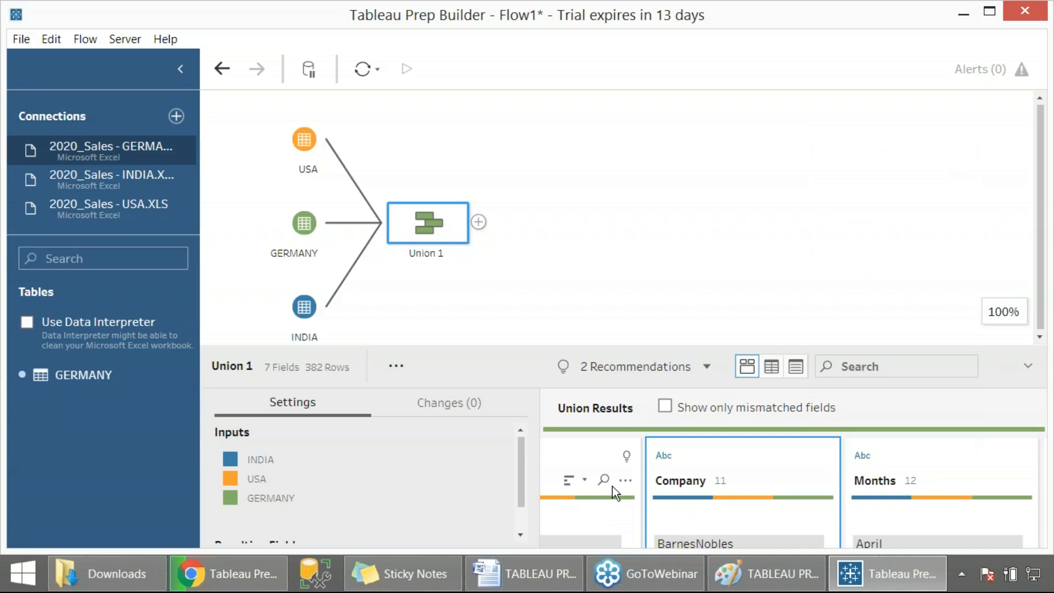
drag(619, 345, 621, 300)
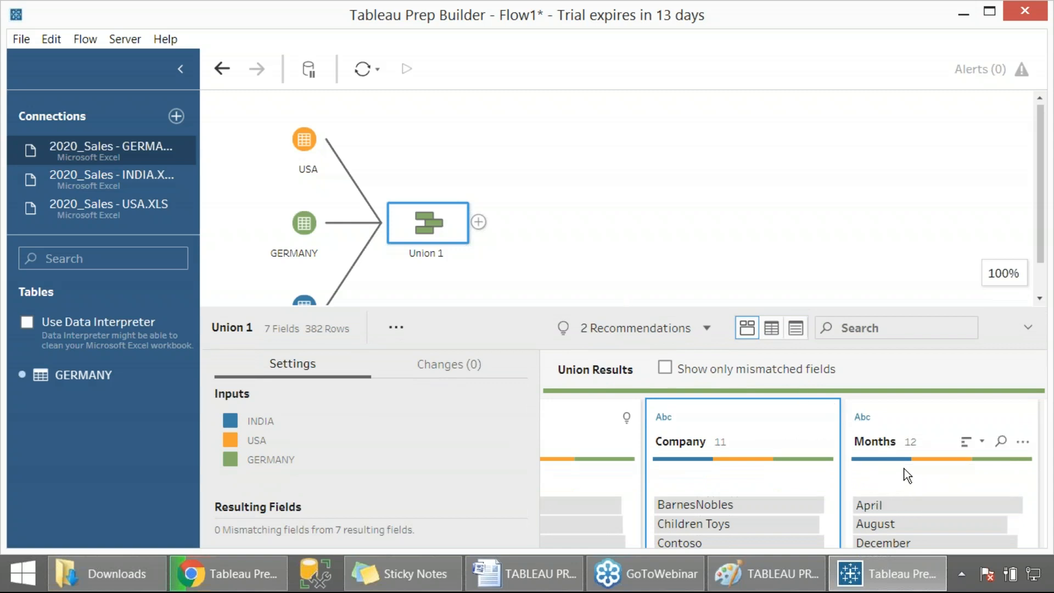
click(911, 415)
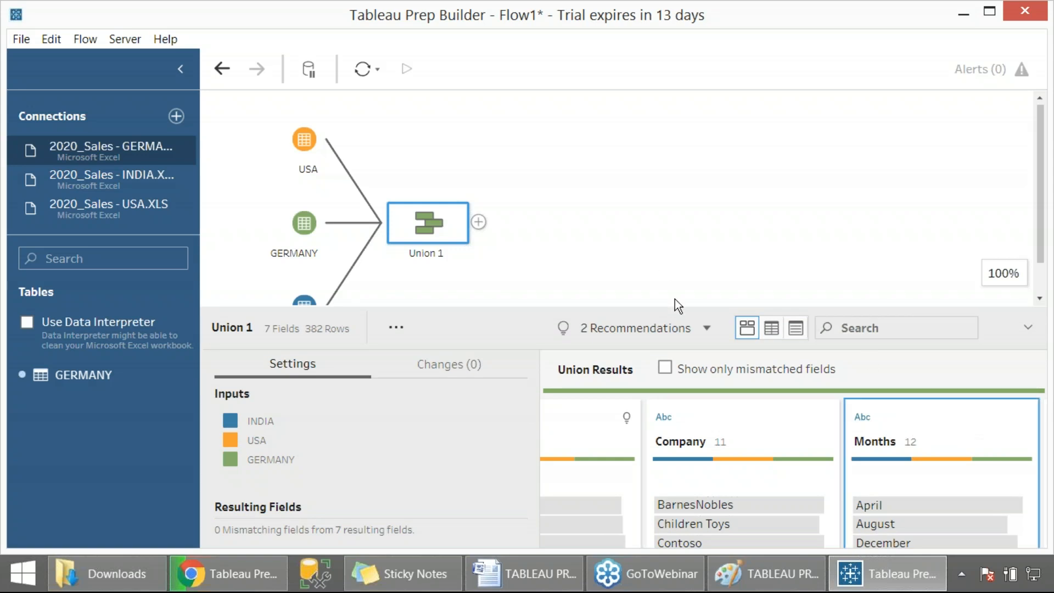
- Capture a screenshot of Union 1's step menu and preview the step in Tableau Desktop
click(441, 211)
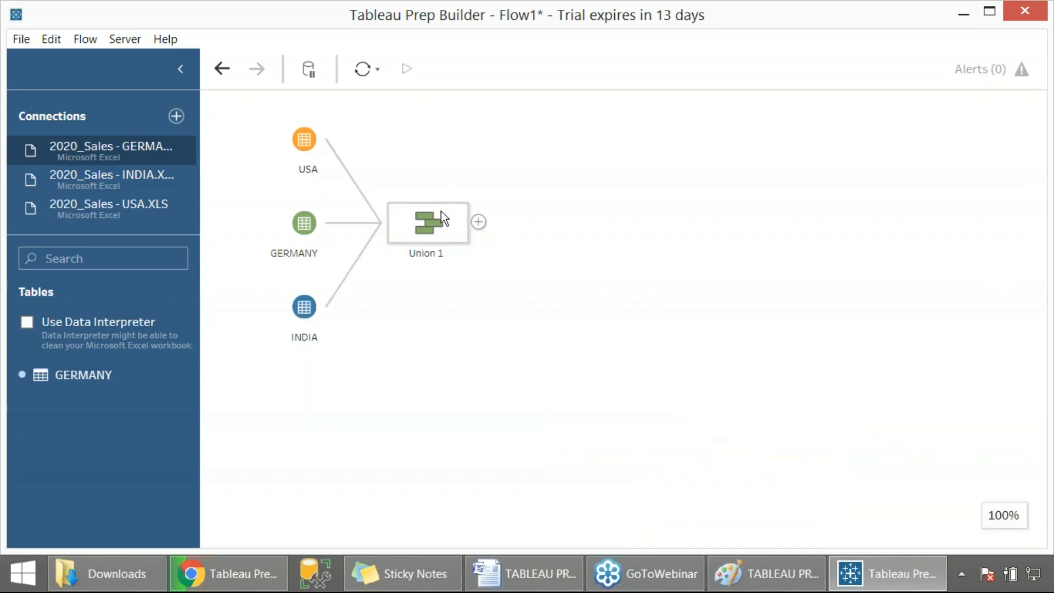
click(440, 211)
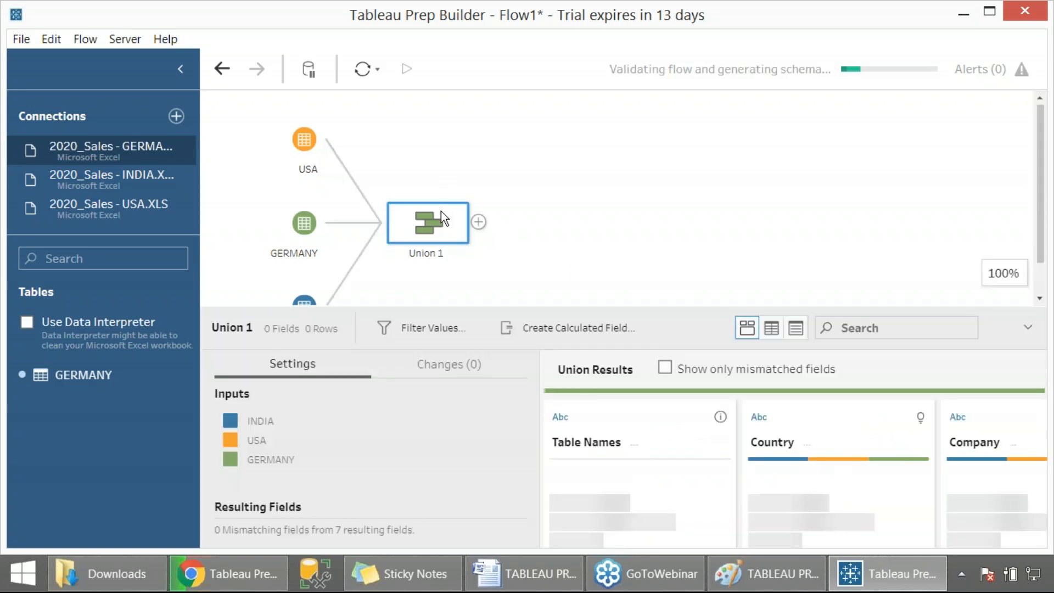
right_click(482, 223)
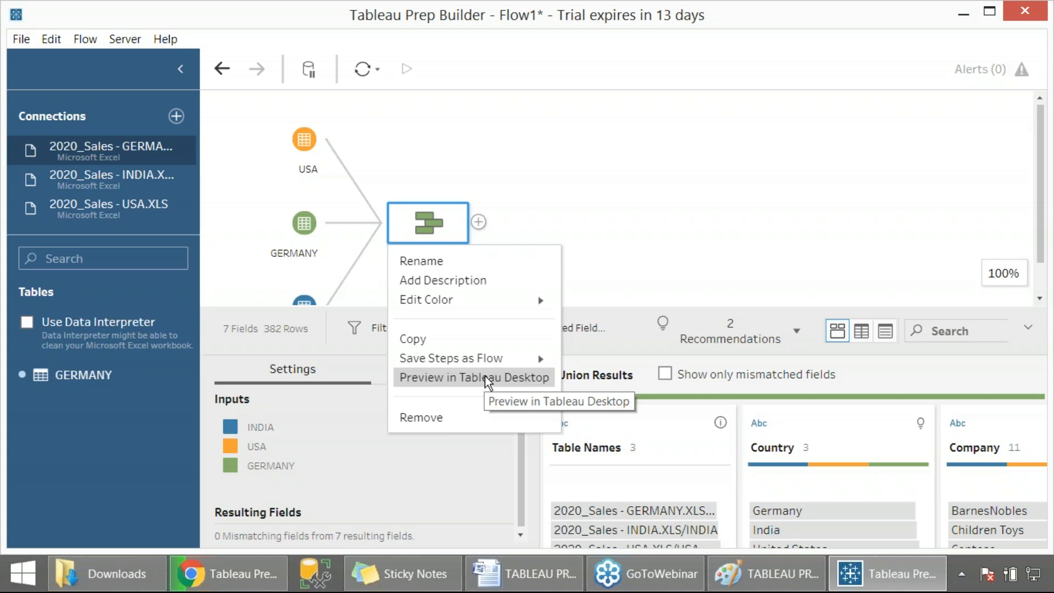
key(Print)
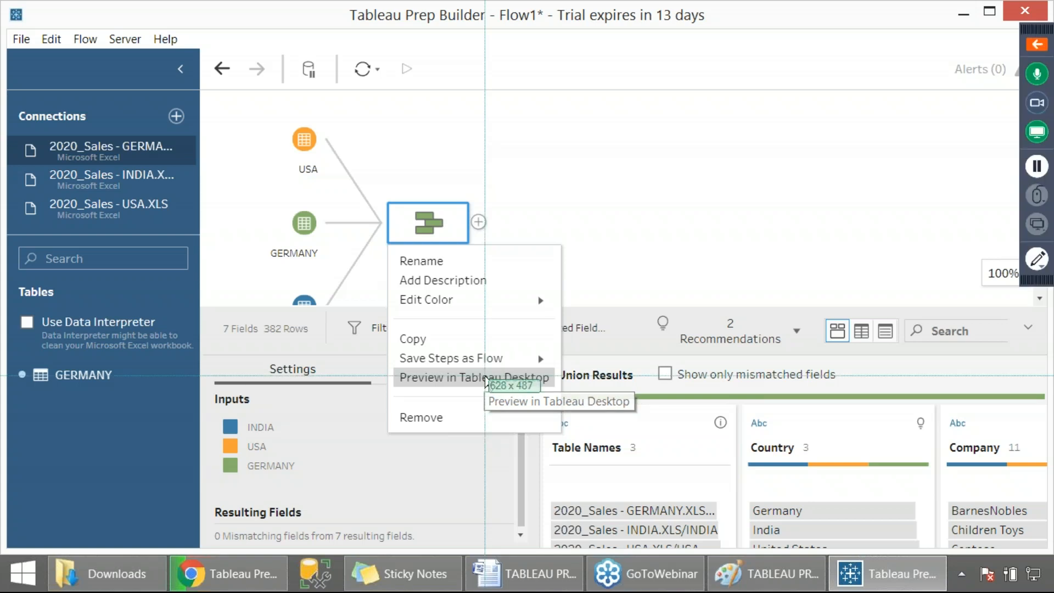
mouse_move(0, 0)
mouse_down()
mouse_move(477, 270)
mouse_move(711, 430)
mouse_move(929, 535)
mouse_up()
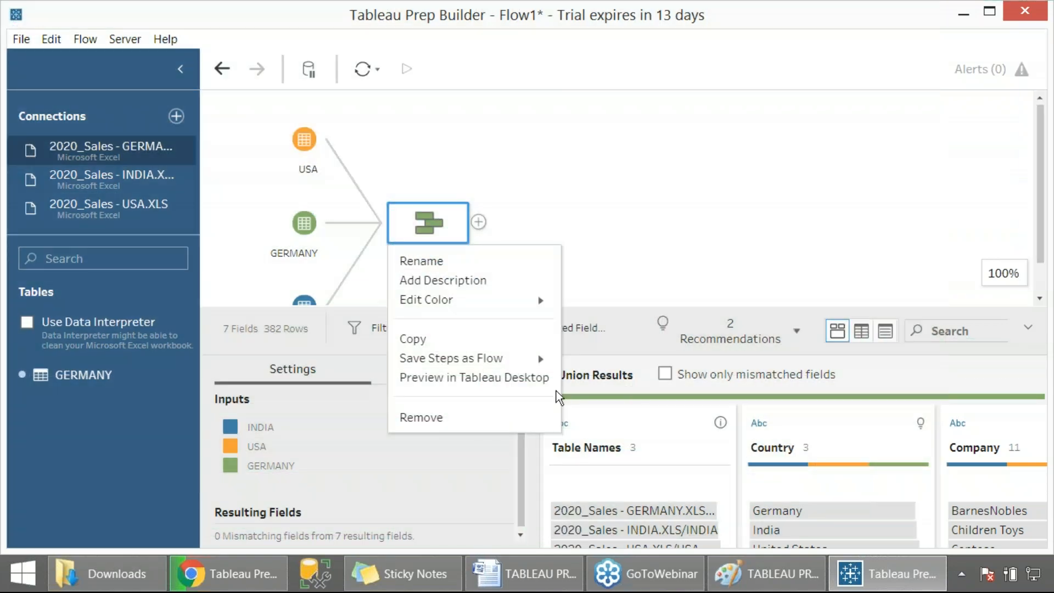
click(480, 375)
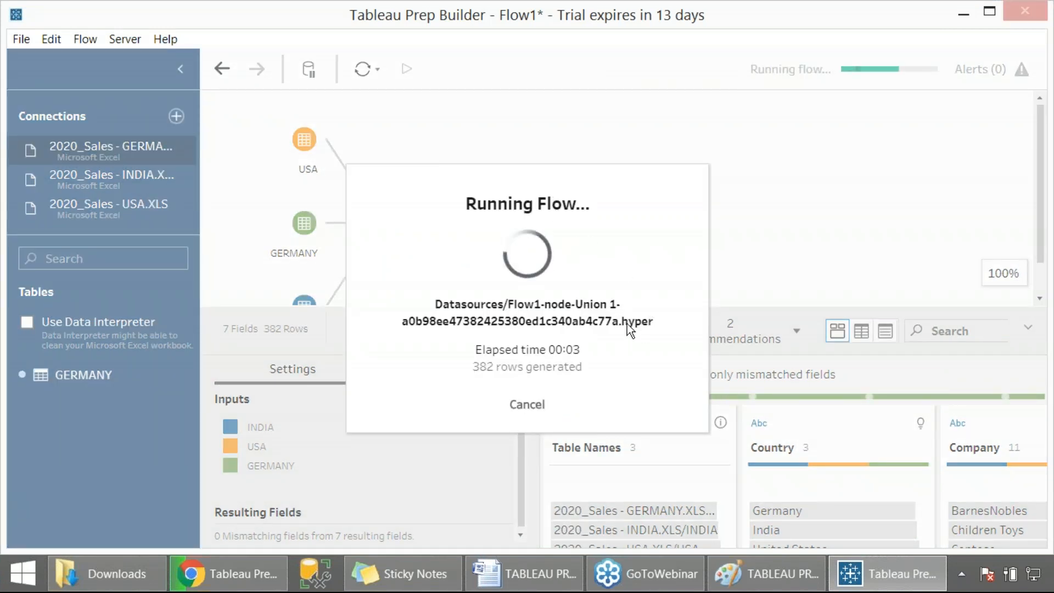
- Capture screenshots of the flow-run progress and the Tableau Desktop launch screen
key(Print)
drag(366, 176, 706, 448)
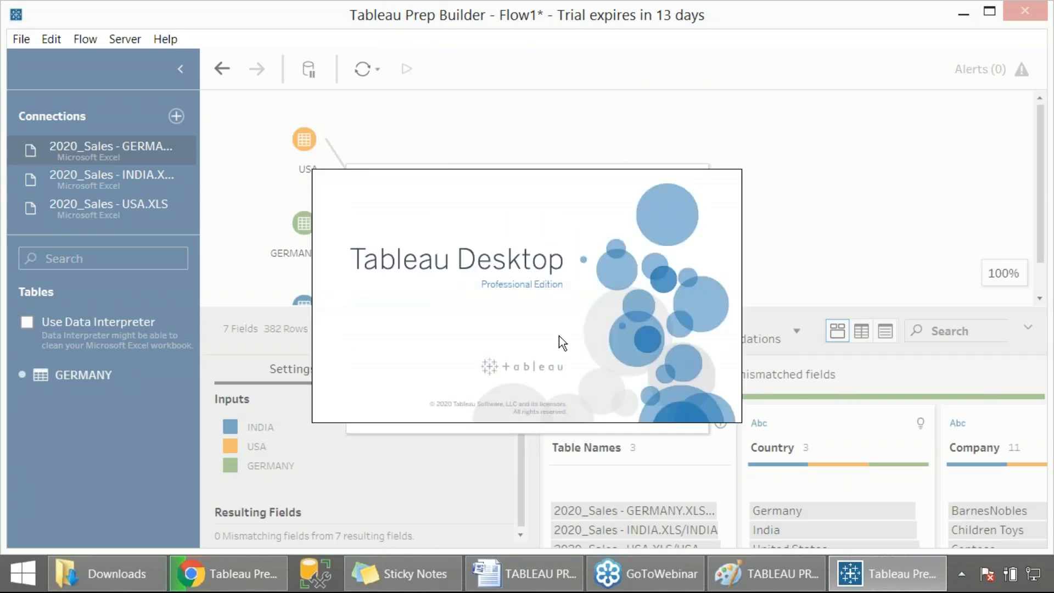
key(Print)
drag(2, 2, 1002, 530)
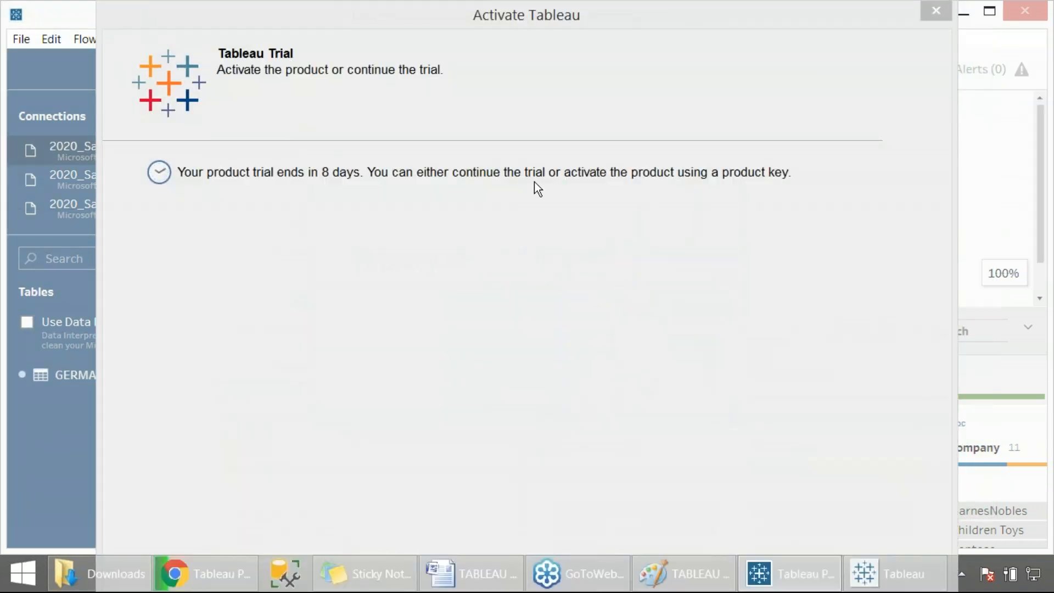
- Close the Activate Tableau trial dialog and switch to the Tableau Desktop window
click(945, 11)
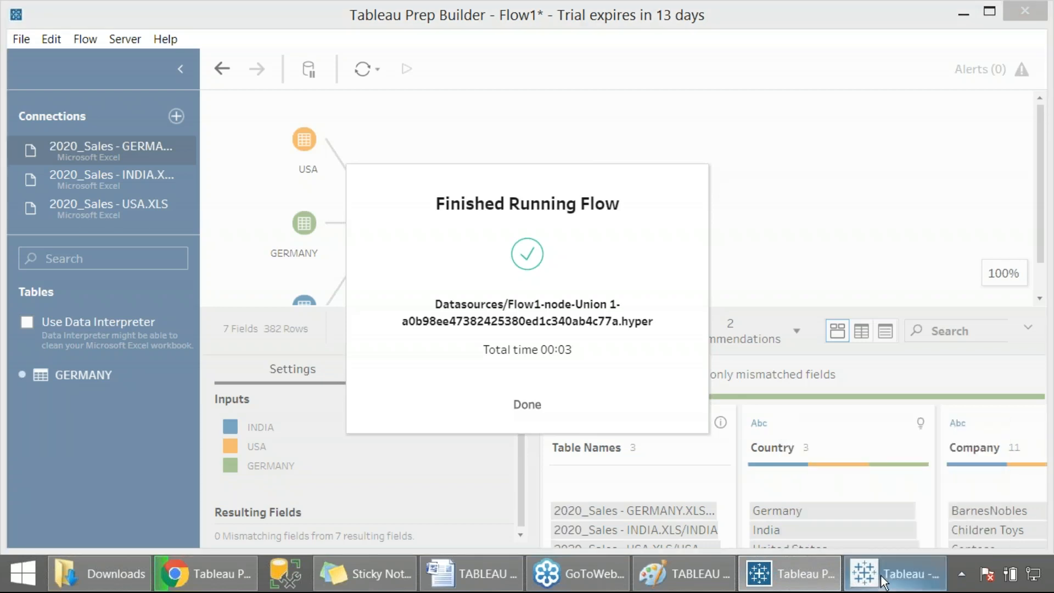
click(881, 575)
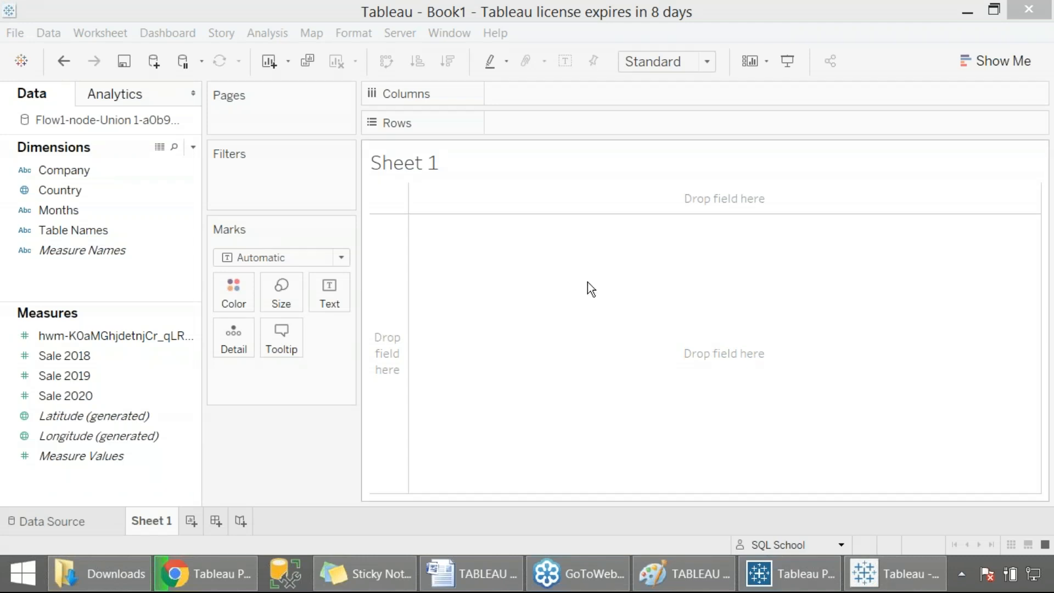
- Capture a screenshot of the blank worksheet, then review the union extract's rows on the data source page
key(Print)
drag(2, 1, 900, 475)
click(64, 525)
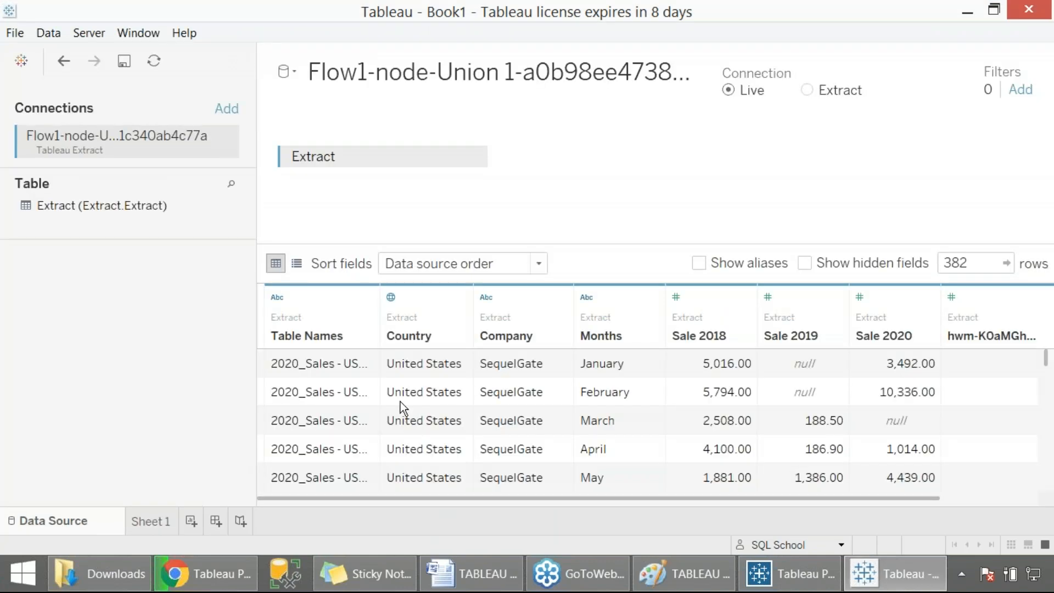
scroll(437, 379, down, 15)
scroll(439, 393, down, 20)
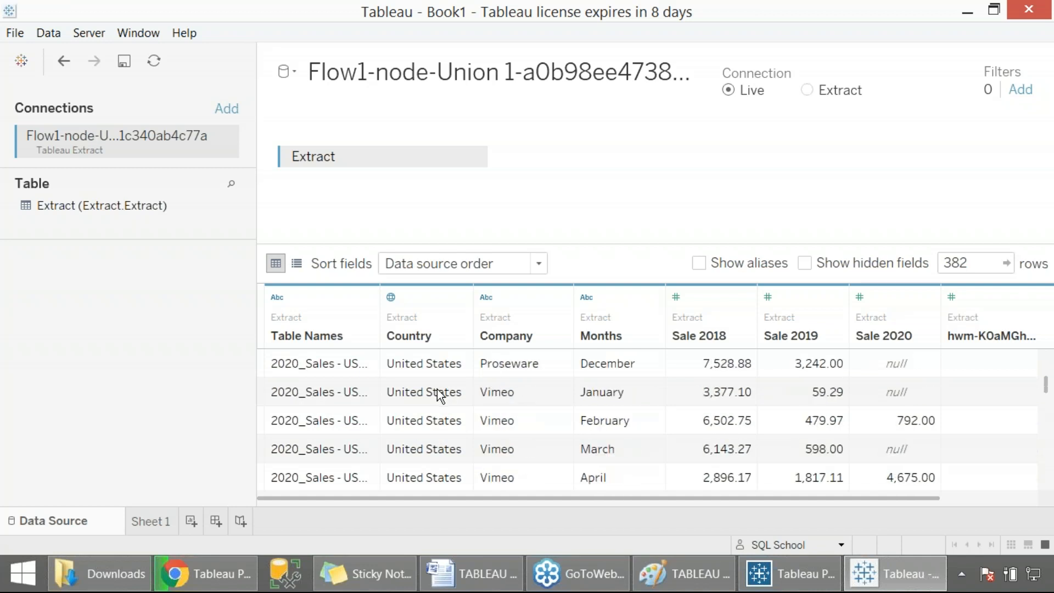
scroll(437, 390, down, 20)
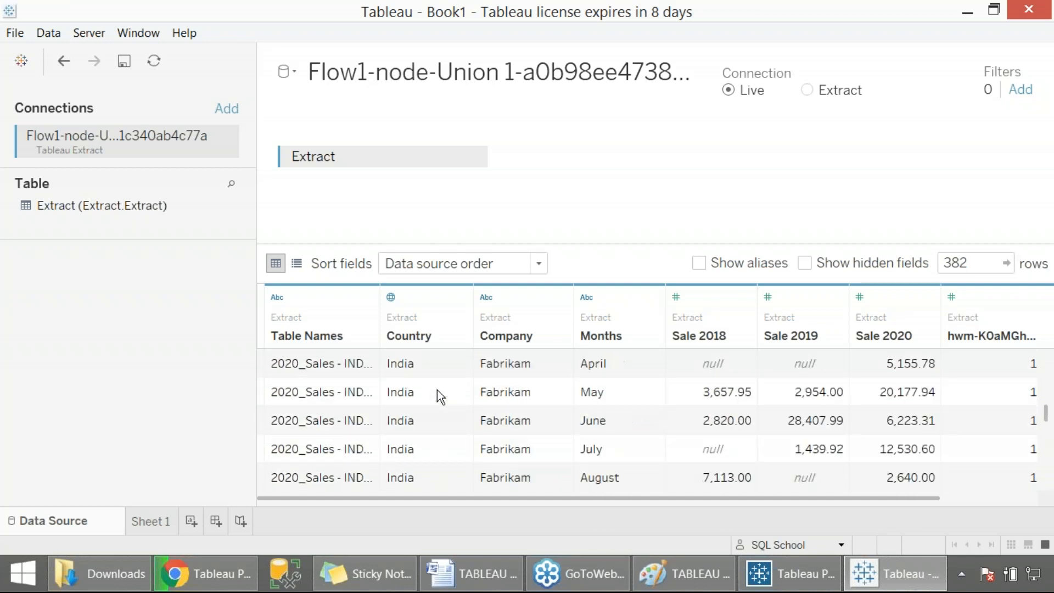
scroll(437, 393, down, 20)
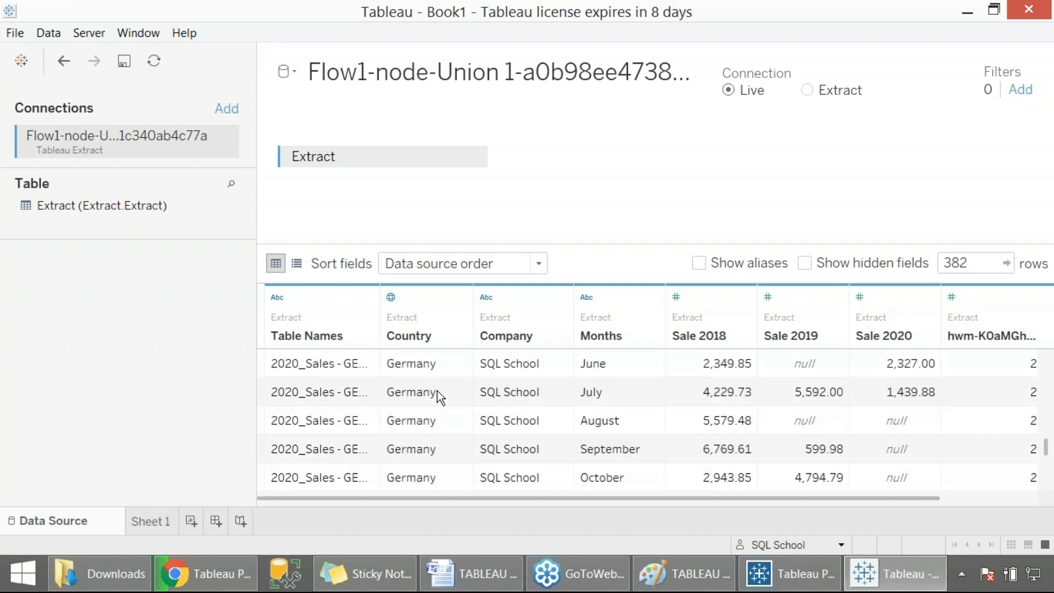
scroll(438, 393, up, 10)
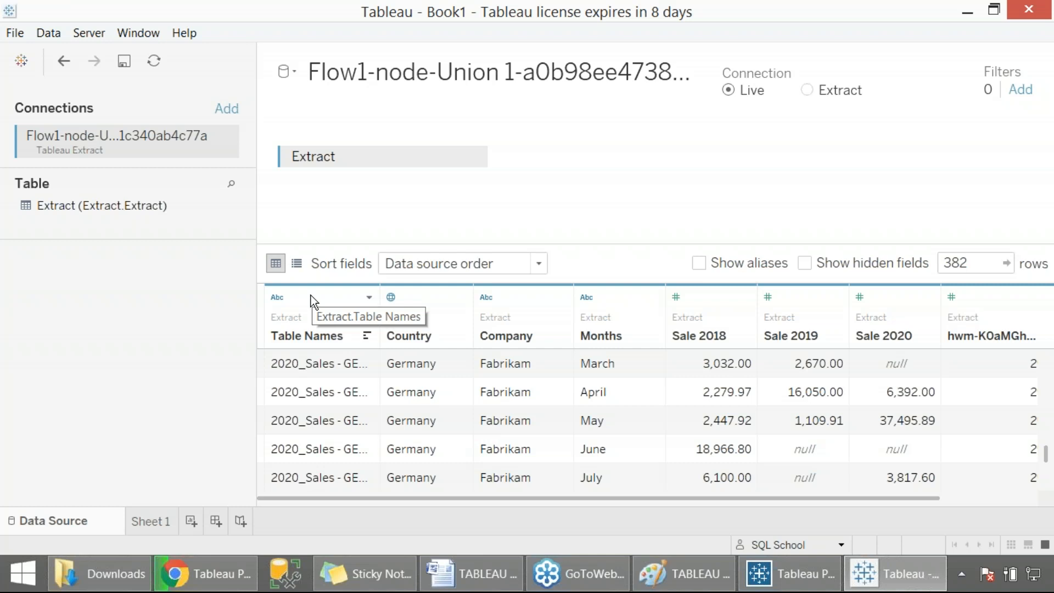
scroll(318, 423, up, 10)
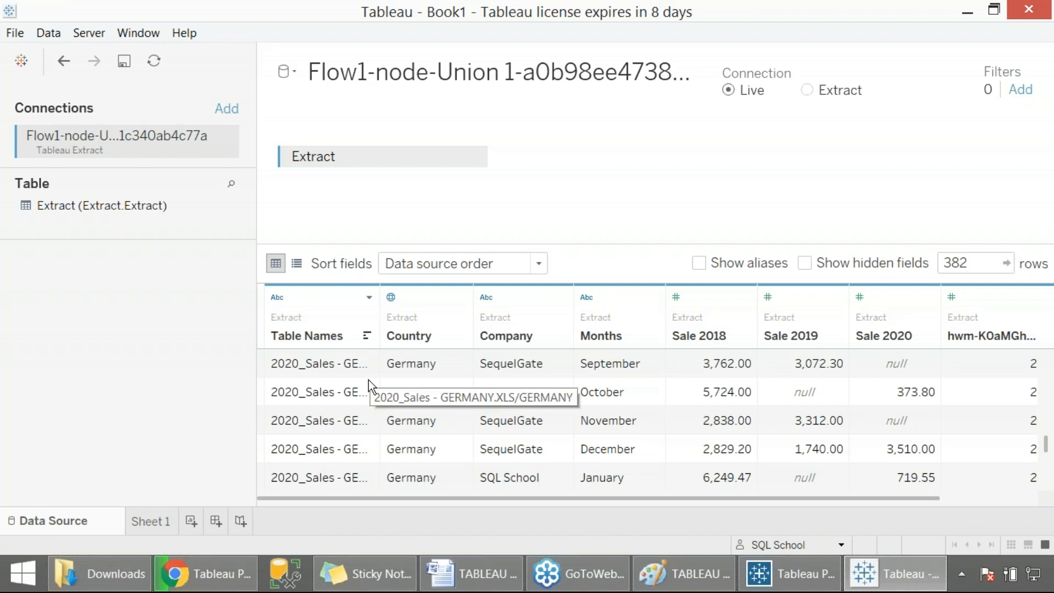
- Select Company, Country, Months, Sale 2018, Sale 2019 and Sale 2020 and build a text table with Show Me
click(149, 525)
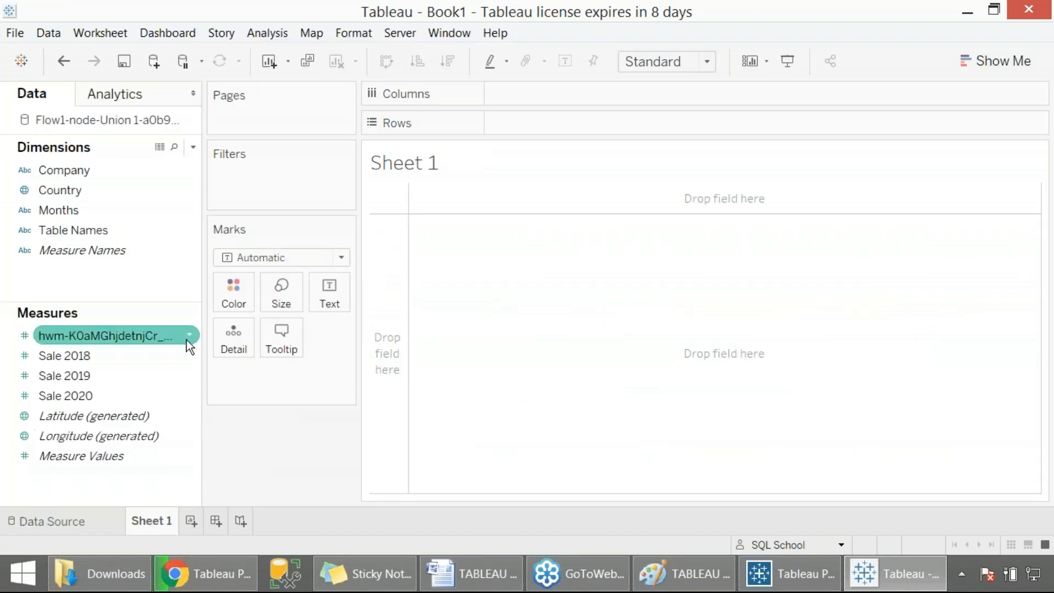
click(69, 194)
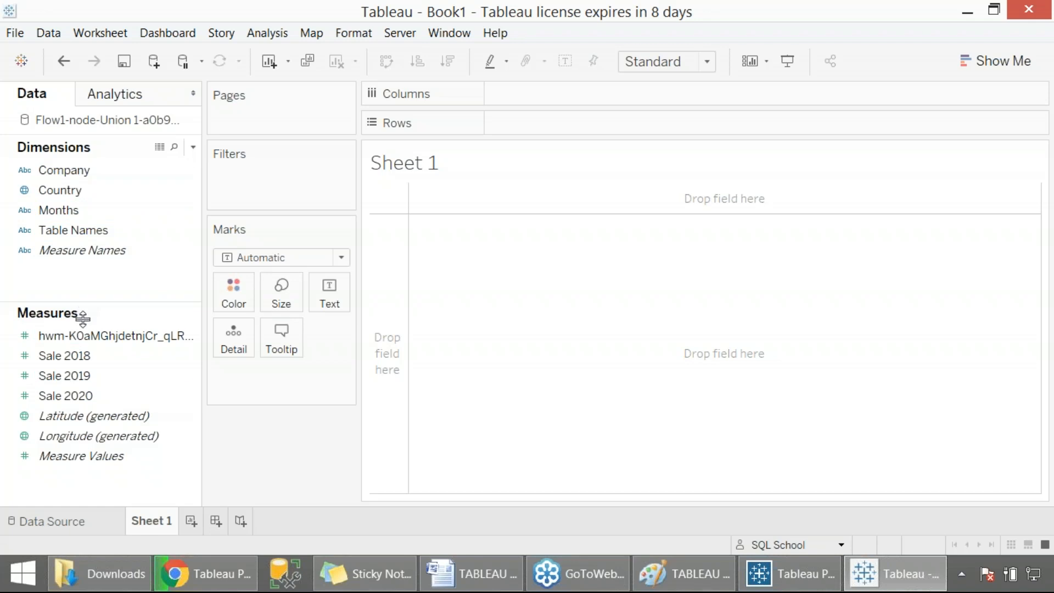
click(70, 193)
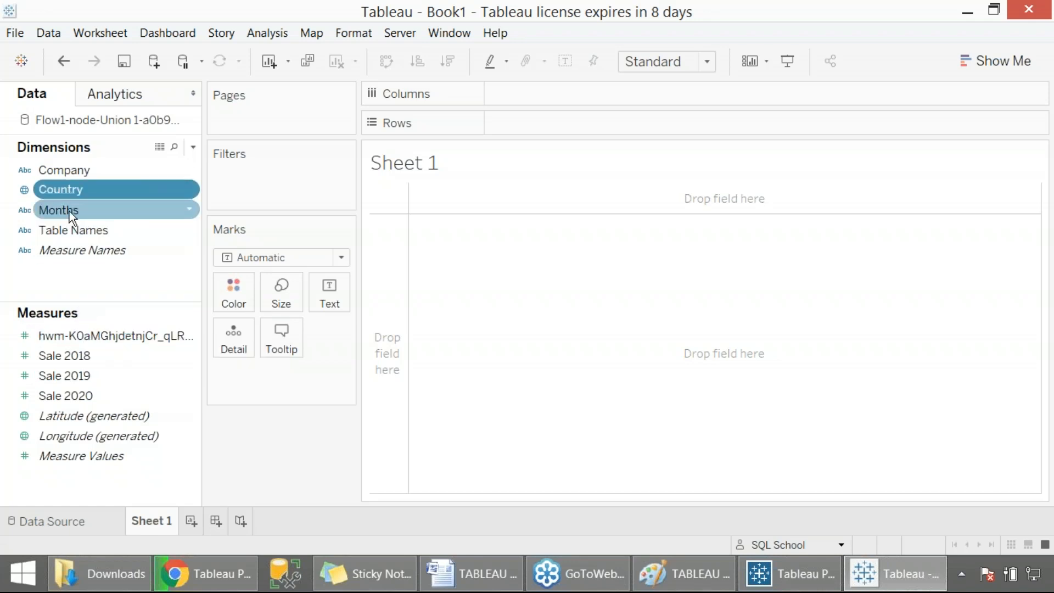
ctrl+click(75, 171)
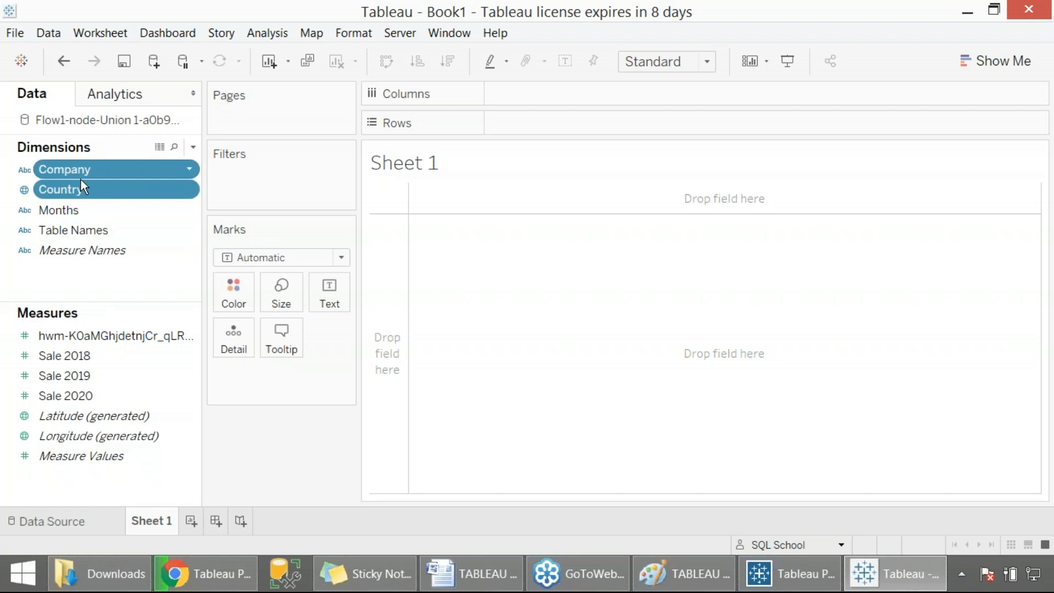
ctrl+click(79, 210)
ctrl+click(71, 359)
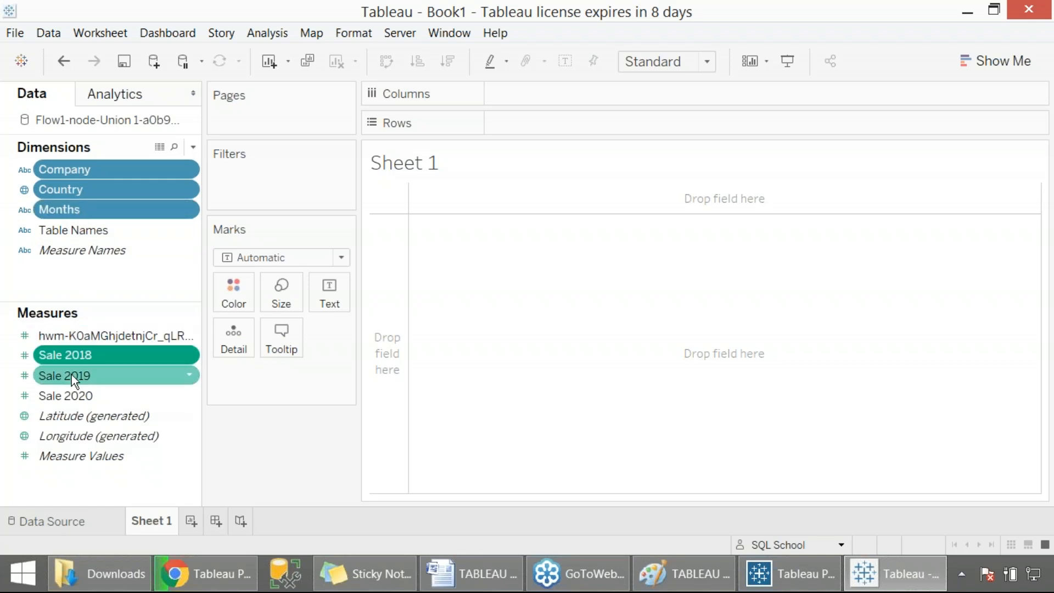
ctrl+click(72, 374)
ctrl+click(71, 396)
click(973, 67)
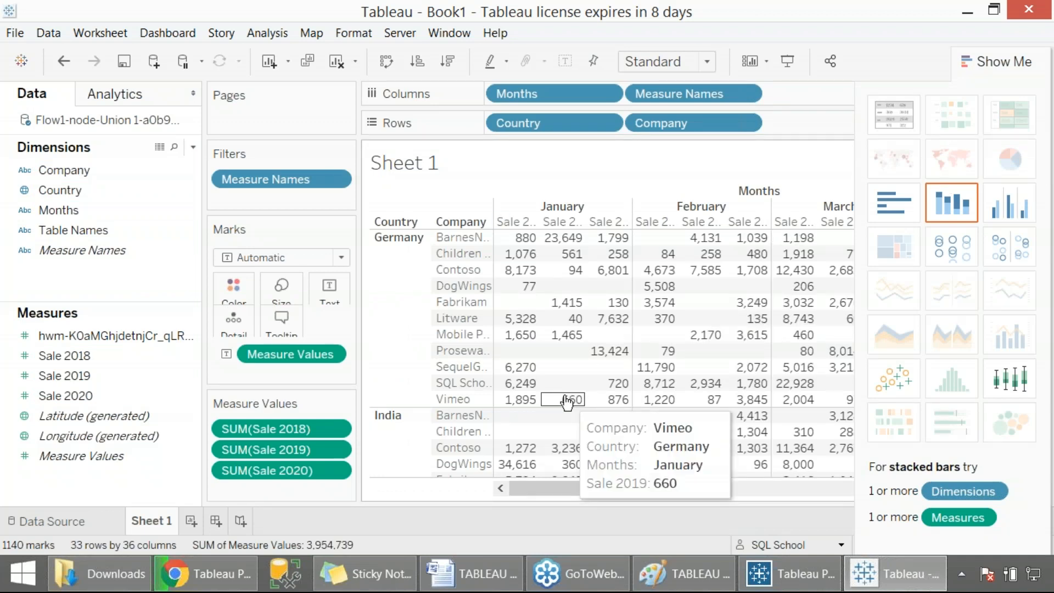
- Switch to Prep Builder and close the Finished Running Flow dialog
click(777, 580)
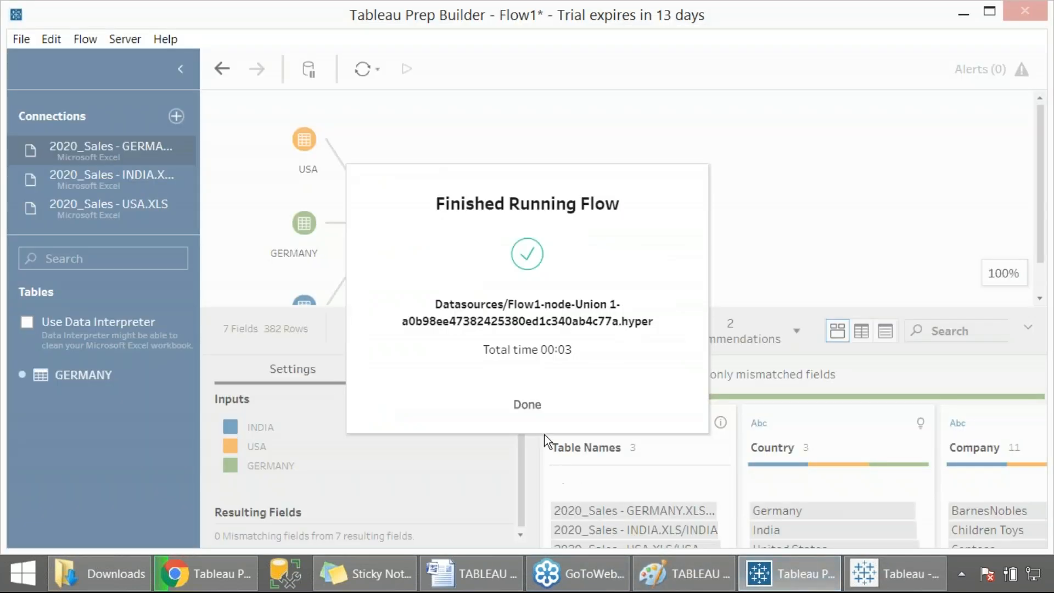
click(535, 410)
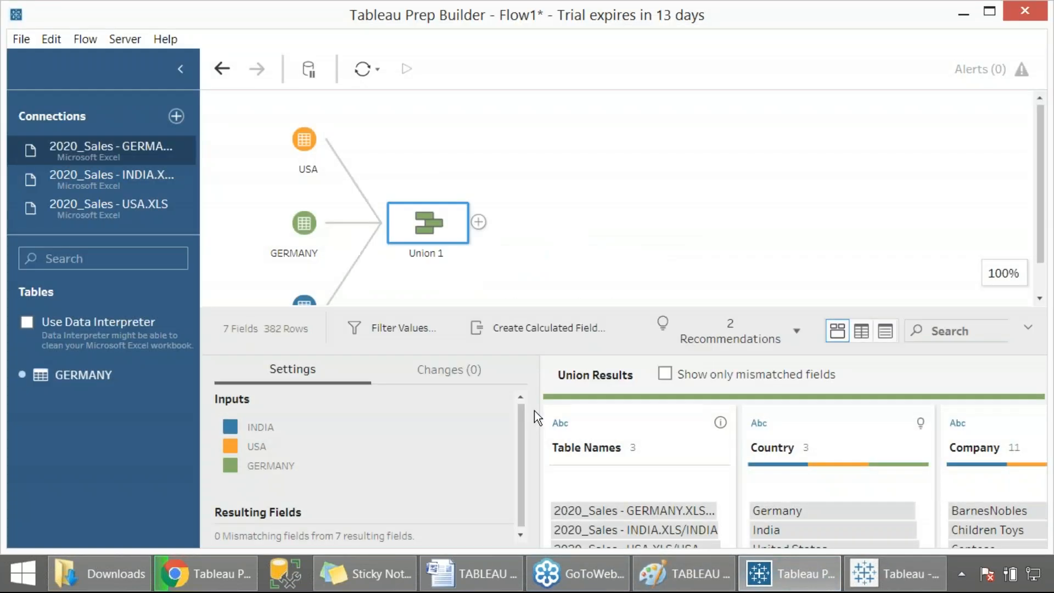
click(624, 413)
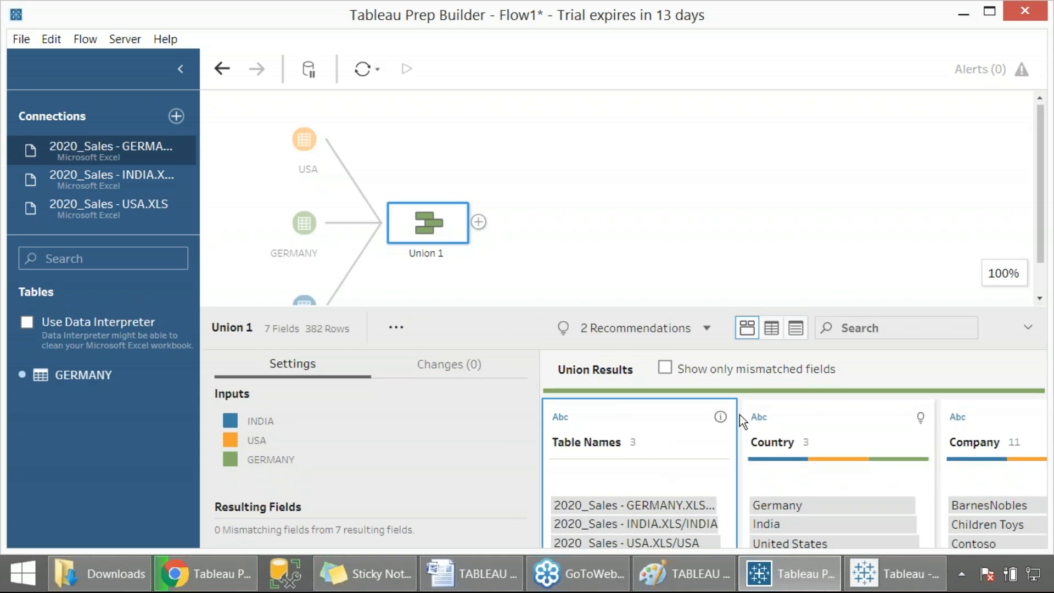
- Open the Table Names field's menu in the union results, capture a screenshot, and remove the field
click(720, 442)
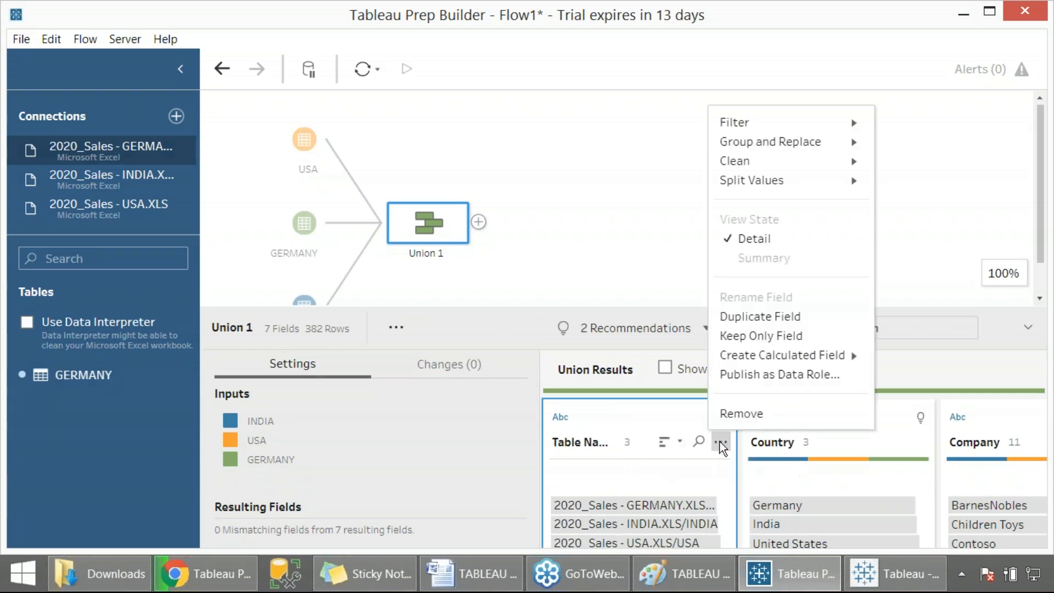
key(Print)
drag(1, 1, 913, 528)
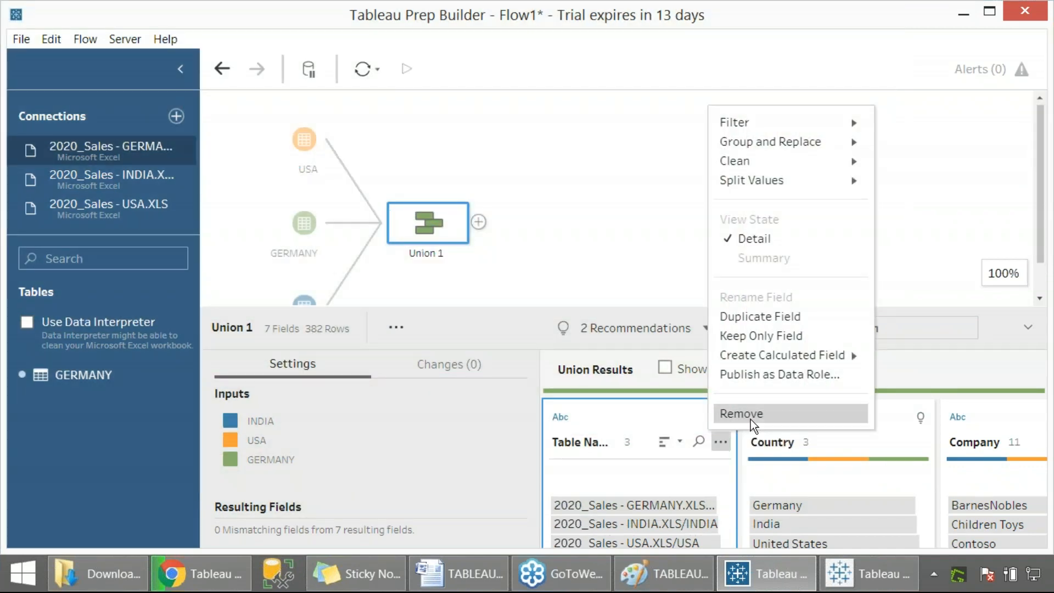
click(750, 420)
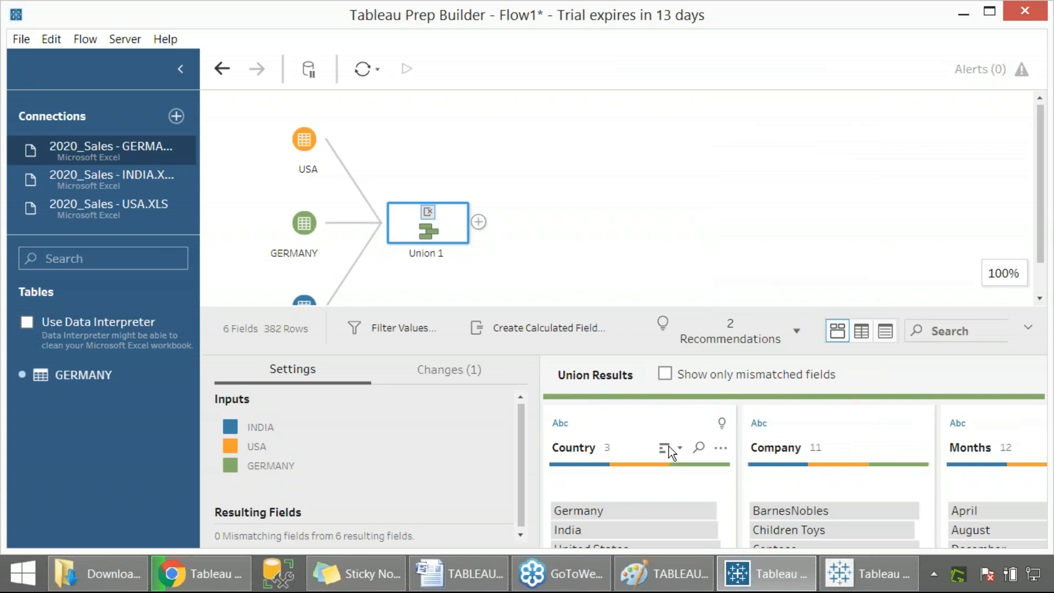
- Capture a screenshot of Union 1's add menu and add an Output step after it
mouse_move(430, 216)
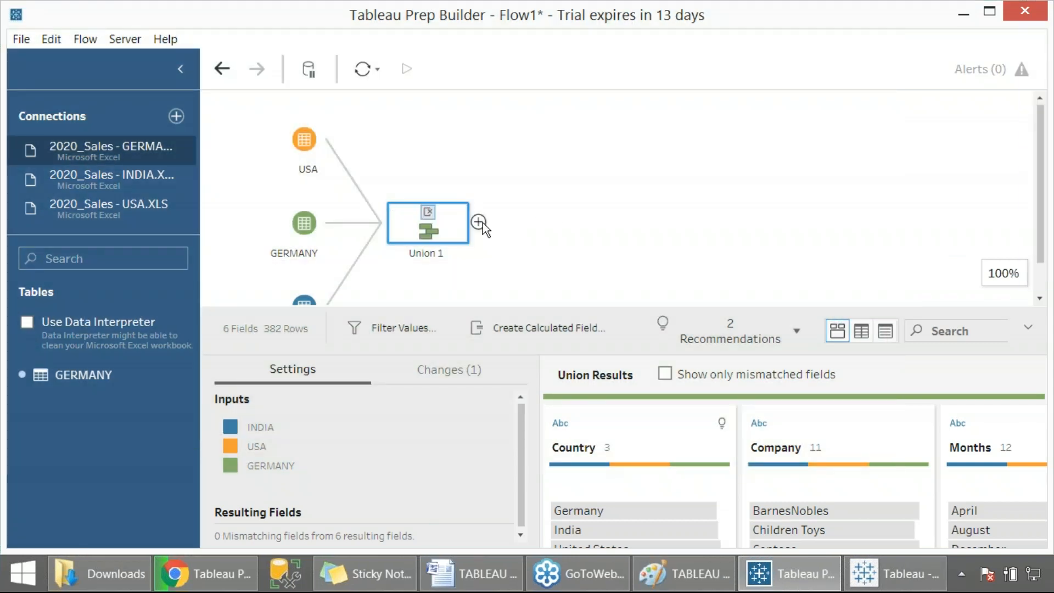
click(480, 223)
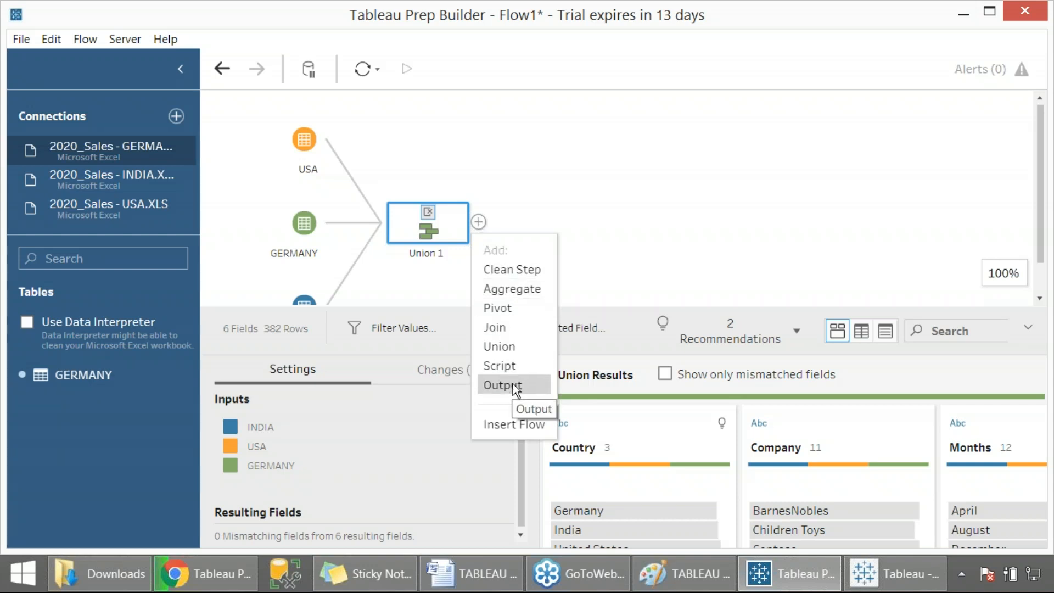
key(Print)
drag(1, 1, 1051, 590)
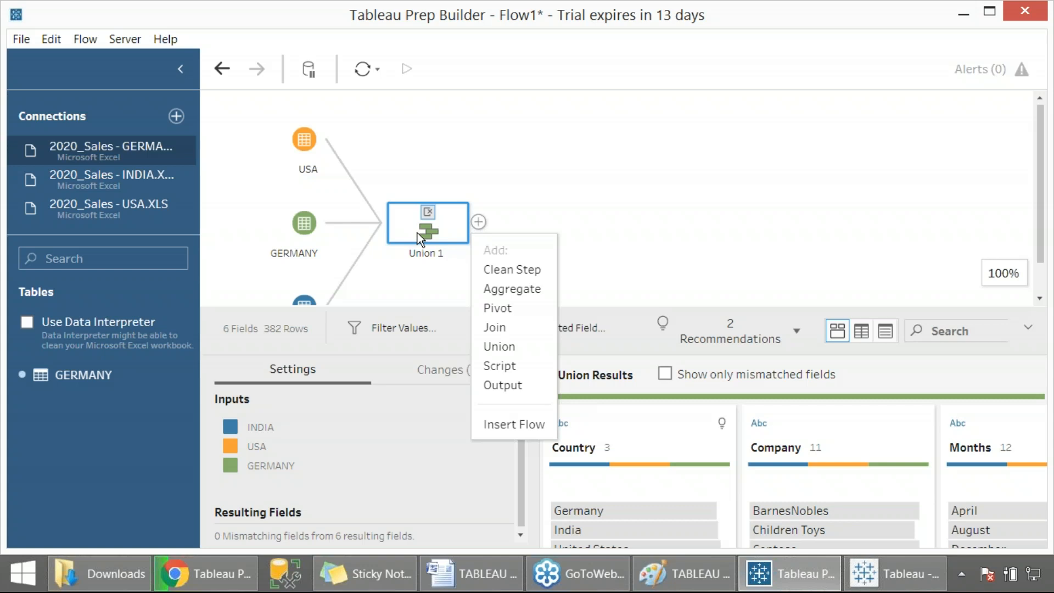
click(513, 385)
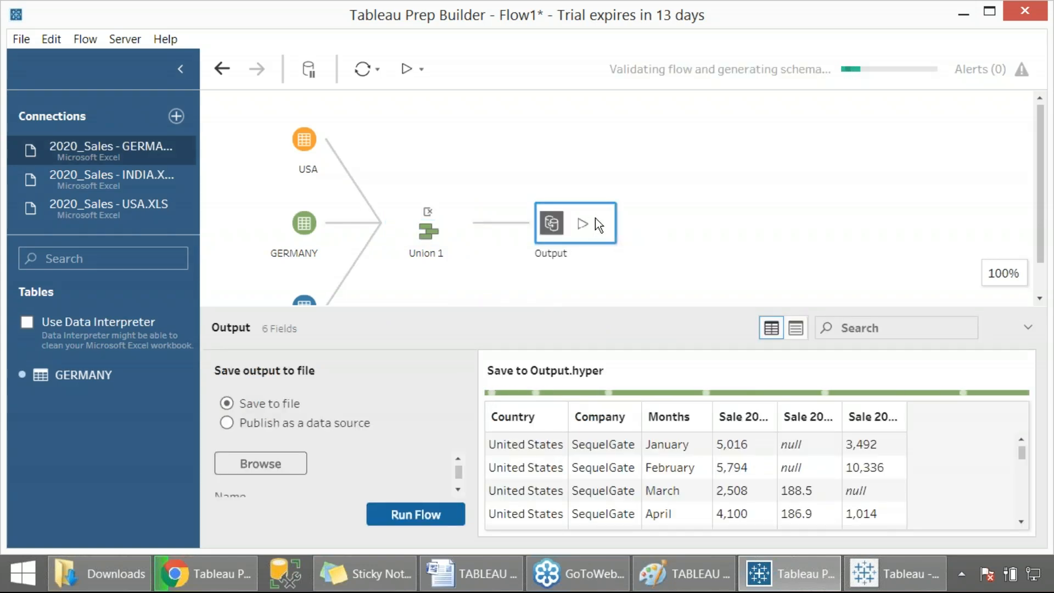
- Capture a screenshot of the Output settings and switch the output to Publish as a data source
key(Print)
drag(0, 0, 927, 484)
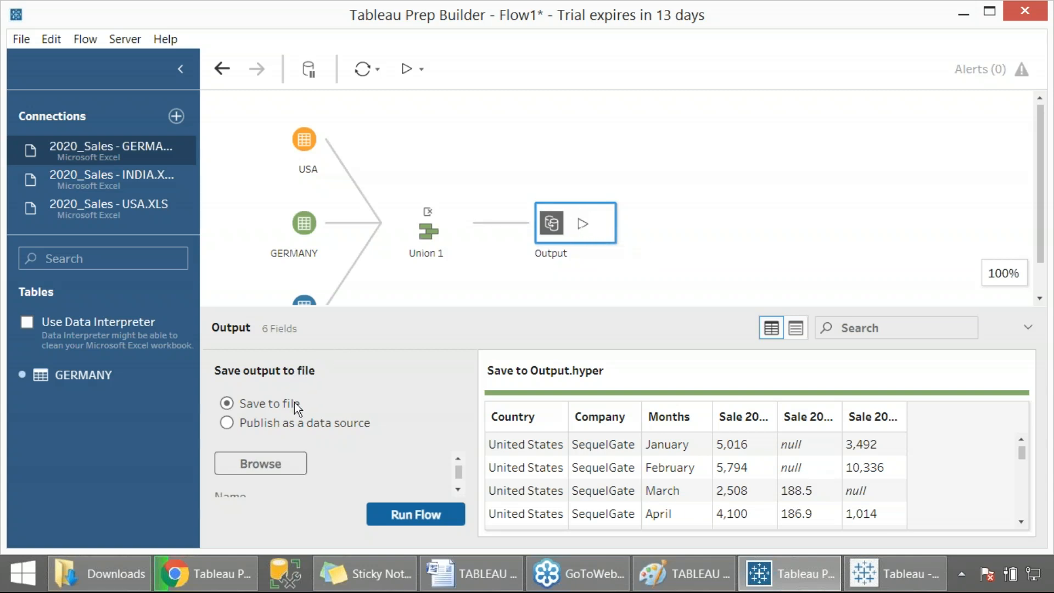
click(273, 424)
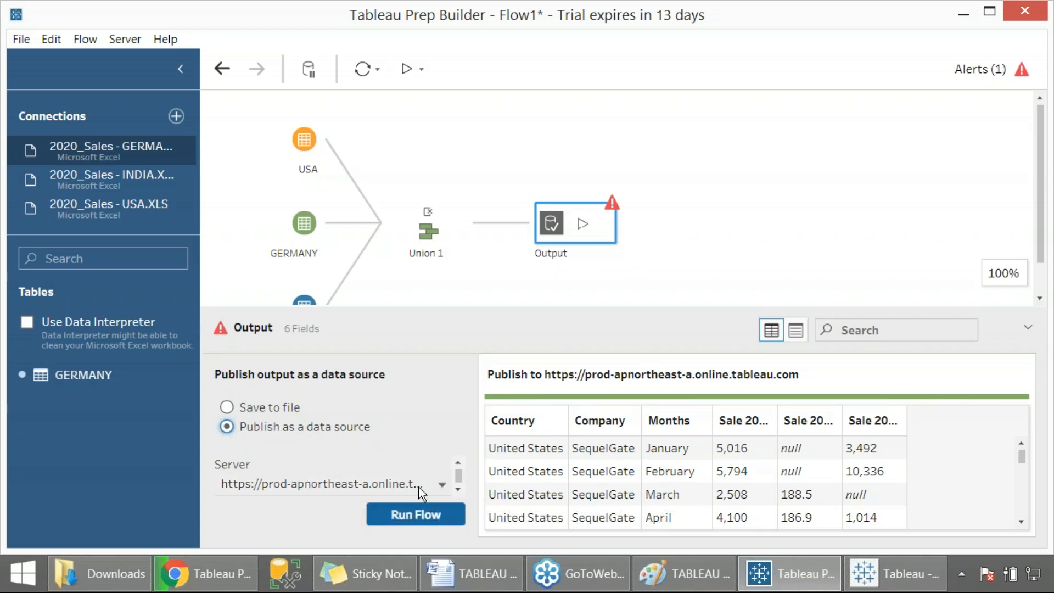
- Check the data-source diagram in the Word notes and return to Prep Builder
click(471, 574)
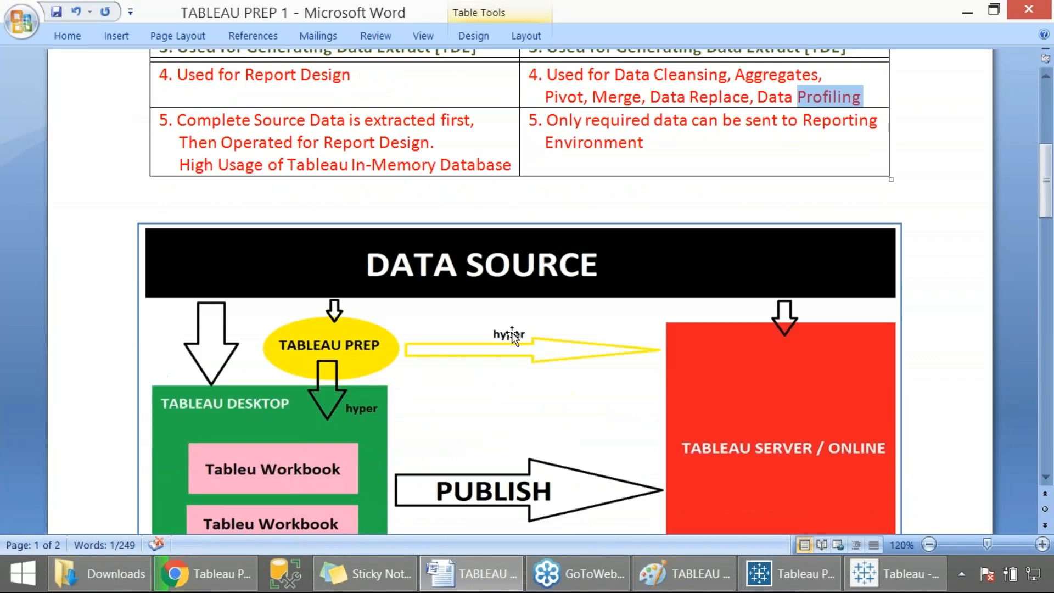
scroll(512, 332, down, 3)
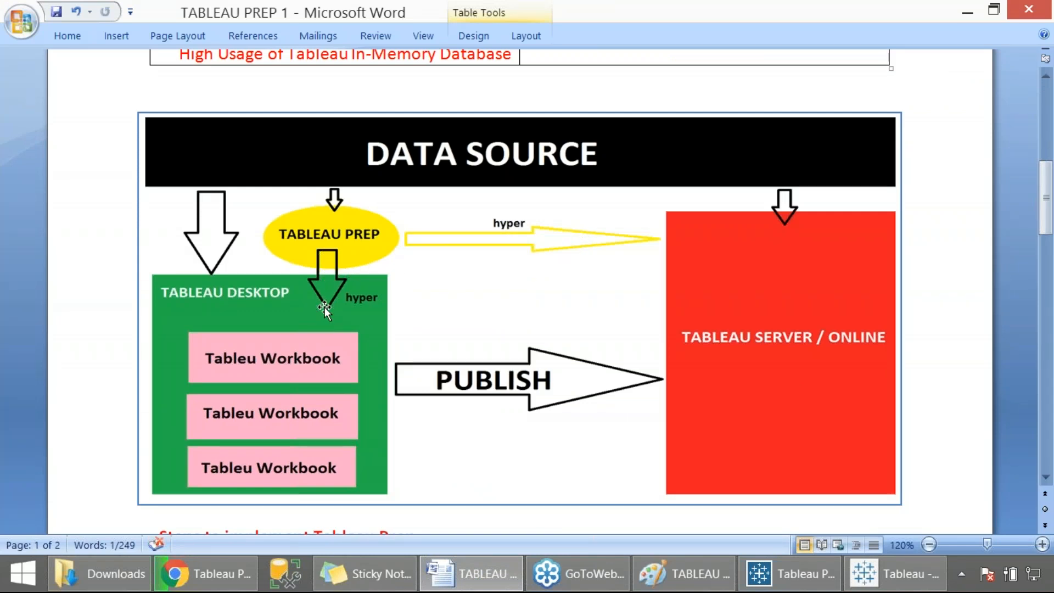
key(alt+Tab)
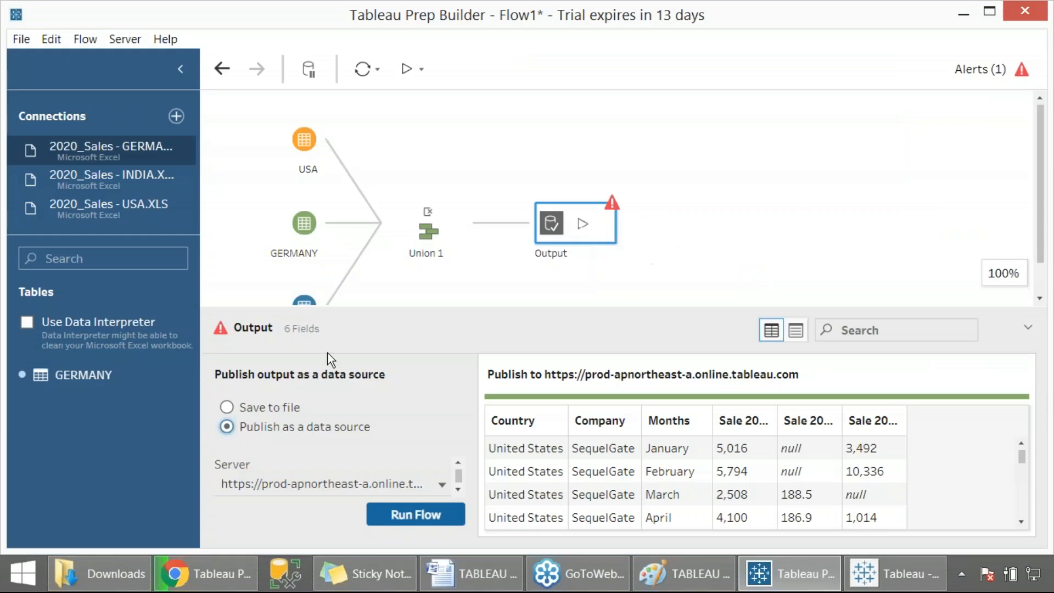
- Set the output back to Save to file and capture a screenshot of the Output settings
click(268, 409)
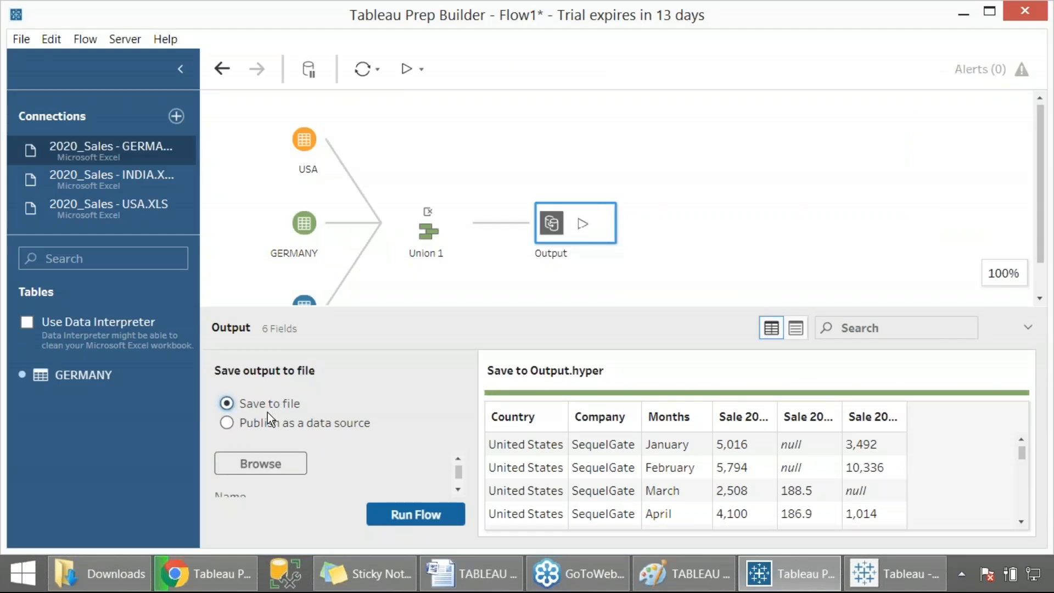
key(Print)
drag(1, 1, 766, 539)
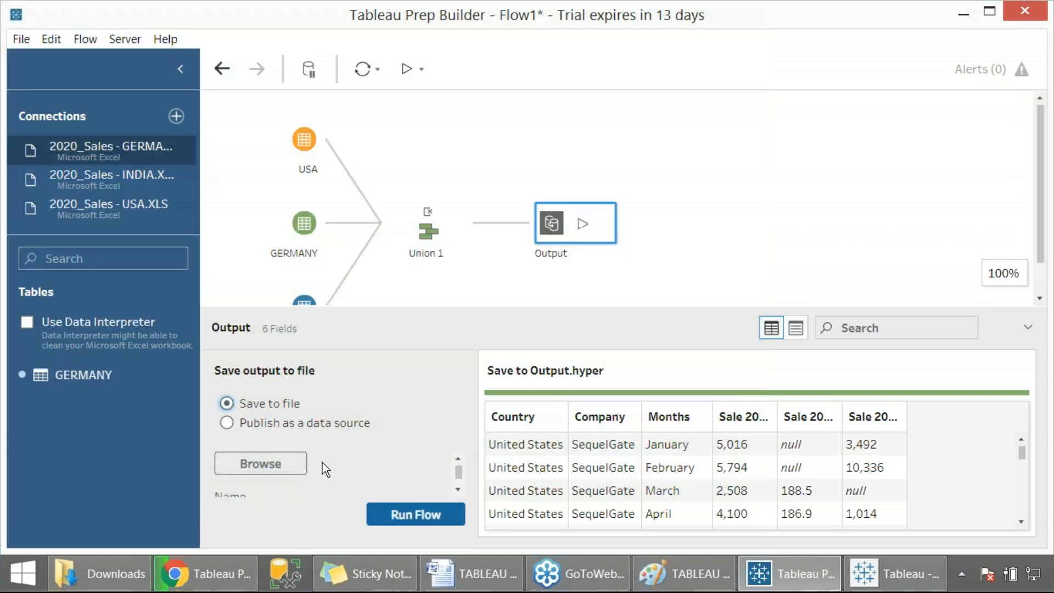
click(284, 466)
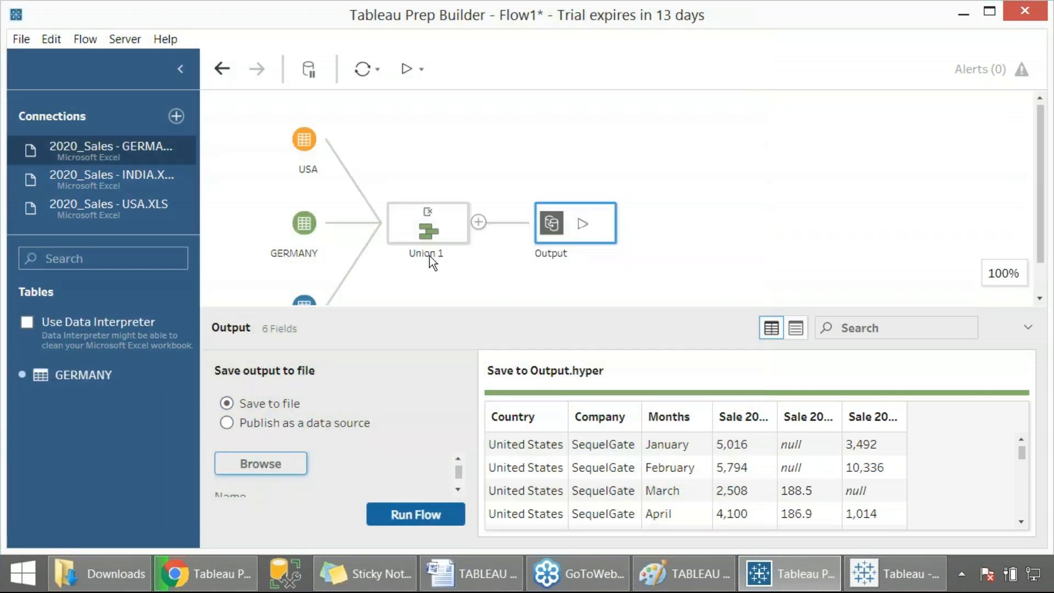
click(475, 225)
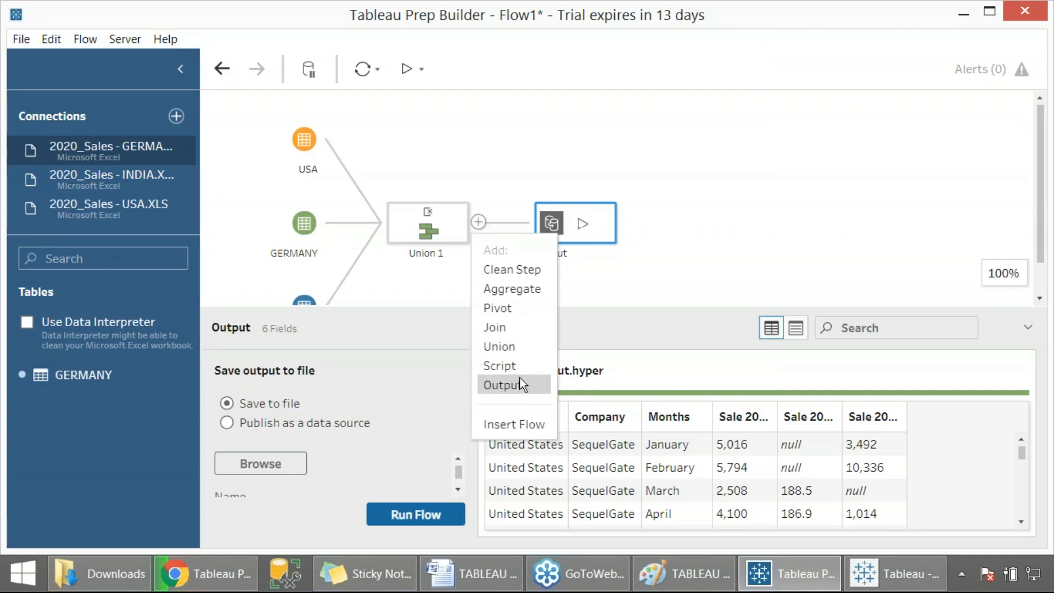
click(613, 226)
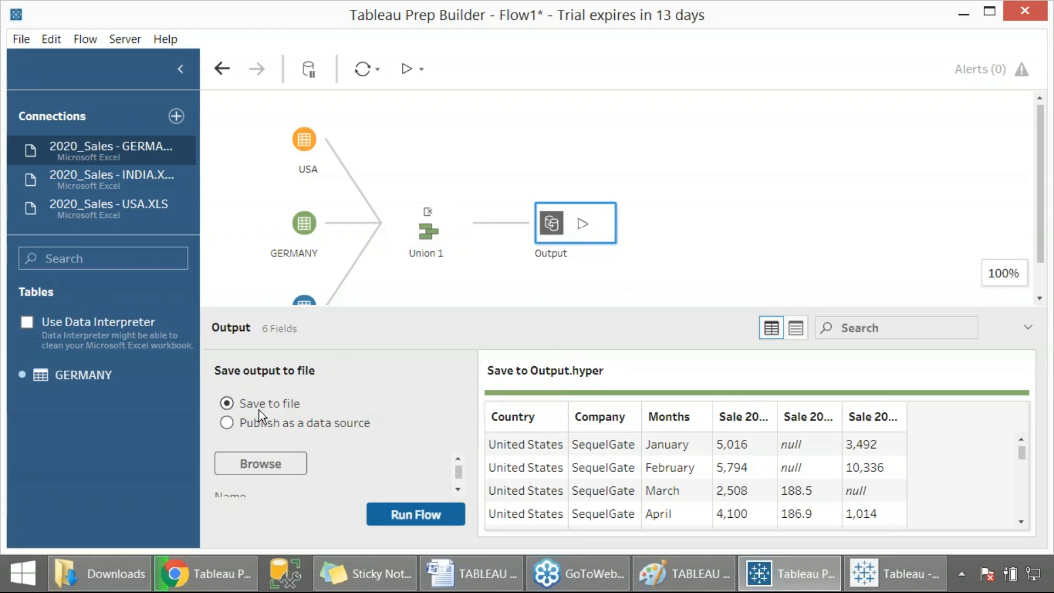
- Browse for the output location on the Desktop and name the extract file UnionOutputFromPrep
click(260, 464)
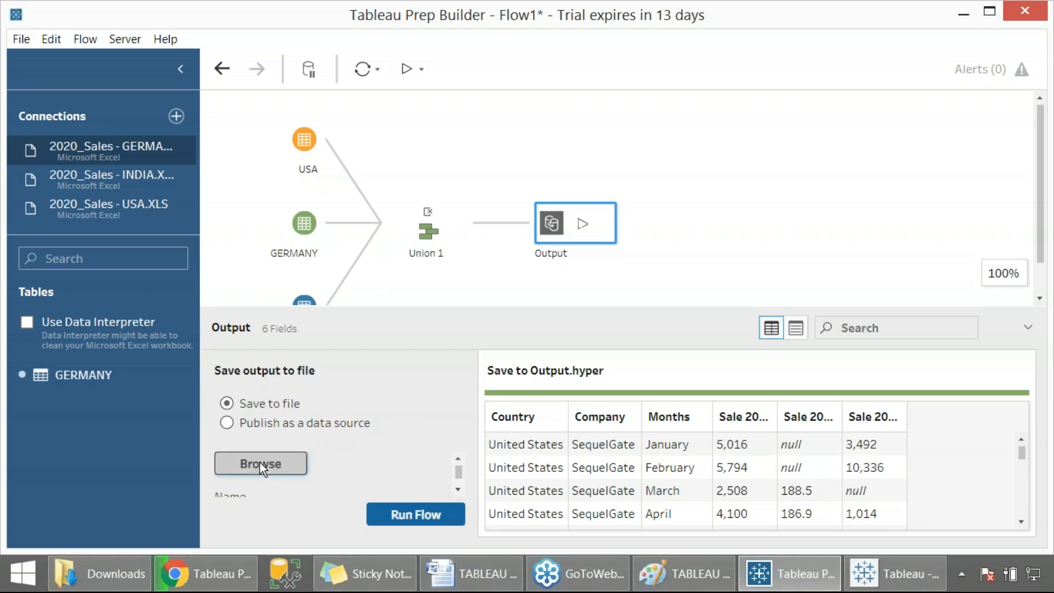
click(81, 175)
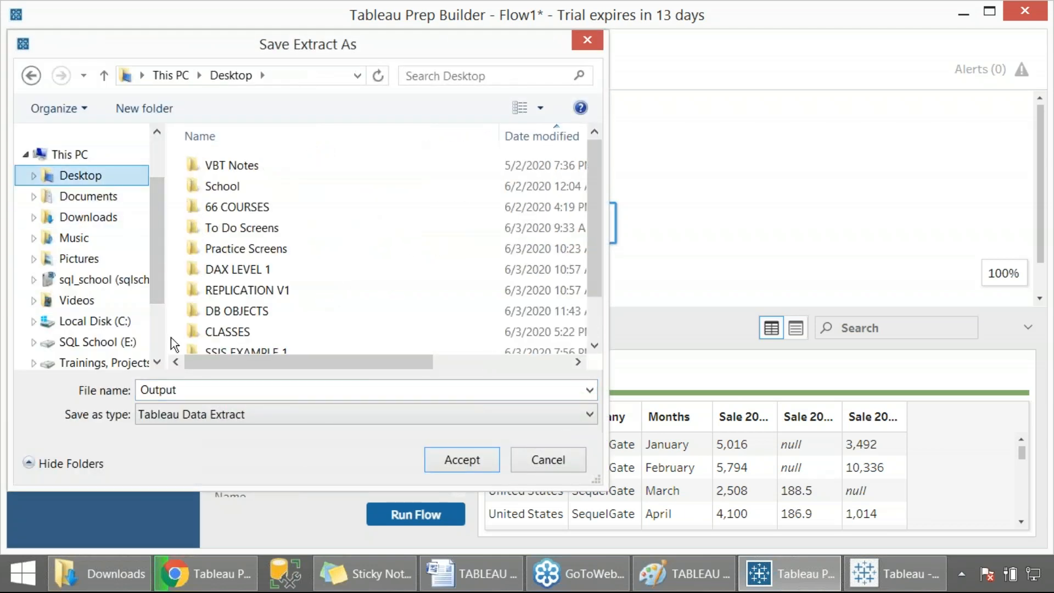
click(201, 390)
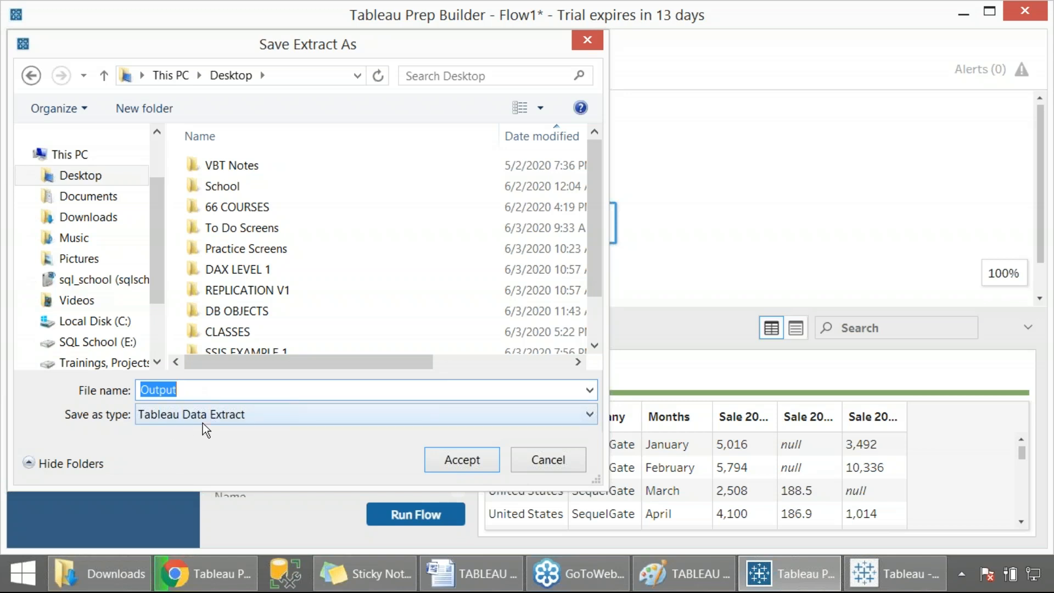
text(UnionOutputF)
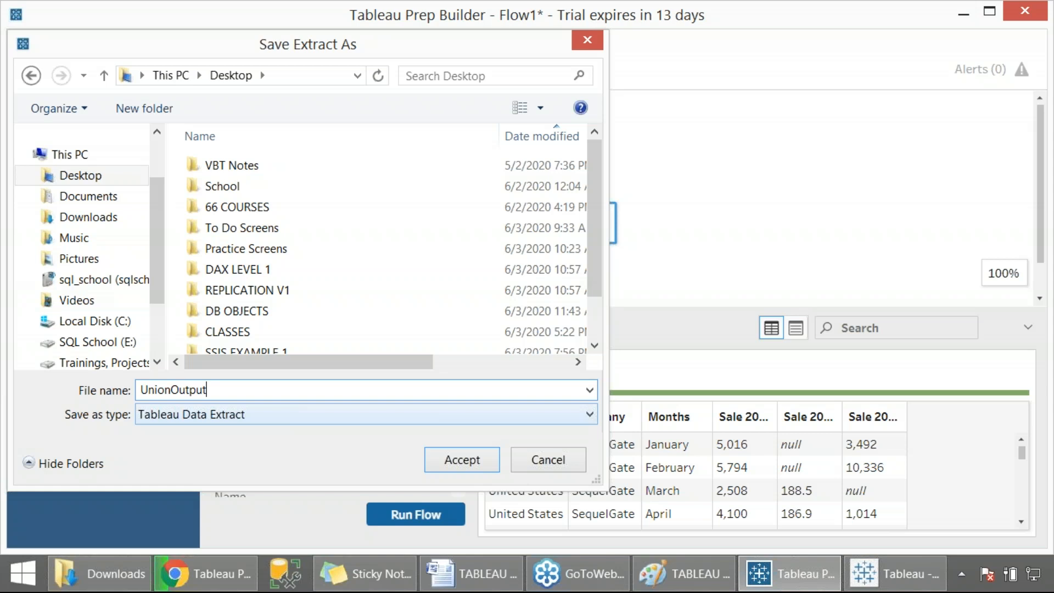
text(romPrep)
- Capture a screenshot of the Save Extract As dialog and accept the file location
key(Print)
drag(74, 359, 509, 493)
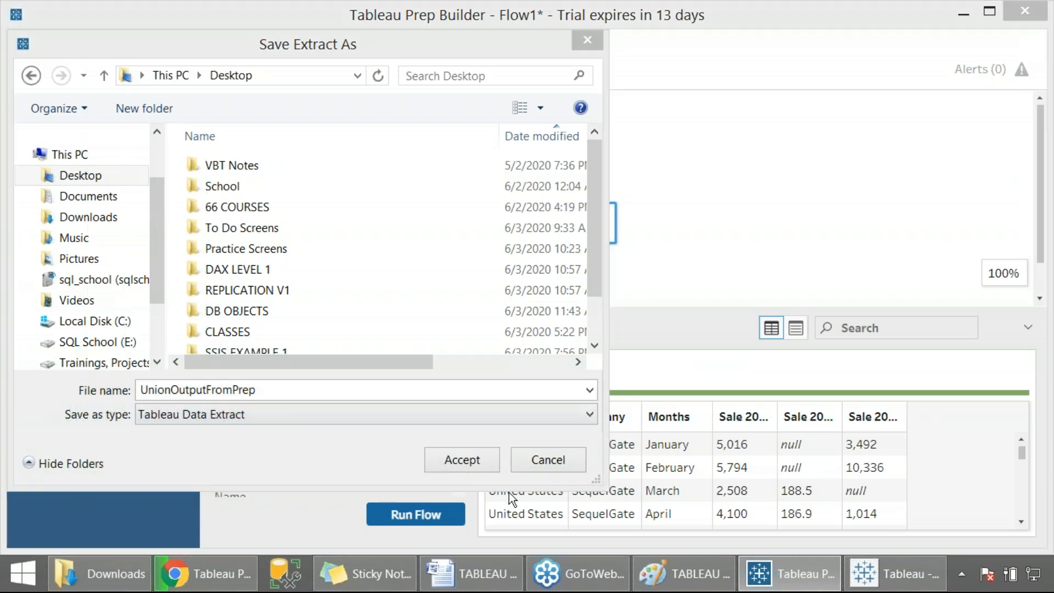
click(464, 460)
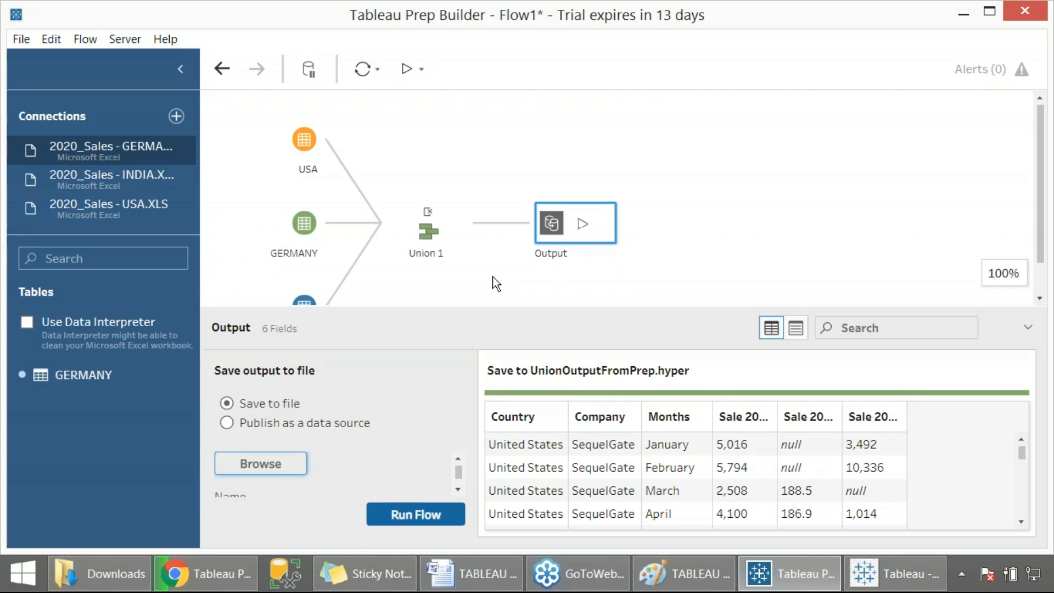
- Run the flow, capture a screenshot of the finished-run message, and close it
click(403, 515)
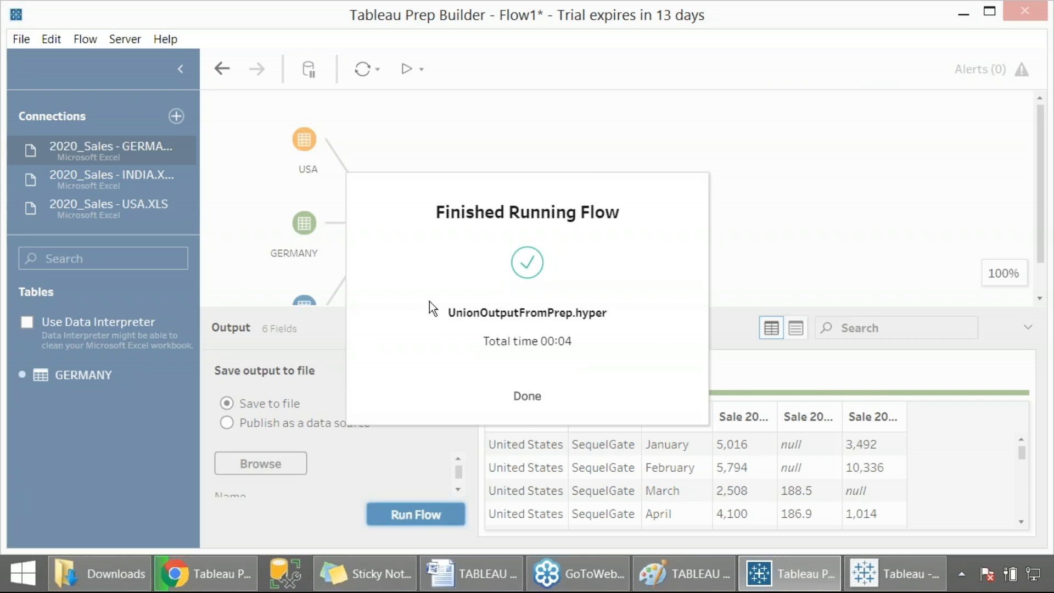
key(Print)
drag(75, 26, 1021, 574)
click(526, 396)
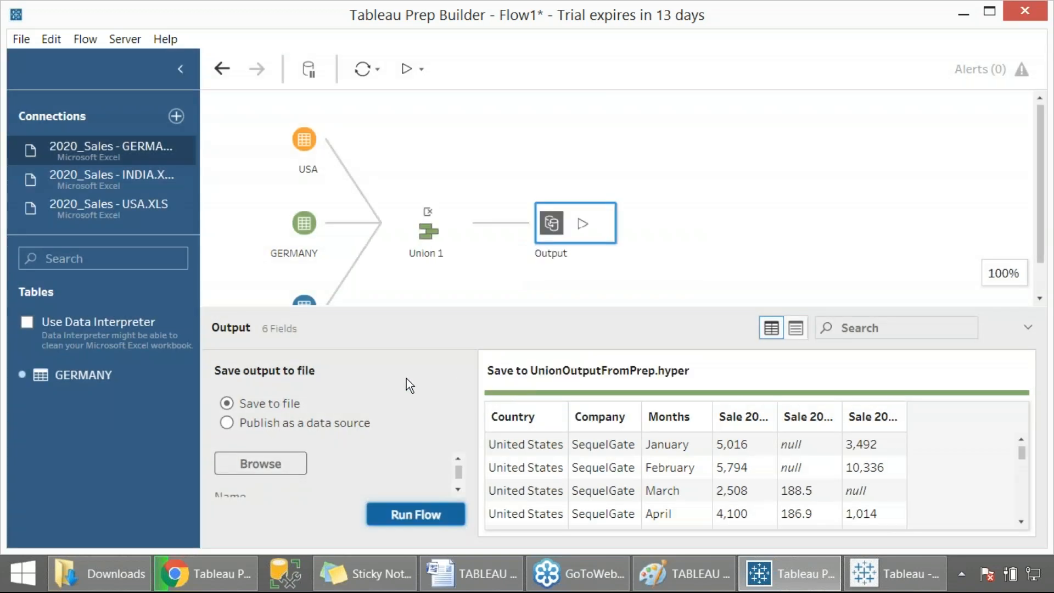
- Close the Tableau Desktop window without saving the workbook changes
right_click(887, 572)
click(857, 530)
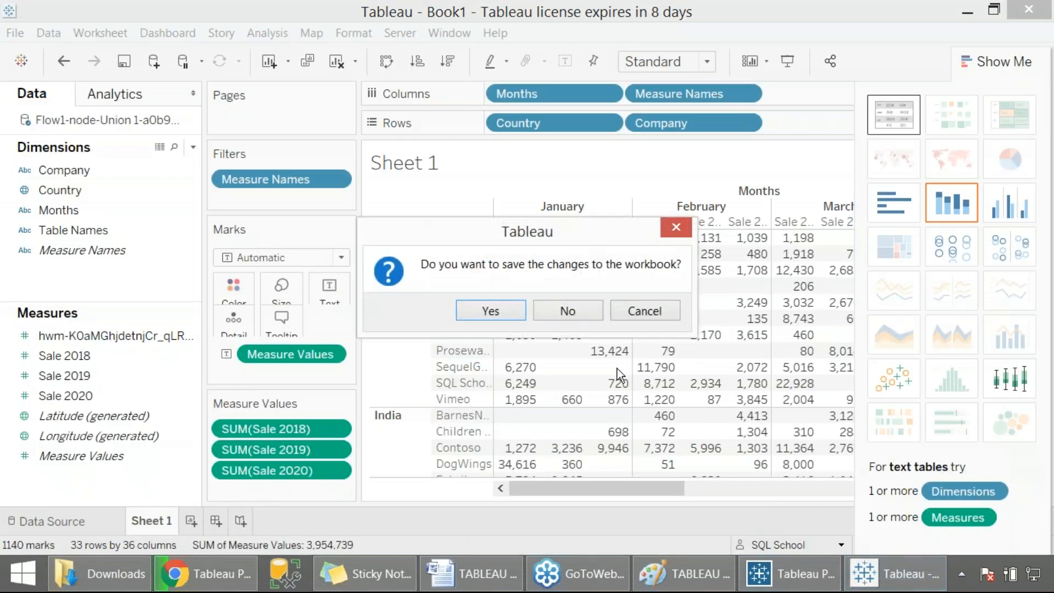
click(576, 312)
- Search the Start screen for table, launch Tableau 2019.4, and dismiss the trial activation window
key(super)
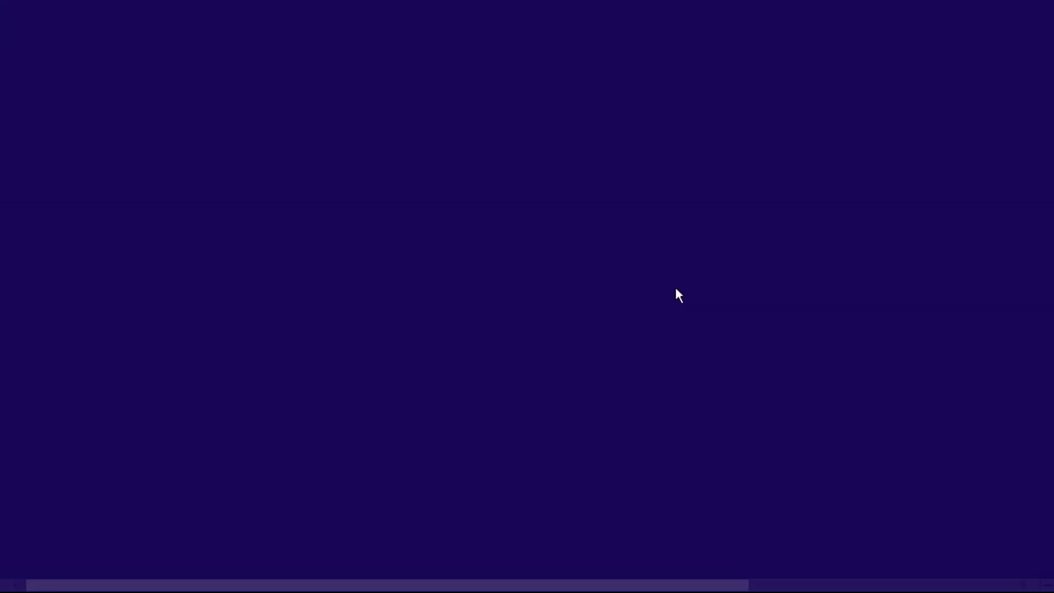
click(996, 65)
text(tableau Prep Builder 2020.2)
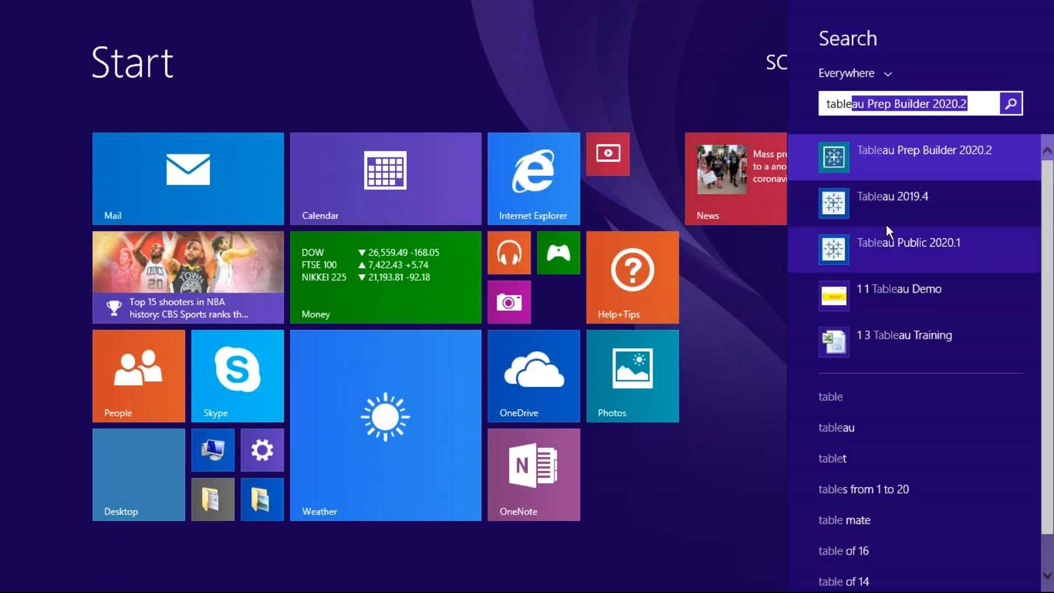
click(886, 206)
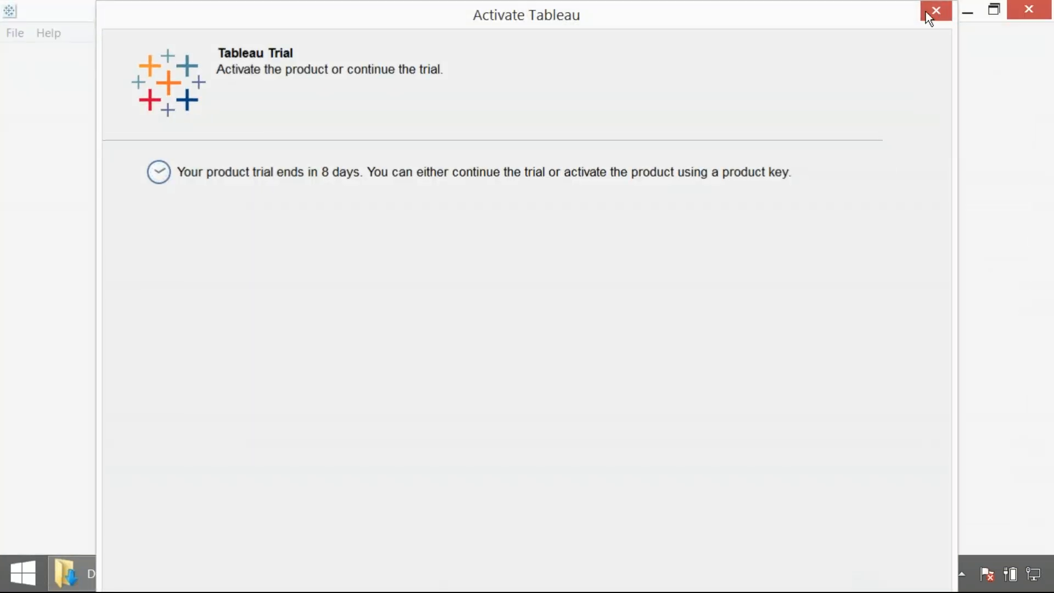
click(927, 11)
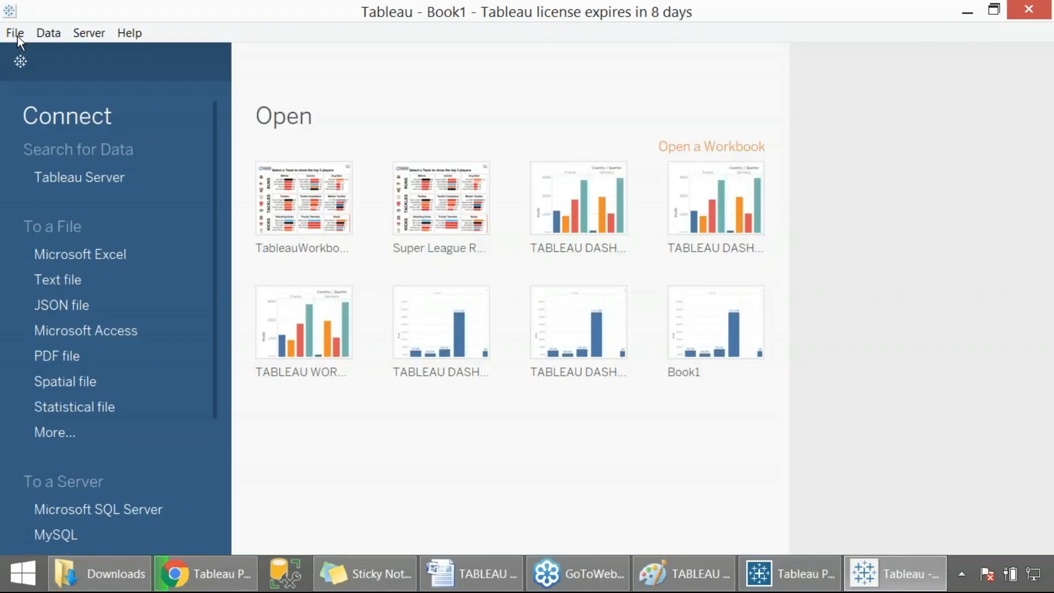
- Open the UnionOutputFromPrep extract from the Desktop in Tableau Desktop
click(17, 36)
click(47, 70)
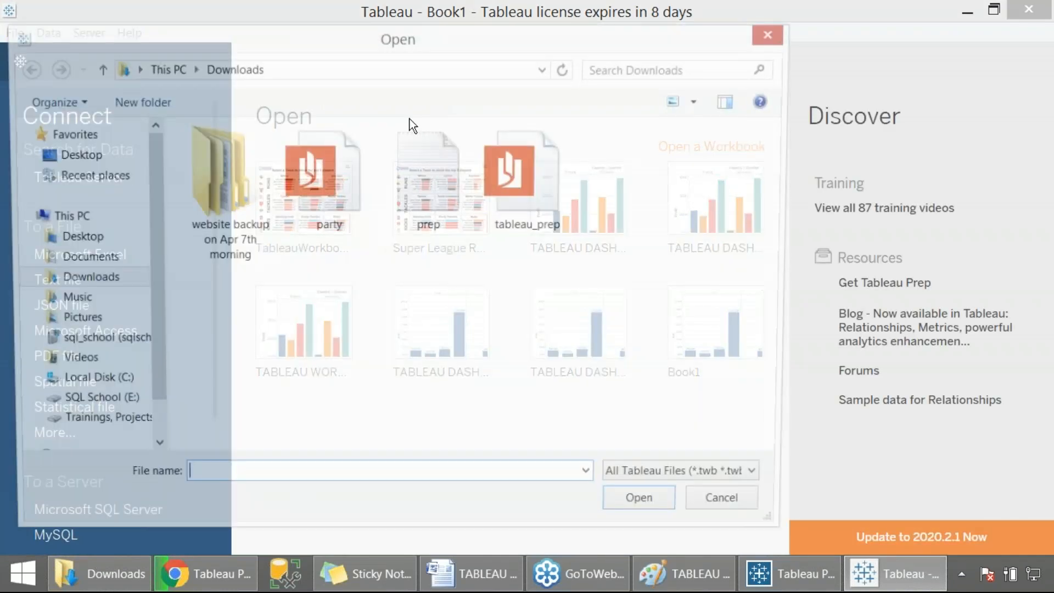
click(76, 238)
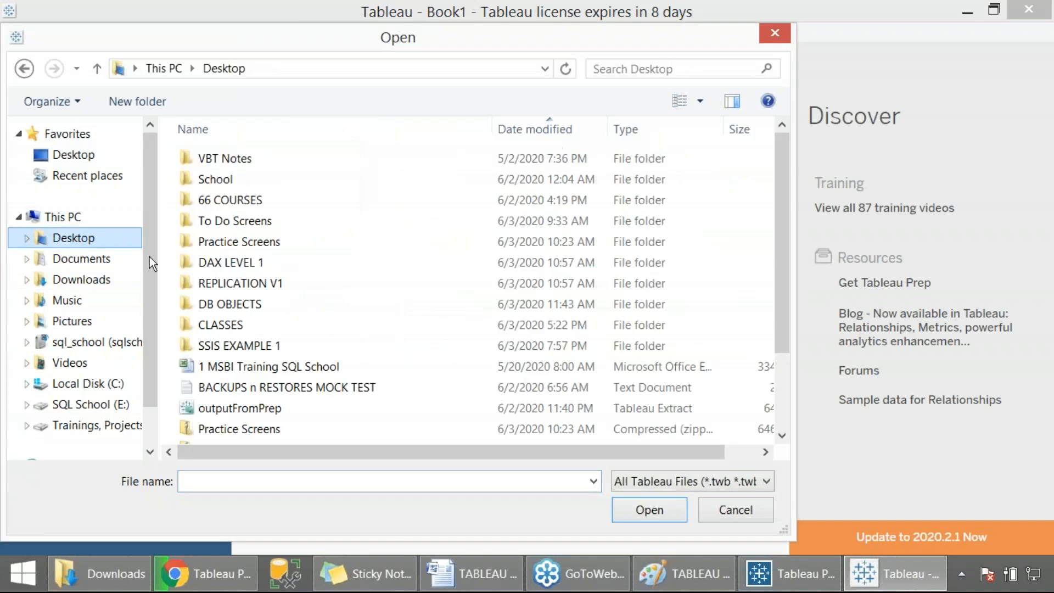
click(304, 373)
click(282, 411)
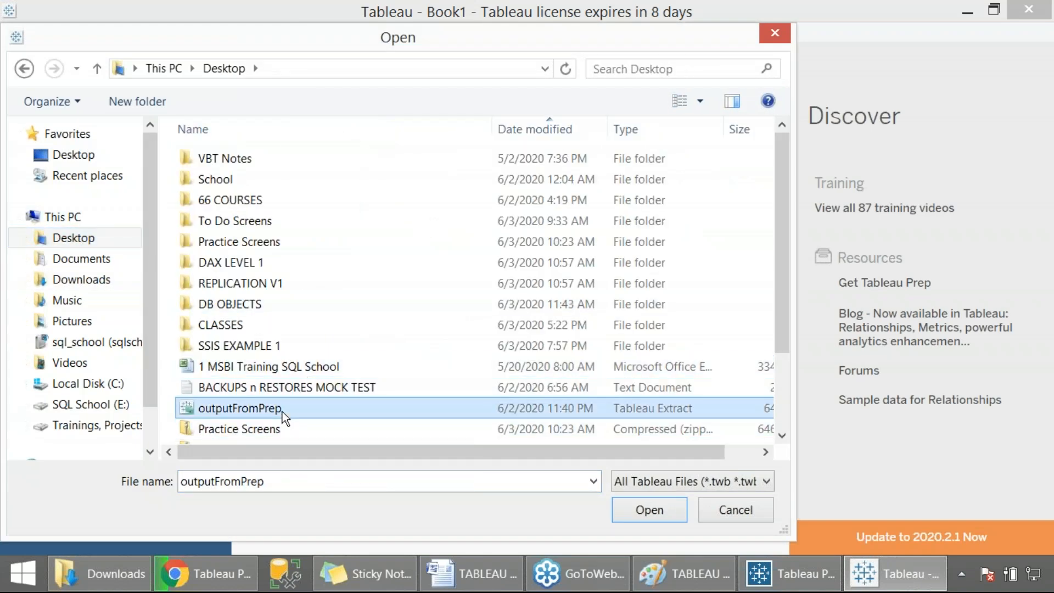
scroll(282, 412, down, 2)
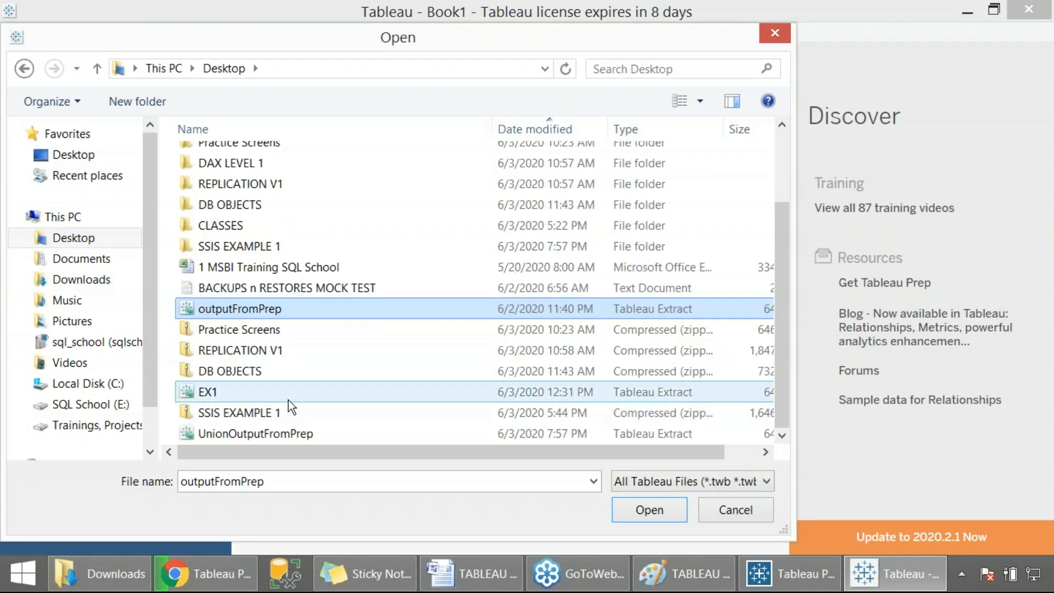
click(259, 434)
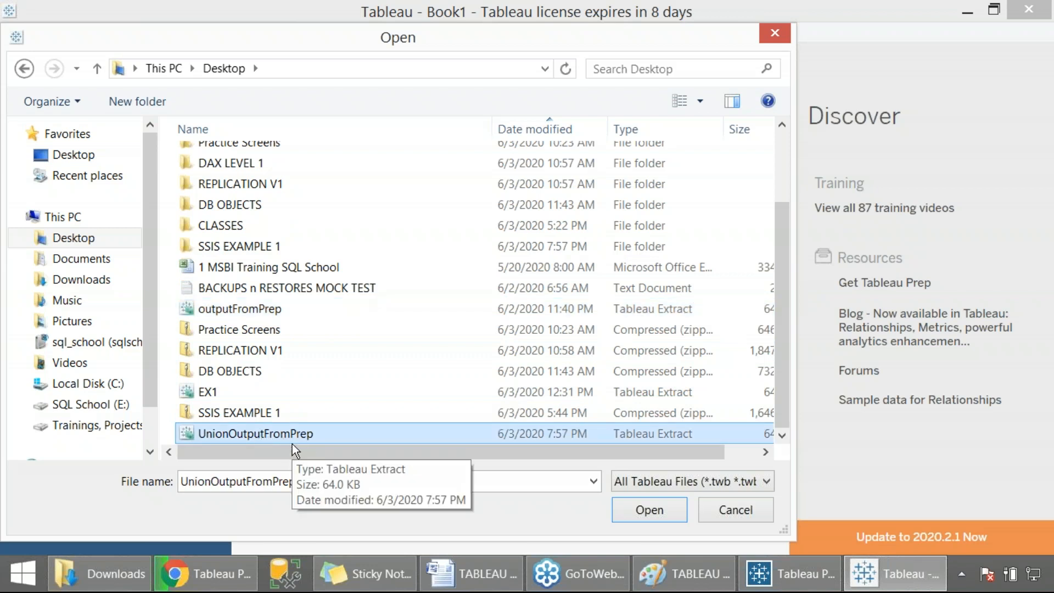
drag(161, 421, 651, 522)
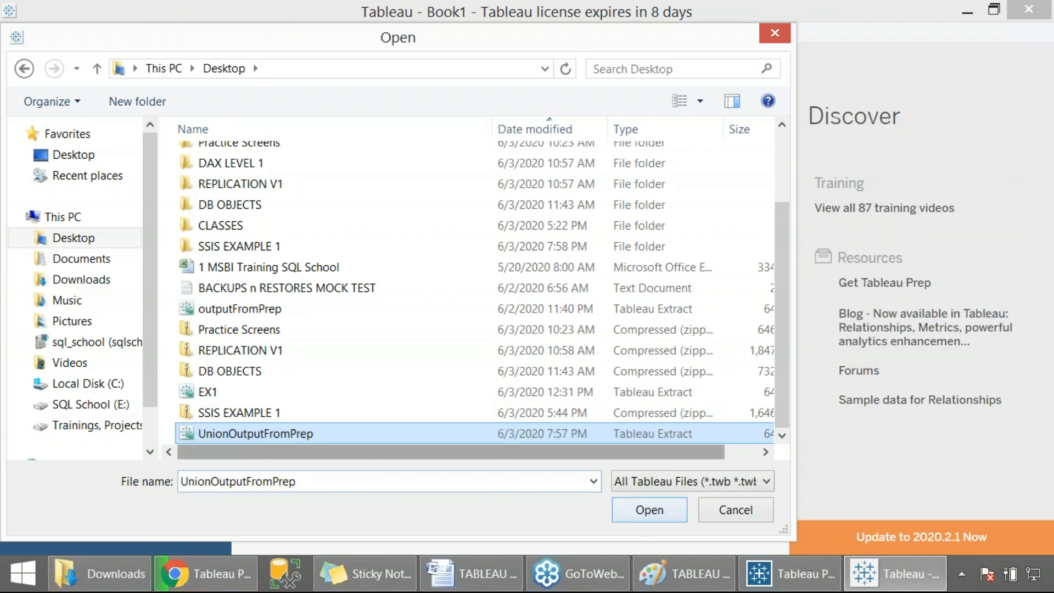
click(647, 506)
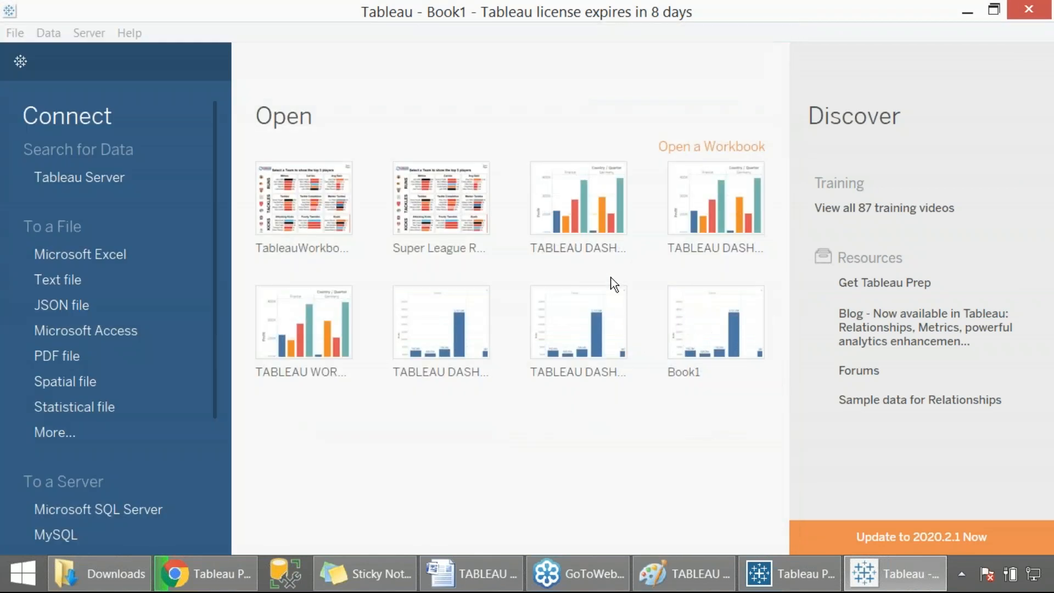
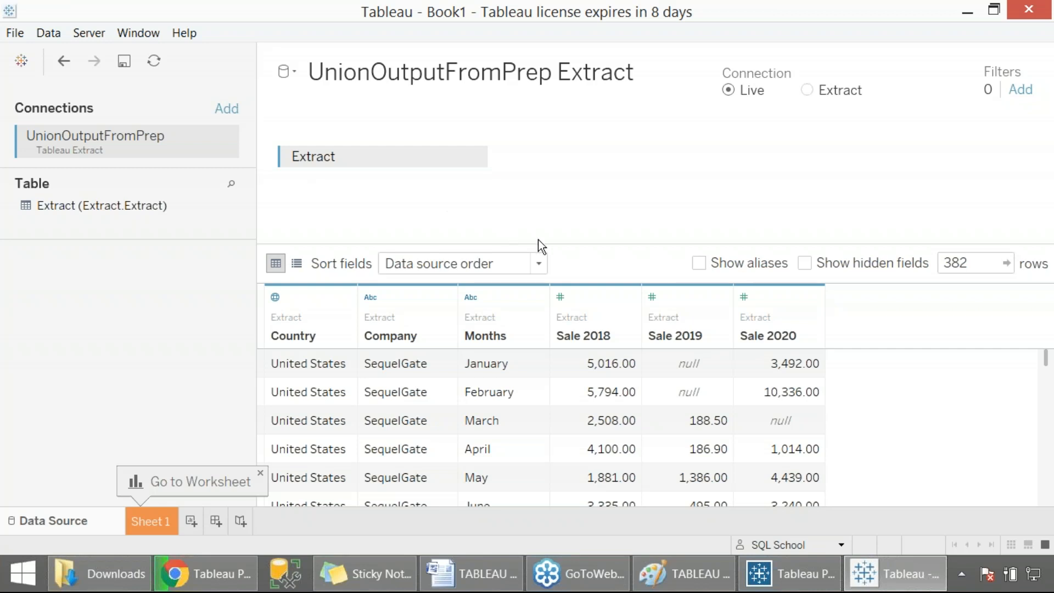
key(super)
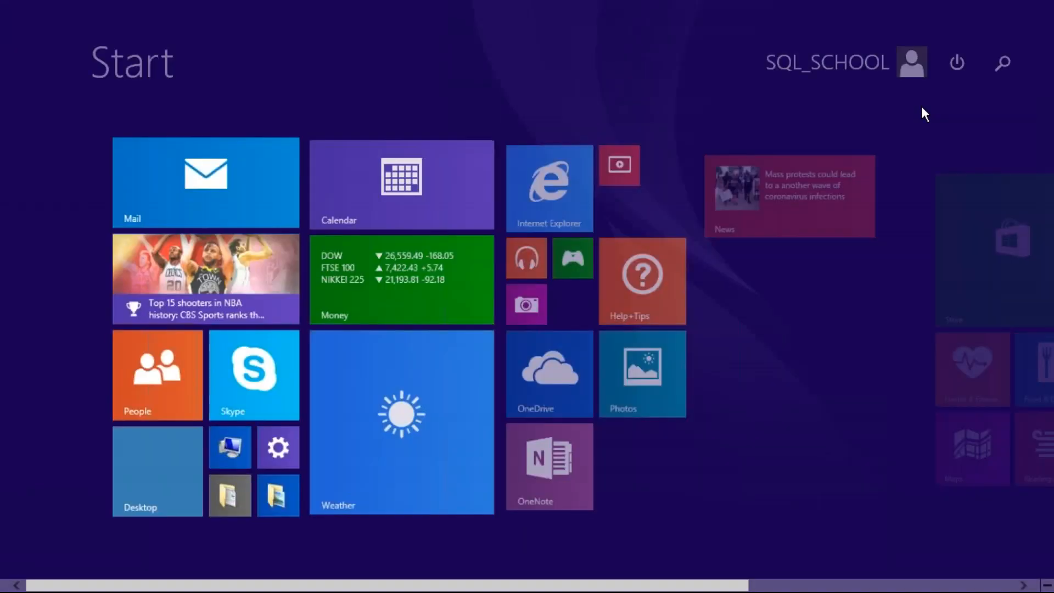
click(999, 68)
text(table)
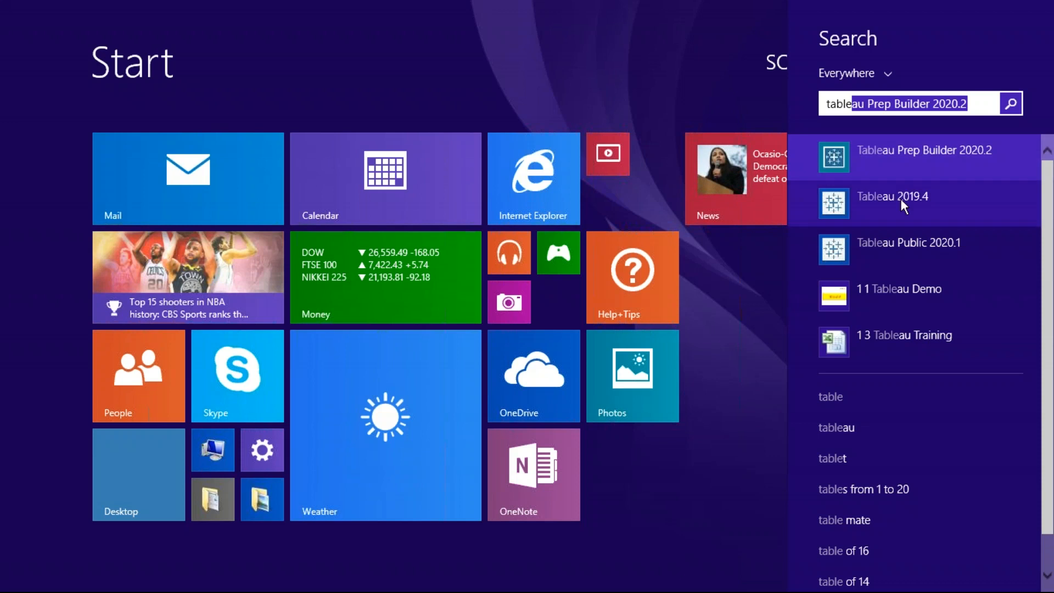
key(Escape)
key(Escape)
key(Escape)
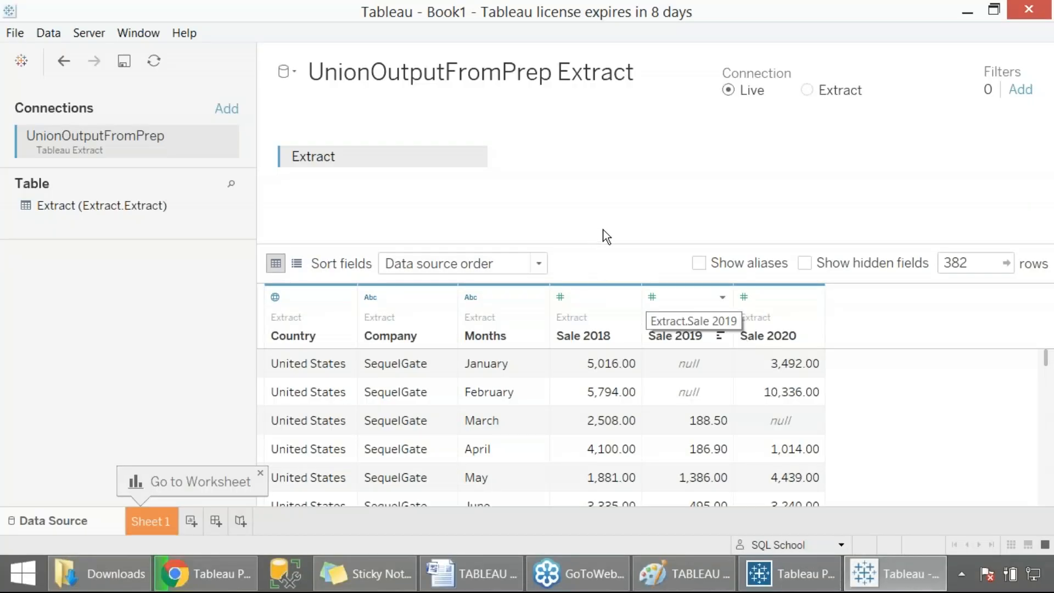
- Switch to the Word notes and paste a copy of the Select 1st Input (India) line on a new line below it
click(471, 574)
scroll(454, 404, down, 10)
scroll(480, 396, down, 2)
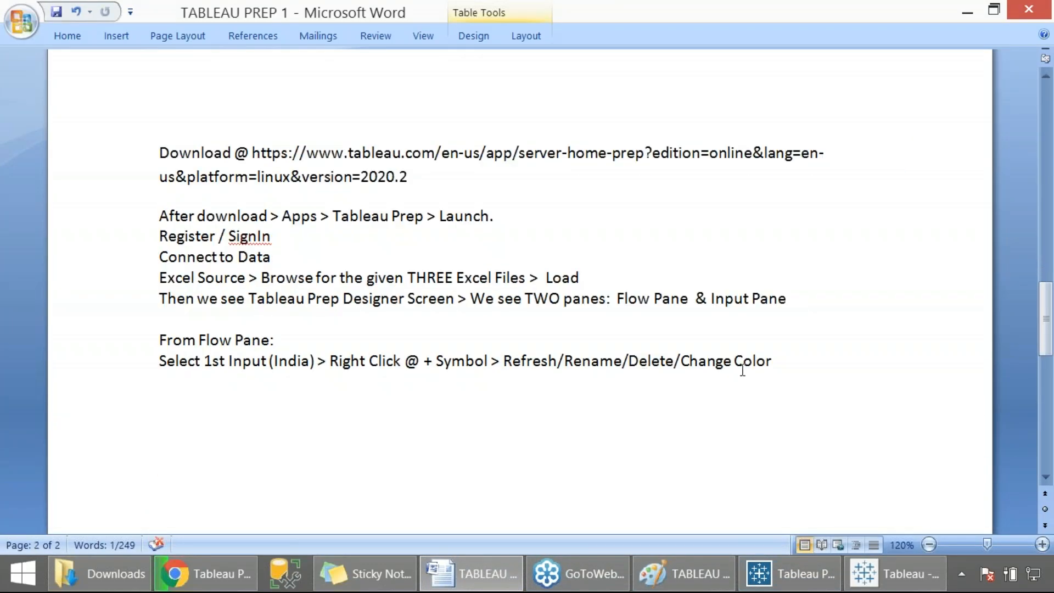
click(787, 357)
key(Return)
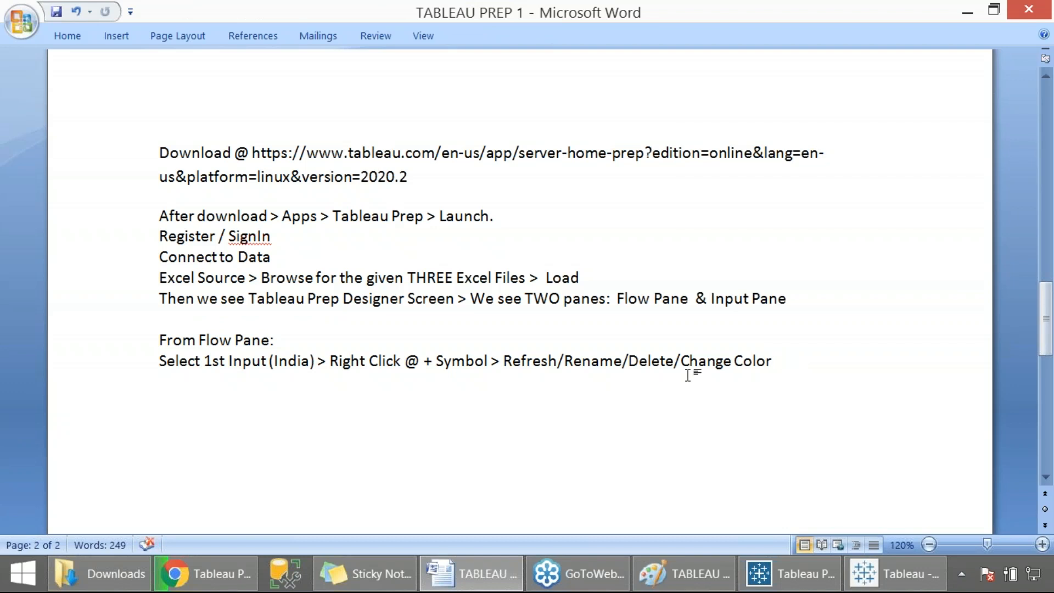
click(137, 365)
key(ctrl+c)
click(160, 384)
key(ctrl+v)
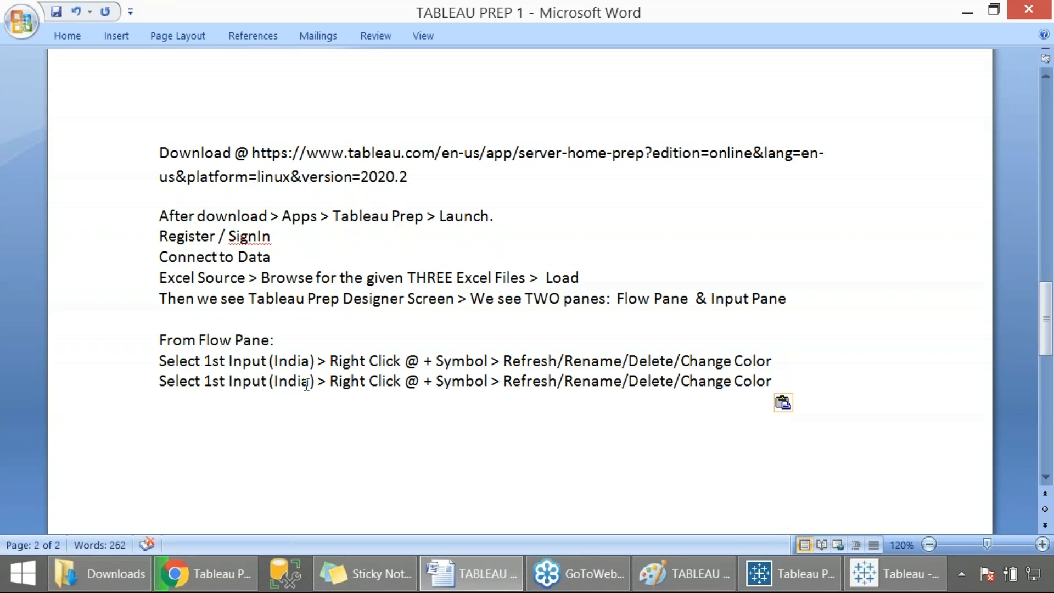
- In the copied line, change Right to Left and replace Refresh/Rename/Delete/Change Color with Union >
double_click(343, 381)
text(Left)
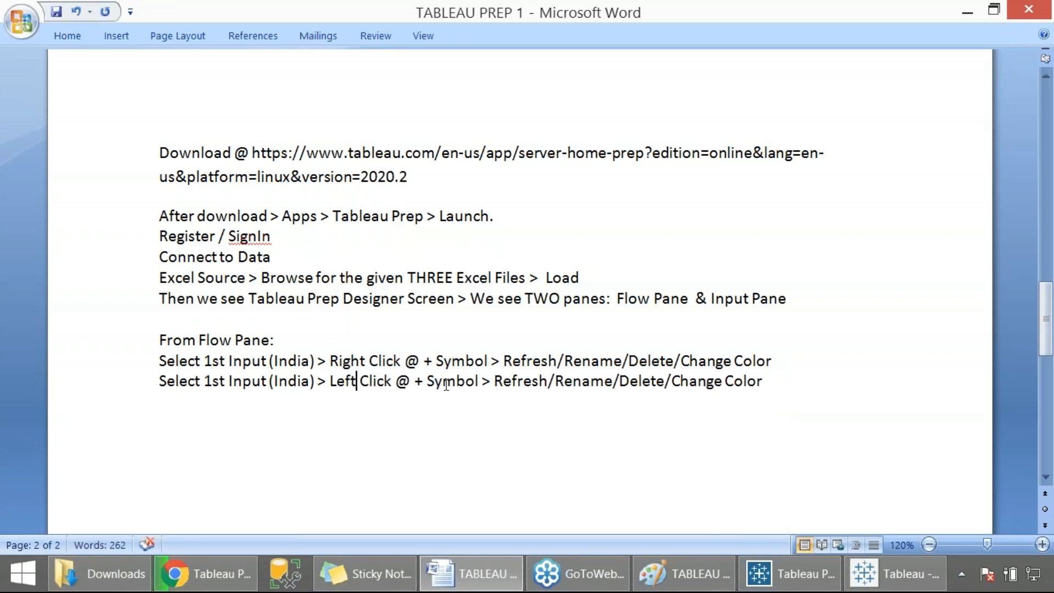
drag(495, 380, 769, 383)
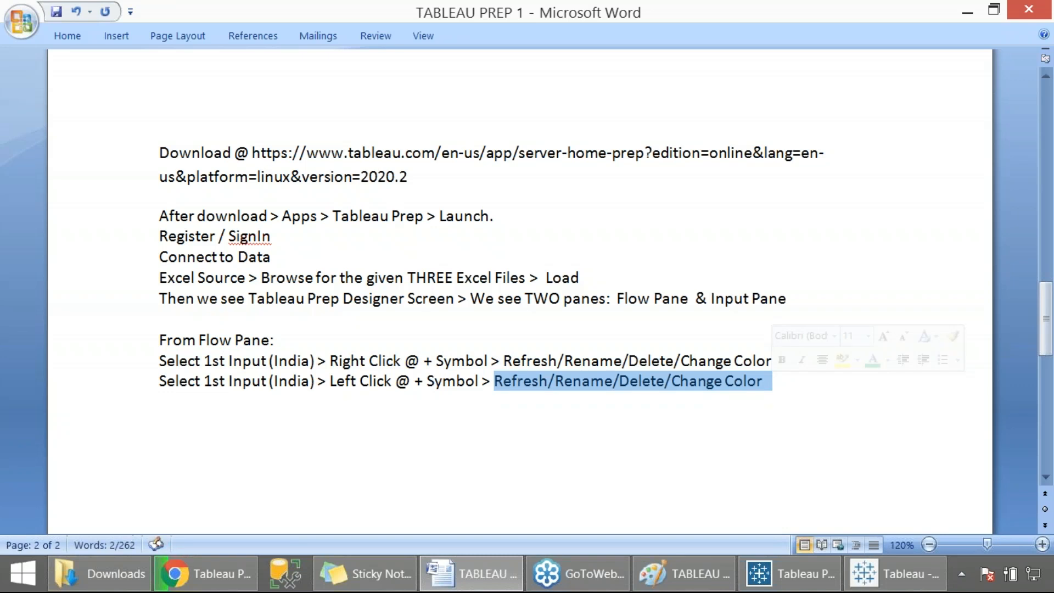
text(Union >)
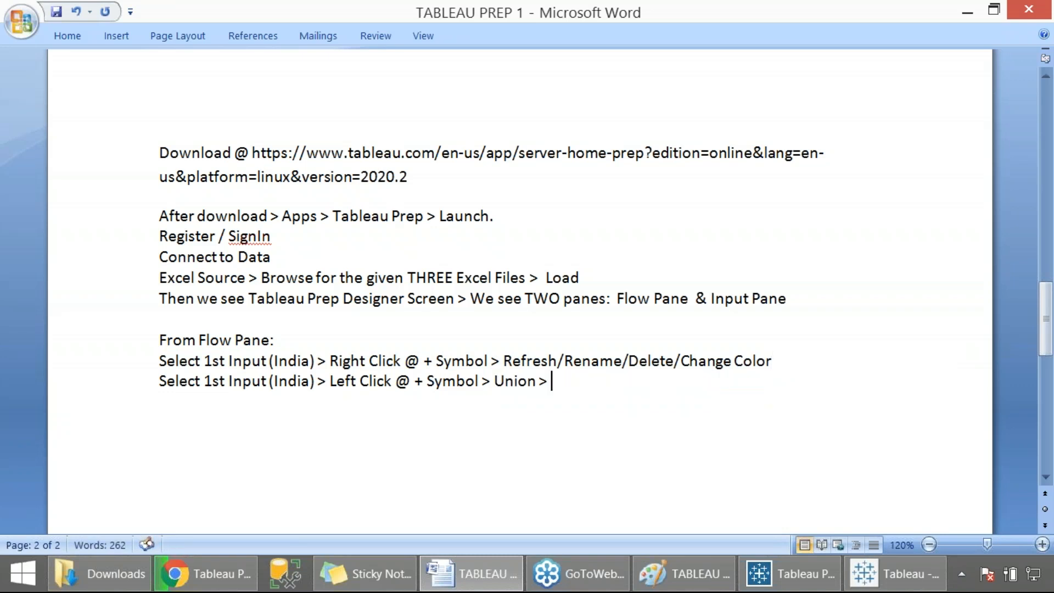
- Save the notes document and make the From Flow Pane: heading bold
key(ctrl+s)
drag(336, 346, 137, 344)
key(ctrl+b)
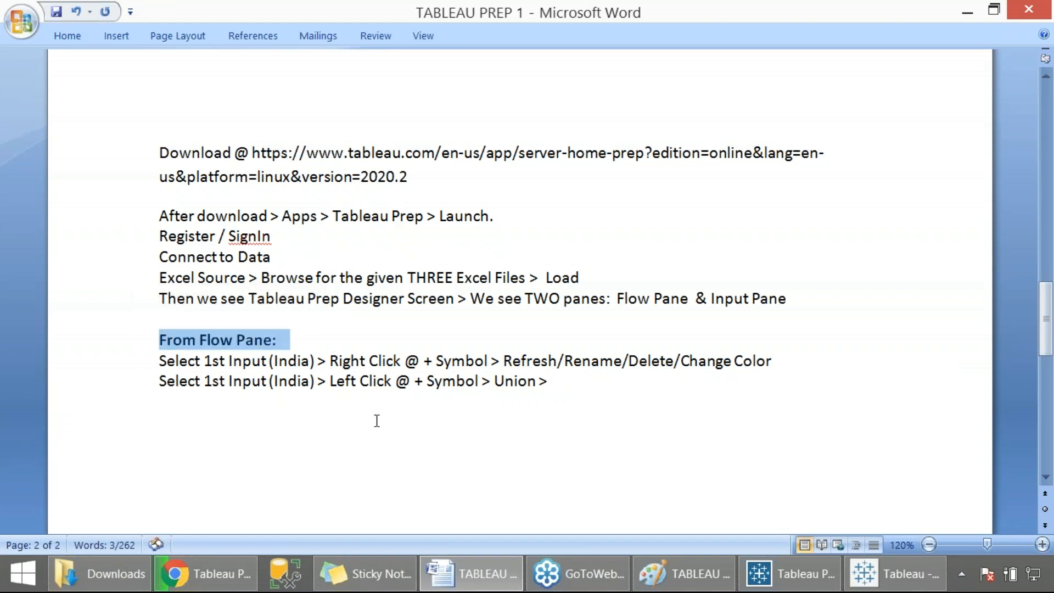
- Append Drag N Drop Other two Sources into the mid of the UNION box to the Union line
click(558, 384)
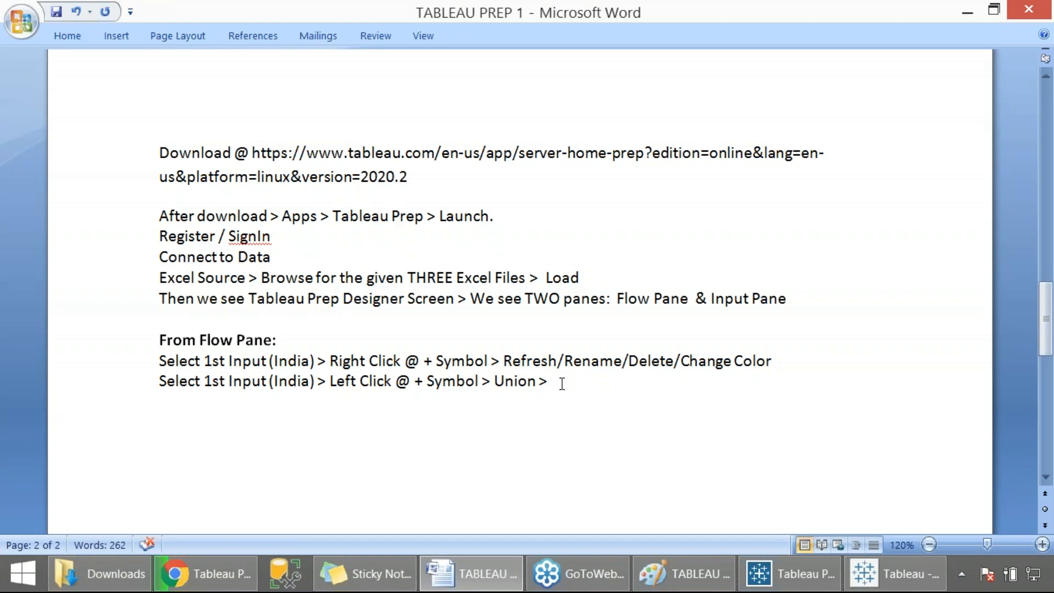
text(Drag N Drop Other)
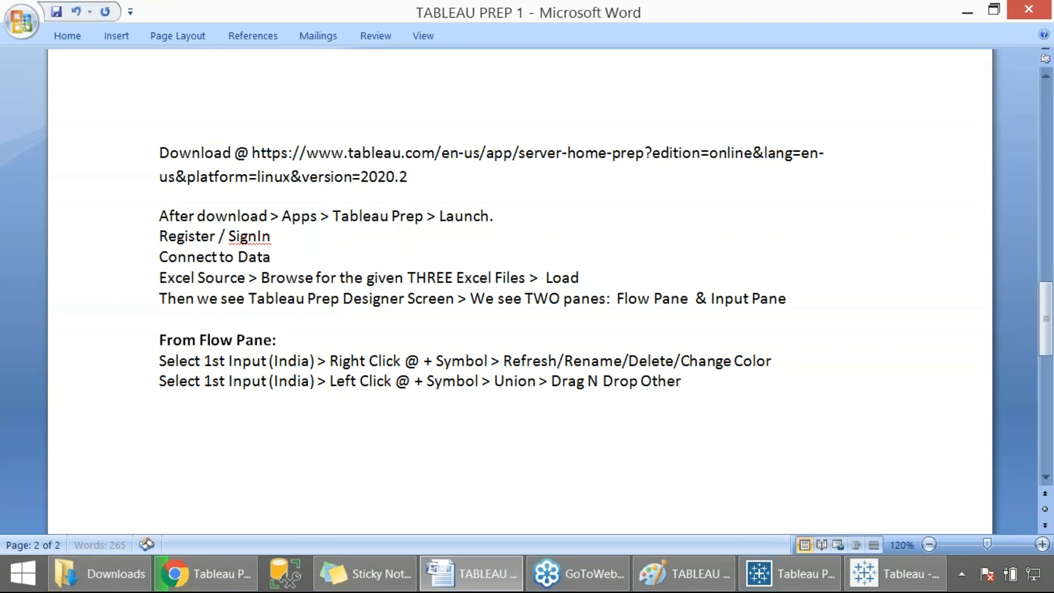
text( two tables)
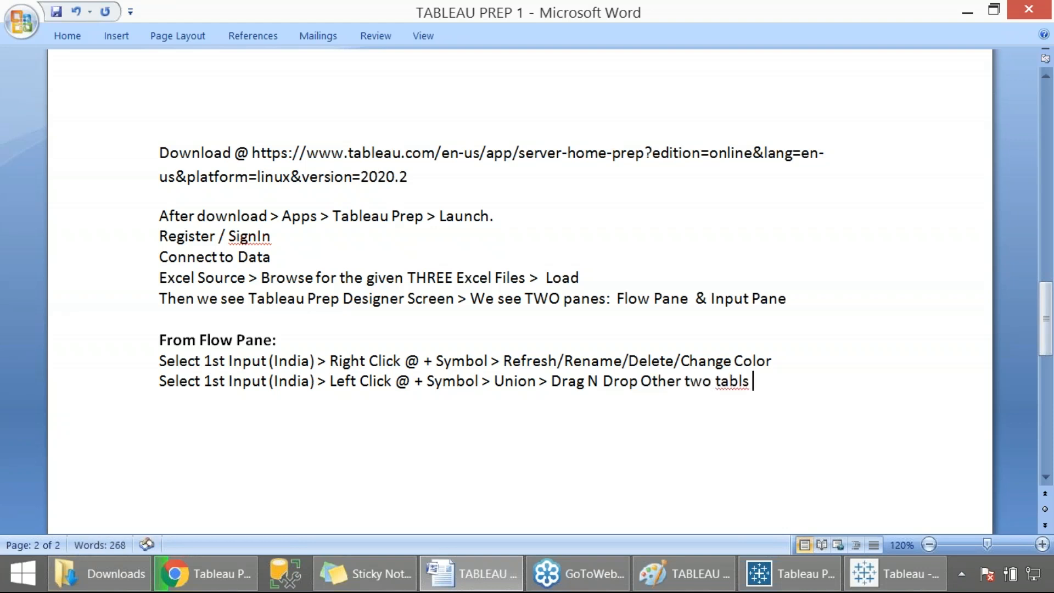
key(BackSpace)
key(BackSpace)
key(BackSpace)
key(BackSpace)
key(BackSpace)
key(BackSpace)
text(Sources into the )
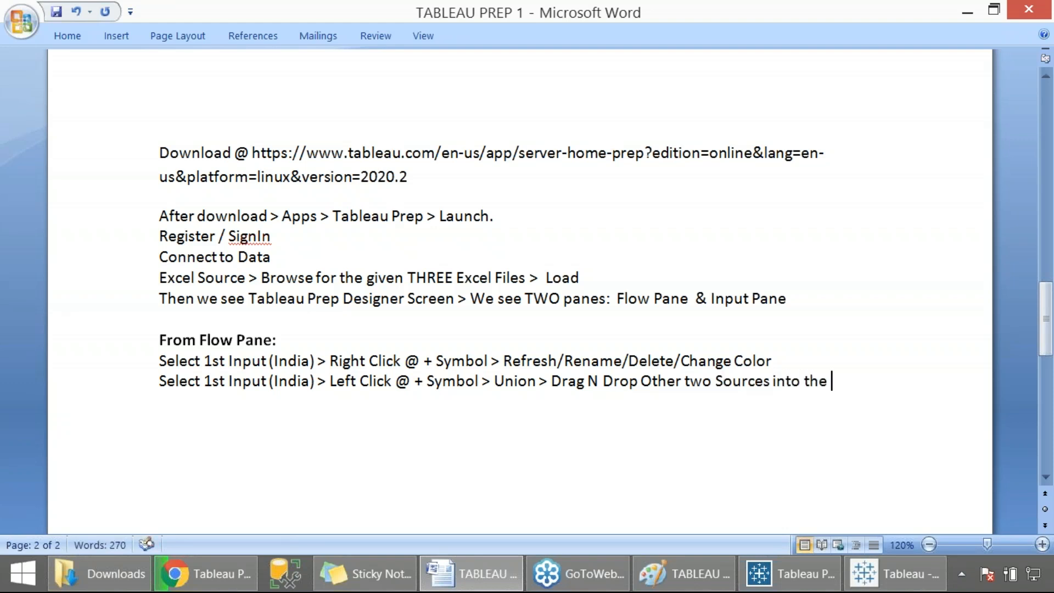
text(mid of the UNI)
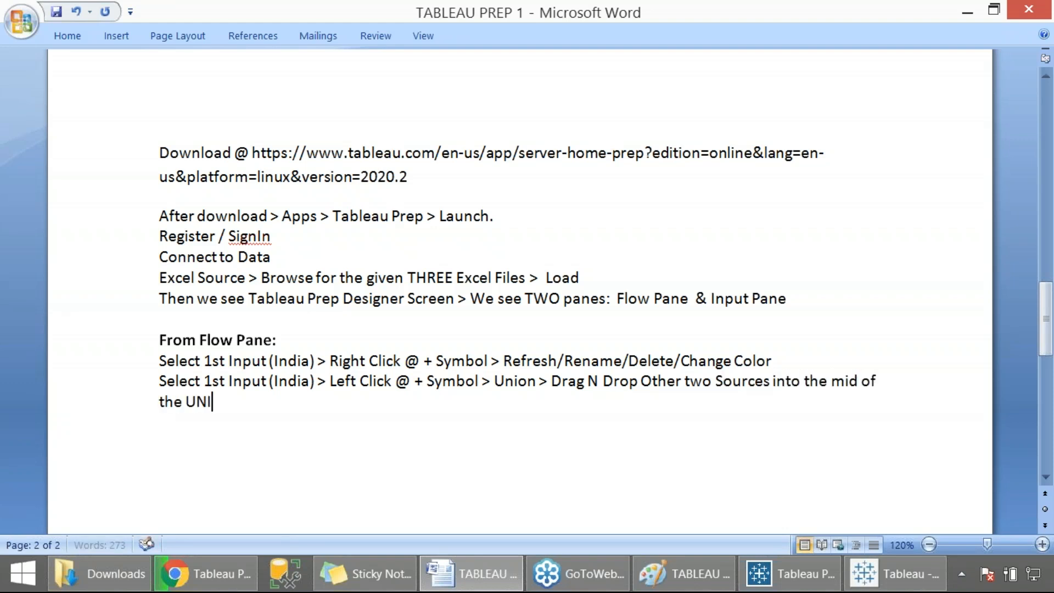
text(ON box)
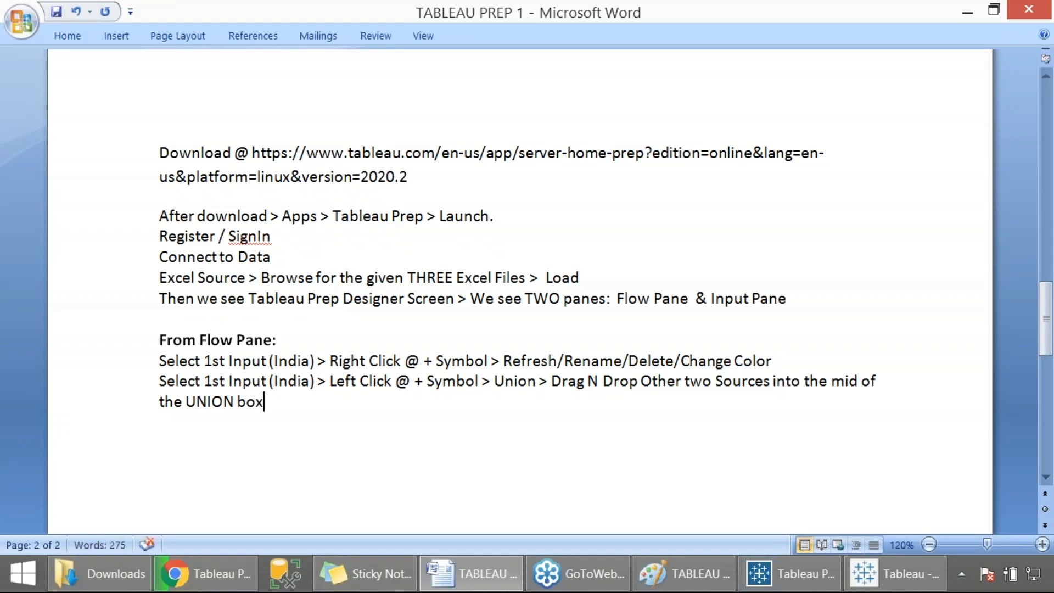
- Add a new line reading Left Click @ + Symbol
key(Return)
text(R)
key(BackSpace)
text(Left Click @ )
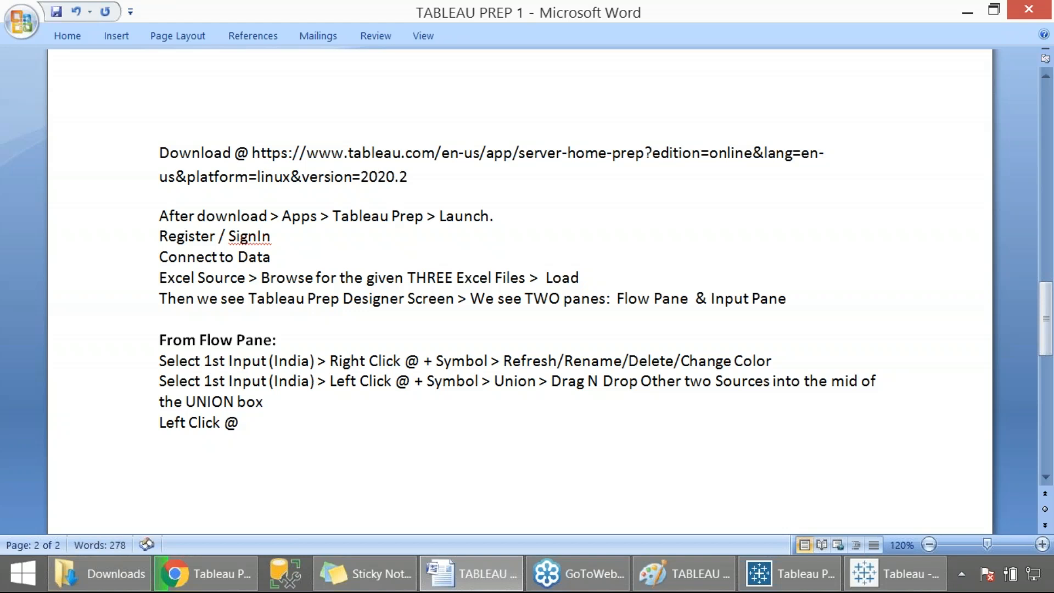
text(+ Symbol)
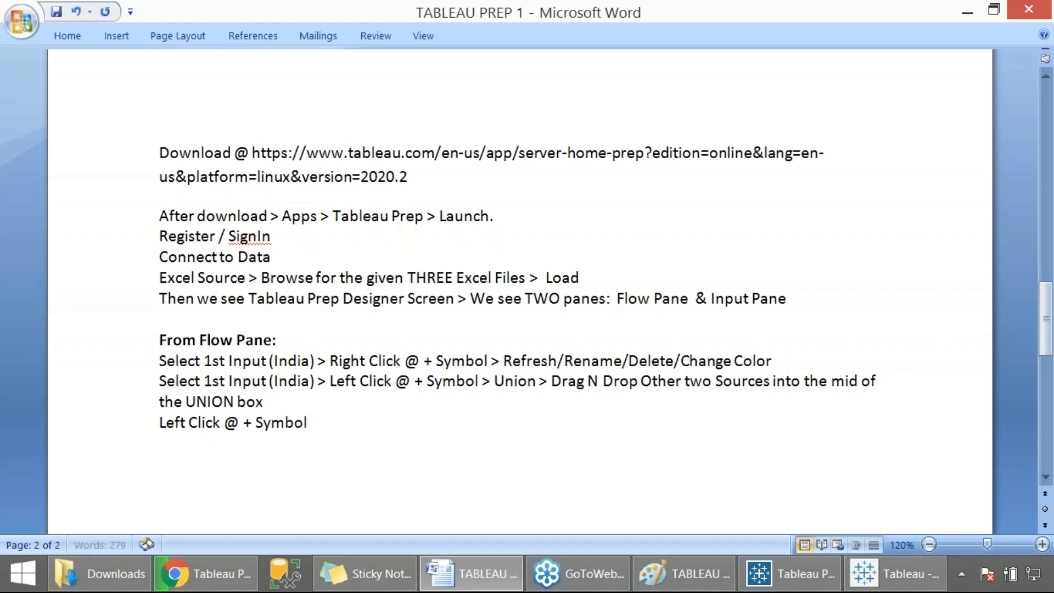
- Open the add-step menu after the Union 1 step in the Prep Builder flow to review its options
key(alt+Tab)
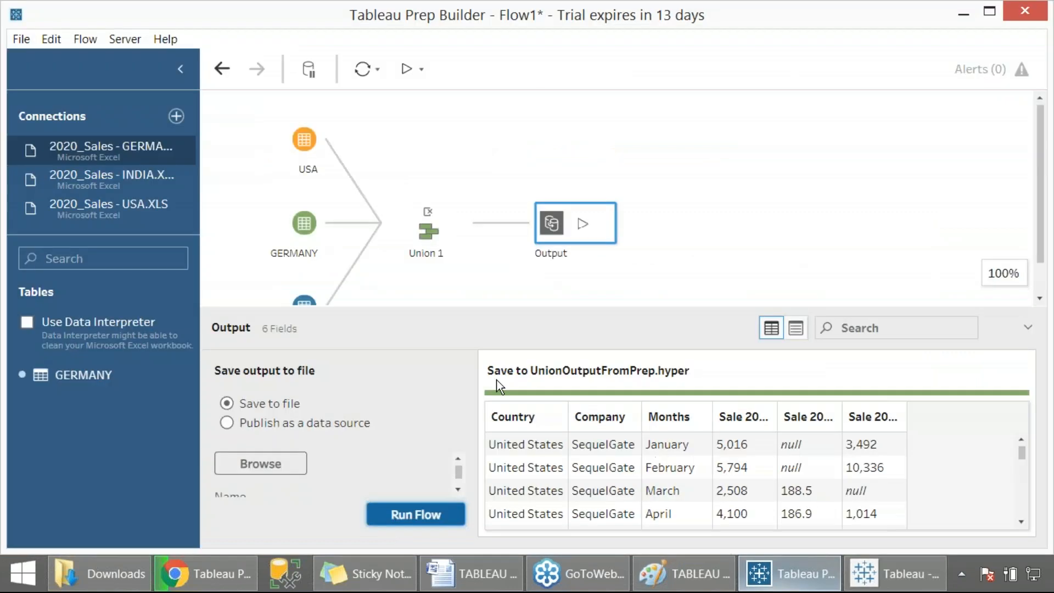
click(789, 574)
click(479, 224)
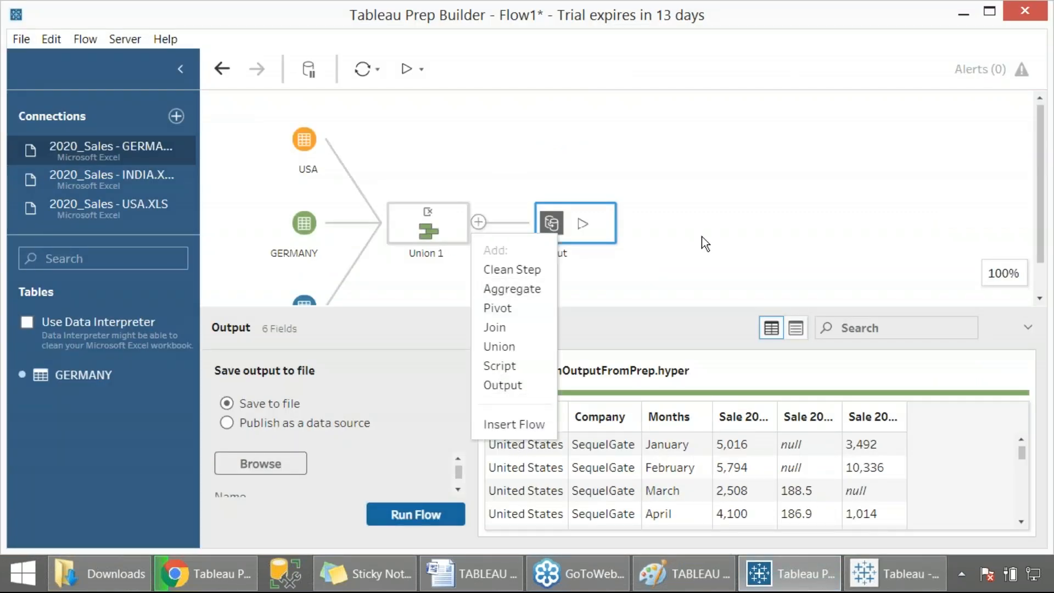
key(alt+Tab)
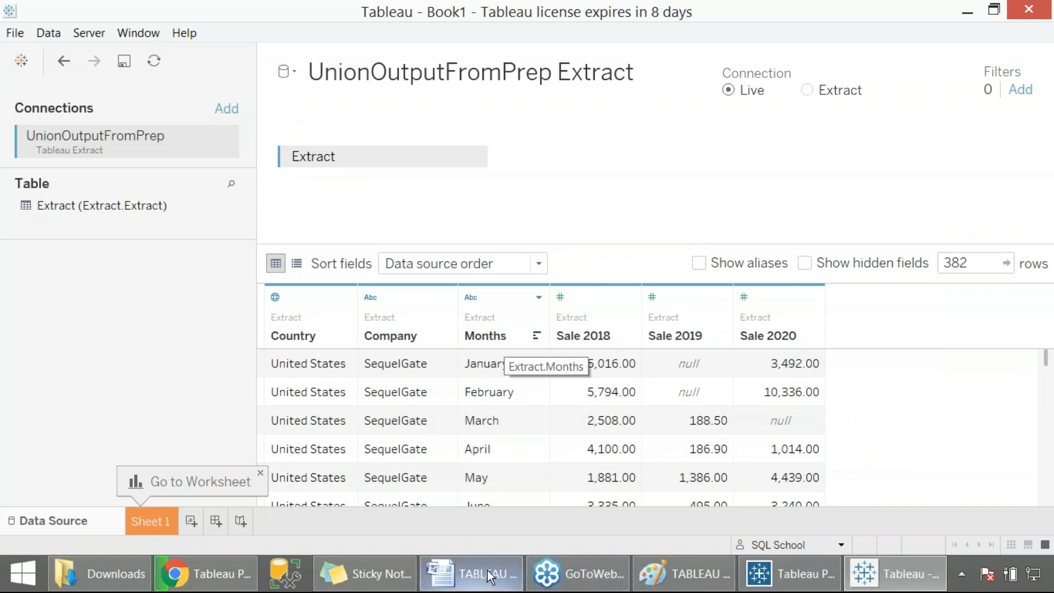
- Extend the notes line with > Output > Then we see one Output Step Added to the Flow
click(471, 574)
text(> Output)
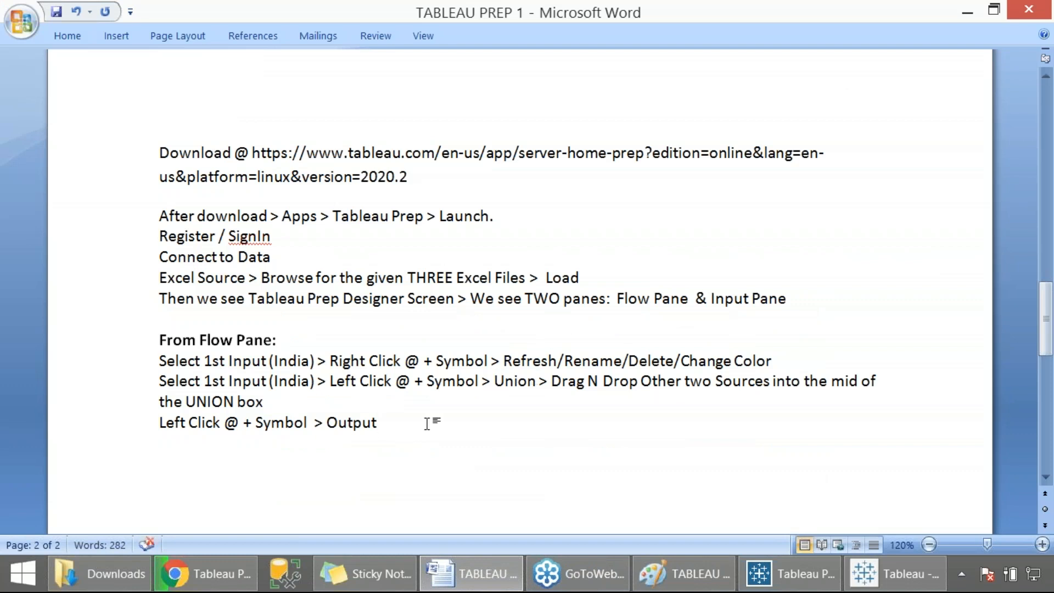
text(> Then we see one )
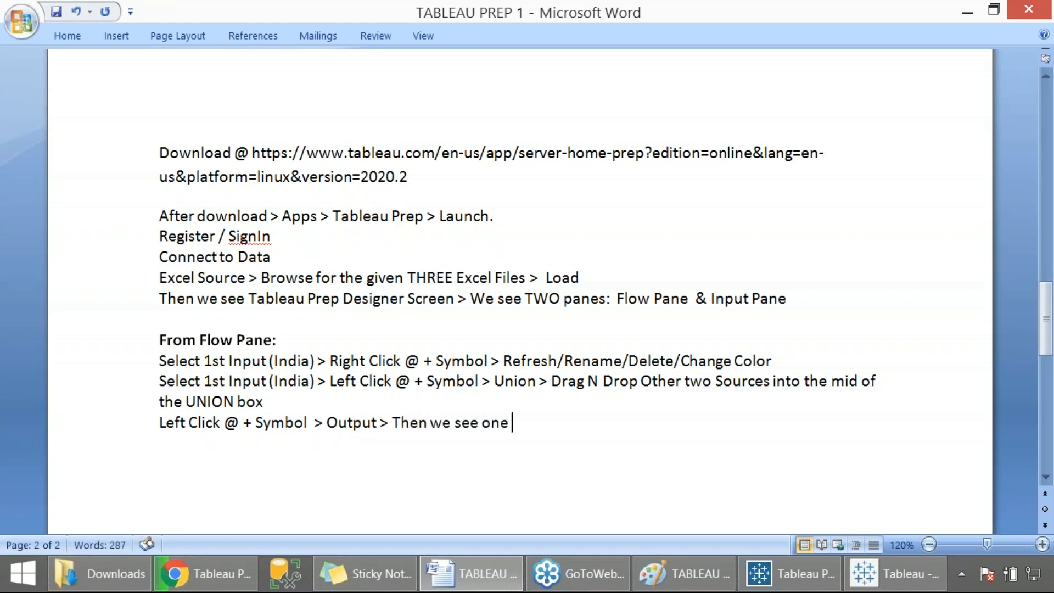
text(Output Step)
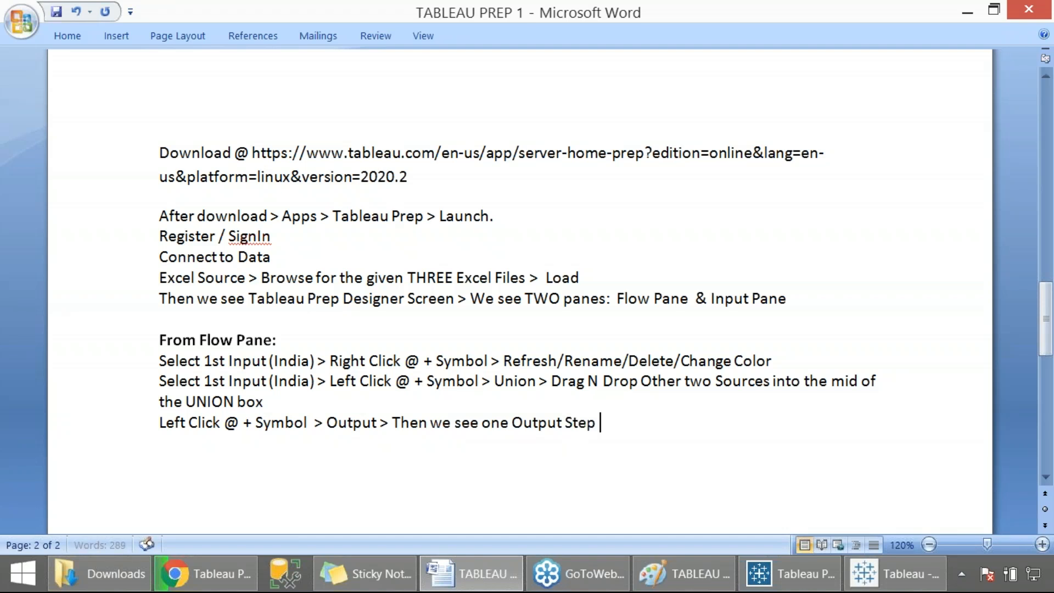
text( Added to t)
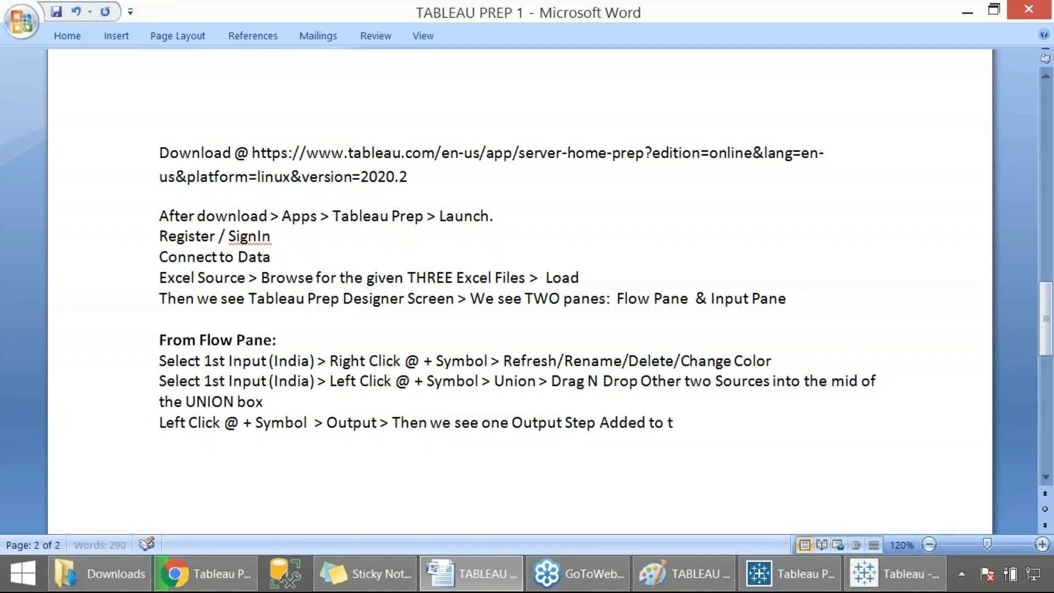
text(he FLow)
key(BackSpace)
key(BackSpace)
key(BackSpace)
text(low)
- Start a new notes line reading Down in the Input Pane >
key(Return)
text(D)
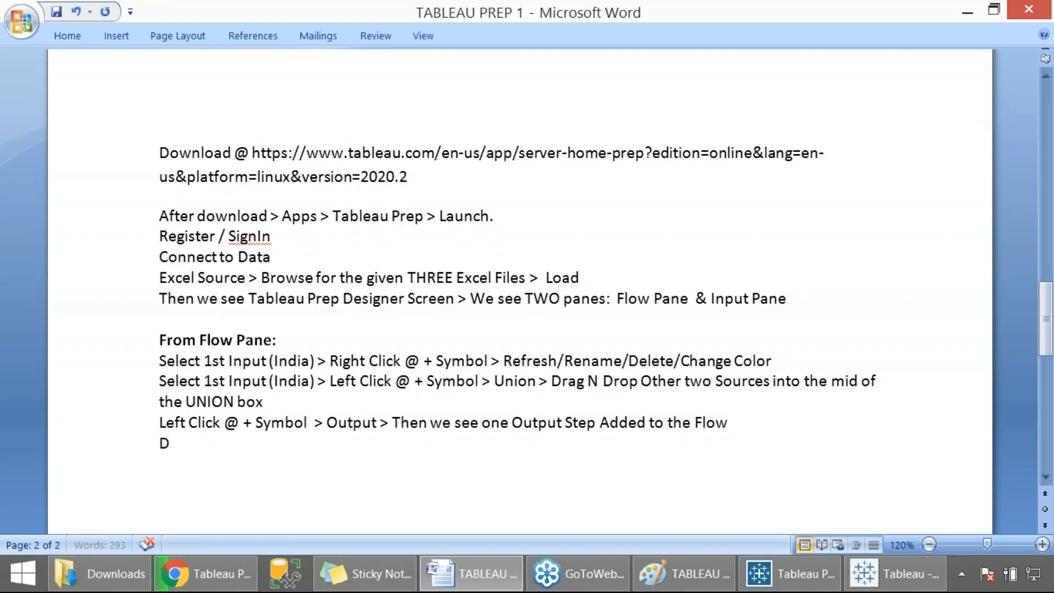
text(own in the )
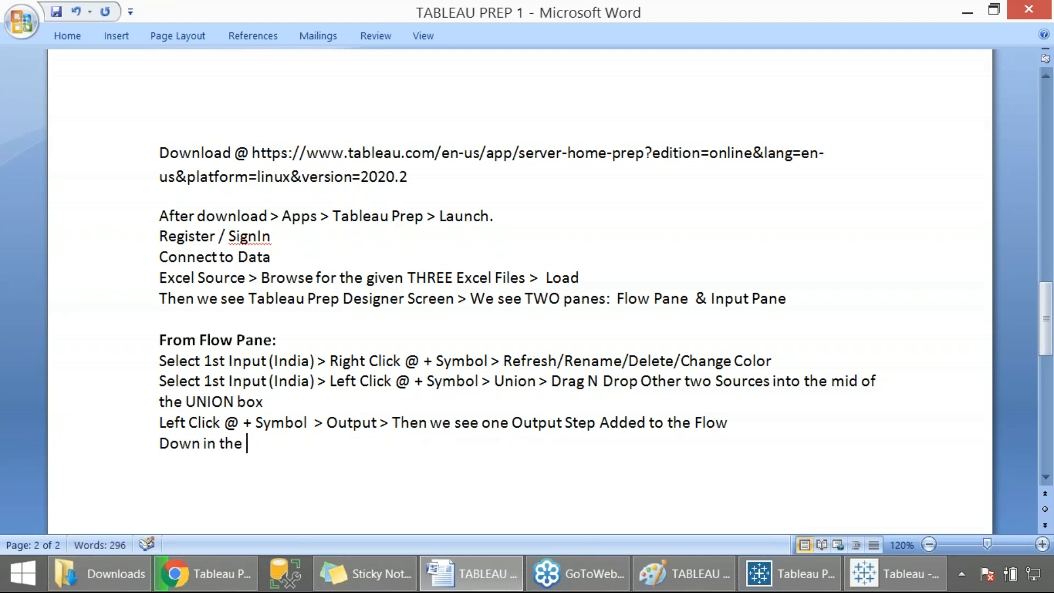
text(Input Pane >)
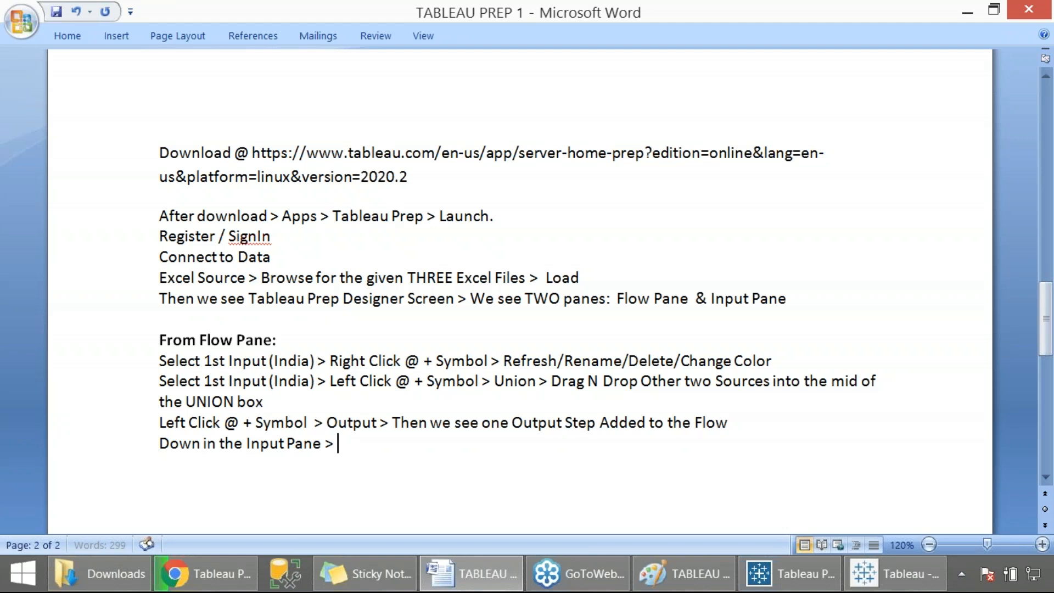
- Examine the USA, GERMANY and Output steps of the Prep Builder flow and their panes
key(alt+Tab)
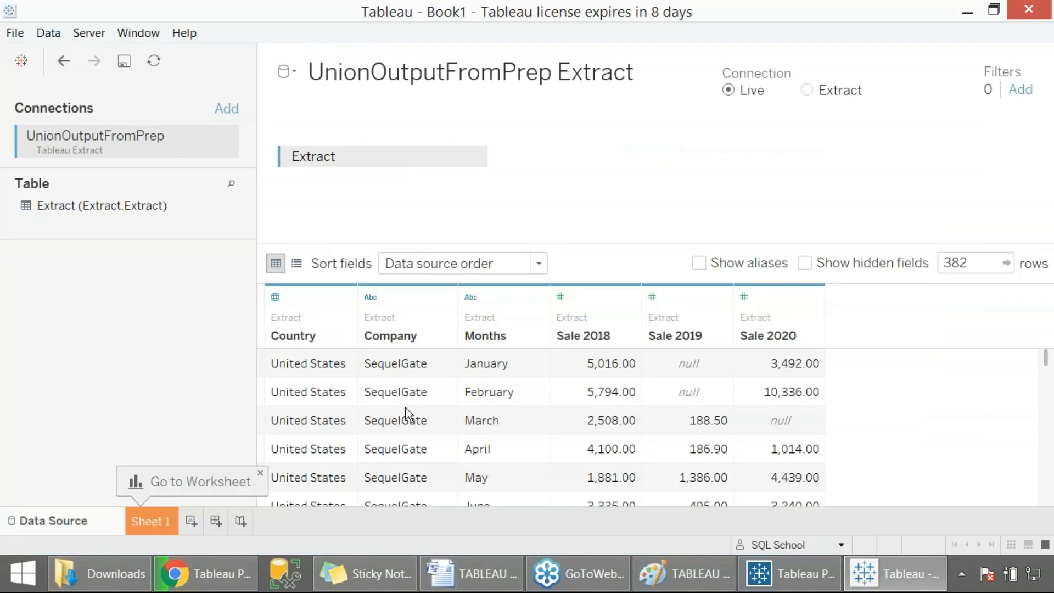
click(747, 564)
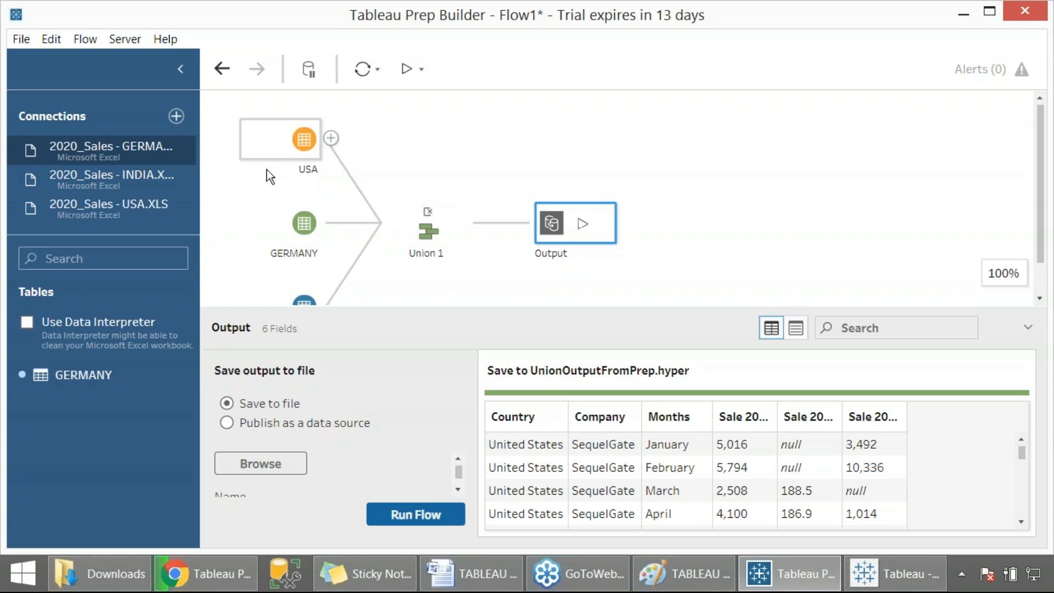
click(301, 139)
click(303, 224)
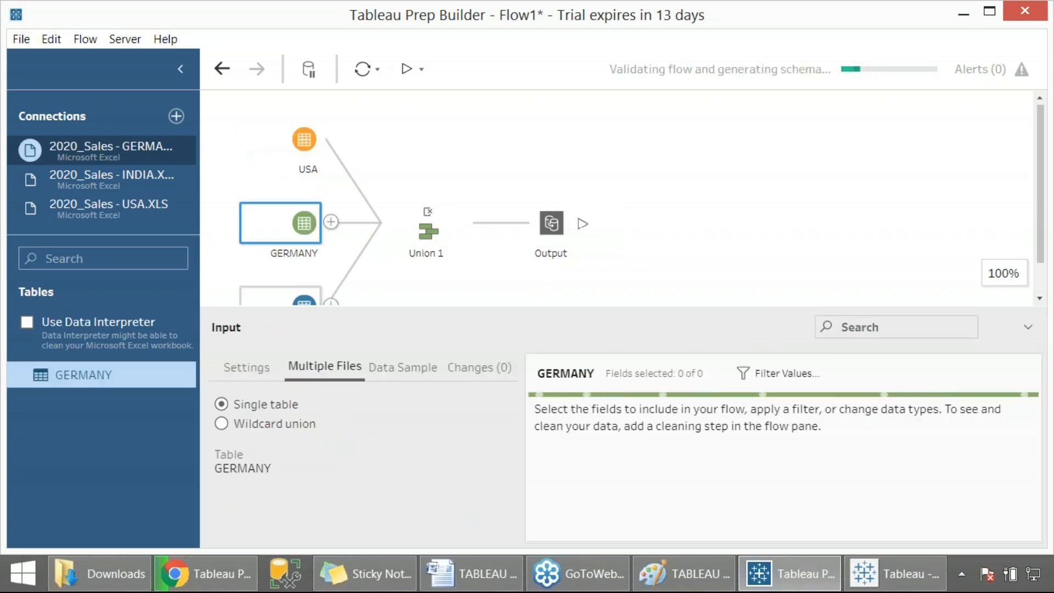
click(549, 235)
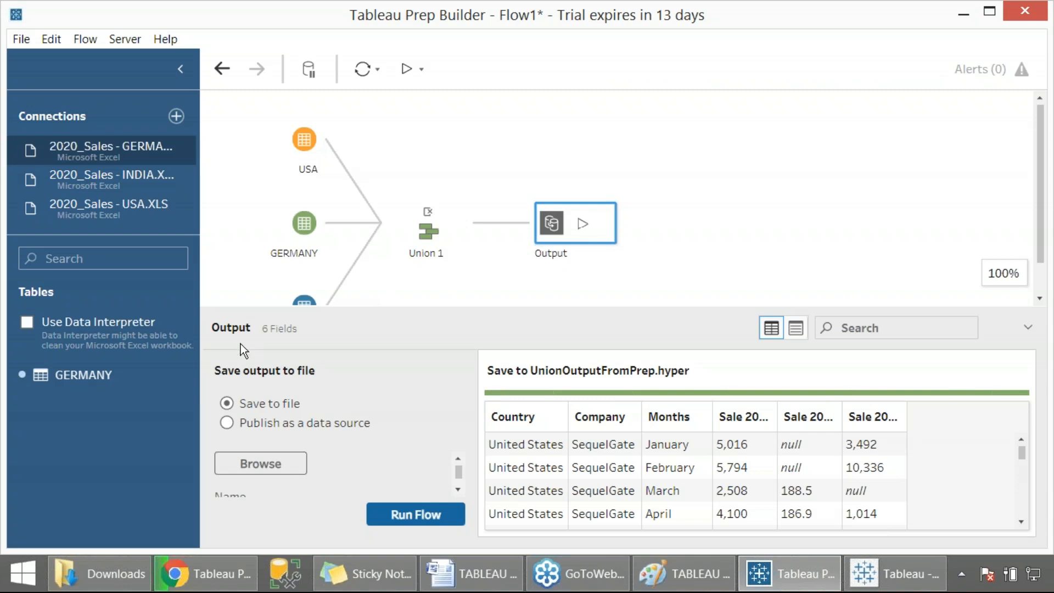
click(892, 574)
- Replace Input with Output in the Down in the Input Pane line of the notes
click(472, 574)
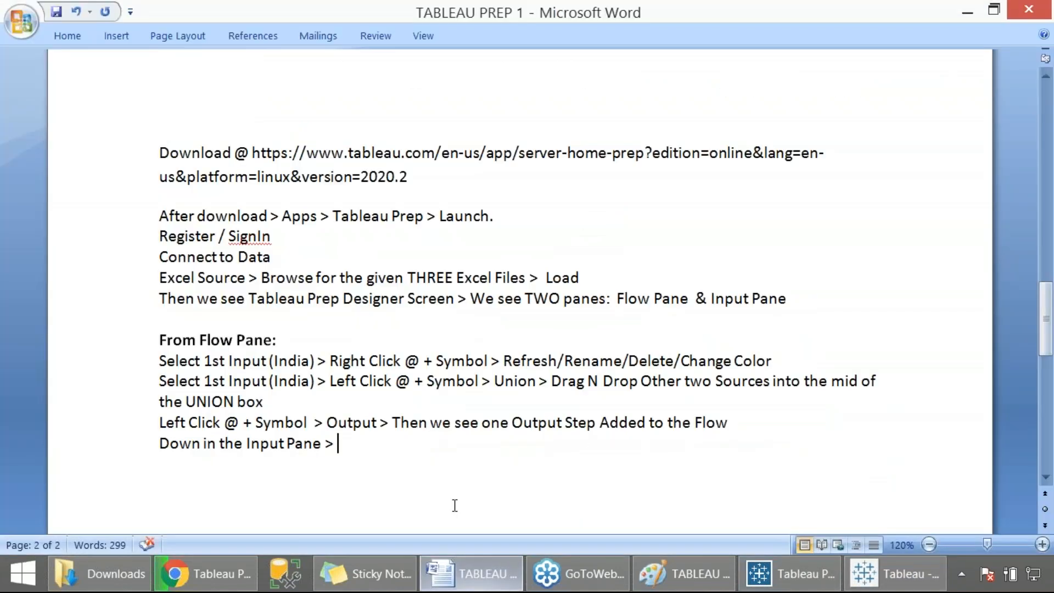
double_click(273, 443)
text(P)
key(BackSpace)
text(Output)
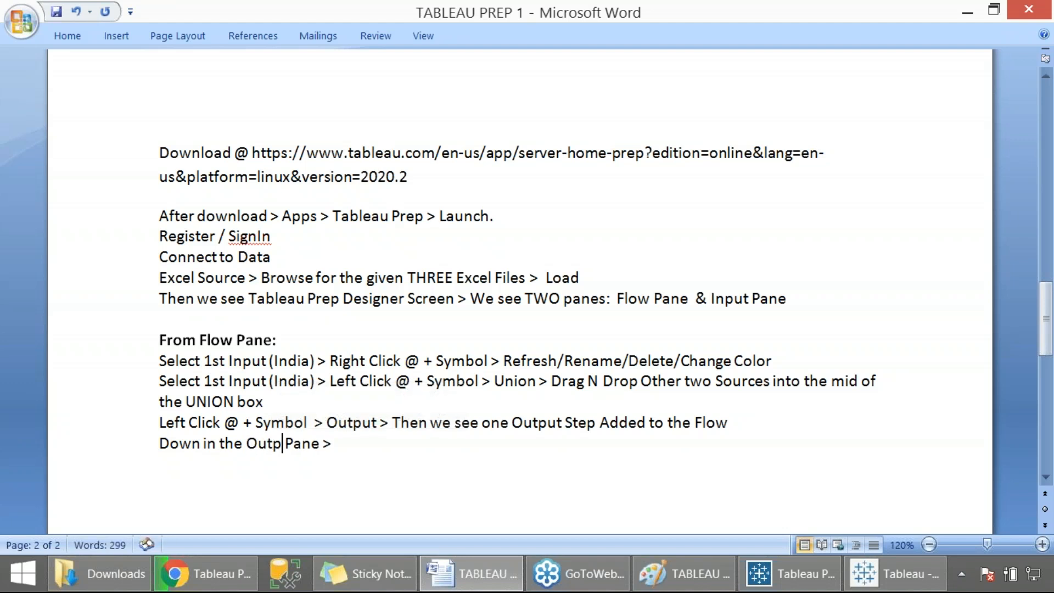
- Complete the Output Pane notes line with > Save to File > Specify location for TDE > Save
key(End)
text(Save to F)
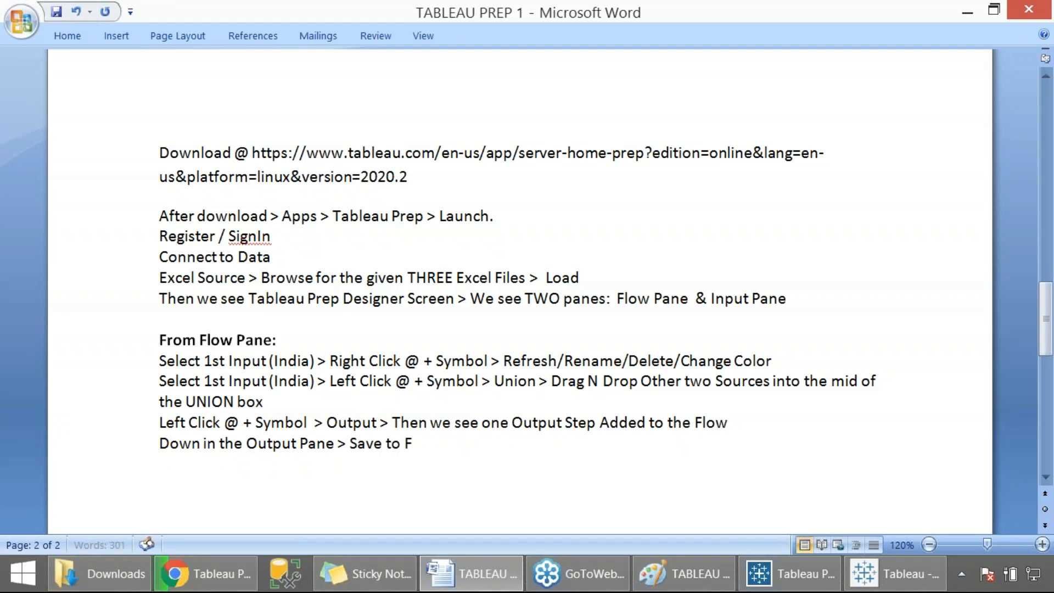
key(BackSpace)
text(le )
text(> Specofu)
key(BackSpace)
key(BackSpace)
key(BackSpace)
text(ify loc)
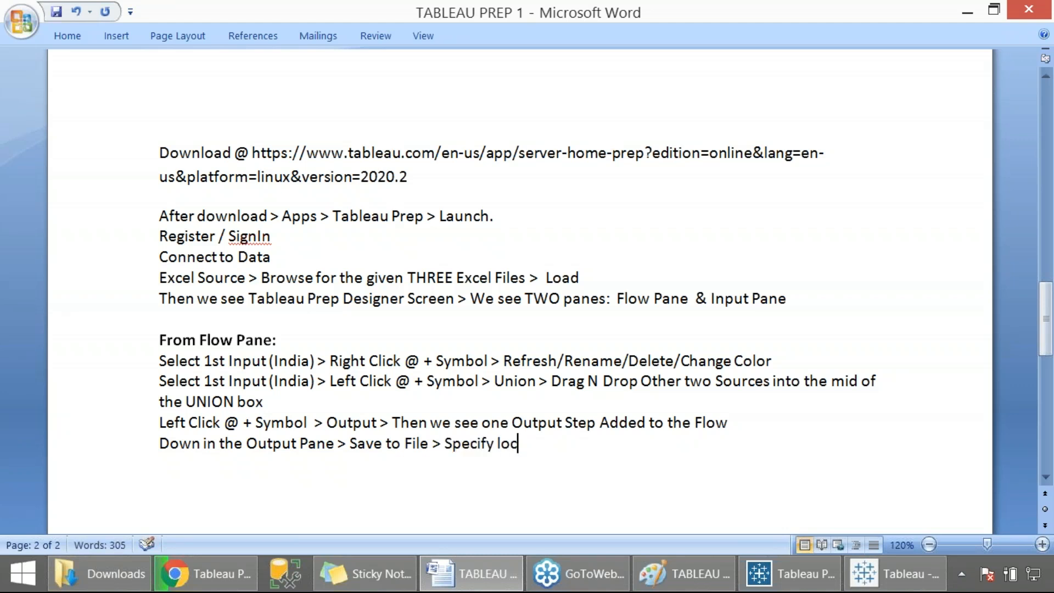
text(ation for T)
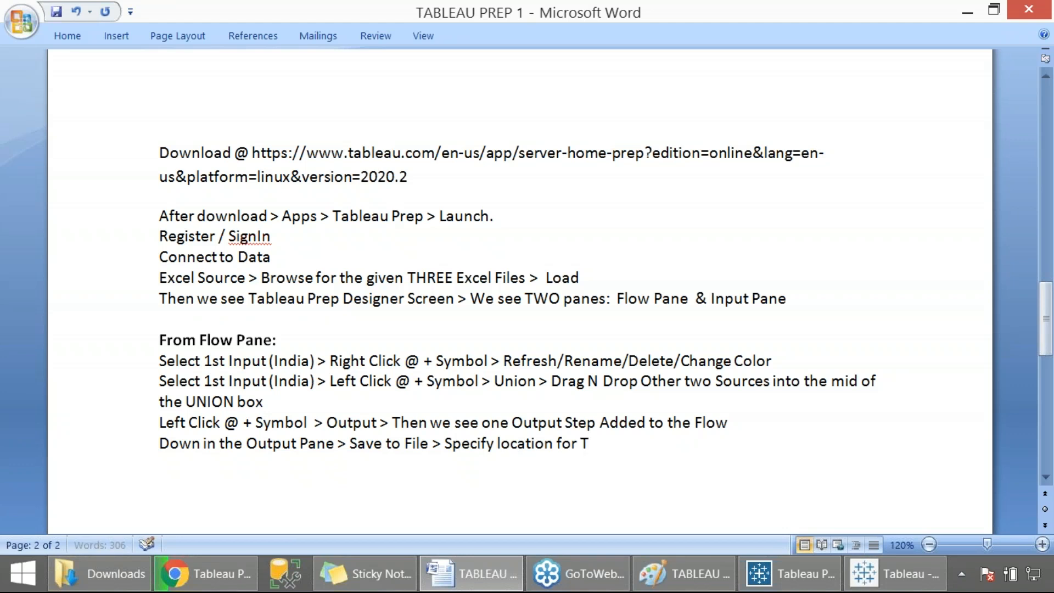
text(DE > Save.)
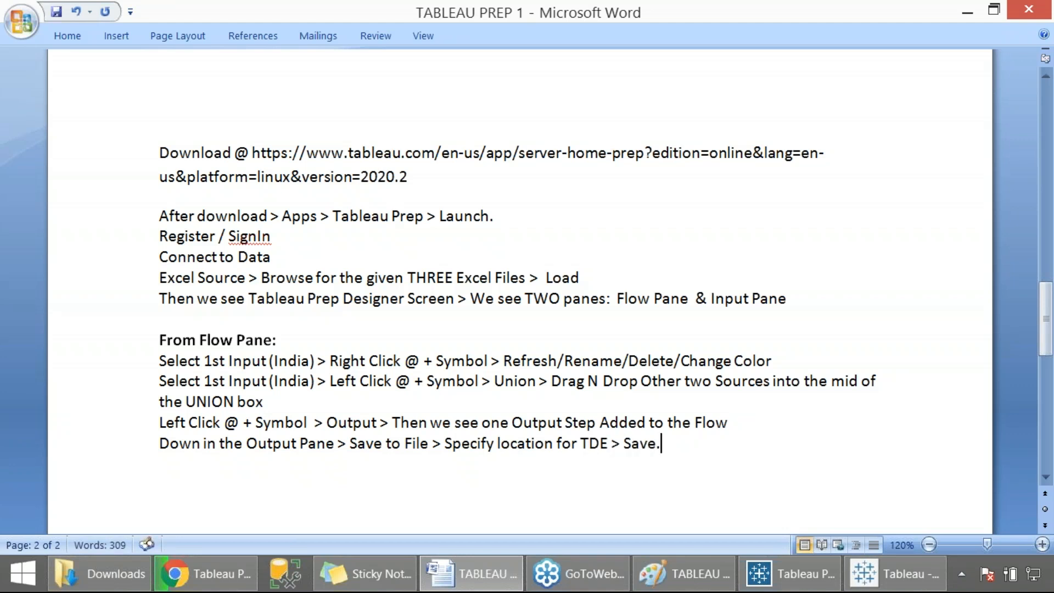
- Add a new notes line reading Run Flow and make it bold
key(Return)
text(Run Flow)
key(alt+Tab)
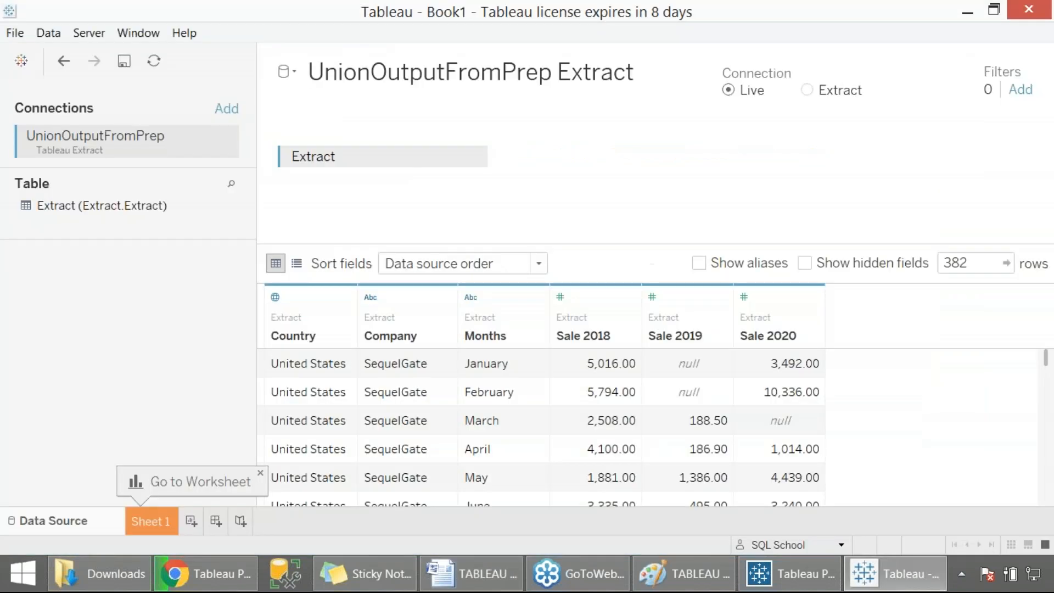
click(789, 574)
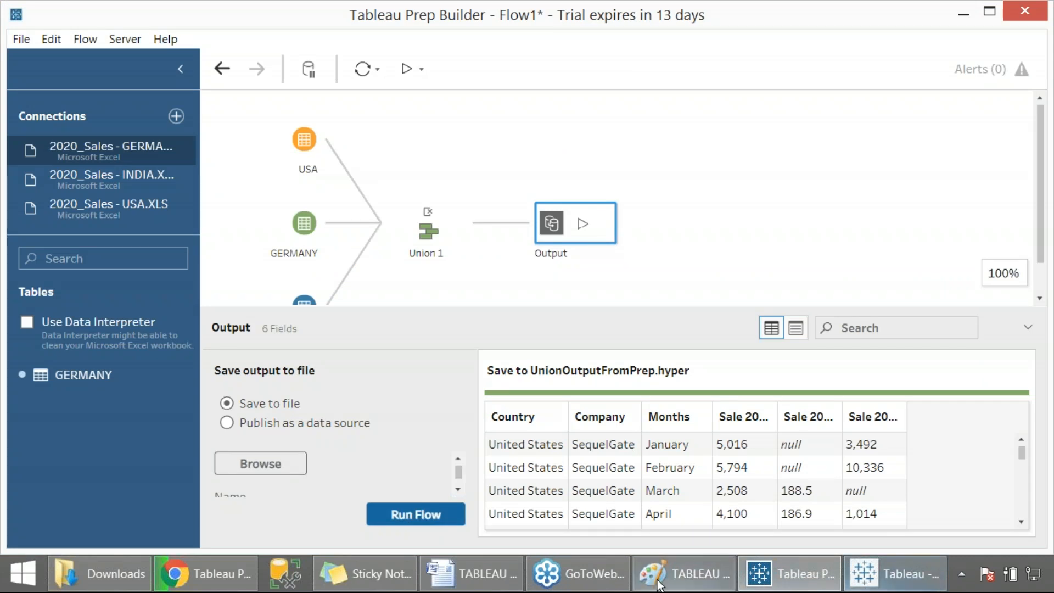
click(483, 574)
drag(295, 466, 159, 466)
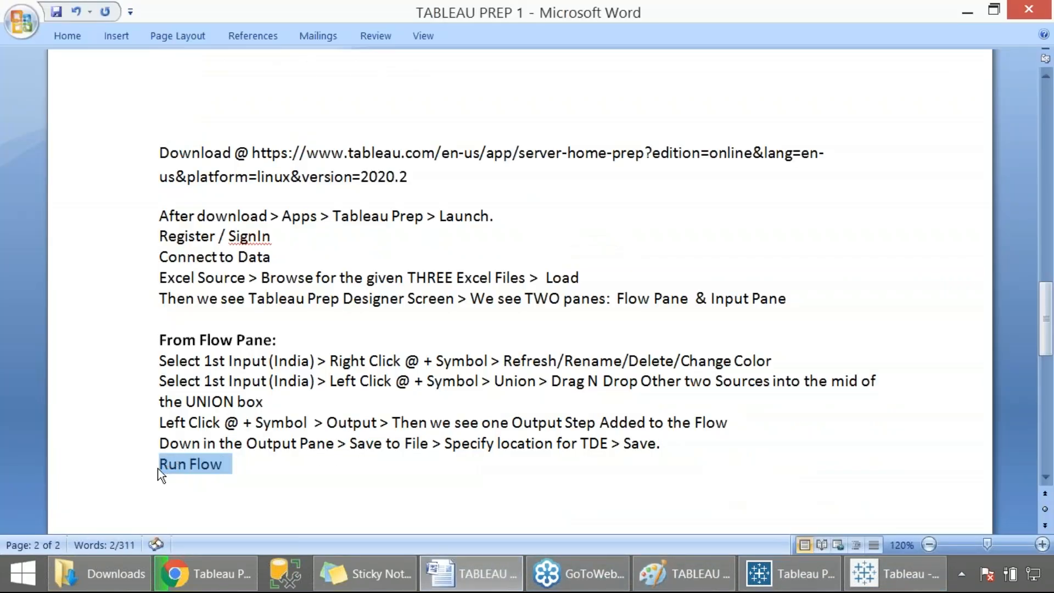
key(ctrl+b)
- Add the notes line Then one TDE file is generated
click(200, 493)
text(T)
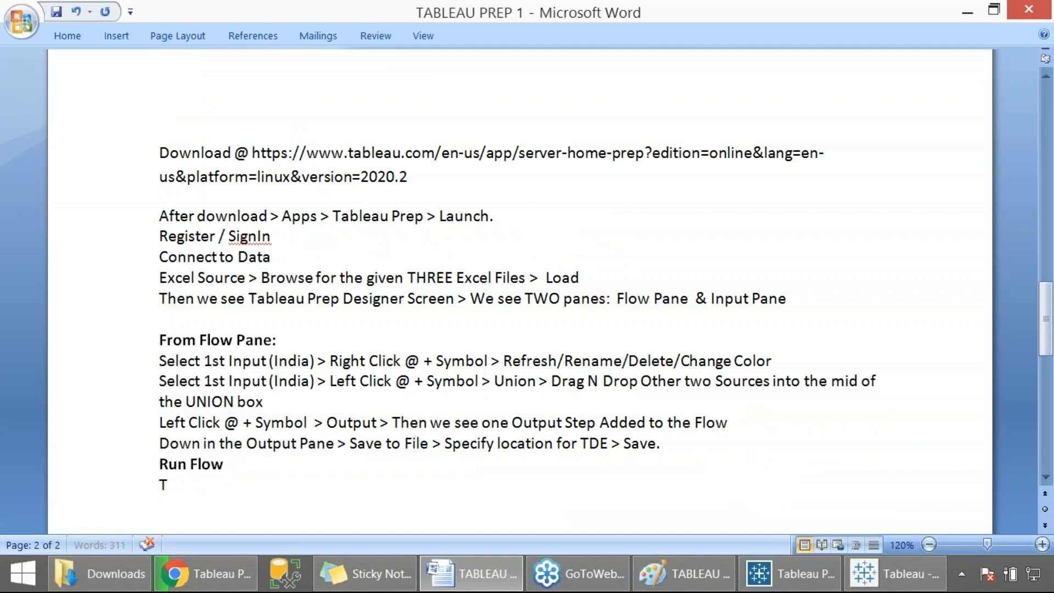
text(hen one TDE fi)
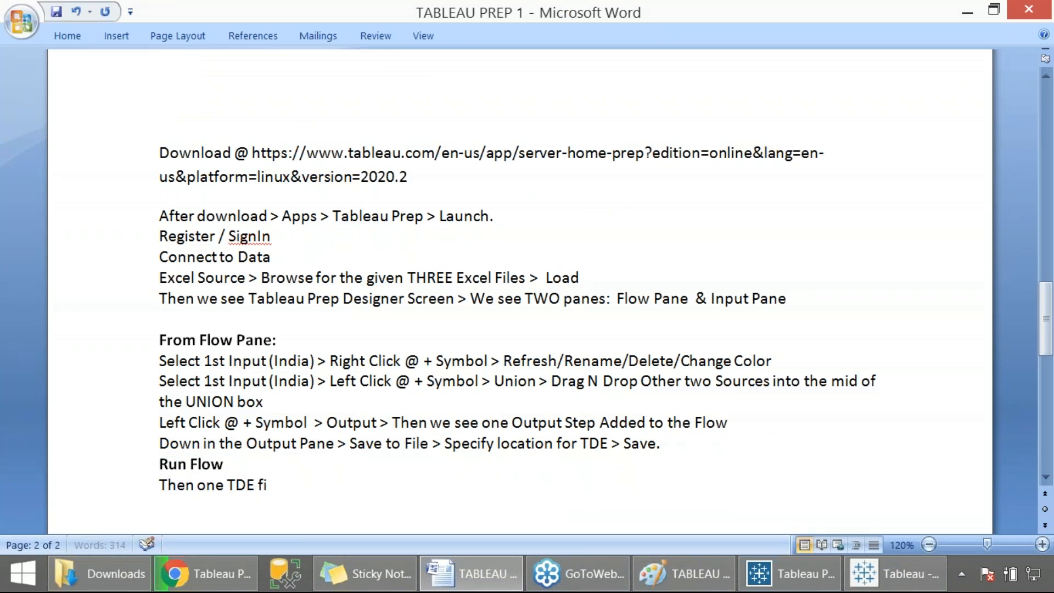
text(le is generated)
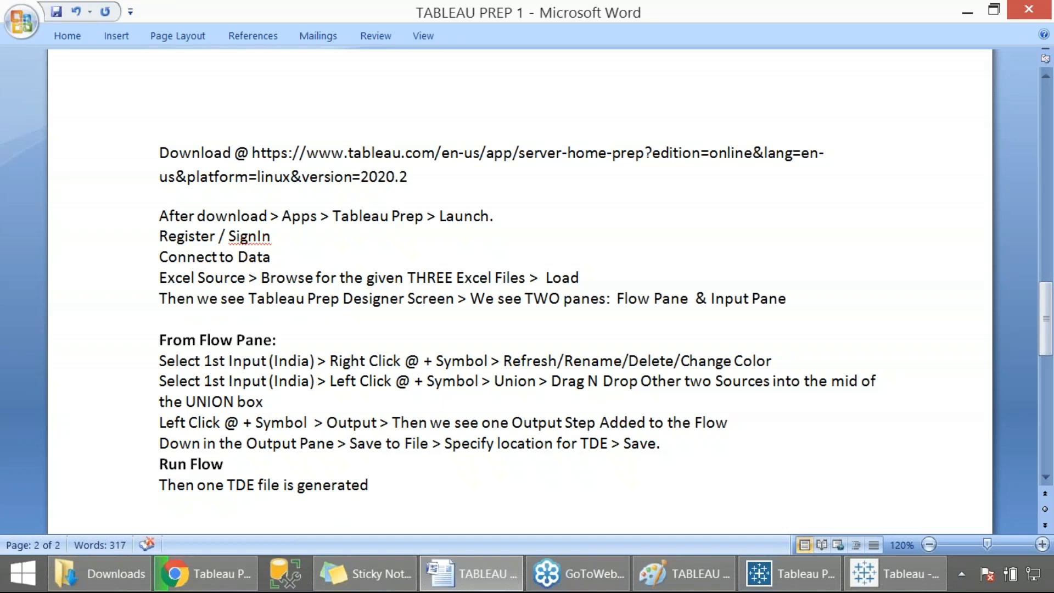
text(.)
- Add a notes line reading Launch Tableau Desktop > File > Open > Browse for above TDE > Generate Reports
key(Return)
text(Laun)
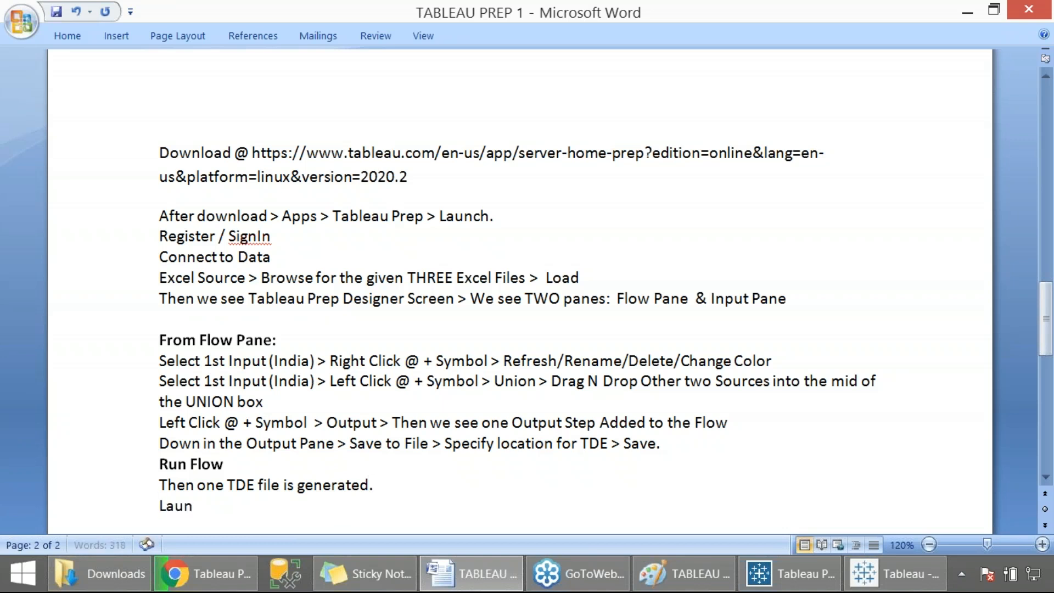
text(ch Tabelau)
key(BackSpace)
key(BackSpace)
key(BackSpace)
key(BackSpace)
text(lea)
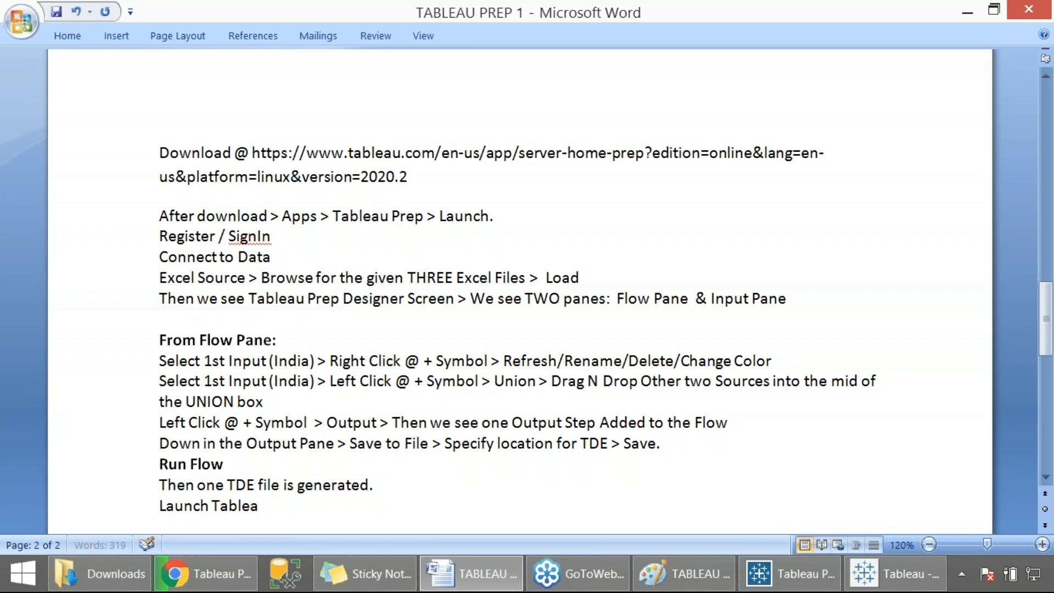
text(u De)
text(top > File > Open > )
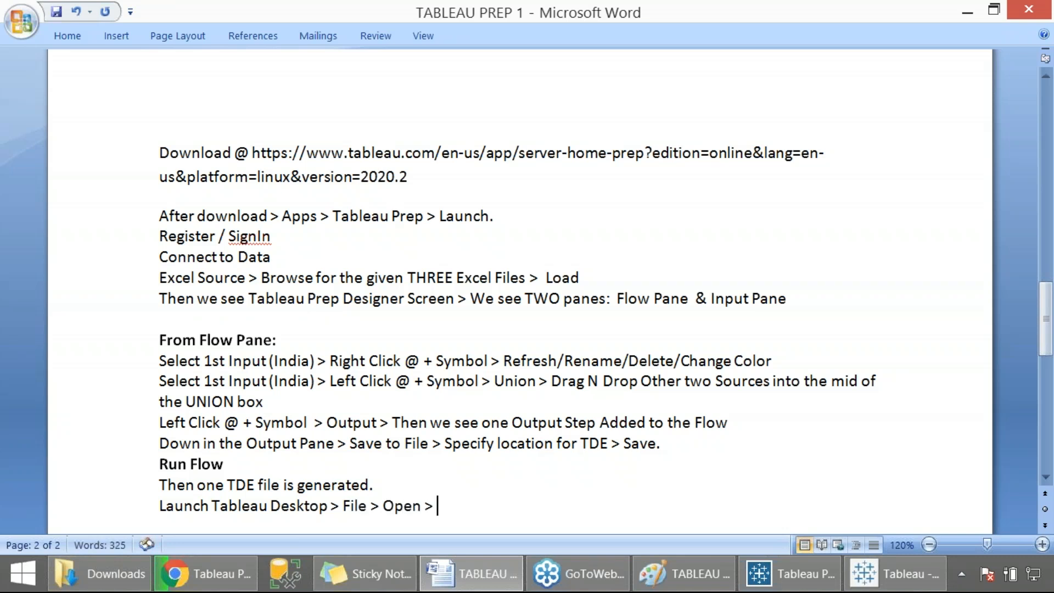
text(Browse for)
key(BackSpace)
key(BackSpace)
text(for above TDE)
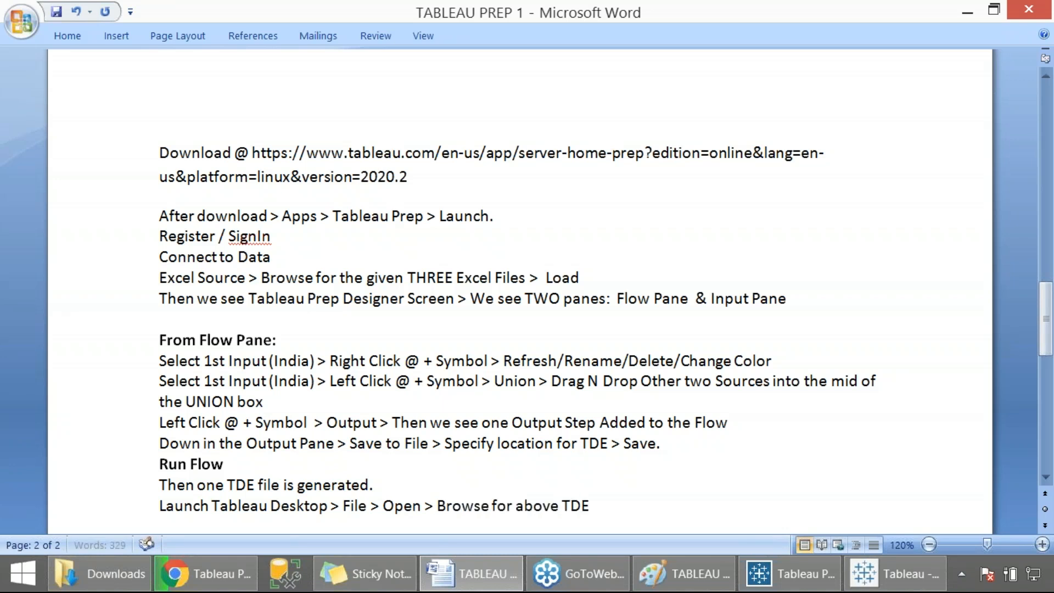
text( > Ger)
key(BackSpace)
text(nerate Reports.)
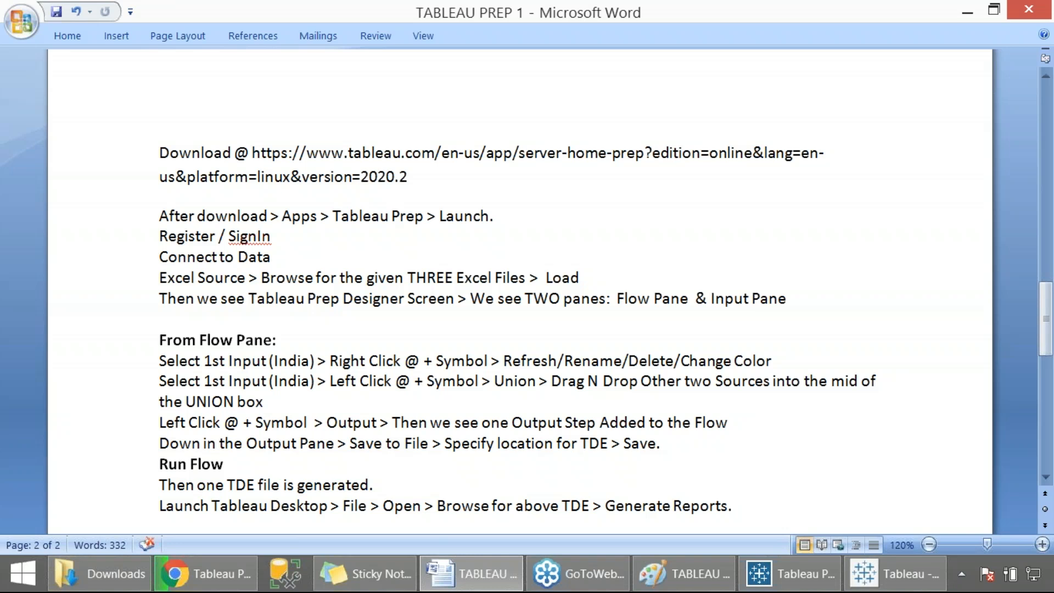
- Extend the UNION box line of the notes with . In below Pane >, checking the Union 1 step in the Prep flow
scroll(188, 440, up, 10)
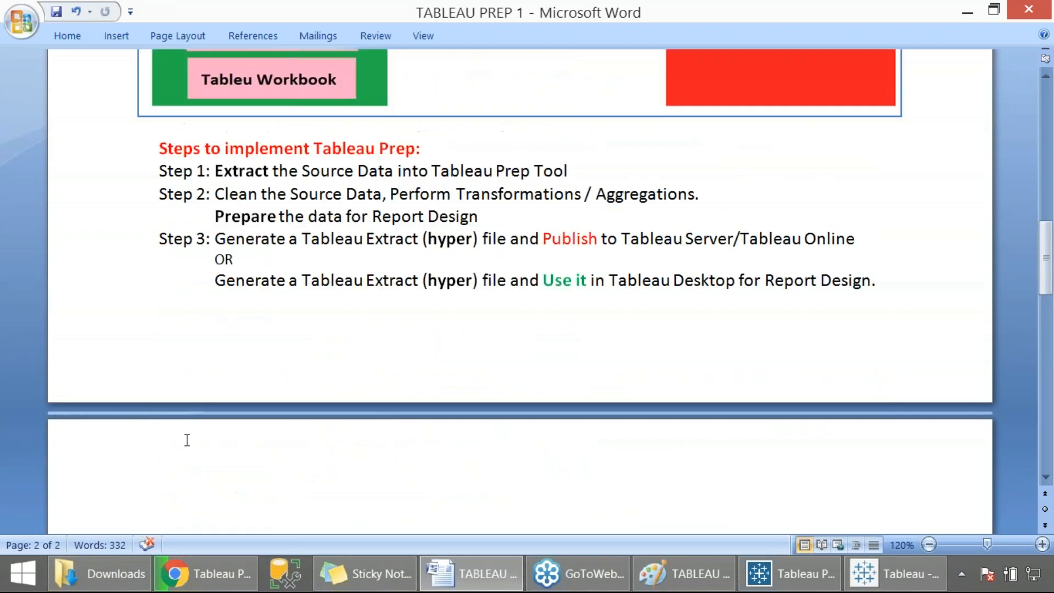
scroll(187, 440, up, 10)
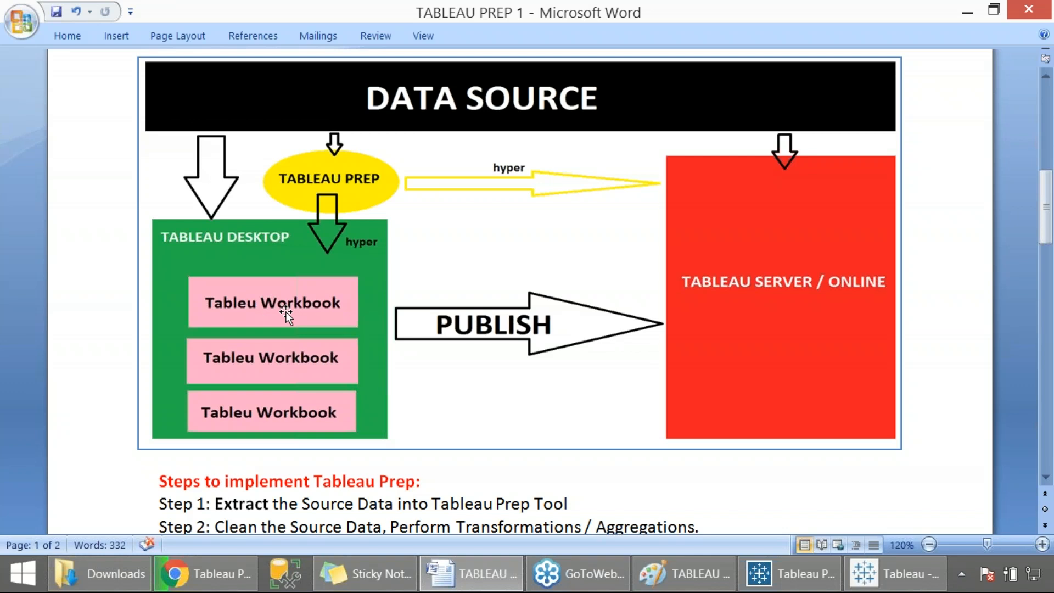
scroll(286, 311, down, 15)
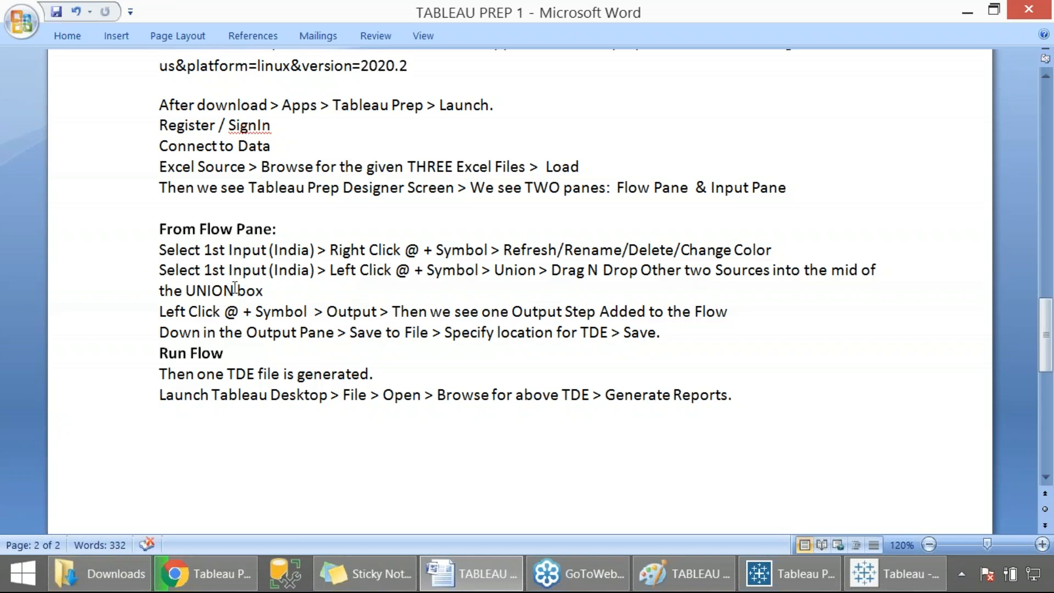
drag(150, 235, 605, 399)
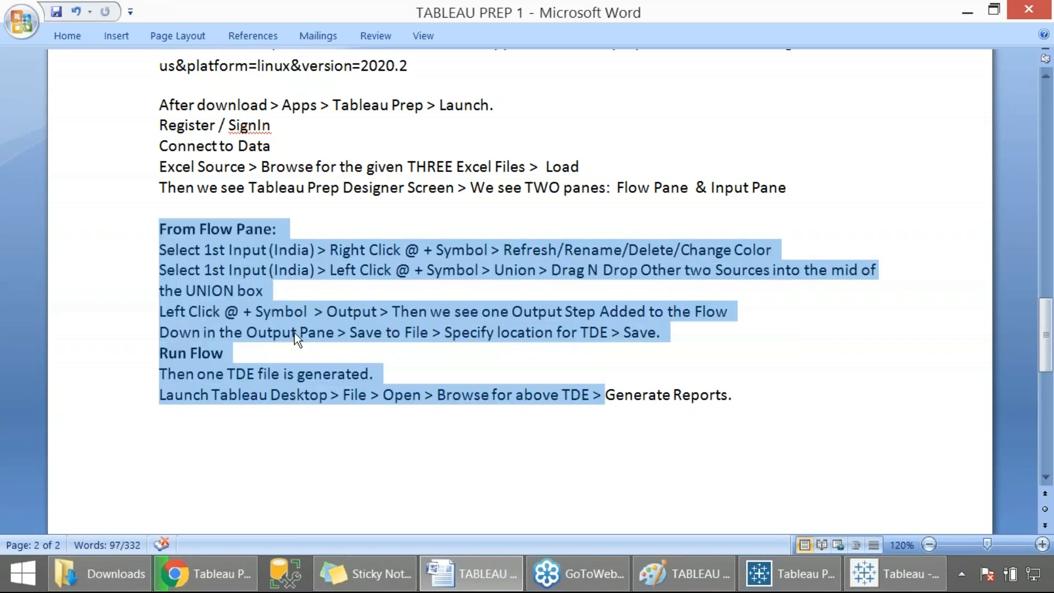
click(316, 386)
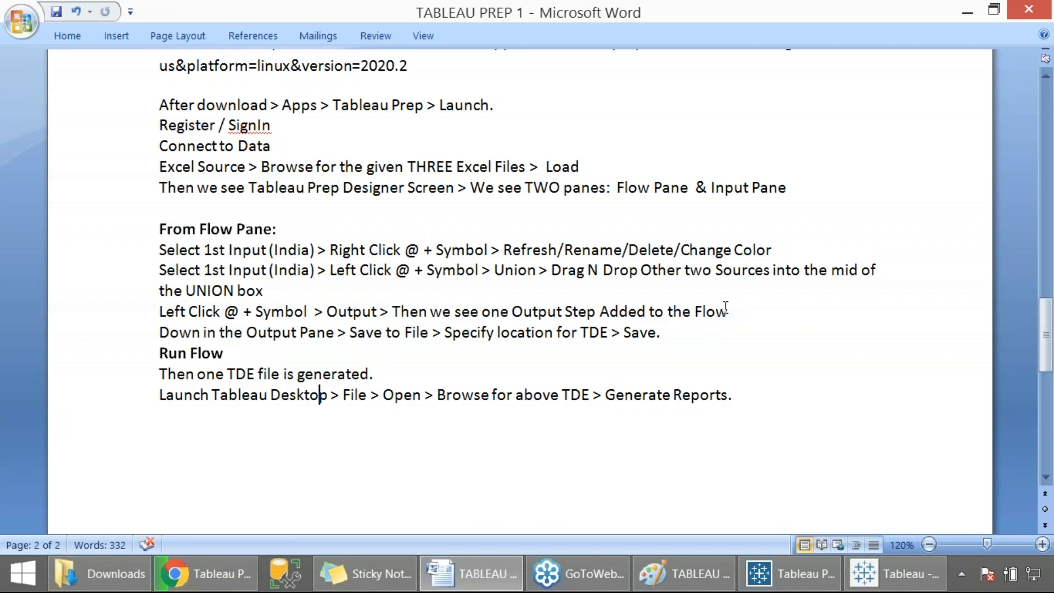
click(284, 294)
text(. In)
key(alt+Tab)
click(437, 226)
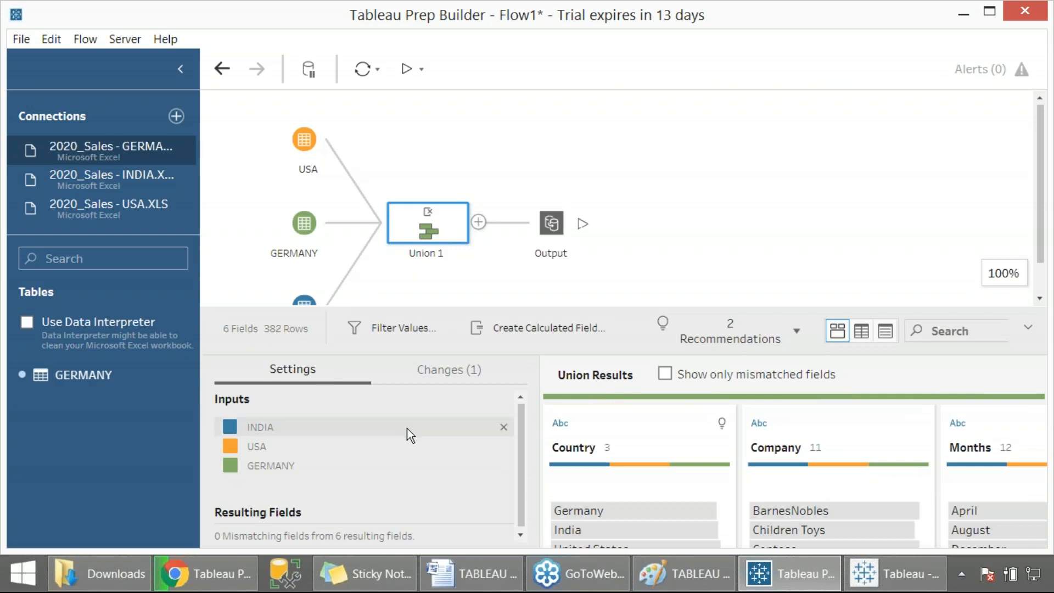
key(alt+Tab)
text(below Pane ?)
key(BackSpace)
text(>)
- Continue the UNION line with Show Mismatched Fields > Identify Duplicated Field >
key(alt+Tab)
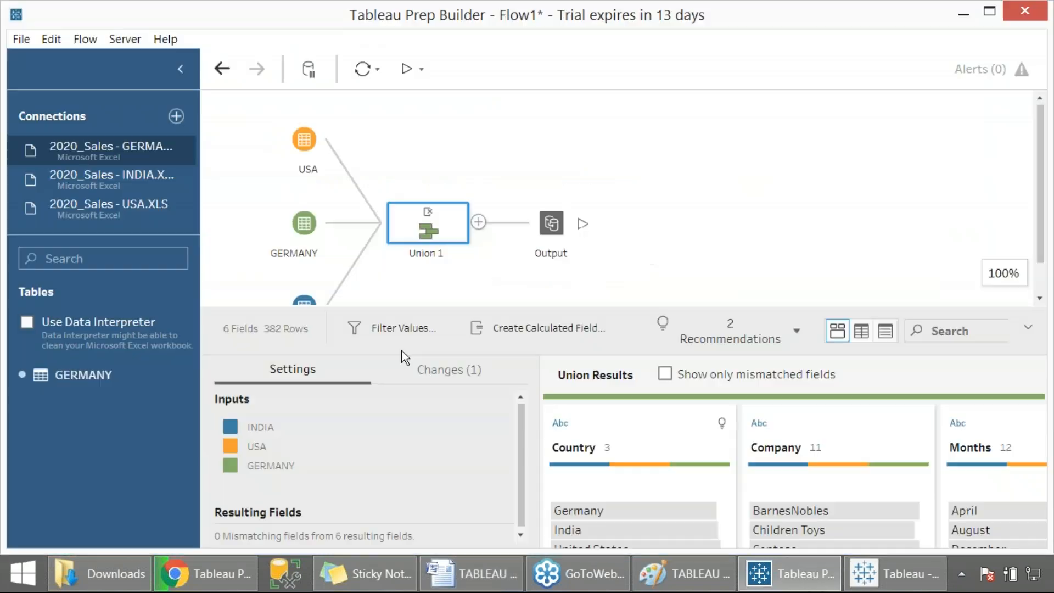
key(alt+Tab)
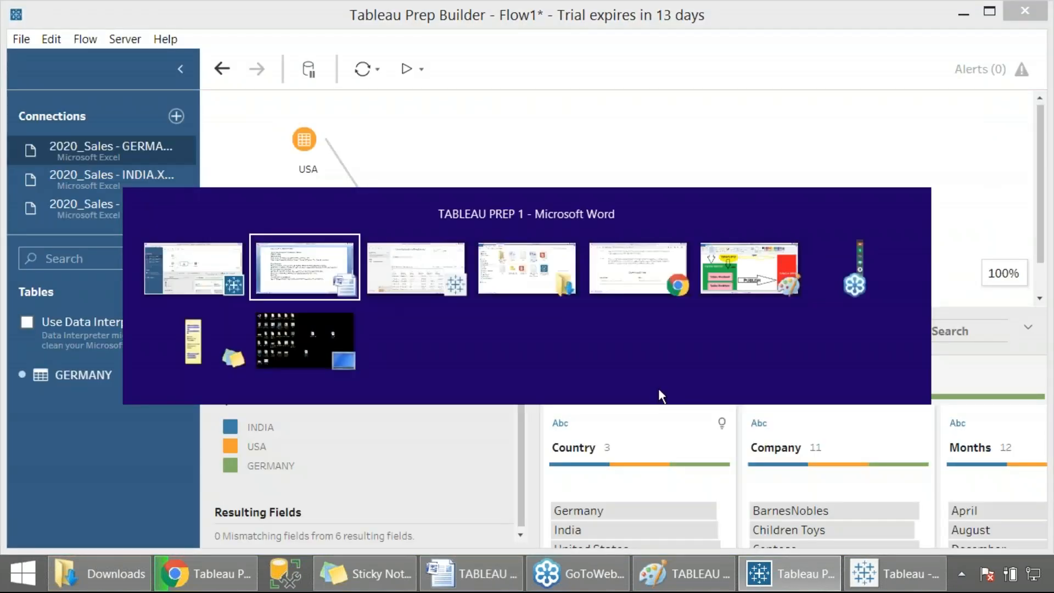
text(Show Mismatched Fields > )
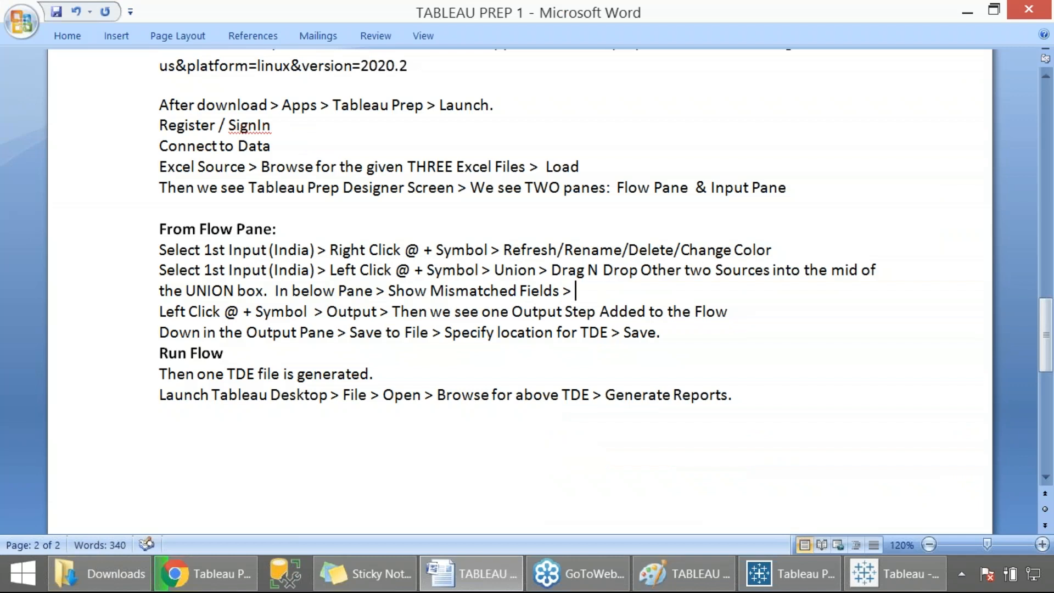
text(D)
key(BackSpace)
text(Ienti)
key(BackSpace)
key(BackSpace)
key(BackSpace)
key(BackSpace)
key(BackSpace)
text(Ident)
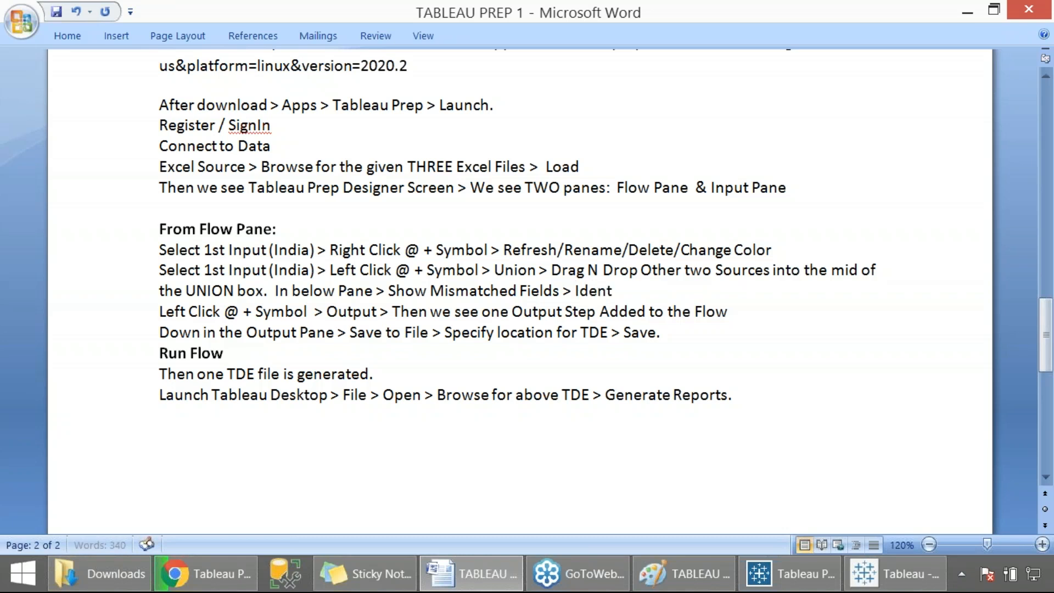
text(ify Duplicated Field > Drag N)
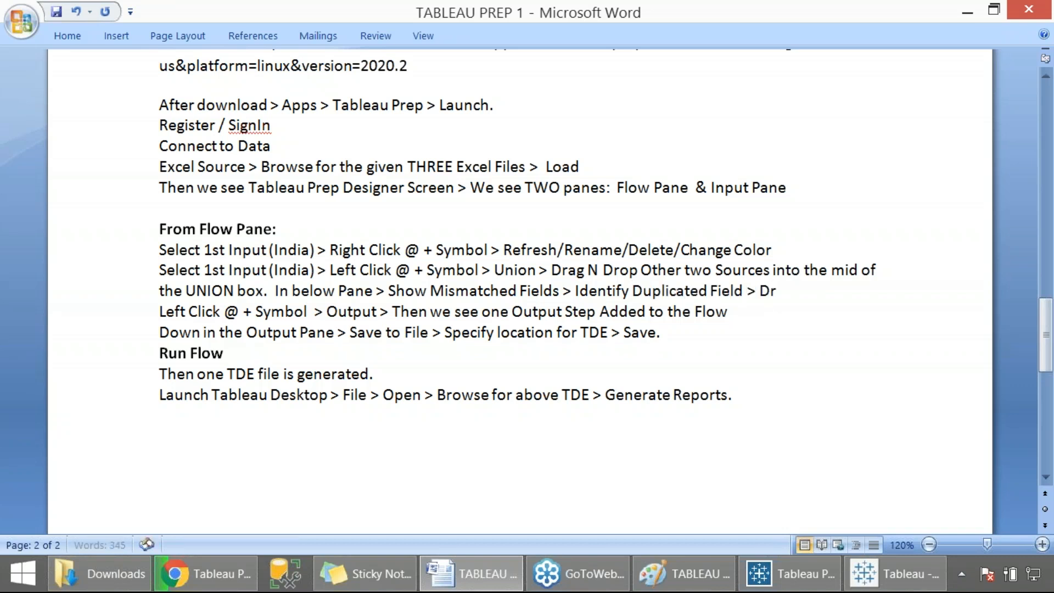
- Continue the UNION line with Drag onto Original Field > This gives option to Merge >
key(BackSpace)
text(onto Original Fiel)
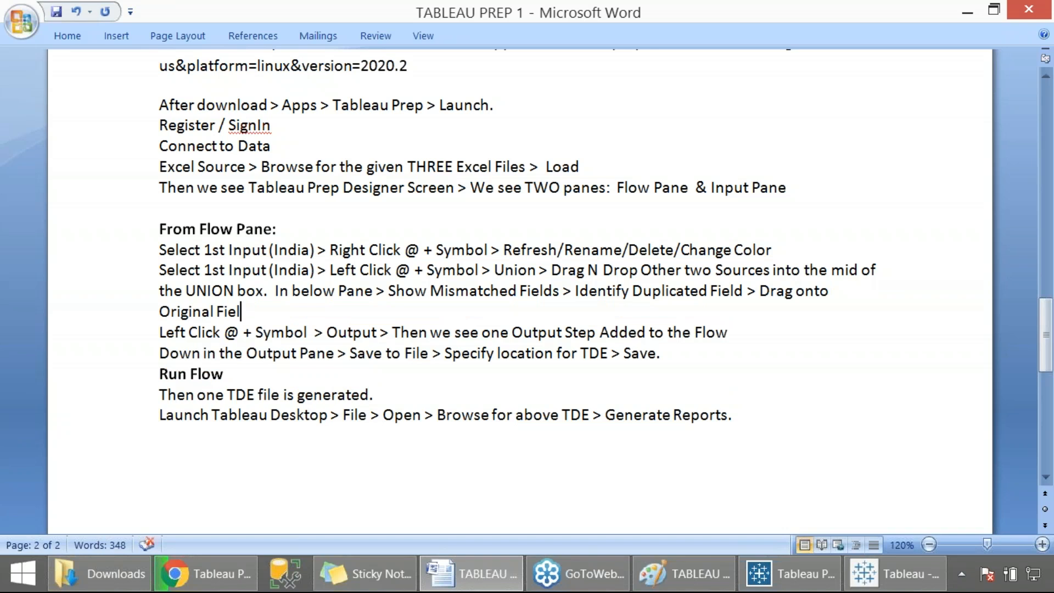
text(d > T)
text(his gives o)
text(ption to )
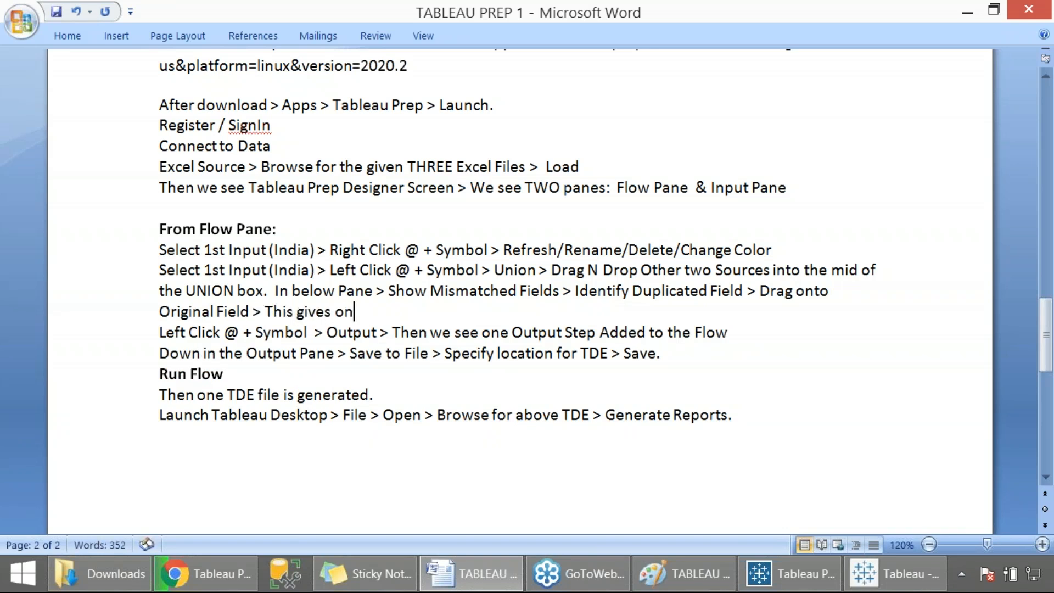
text(Merge >)
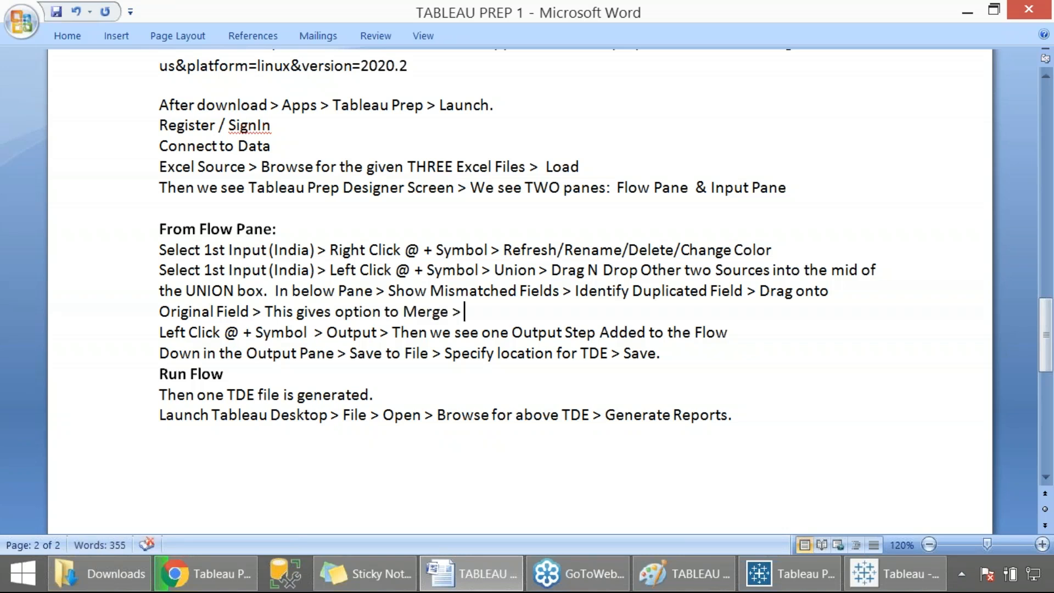
text( Verify the)
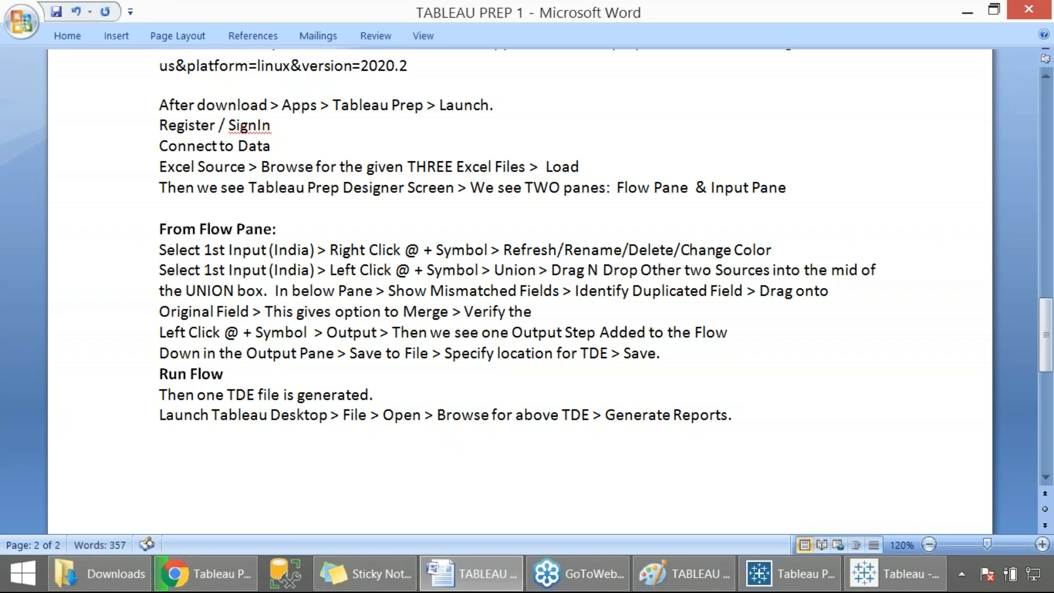
text( column data)
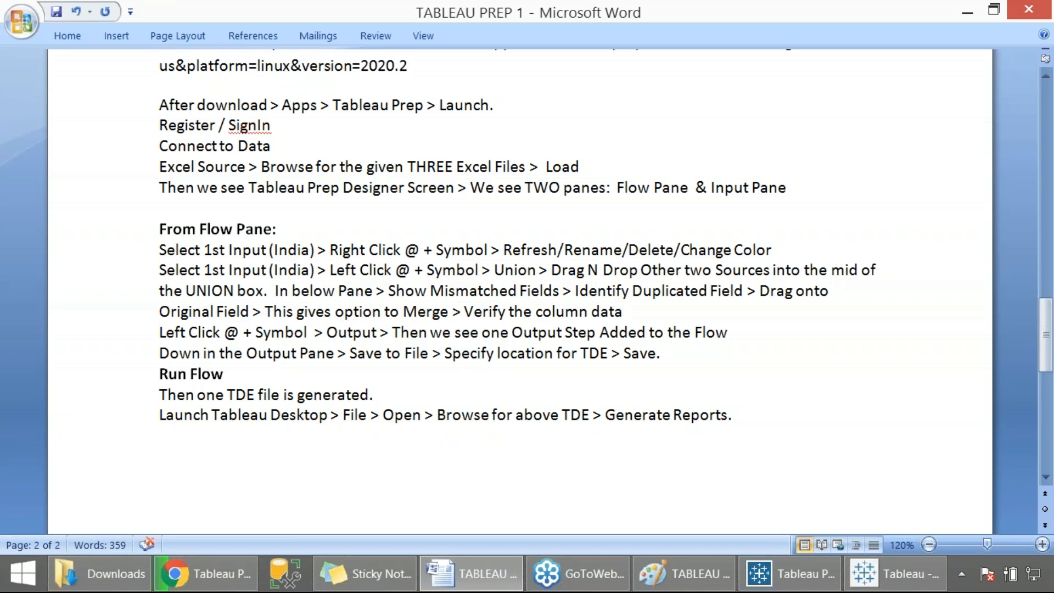
- Finish the UNION line with Verify the column data and start a new line
key(Return)
- Insert blank lines between the notes' flow paragraphs and save the document
click(802, 248)
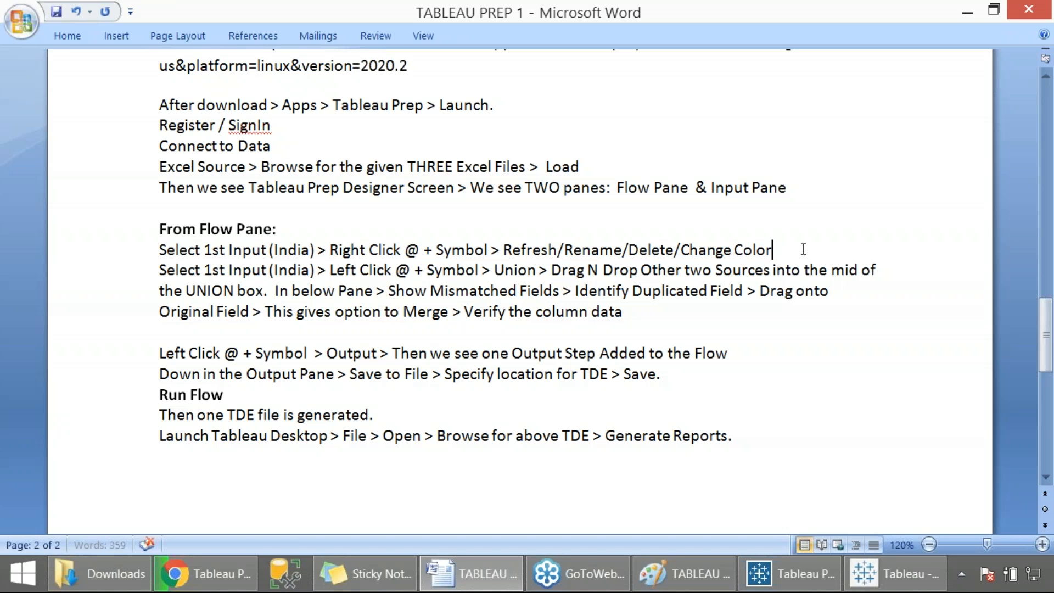
key(Return)
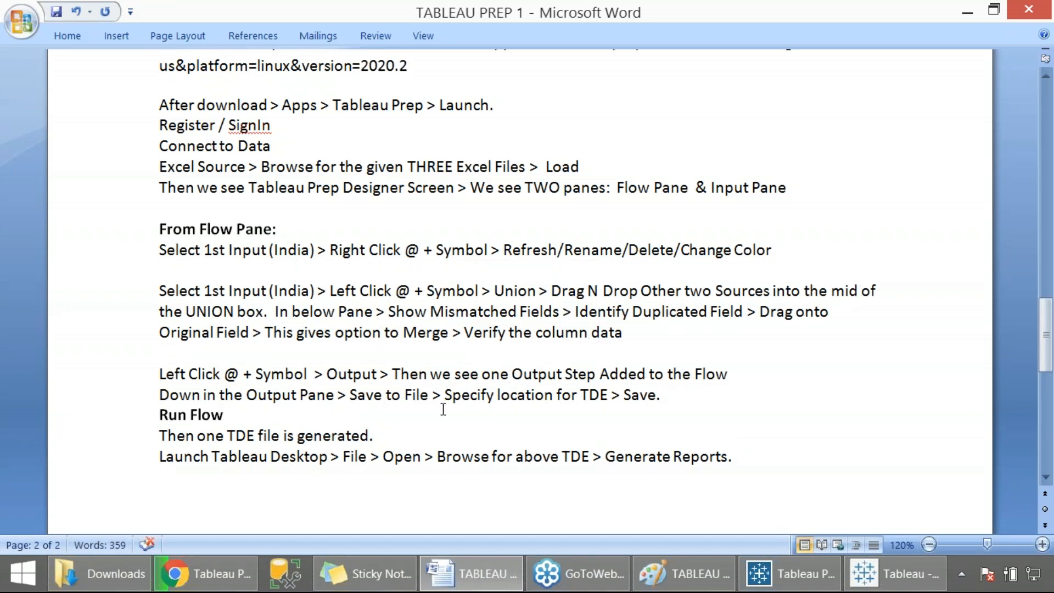
click(325, 413)
click(397, 439)
key(Return)
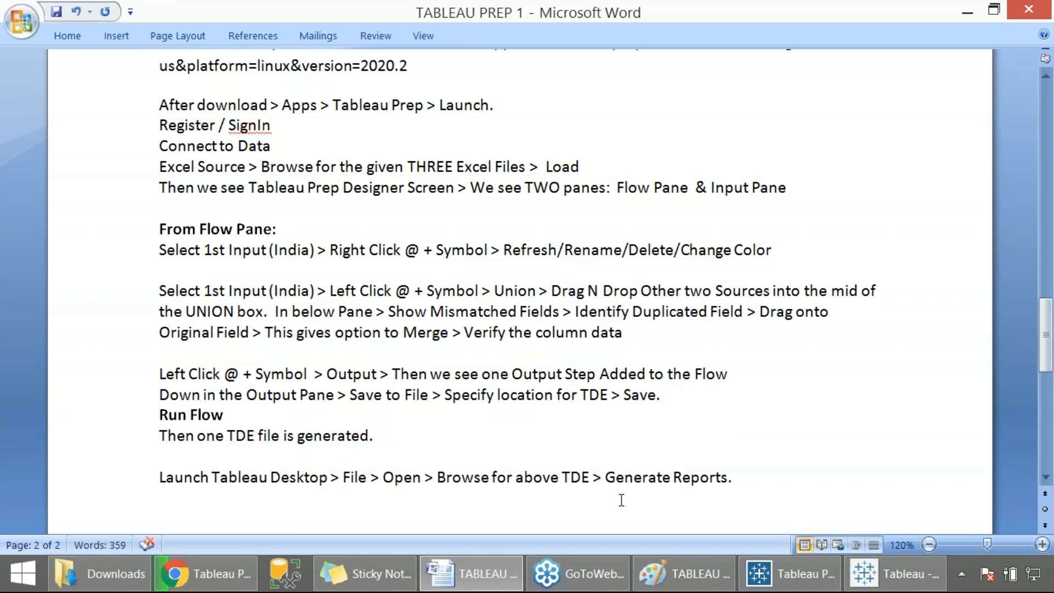
key(ctrl+s)
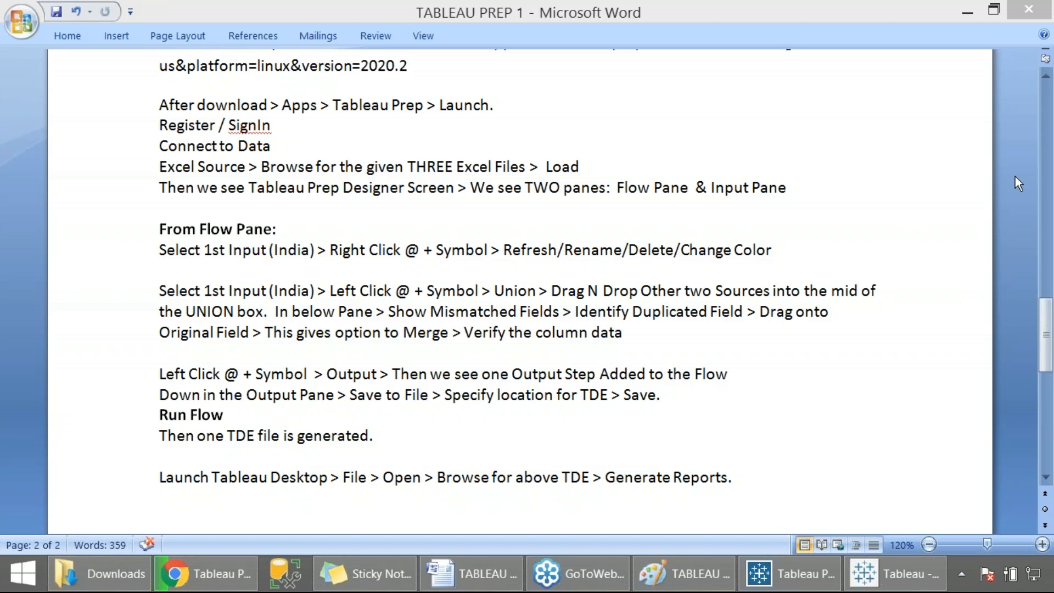
- Switch to Tableau Prep Builder and save the flow to the Desktop as Tableau Prep Example
click(751, 196)
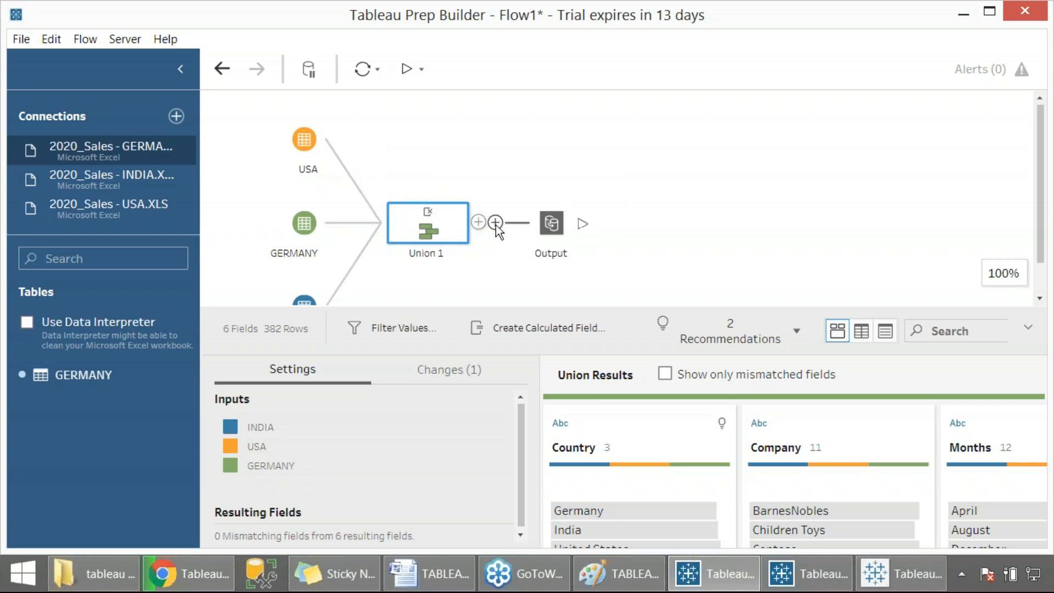
click(489, 130)
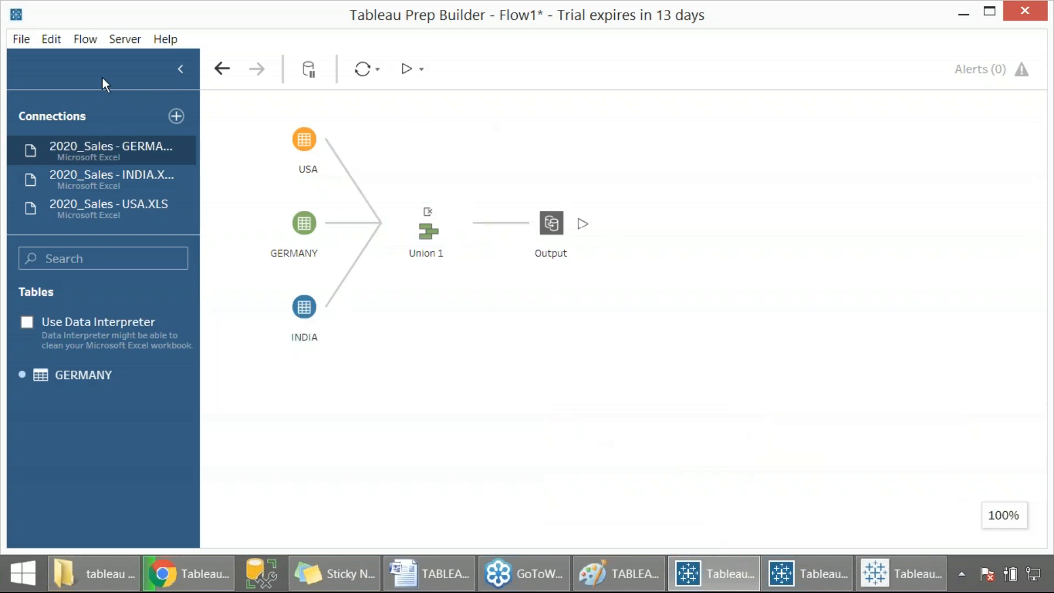
click(22, 39)
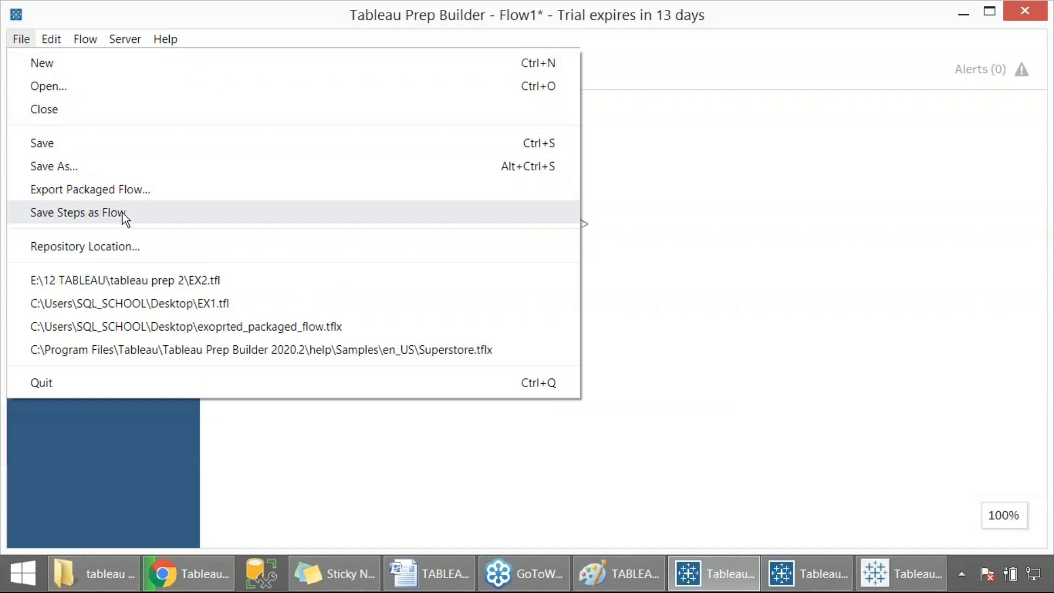
click(98, 168)
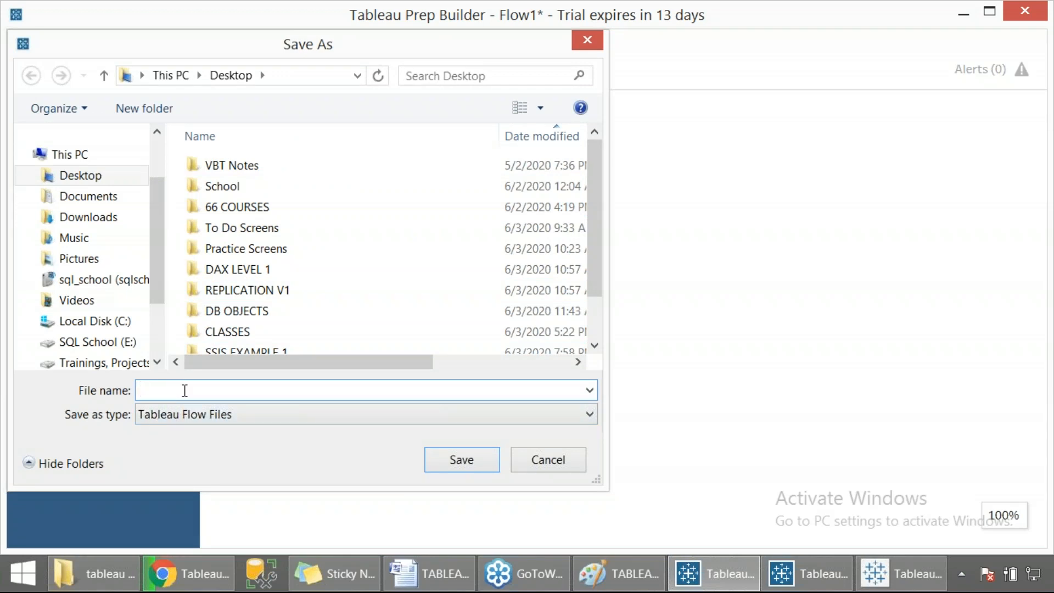
text(Table)
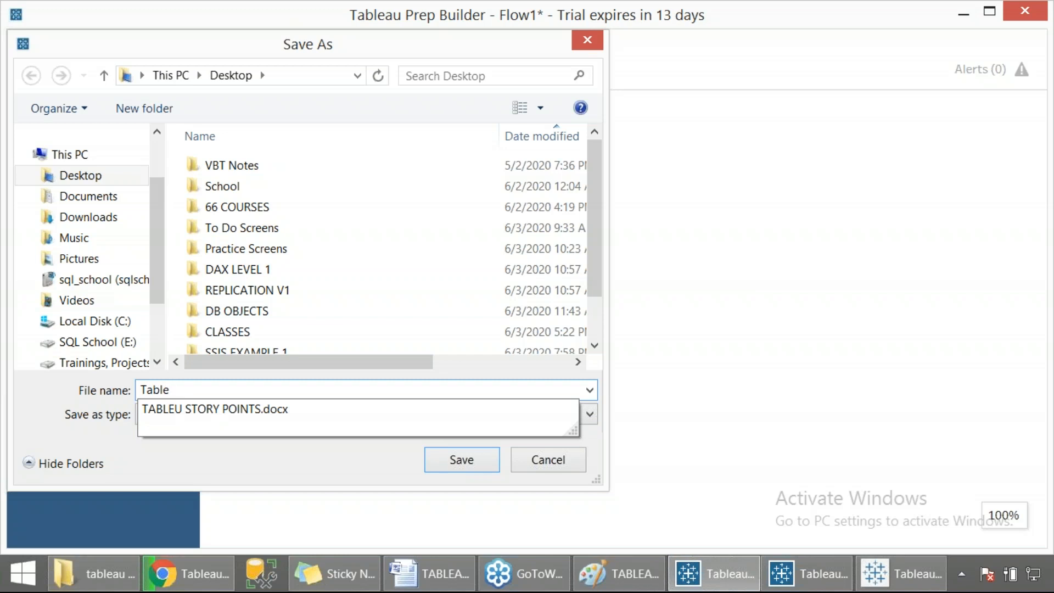
text(au Prep Example)
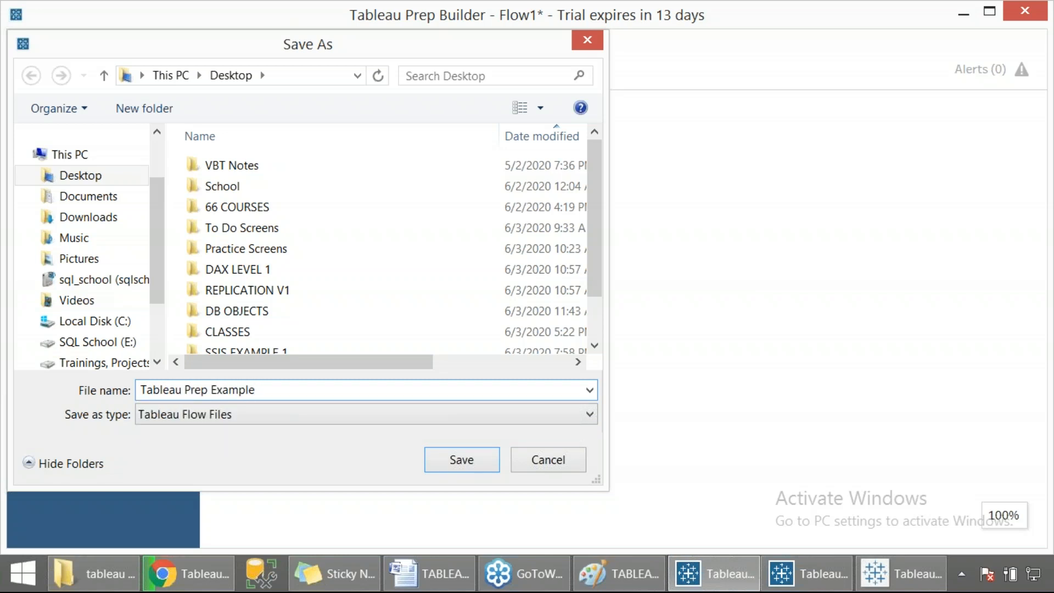
click(460, 460)
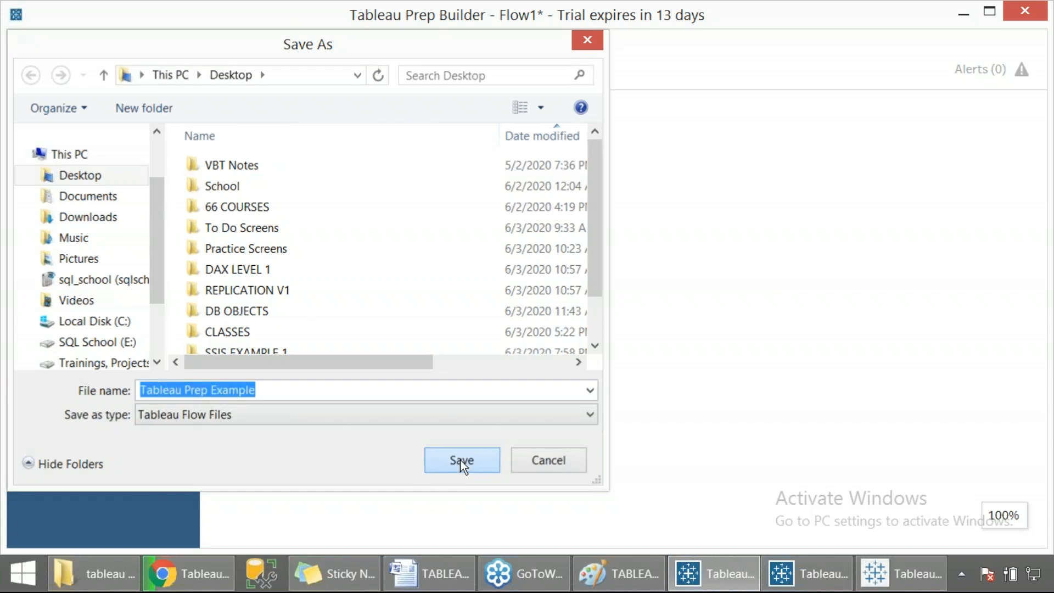